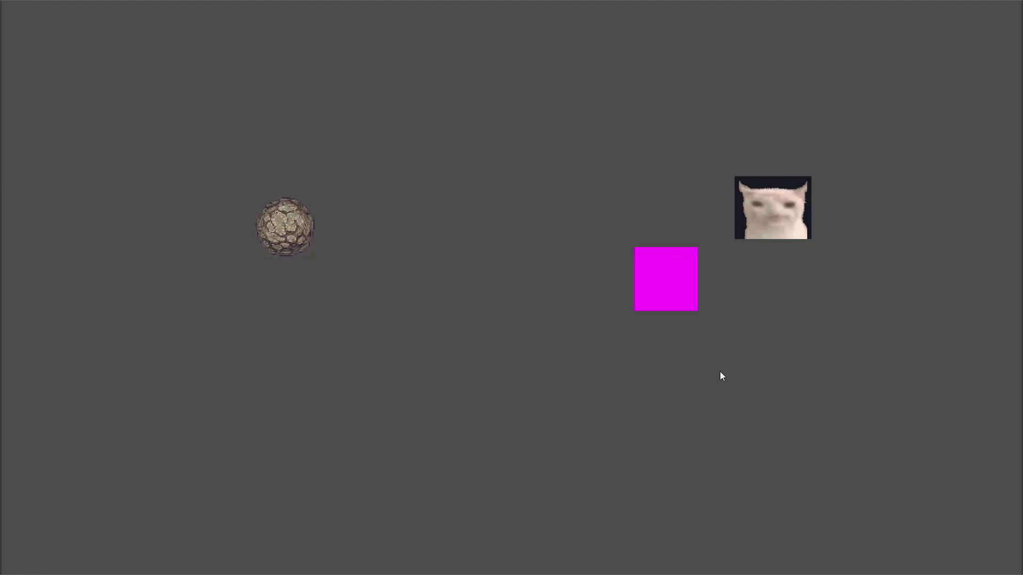
Talk to CatMan, pick 'Can I help you?' and 'What do you want to eat?', and accept the Cat Food quest
{"action": "key", "text": "Up"}
{"action": "key", "text": "space"}
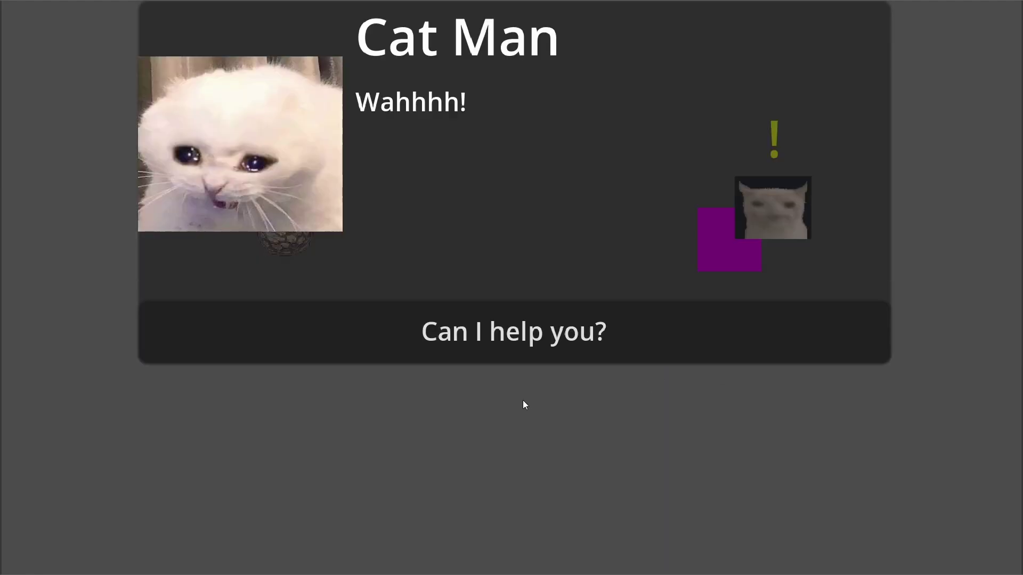
{"action": "left_click", "coordinate": [486, 330]}
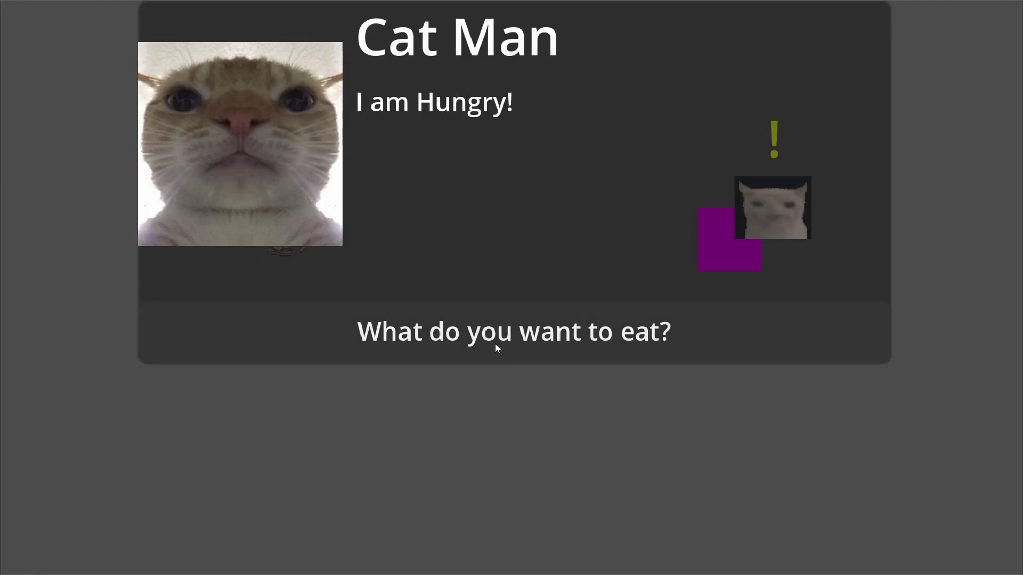
{"action": "left_click", "coordinate": [495, 345]}
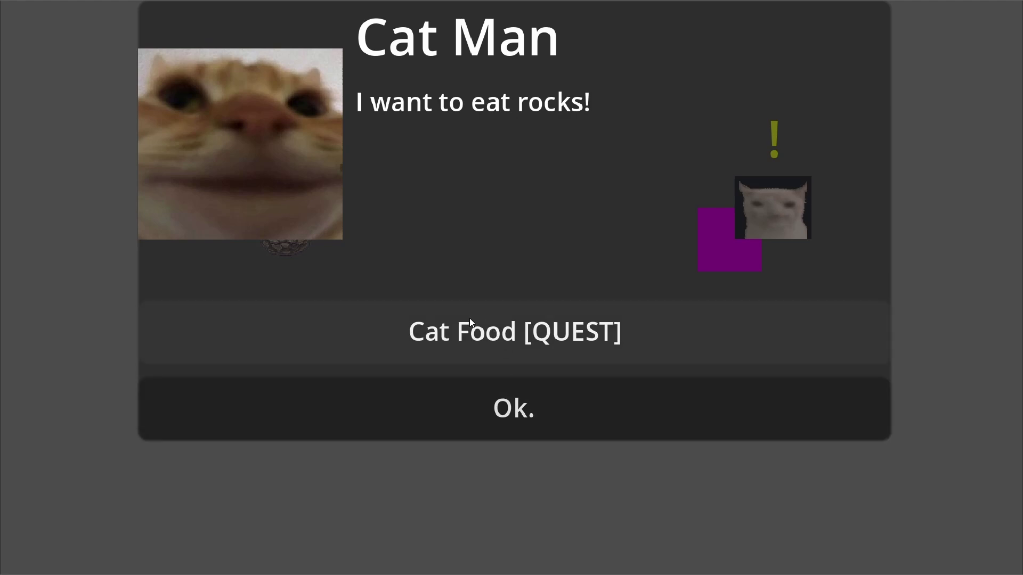
{"action": "left_click", "coordinate": [471, 341]}
{"action": "left_click", "coordinate": [500, 362]}
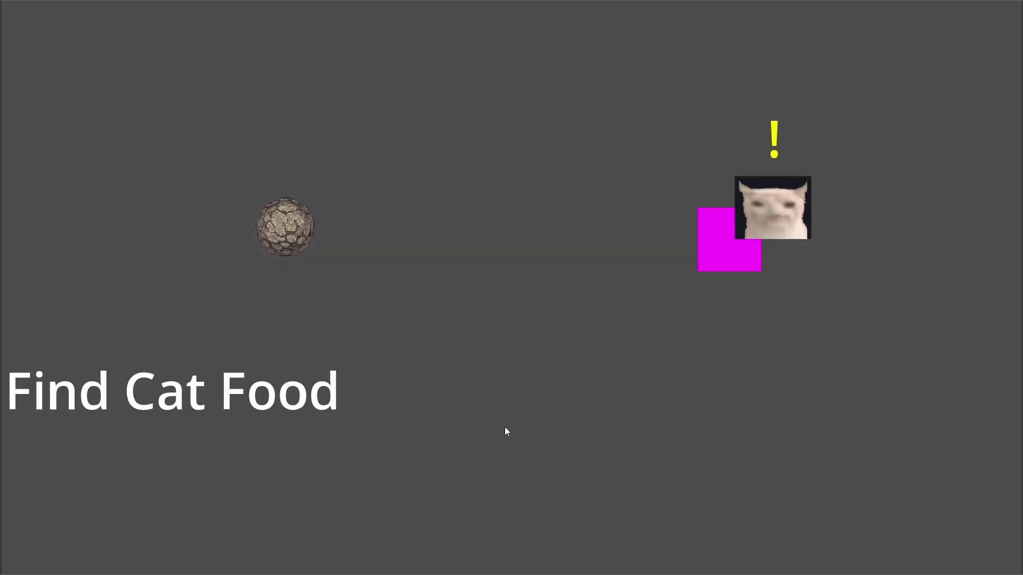
Walk away and back to CatMan, answer yes about finding rocks, and close the thank-you dialogue
{"action": "key", "text": "Left"}
{"action": "key", "text": "Left"}
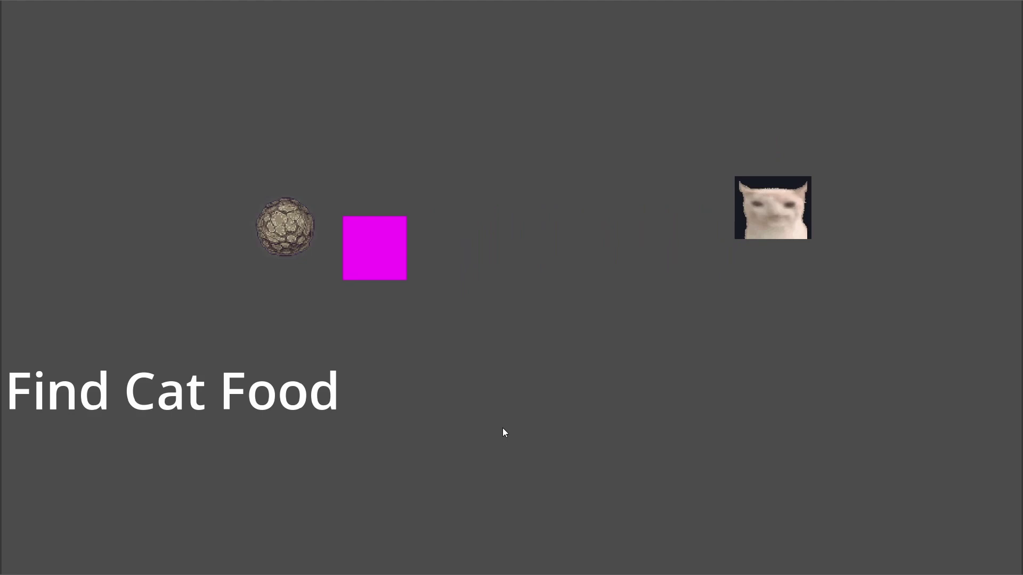
{"action": "key", "text": "Right"}
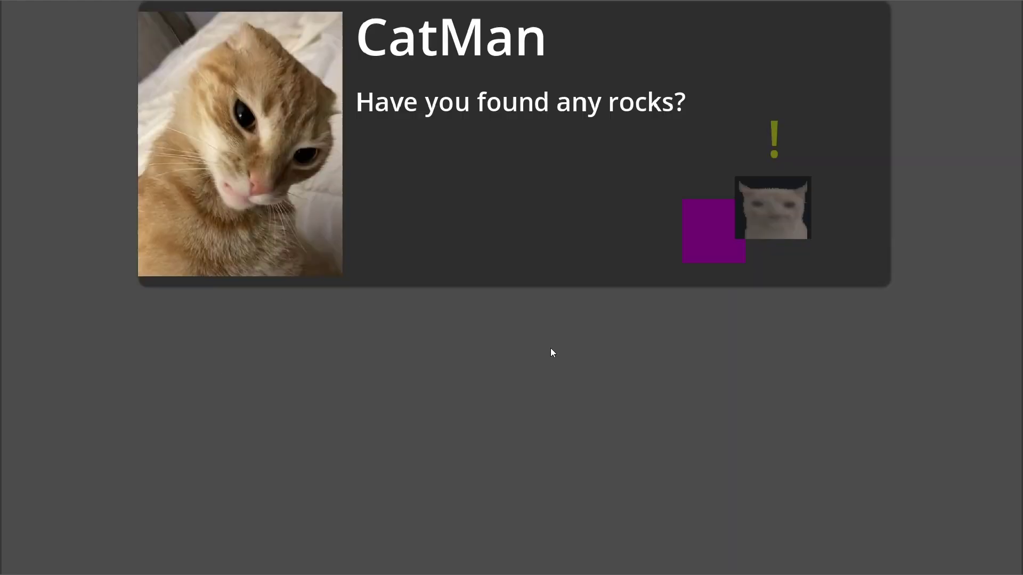
{"action": "left_click", "coordinate": [509, 323]}
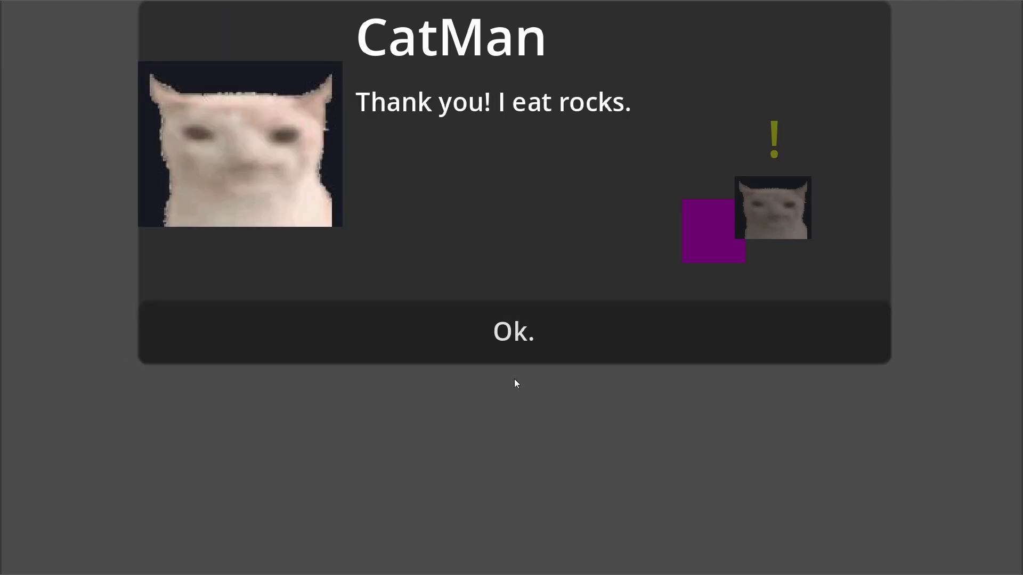
{"action": "left_click", "coordinate": [509, 343]}
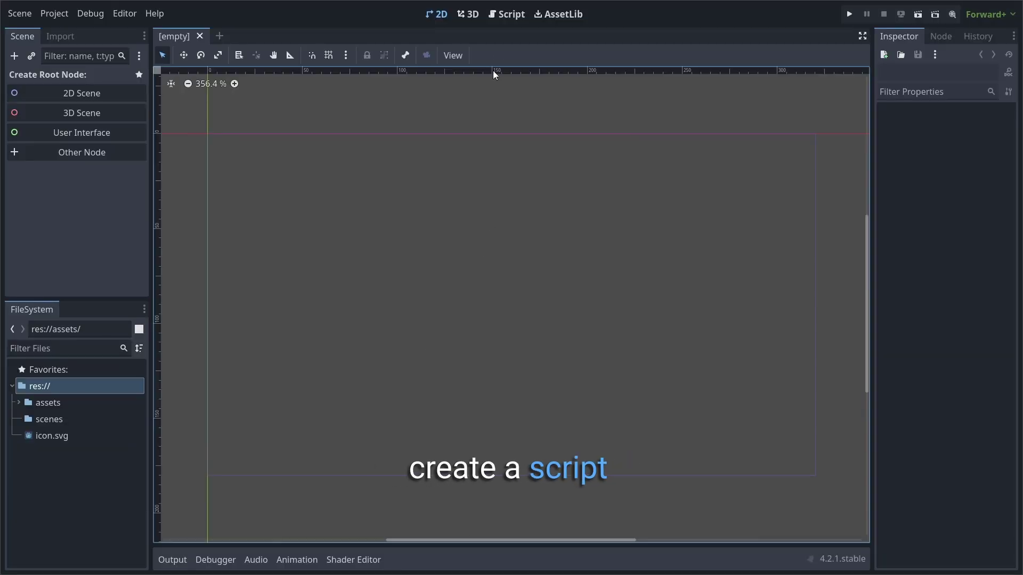
Create a new script Dialogue.gd inheriting Resource, saved in res://scenes
{"action": "left_click", "coordinate": [504, 16]}
{"action": "left_click", "coordinate": [159, 59]}
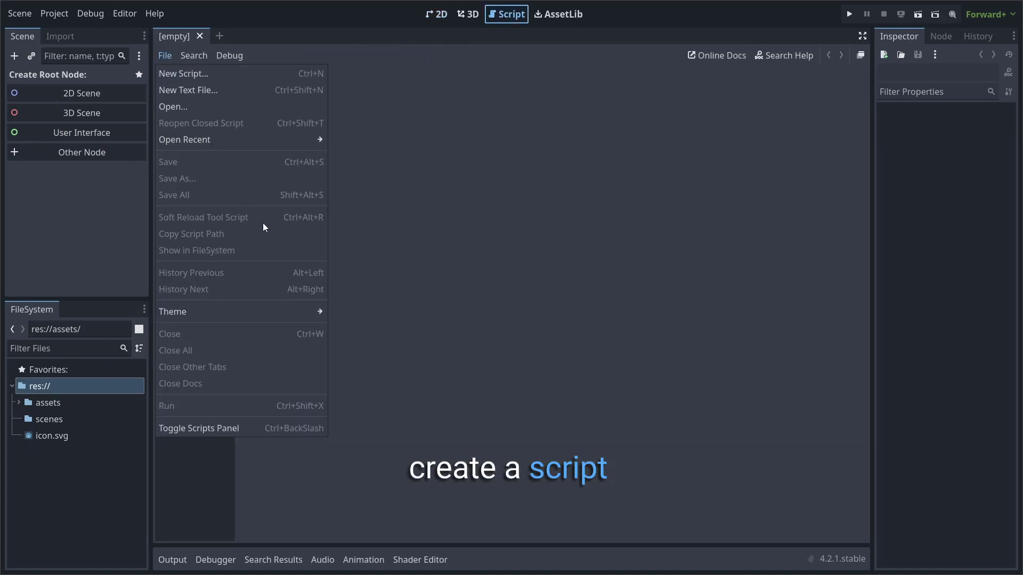
{"action": "left_click", "coordinate": [270, 72]}
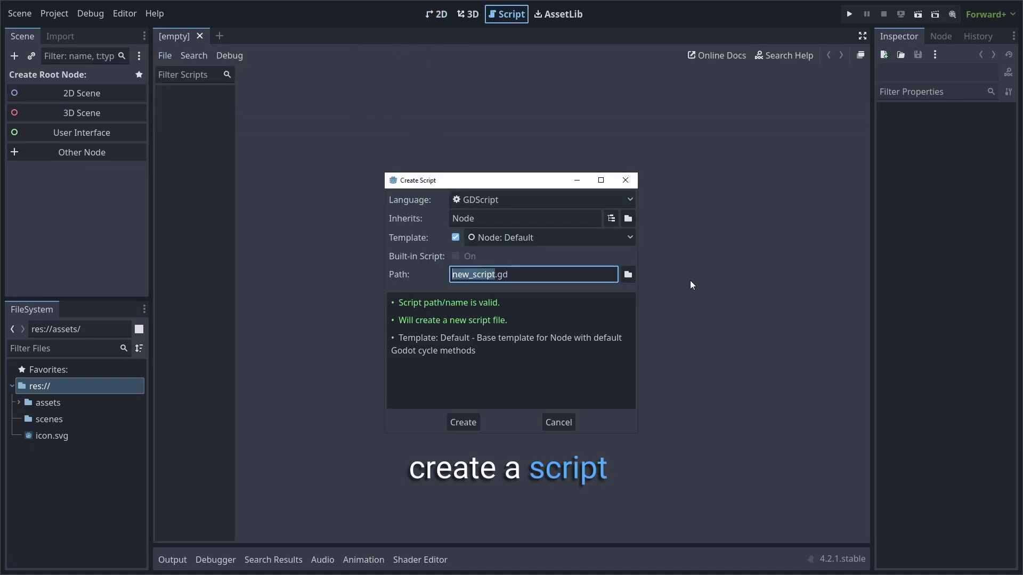
{"action": "type", "text": "Dialogue"}
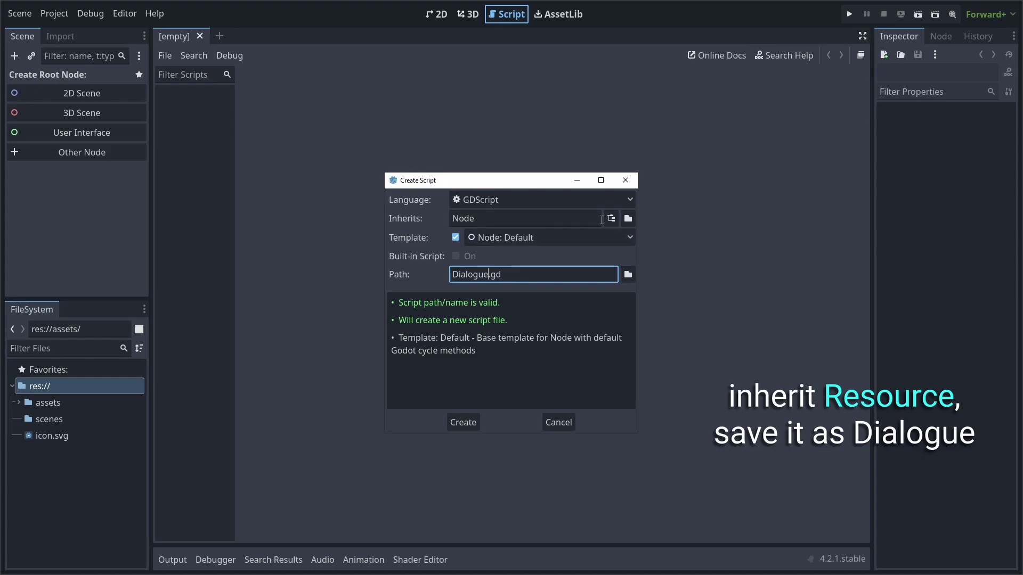
{"action": "left_click", "coordinate": [610, 219]}
{"action": "type", "text": "resource"}
{"action": "key", "text": "Return"}
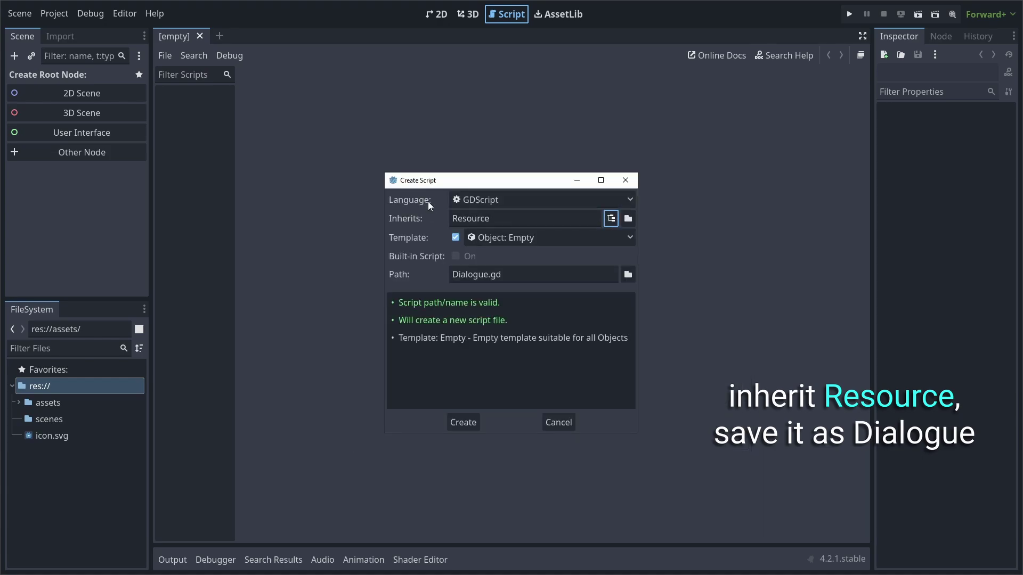
{"action": "left_click", "coordinate": [628, 274]}
{"action": "double_click", "coordinate": [407, 173]}
{"action": "left_click", "coordinate": [411, 465]}
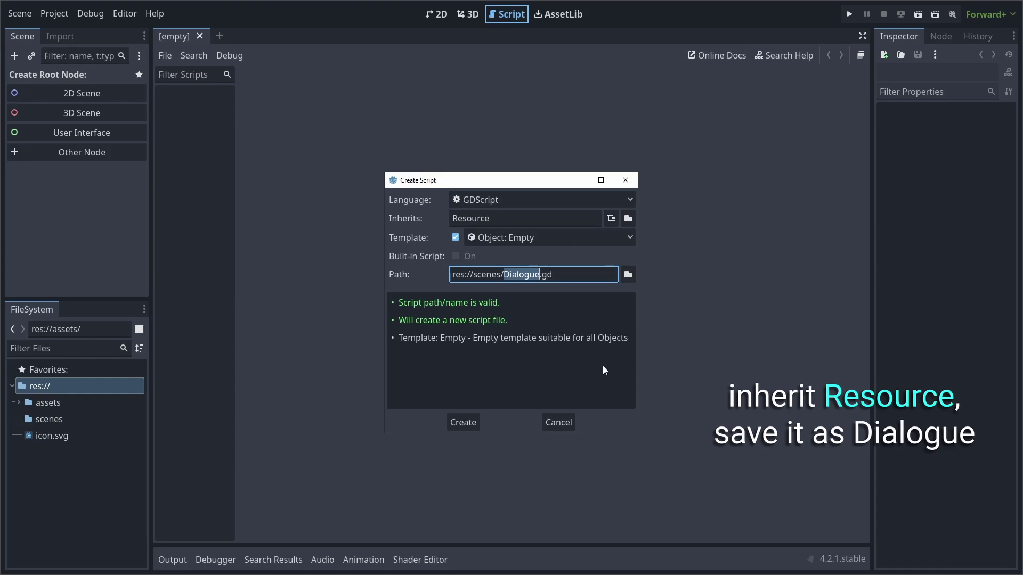
{"action": "left_click", "coordinate": [462, 423]}
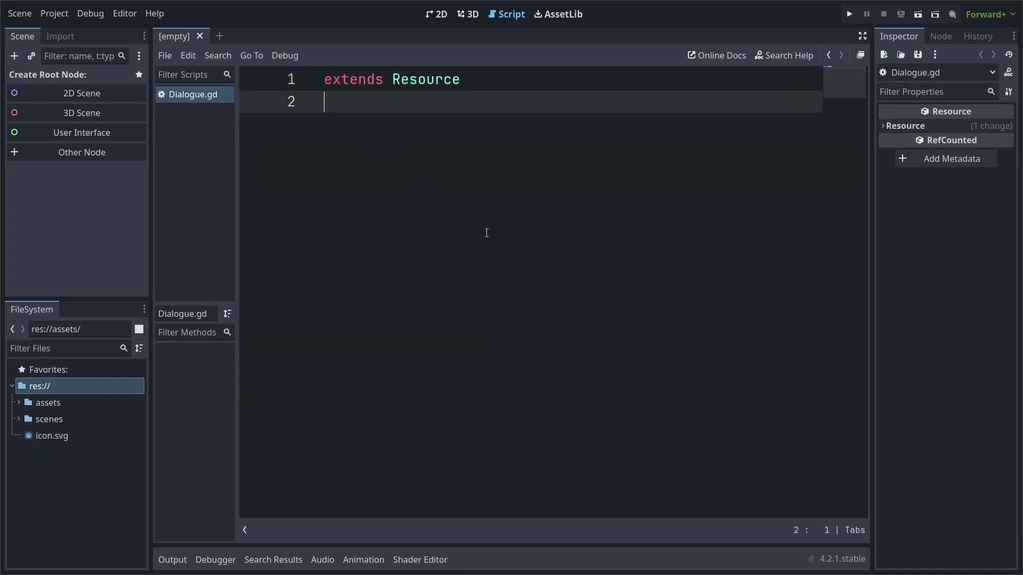
Write class_name Dialogue with exported texture, name, dialogue, path_option and options Array[Dialogue] fields
{"action": "type", "text": "class_name Dialogue"}
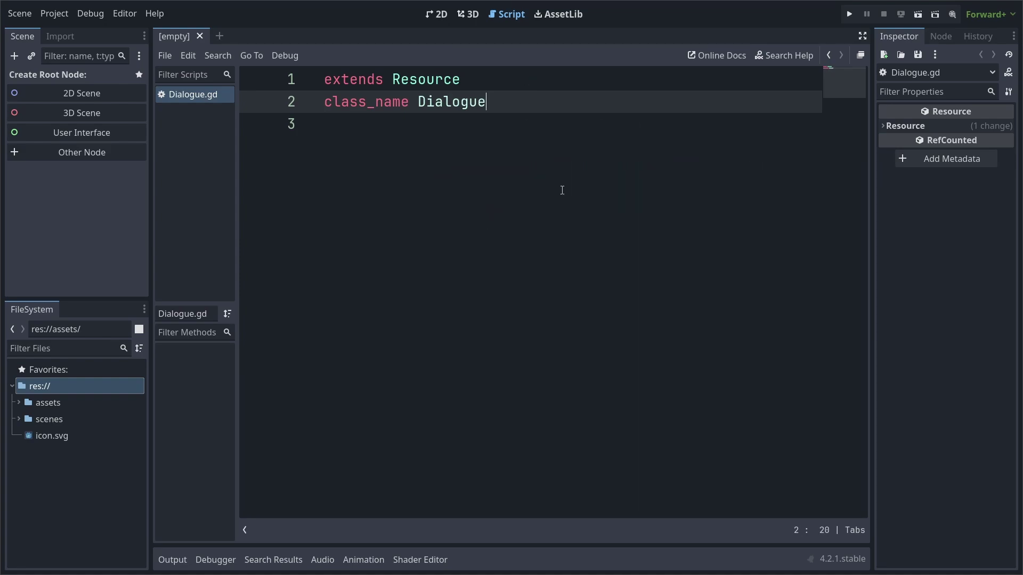
{"action": "key", "text": "Return"}
{"action": "key", "text": "Return"}
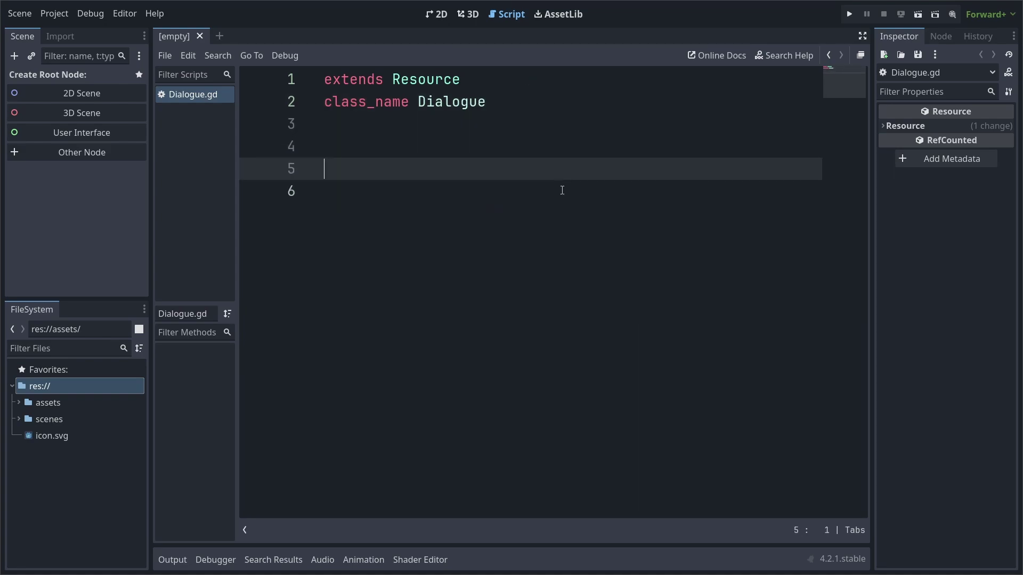
{"action": "type", "text": "@export_category(\"Information\") @export var texture : Texture2D @export var name : String @export var dialogue : String"}
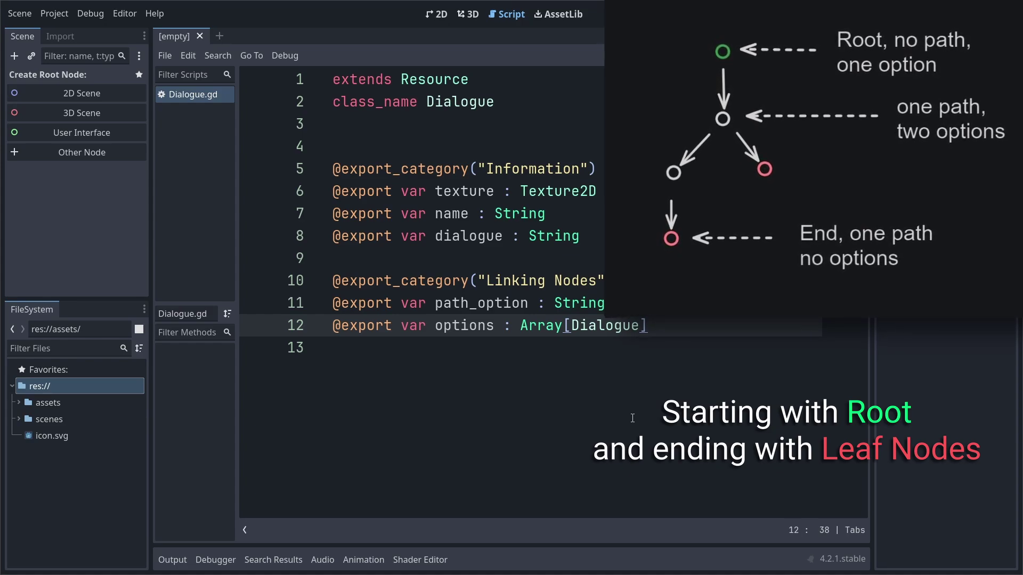
{"action": "left_click_drag", "start_coordinate": [872, 284], "coordinate": [753, 266]}
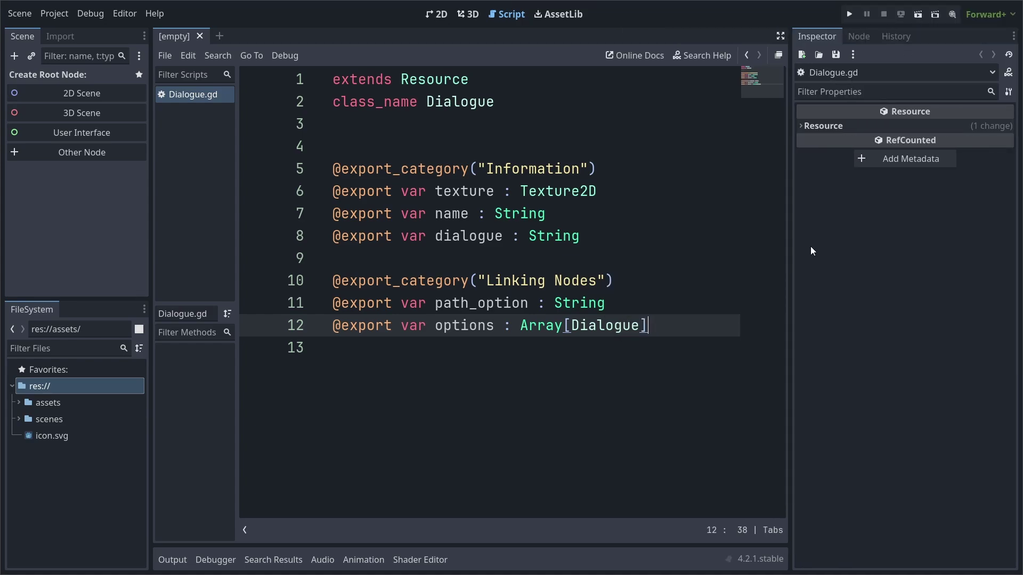
Create a new Dialogue resource and load the white cat image as its texture
{"action": "left_click", "coordinate": [803, 54]}
{"action": "type", "text": "dialo"}
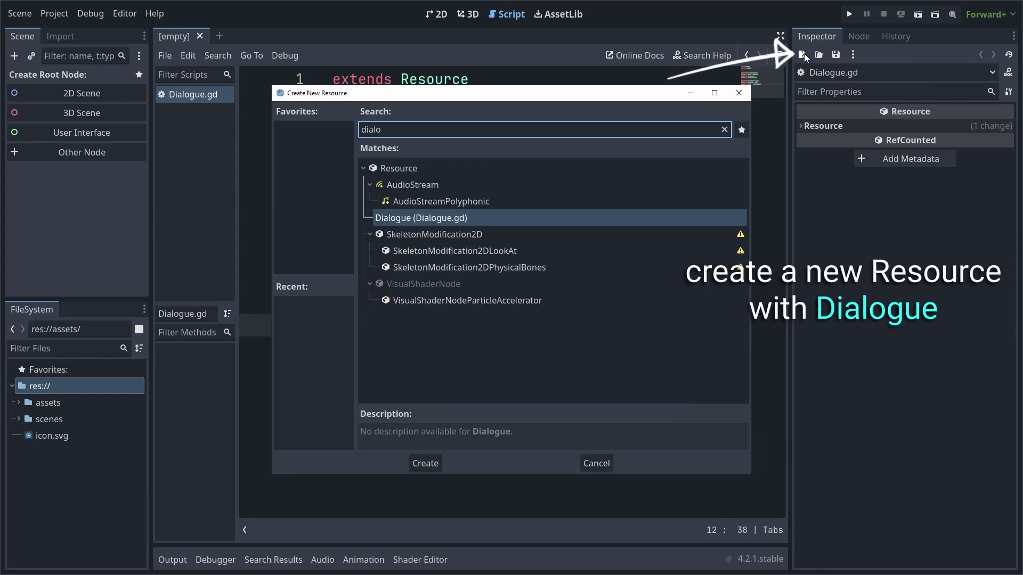
{"action": "left_click", "coordinate": [425, 463]}
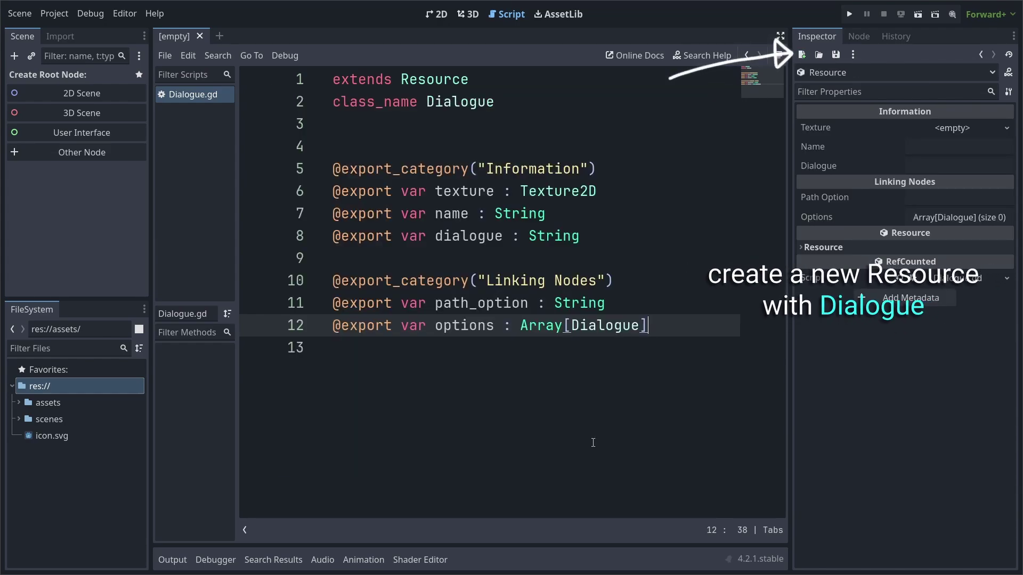
{"action": "left_click", "coordinate": [949, 127]}
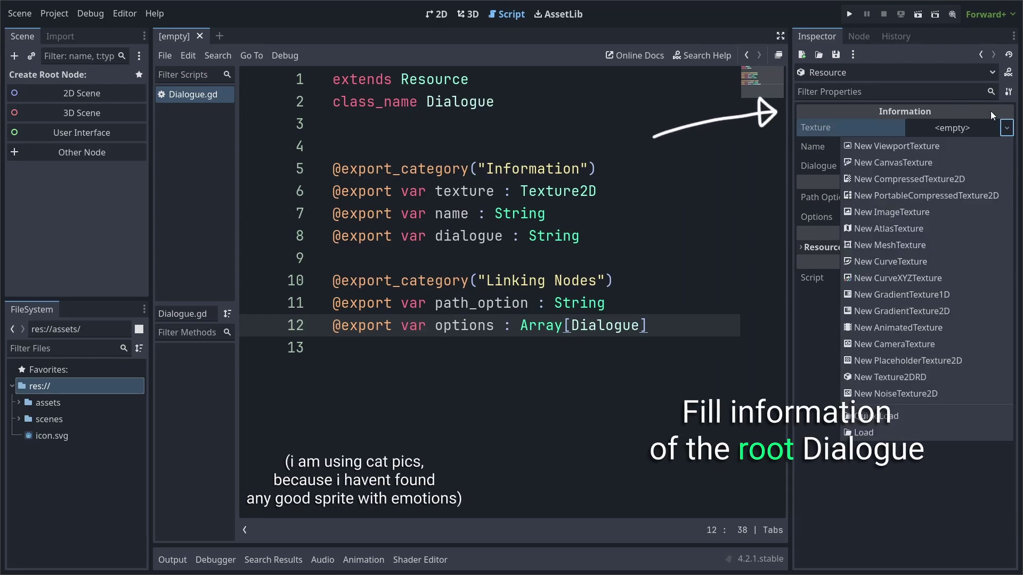
{"action": "left_click", "coordinate": [873, 418]}
{"action": "double_click", "coordinate": [405, 267]}
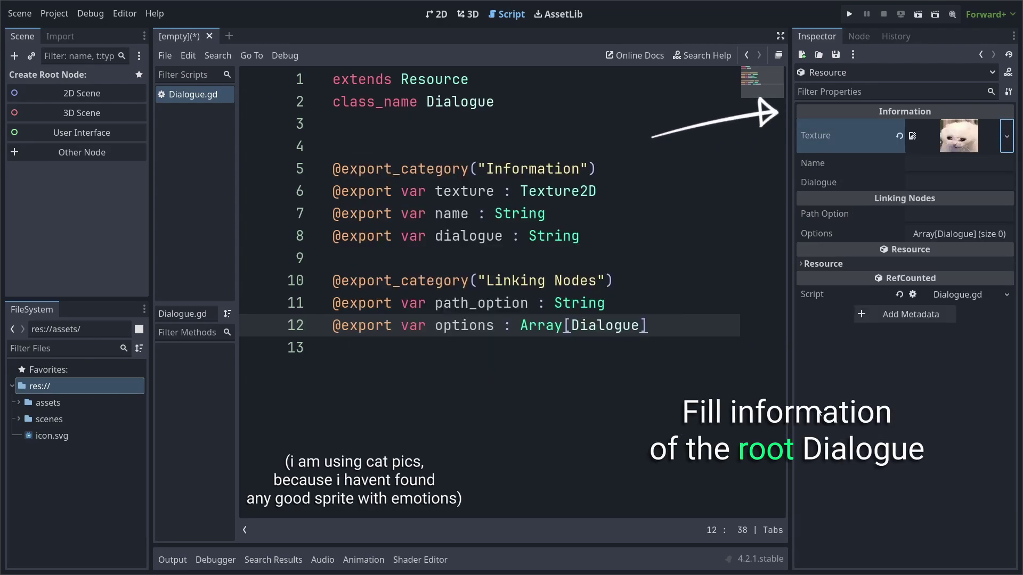
Set Name to Cat Man, dialogue Wahhhhh!, and the Options array size to 1
{"action": "left_click", "coordinate": [959, 163]}
{"action": "type", "text": "Cat Man"}
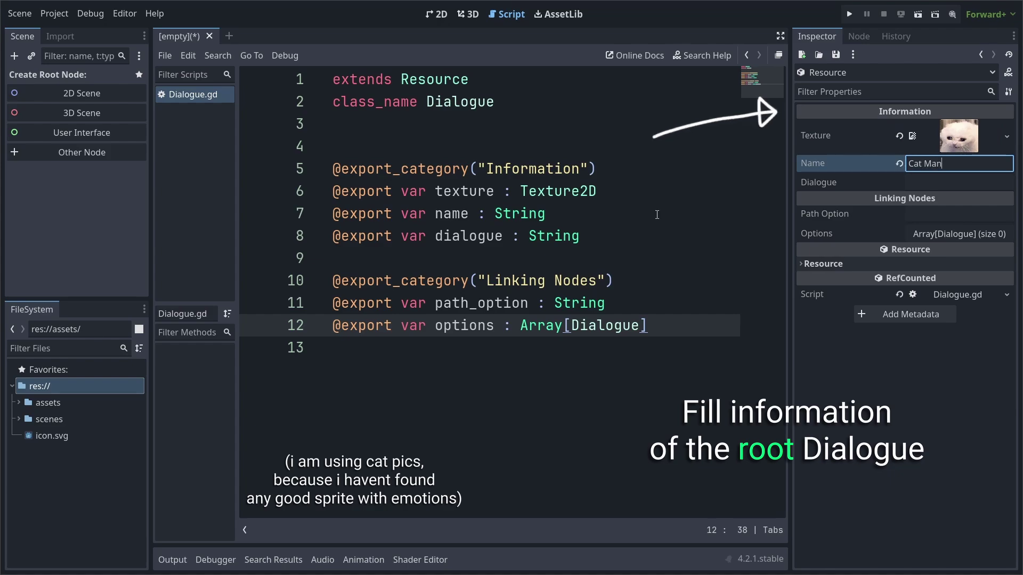
{"action": "key", "text": "Tab"}
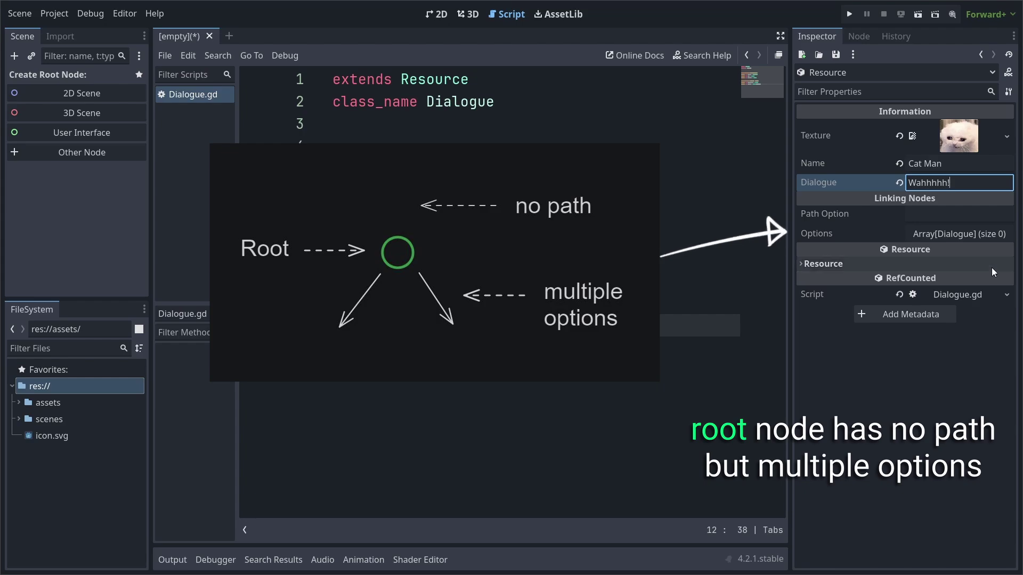
{"action": "left_click", "coordinate": [959, 234]}
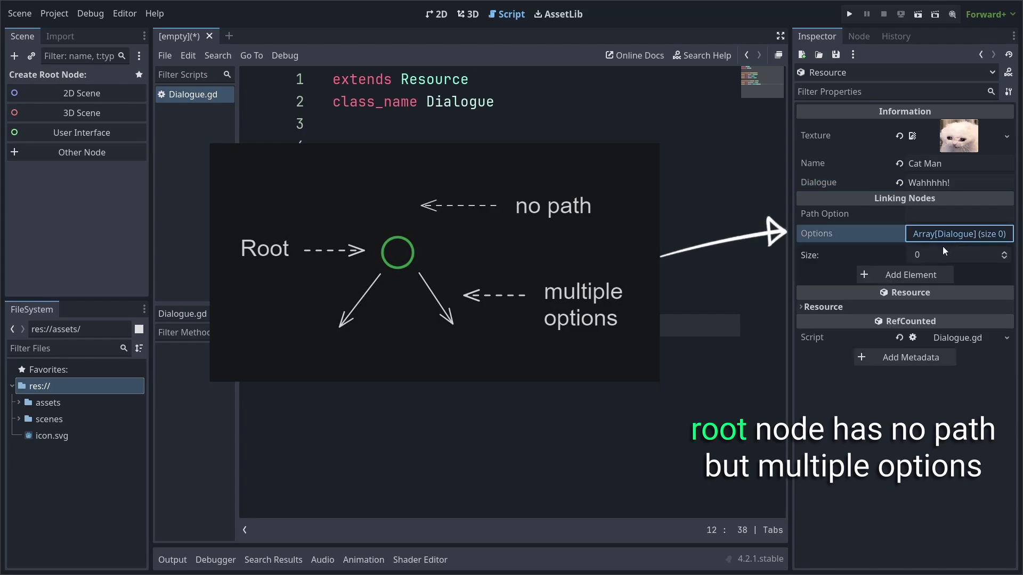
{"action": "left_click_drag", "start_coordinate": [942, 254], "coordinate": [954, 254]}
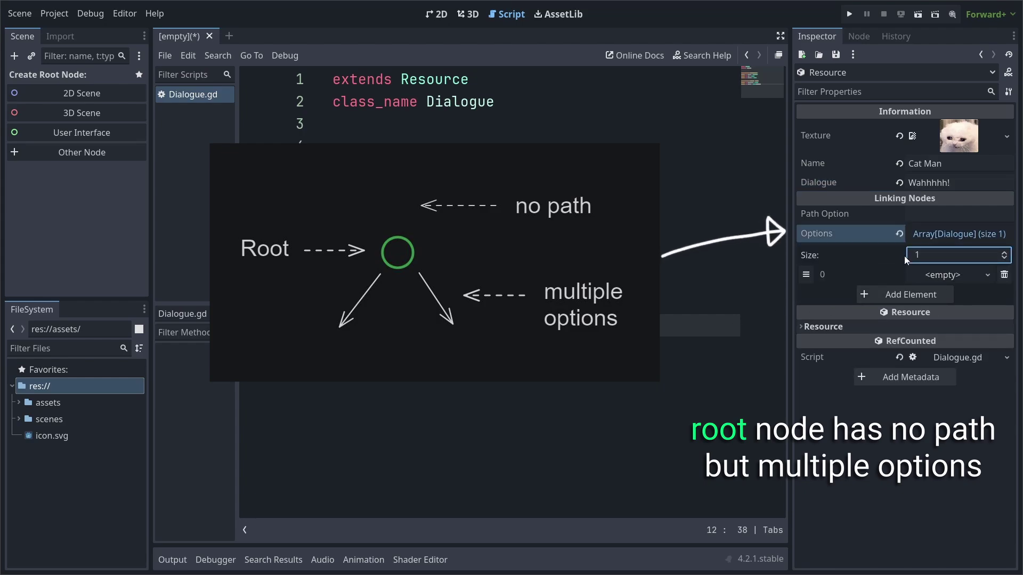
{"action": "left_click", "coordinate": [836, 56]}
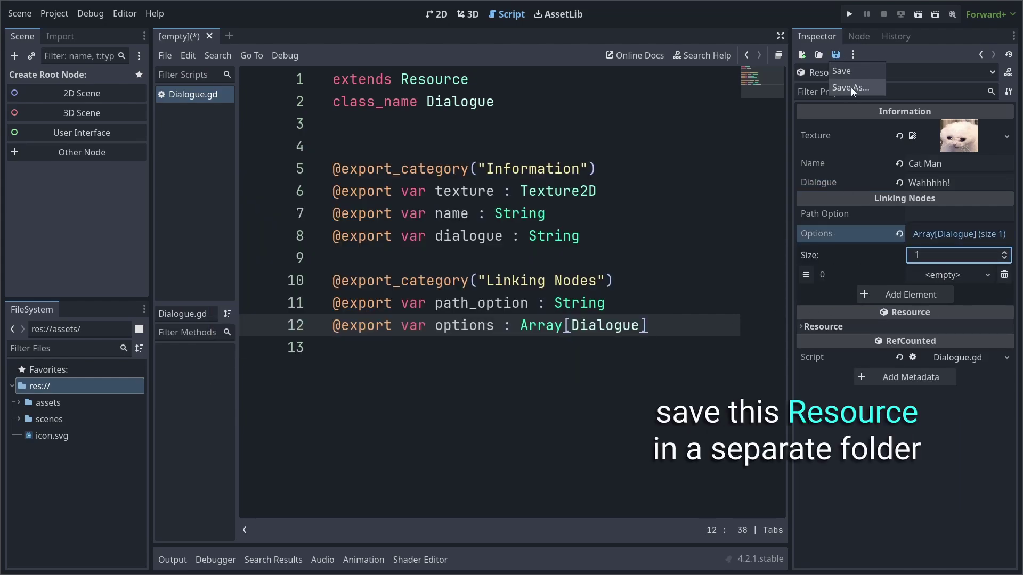
In the Save As dialog, create the nested folders NPCs, CatMan and Dialogues
{"action": "left_click", "coordinate": [851, 88]}
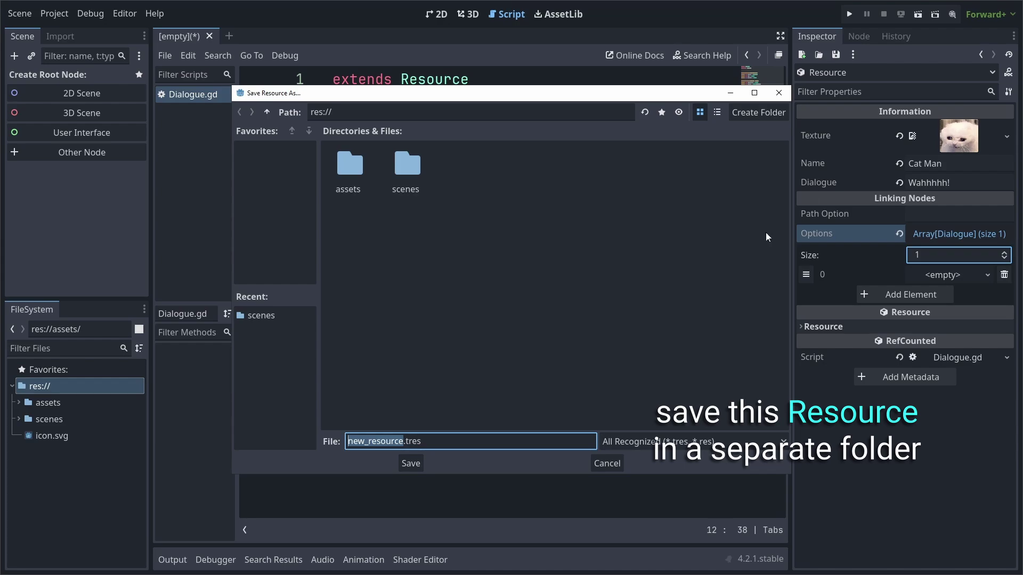
{"action": "right_click", "coordinate": [519, 263]}
{"action": "left_click", "coordinate": [554, 269]}
{"action": "type", "text": "NPCs"}
{"action": "key", "text": "Return"}
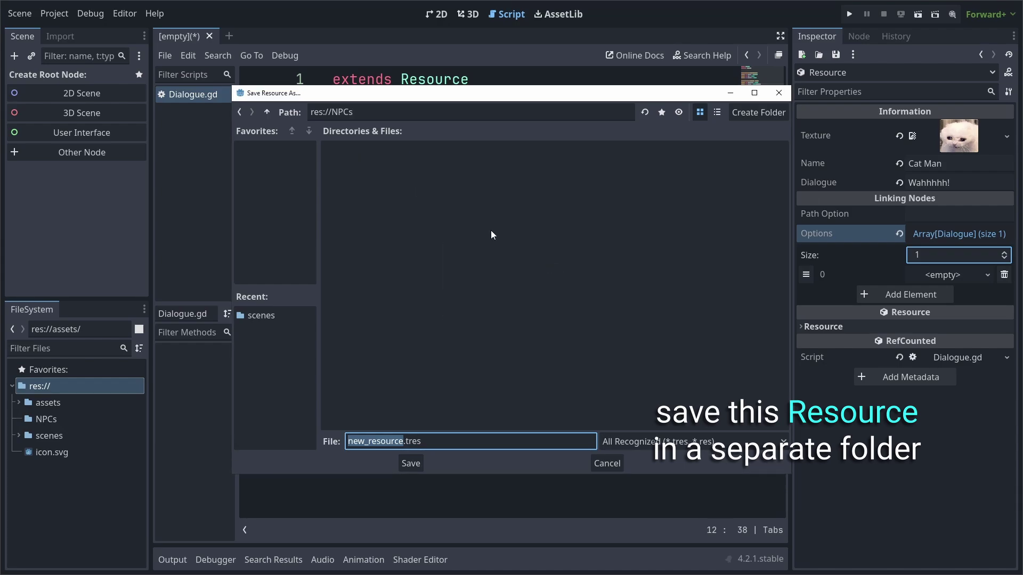
{"action": "right_click", "coordinate": [469, 224]}
{"action": "left_click", "coordinate": [517, 232]}
{"action": "type", "text": "CatMan"}
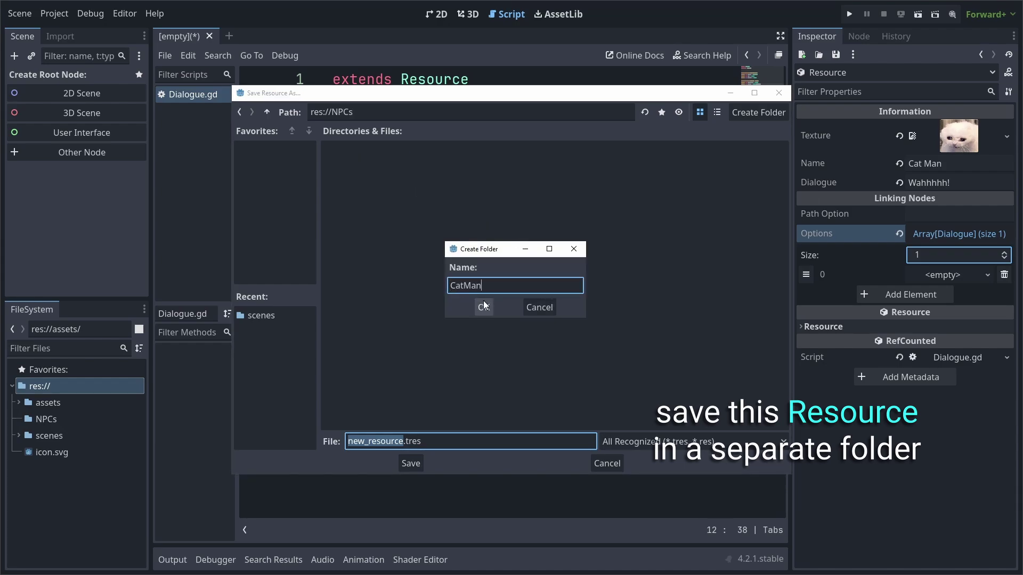
{"action": "left_click", "coordinate": [485, 305]}
{"action": "right_click", "coordinate": [426, 236]}
{"action": "left_click", "coordinate": [464, 240]}
{"action": "type", "text": "Dialogues"}
{"action": "left_click", "coordinate": [483, 307]}
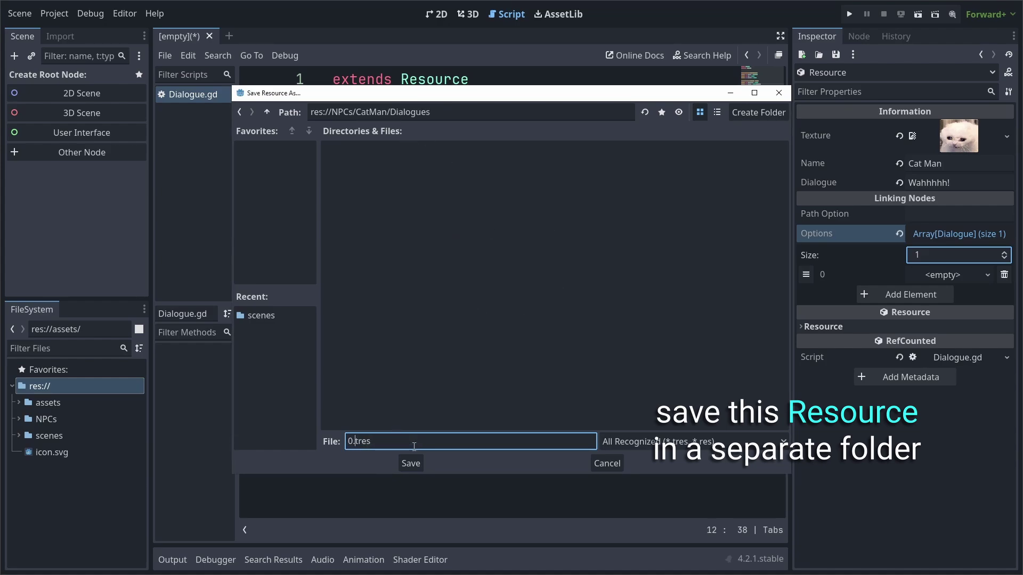
Save the resource as 0.tres there and select it in the FileSystem dock
{"action": "left_click", "coordinate": [410, 463]}
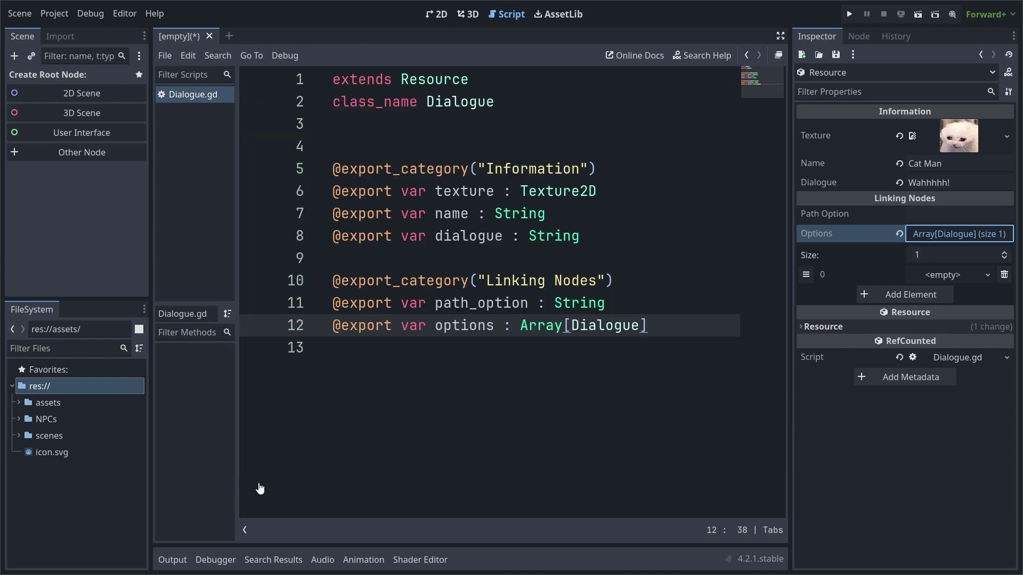
{"action": "left_click", "coordinate": [18, 419]}
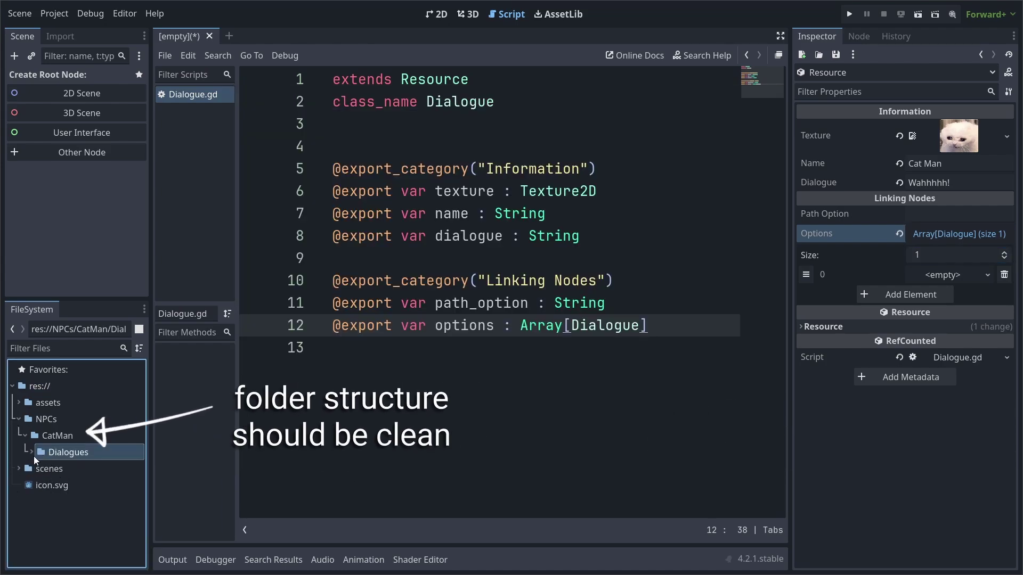
{"action": "left_click", "coordinate": [32, 454]}
{"action": "left_click", "coordinate": [65, 470]}
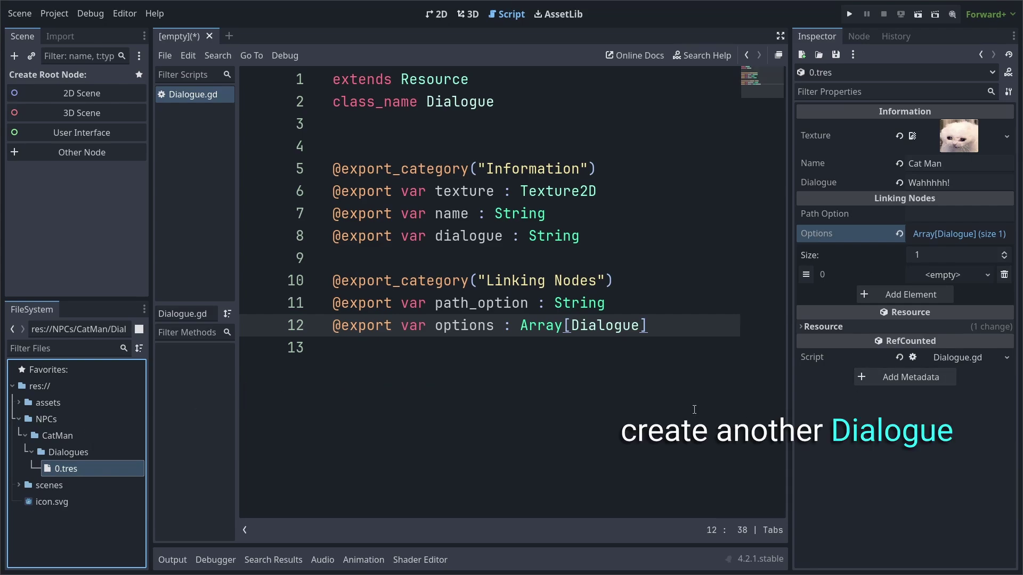
Create another Dialogue resource with a cat image as its texture
{"action": "left_click", "coordinate": [801, 55]}
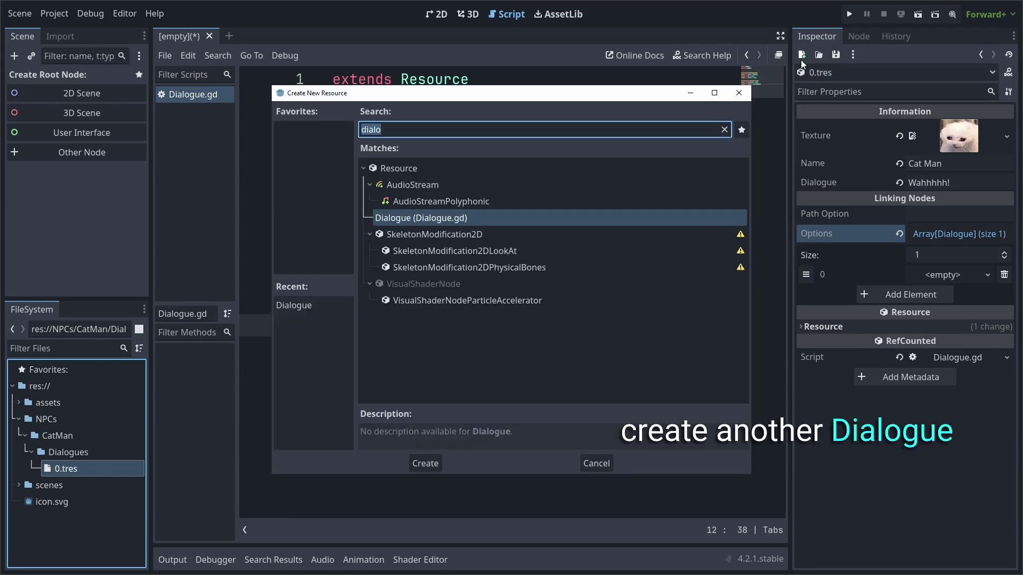
{"action": "left_click", "coordinate": [426, 466]}
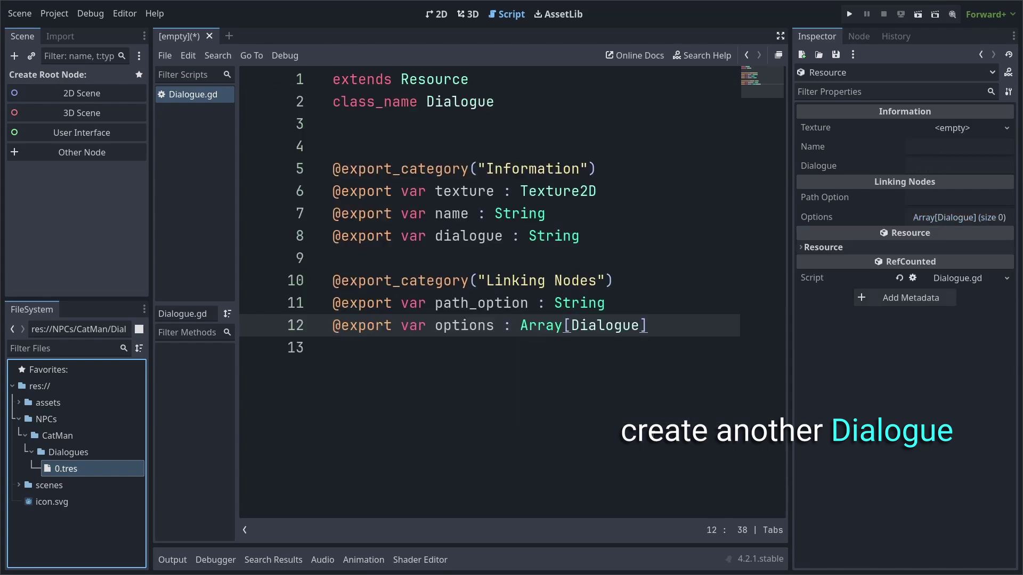
{"action": "left_click", "coordinate": [1007, 128]}
{"action": "left_click", "coordinate": [927, 406]}
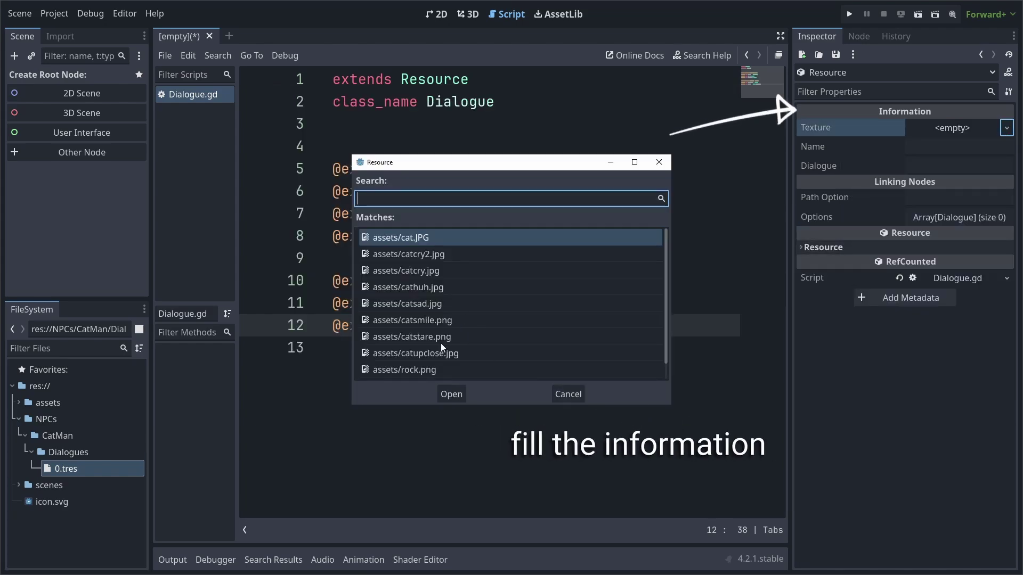
{"action": "key", "text": "Escape"}
{"action": "key", "text": "Tab"}
Fill Name 'Cat Man', Dialogue 'I am Hungry!' and Path Option 'Can I help you?'
{"action": "type", "text": "Cat Man"}
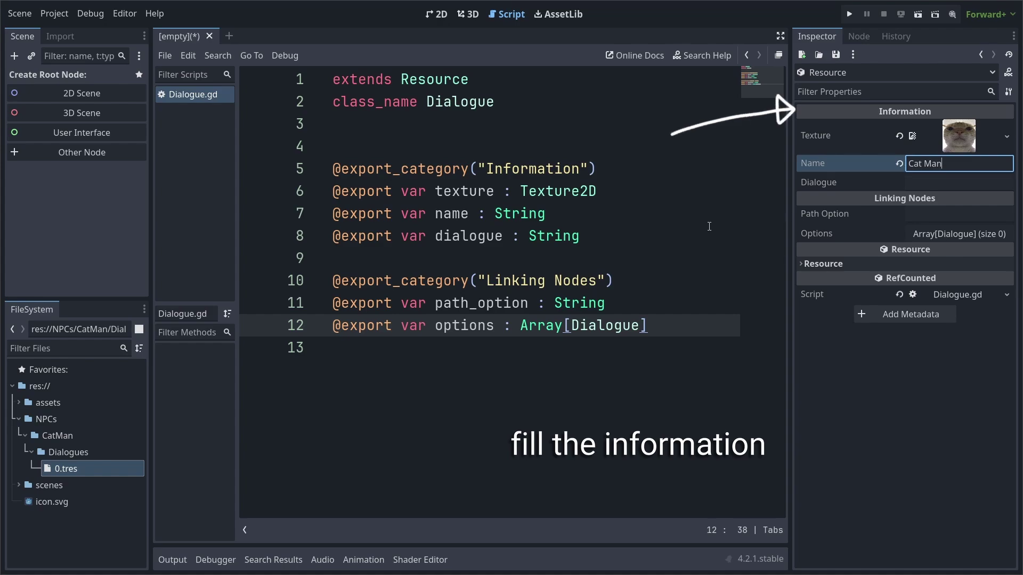
{"action": "key", "text": "Tab"}
{"action": "type", "text": "I am Hu"}
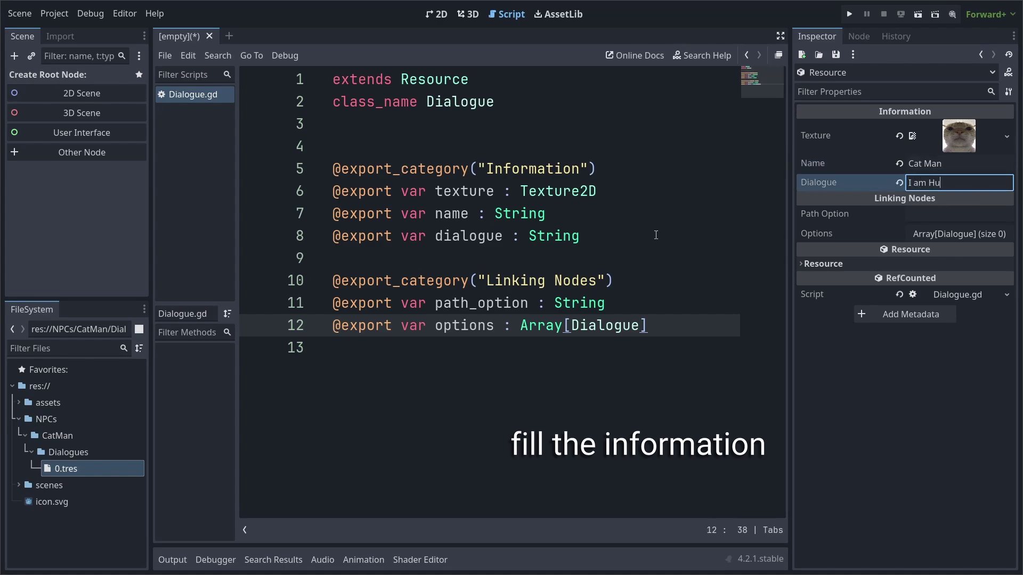
{"action": "type", "text": "ngry!"}
{"action": "key", "text": "Tab"}
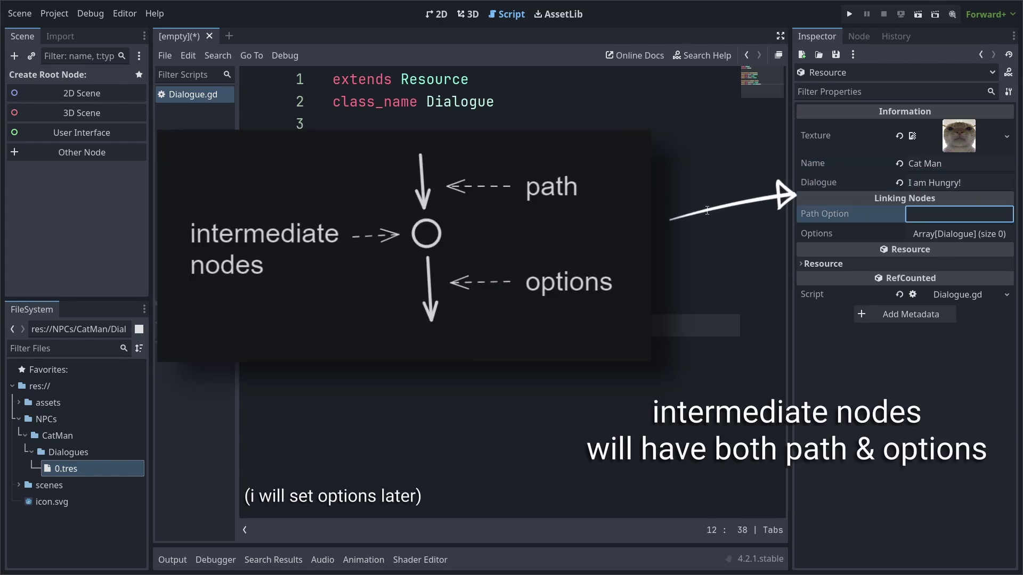
{"action": "type", "text": "Can I help you"}
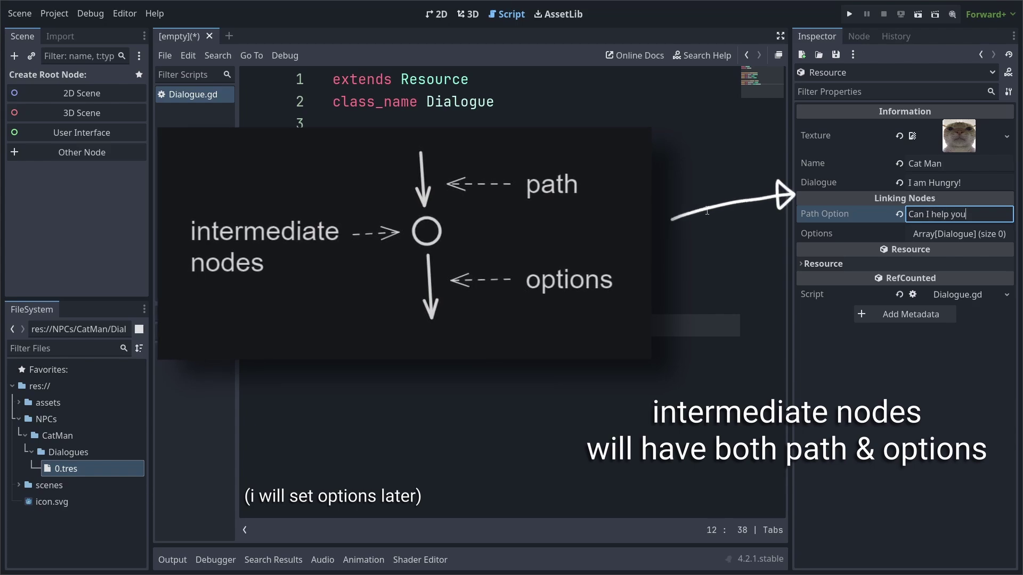
{"action": "type", "text": "?"}
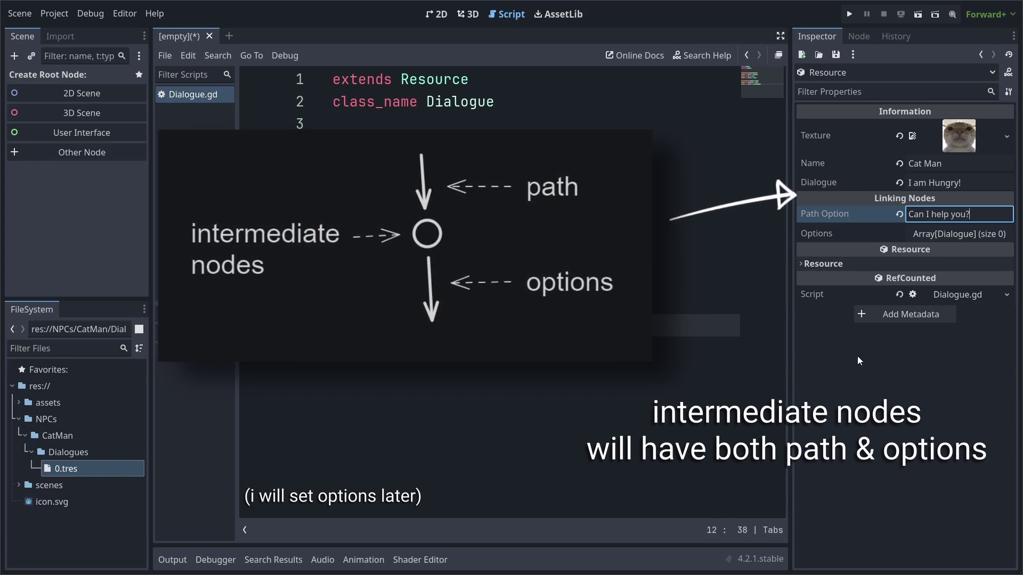
Save the new dialogue resource as 1.tres
{"action": "left_click", "coordinate": [841, 55]}
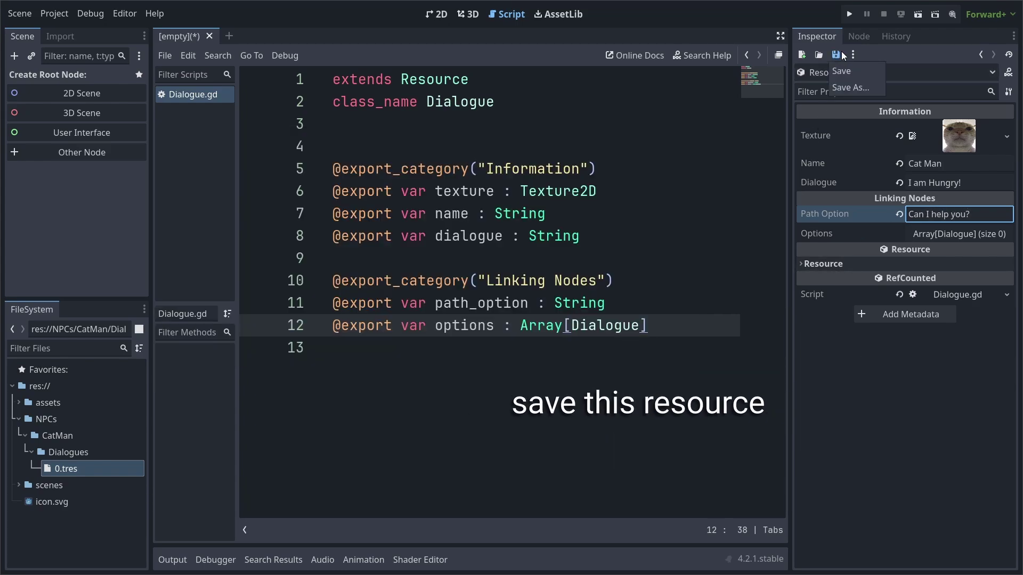
{"action": "left_click", "coordinate": [850, 87]}
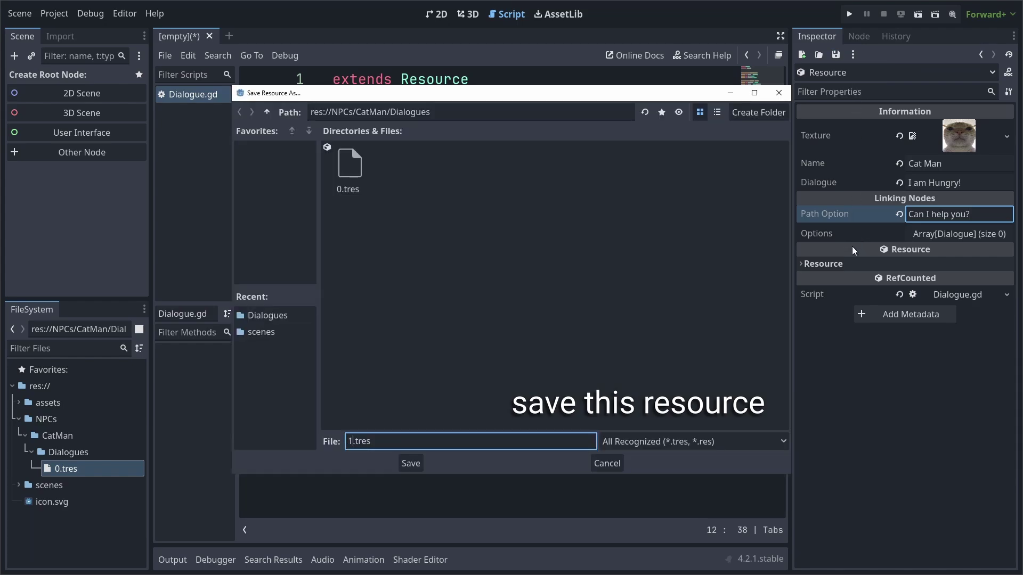
{"action": "key", "text": "Return"}
{"action": "left_click", "coordinate": [74, 485]}
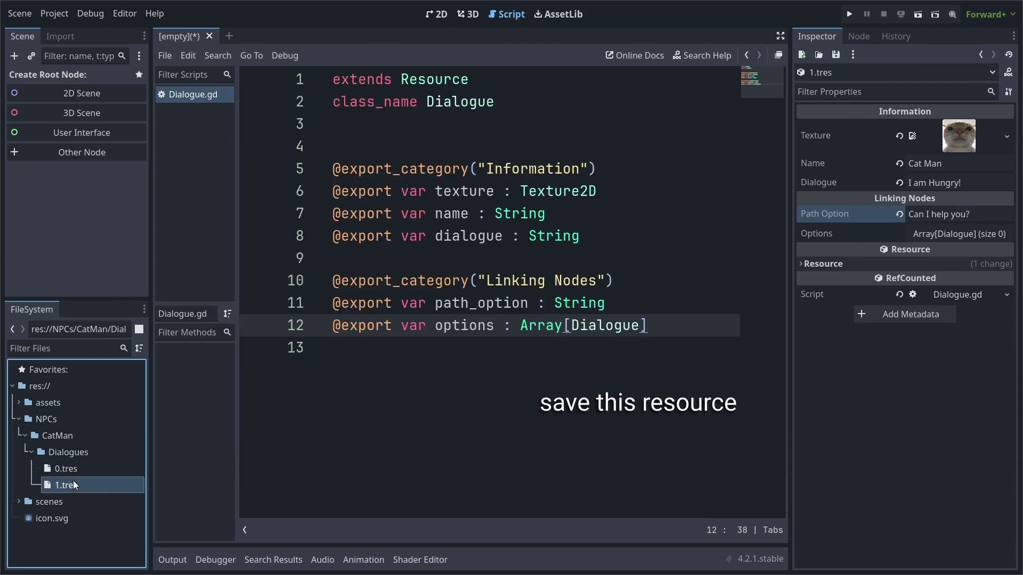
Load 1.tres into the first Options slot of 0.tres
{"action": "left_click", "coordinate": [69, 469]}
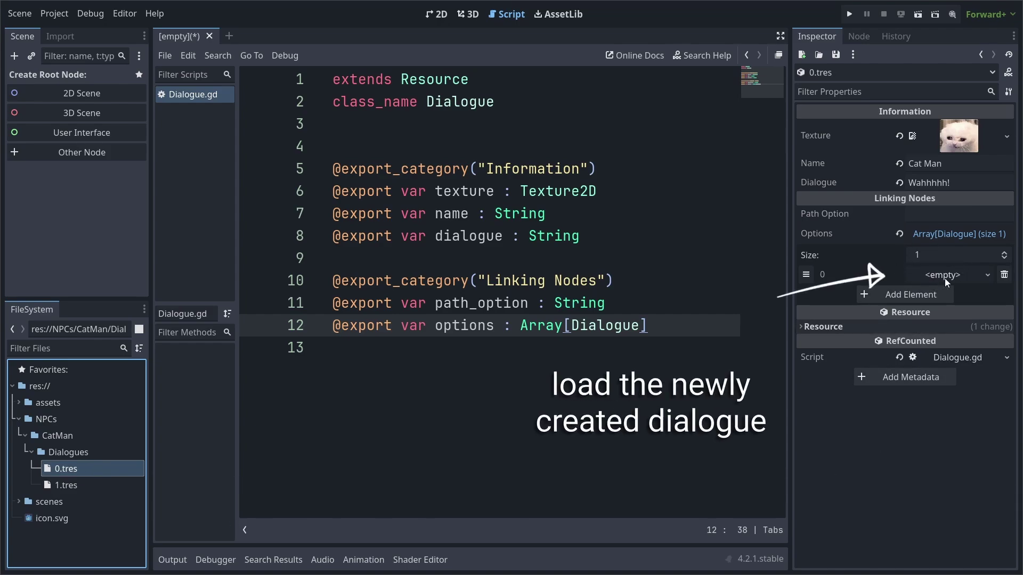
{"action": "left_click", "coordinate": [986, 275]}
{"action": "left_click", "coordinate": [966, 315]}
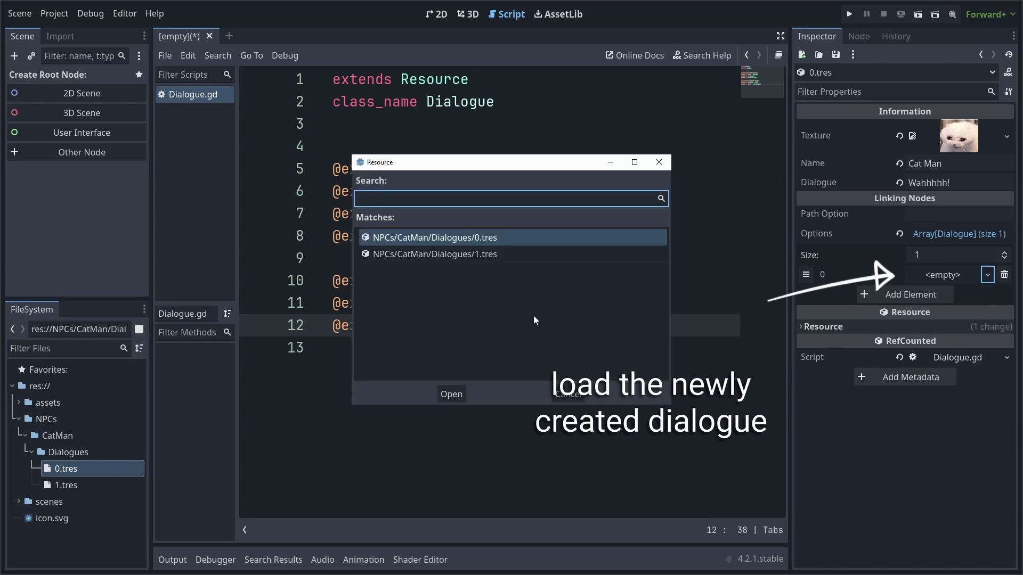
{"action": "left_click", "coordinate": [501, 255]}
{"action": "left_click", "coordinate": [451, 394]}
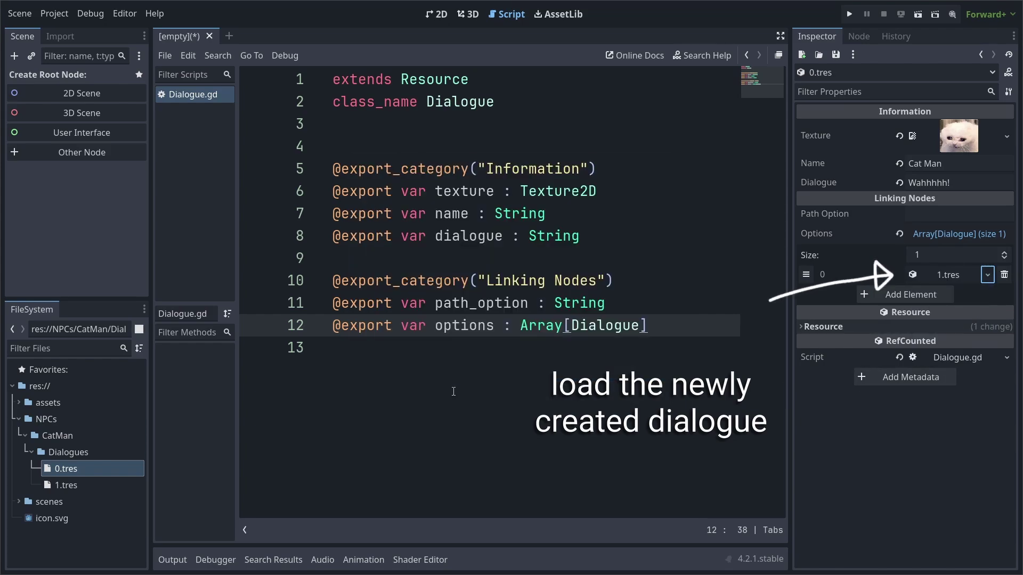
{"action": "left_click", "coordinate": [937, 275]}
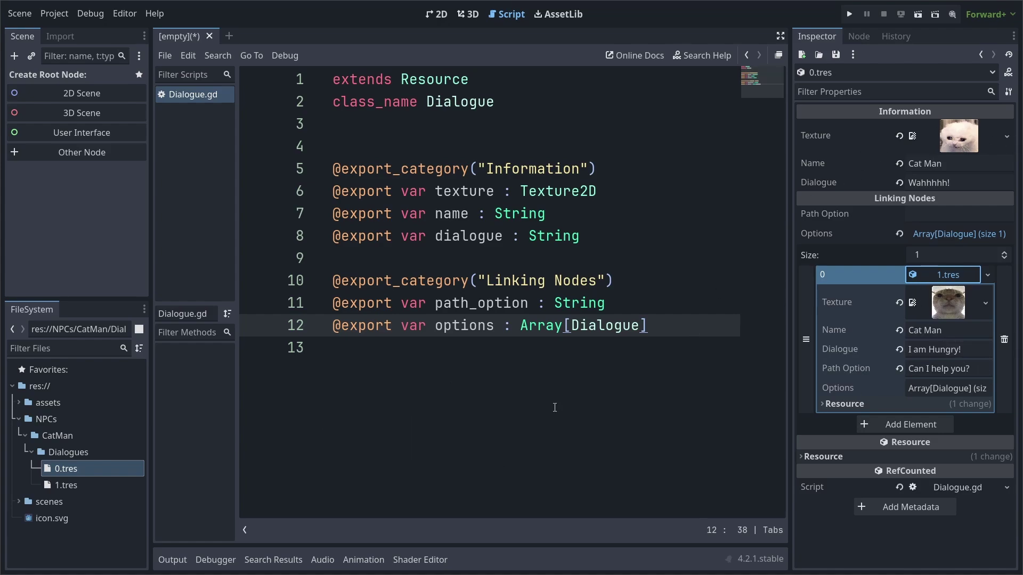
Create a Node2D scene named DialogueManager and save it as dialogue_manager.tscn
{"action": "left_click", "coordinate": [67, 93]}
{"action": "type", "text": "DialogueMana"}
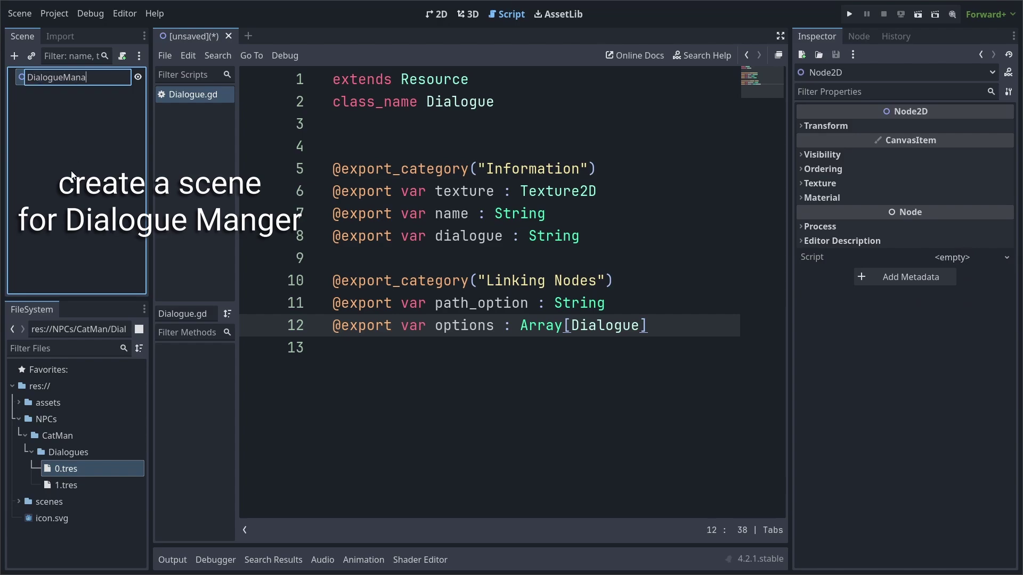
{"action": "type", "text": "ger"}
{"action": "key", "text": "Return"}
{"action": "key", "text": "ctrl+s"}
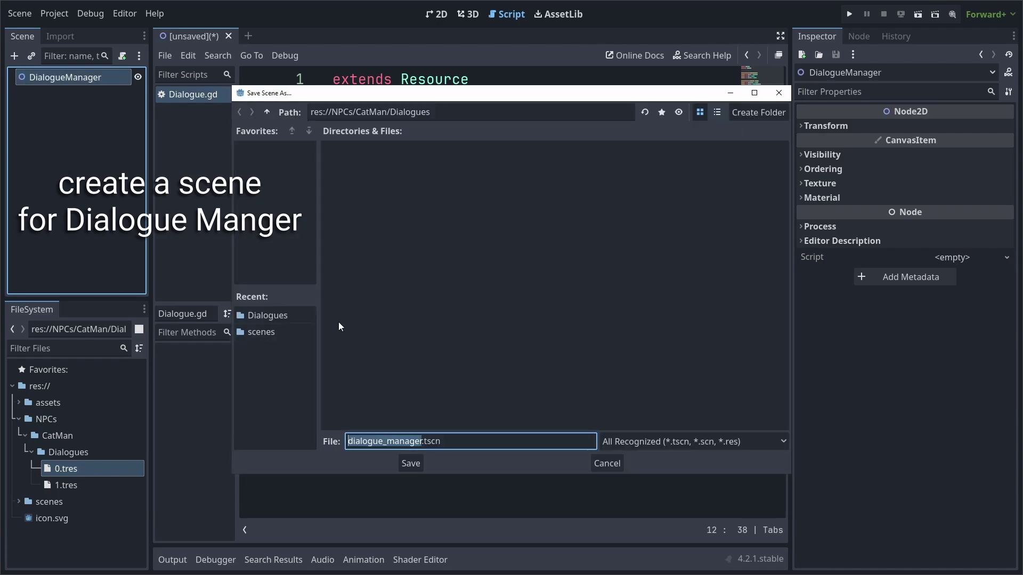
{"action": "left_click", "coordinate": [410, 463]}
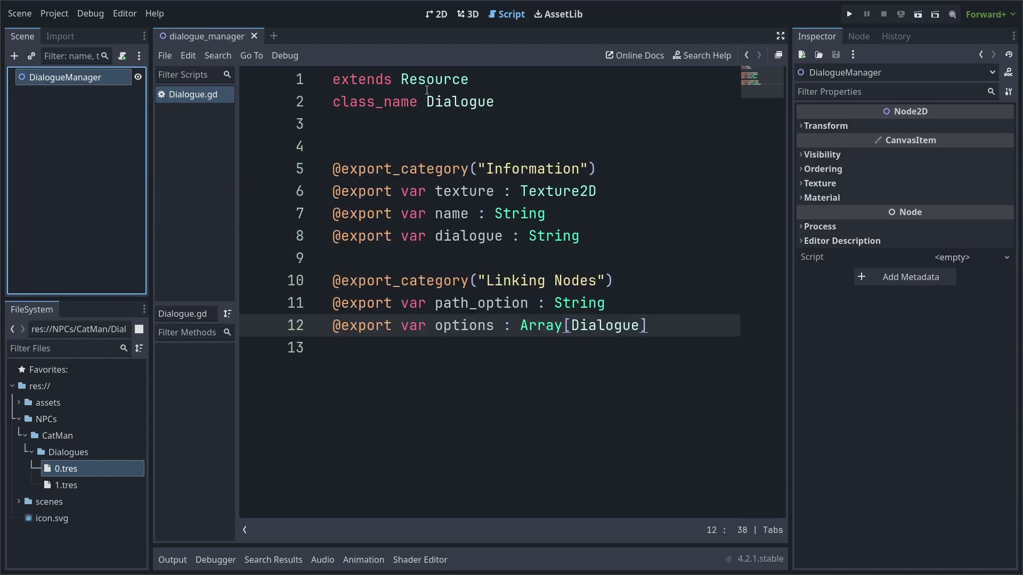
{"action": "left_click", "coordinate": [436, 14]}
{"action": "left_click_drag", "start_coordinate": [790, 289], "coordinate": [861, 290]}
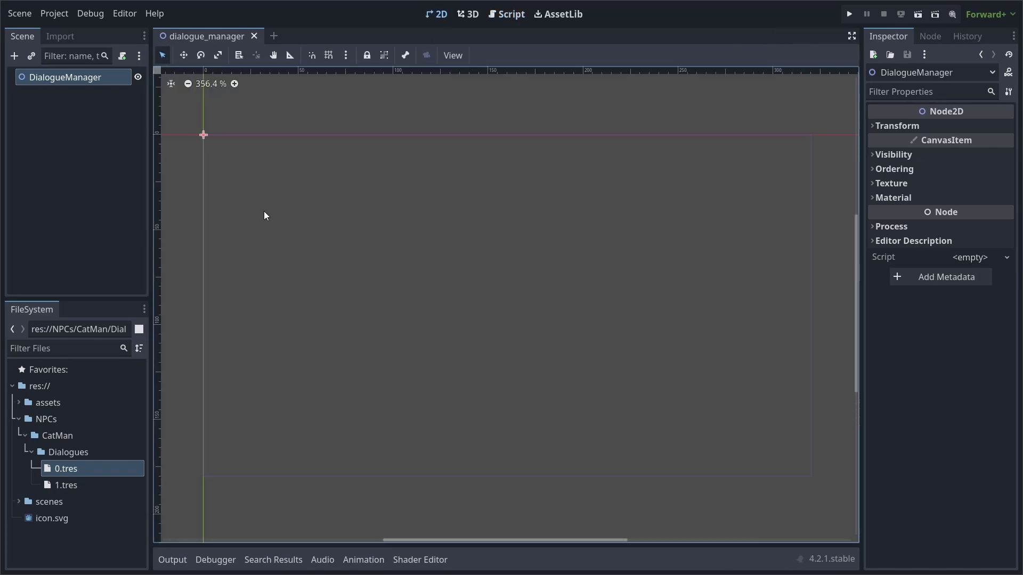
Add a CanvasLayer under DialogueManager and rename it UI
{"action": "left_click", "coordinate": [14, 55]}
{"action": "type", "text": "canvas"}
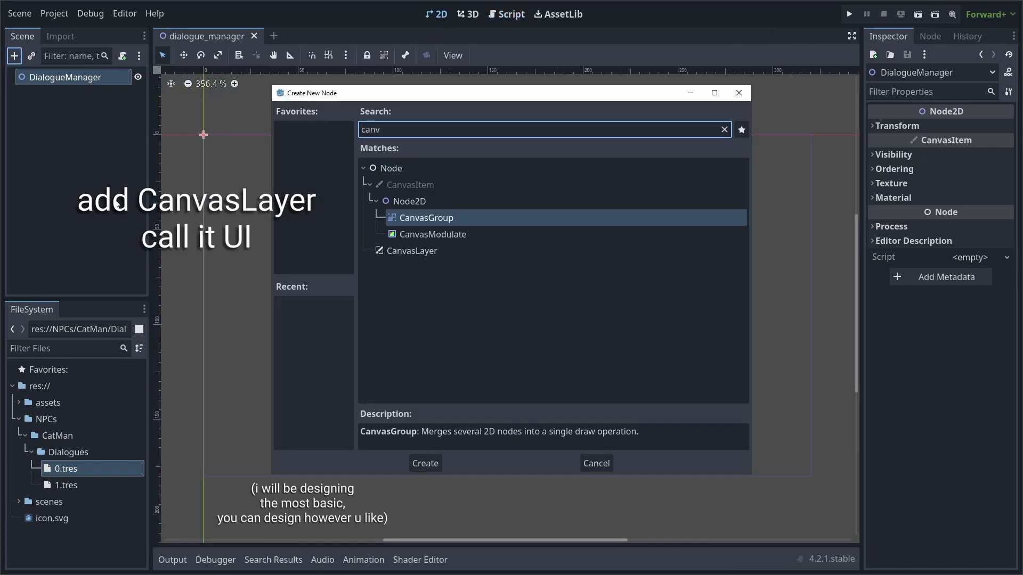
{"action": "key", "text": "Escape"}
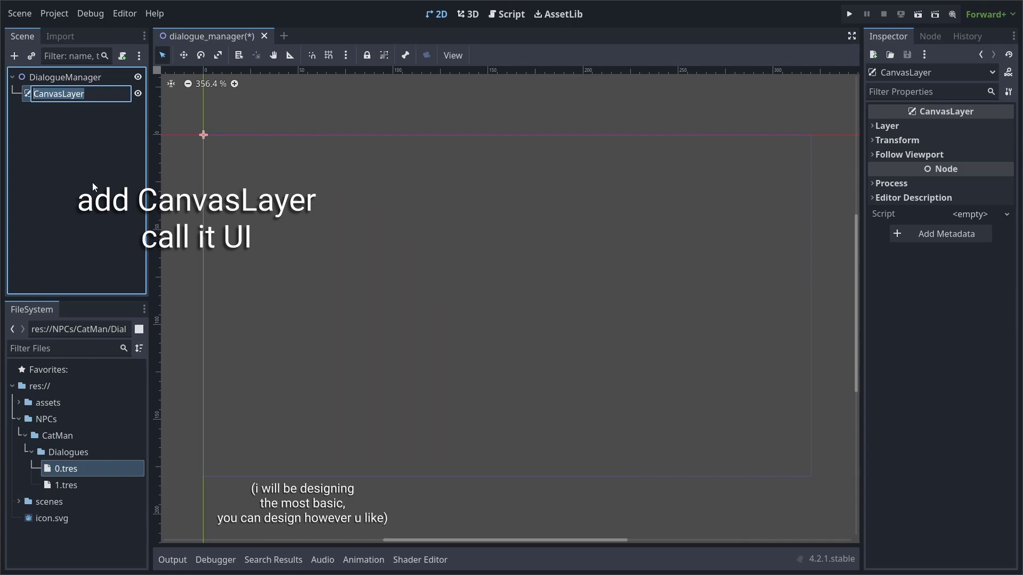
{"action": "type", "text": "UI"}
{"action": "key", "text": "Return"}
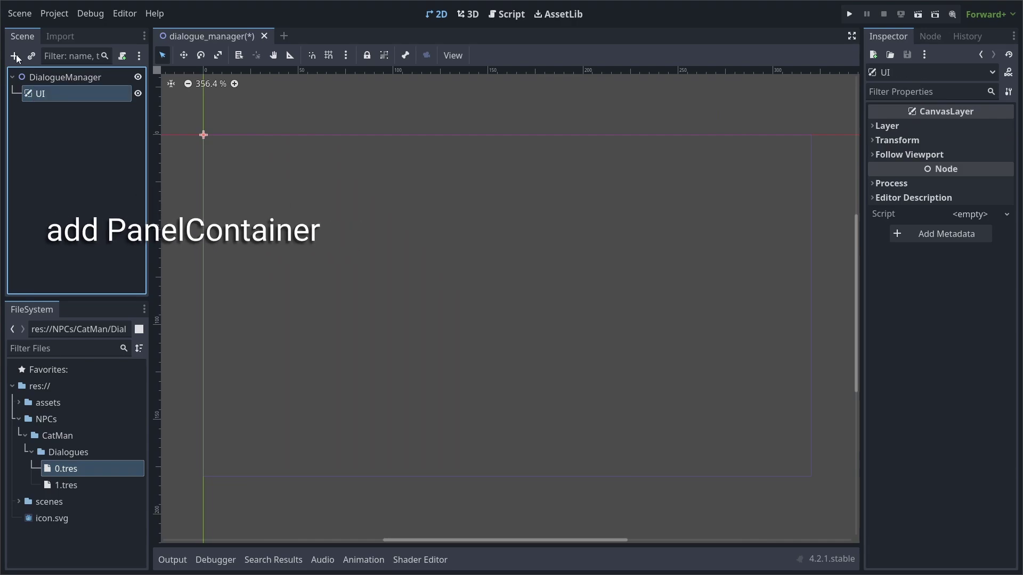
Add a PanelContainer under UI, sized 240×90 and anchored to the centre top
{"action": "key", "text": "ctrl+a"}
{"action": "type", "text": "panel"}
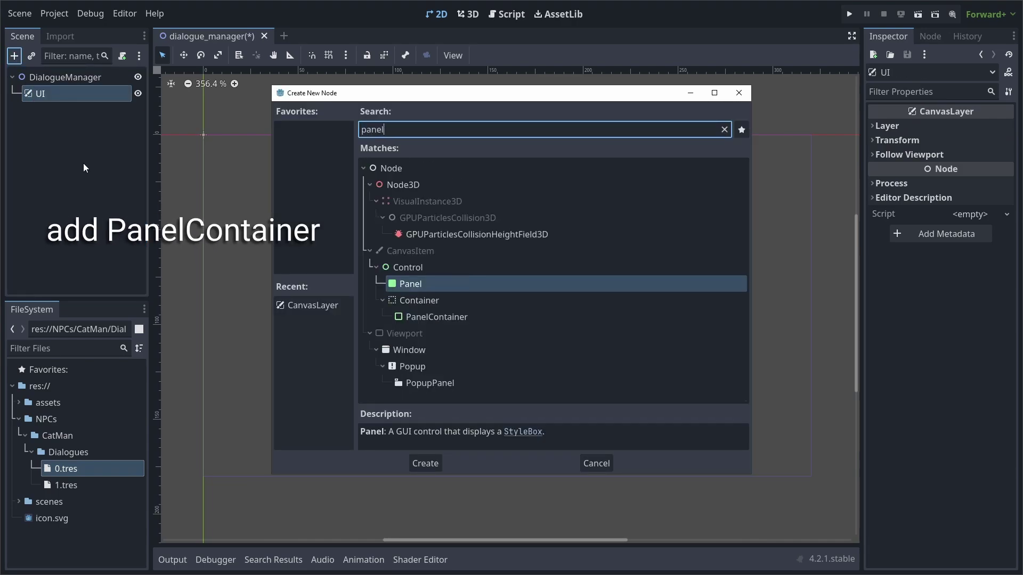
{"action": "type", "text": "container"}
{"action": "key", "text": "Return"}
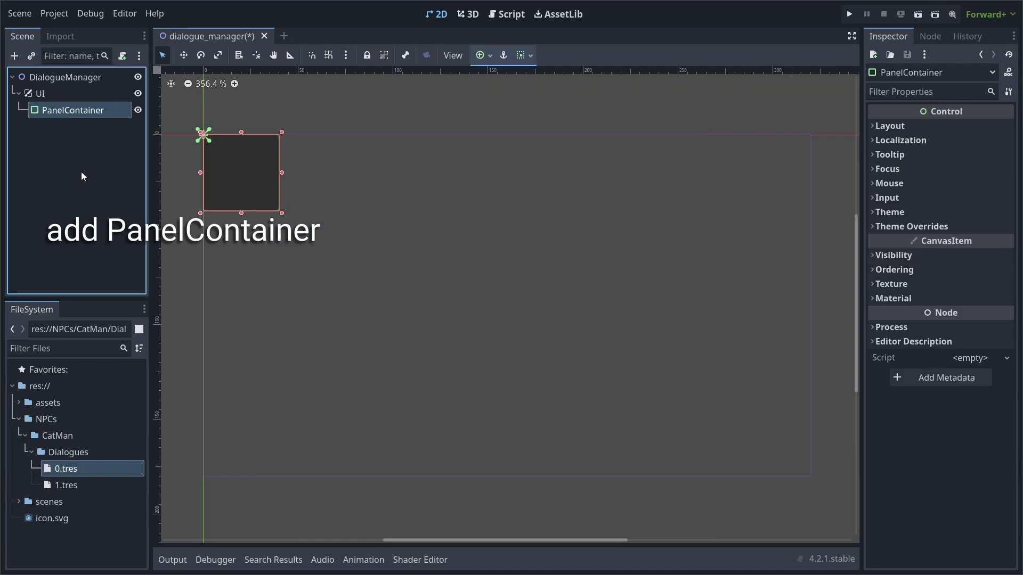
{"action": "left_click", "coordinate": [890, 126]}
{"action": "left_click", "coordinate": [903, 291]}
{"action": "left_click", "coordinate": [975, 307]}
{"action": "type", "text": "24"}
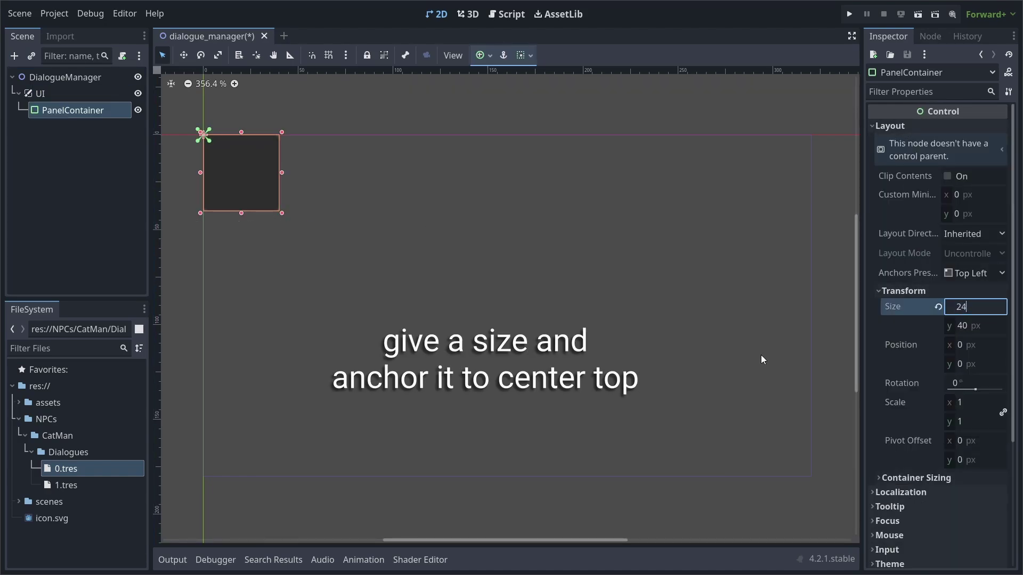
{"action": "type", "text": "0"}
{"action": "key", "text": "Tab"}
{"action": "type", "text": "90"}
{"action": "key", "text": "Return"}
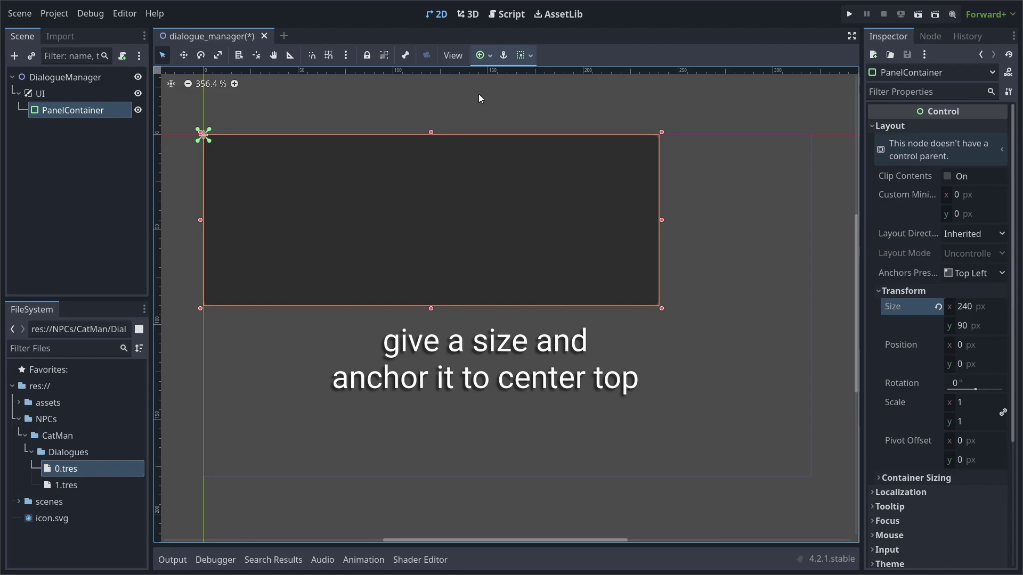
{"action": "left_click", "coordinate": [483, 56]}
{"action": "left_click", "coordinate": [509, 112]}
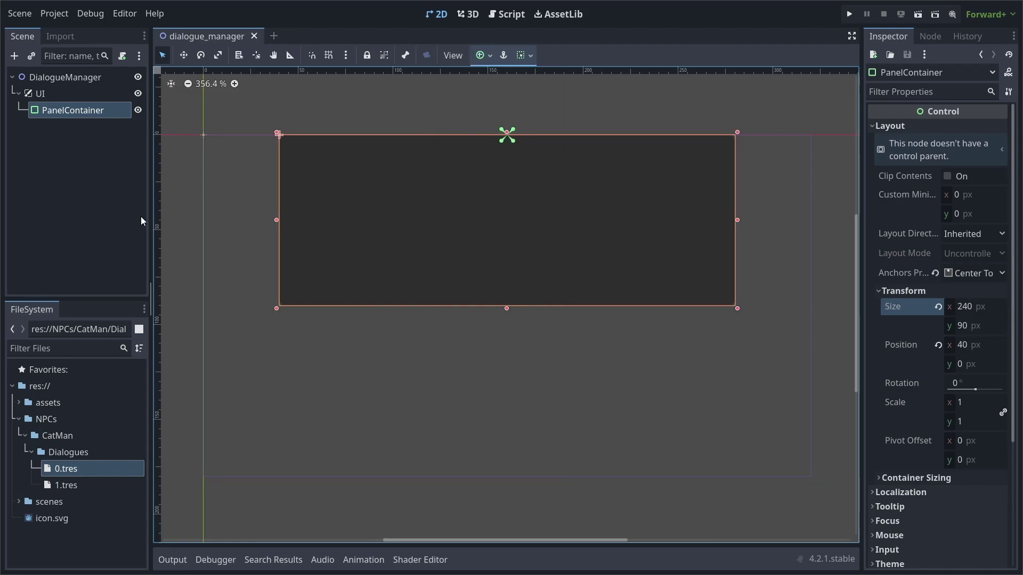
Add a VBoxContainer in the panel, then an HBoxContainer and a sibling VBoxContainer
{"action": "left_click", "coordinate": [15, 55]}
{"action": "type", "text": "vbo"}
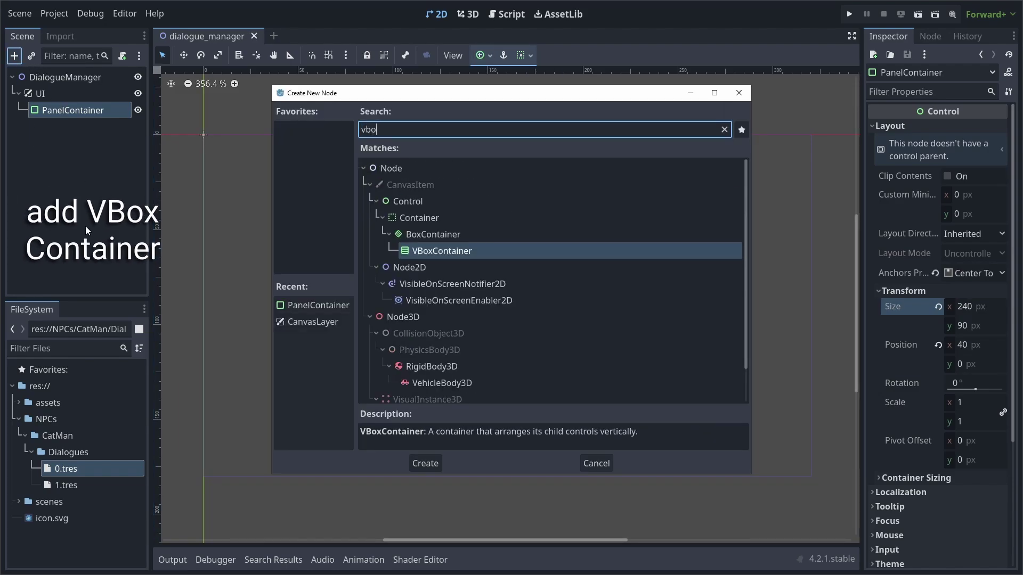
{"action": "type", "text": "x"}
{"action": "key", "text": "Return"}
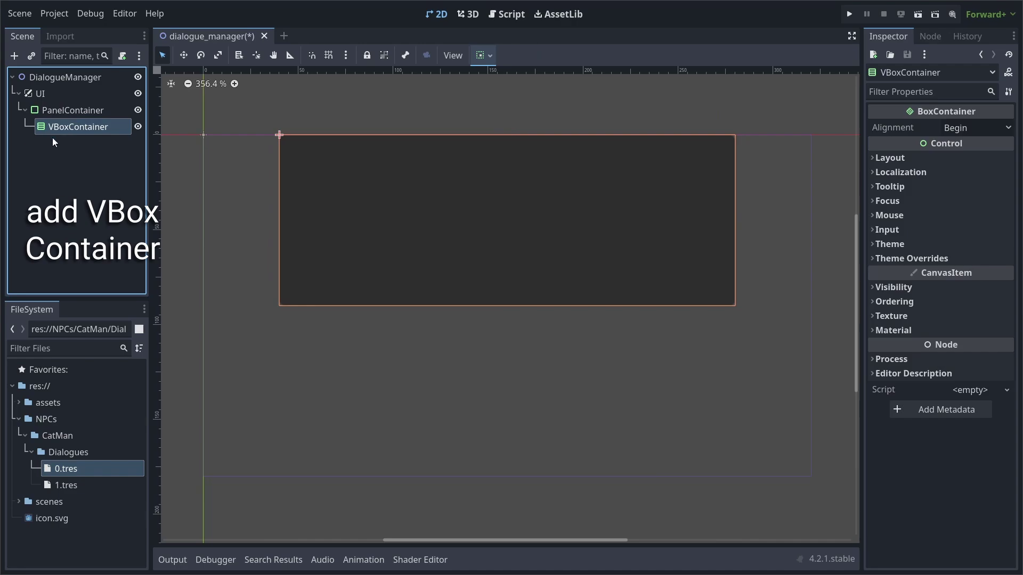
{"action": "key", "text": "ctrl+a"}
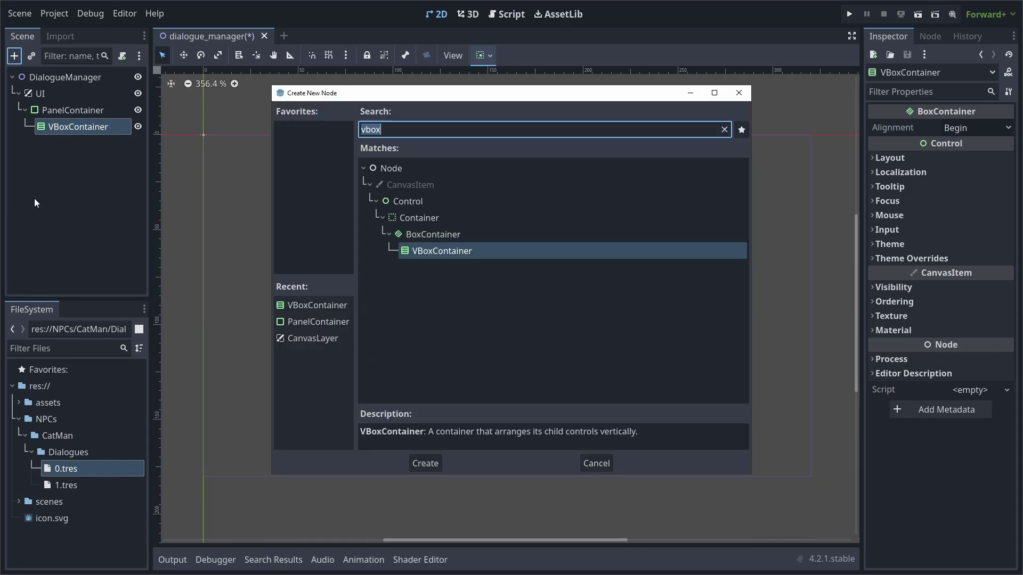
{"action": "type", "text": "hbox"}
{"action": "key", "text": "Return"}
{"action": "key", "text": "ctrl+a"}
{"action": "type", "text": "vbox"}
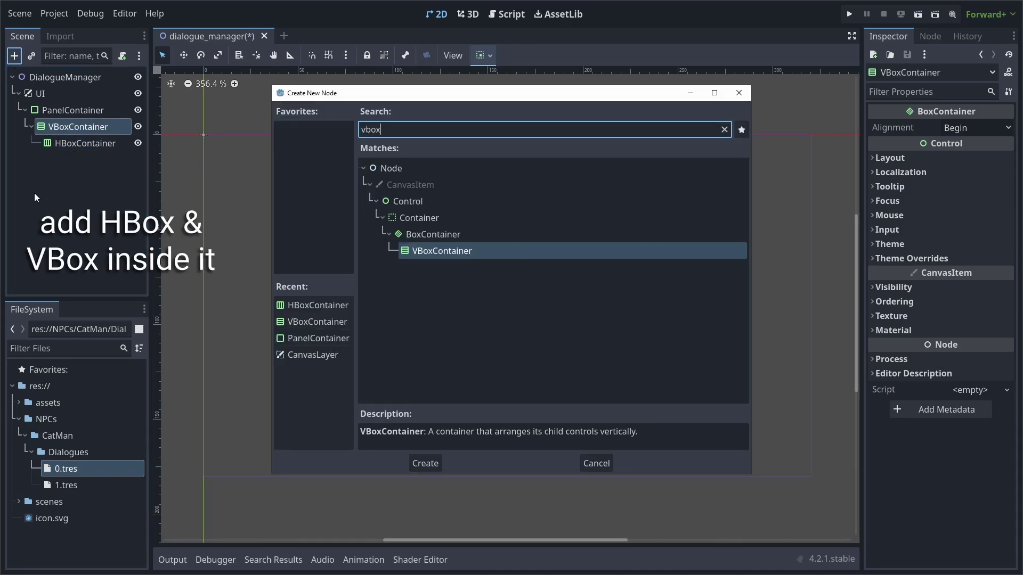
{"action": "key", "text": "Return"}
Add a TextureRect and an inner VBoxContainer under the HBoxContainer
{"action": "left_click", "coordinate": [82, 143]}
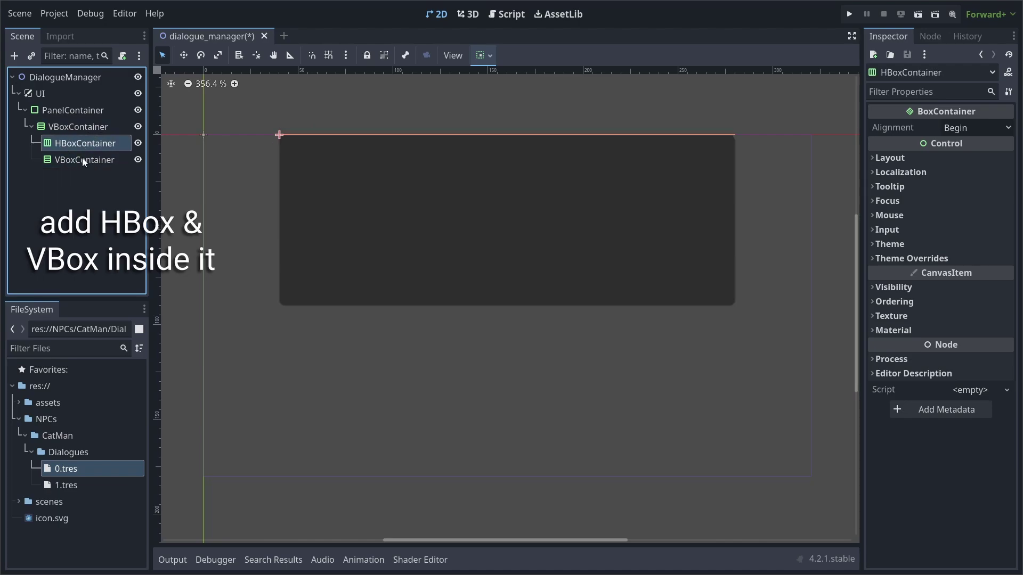
{"action": "key", "text": "ctrl+a"}
{"action": "type", "text": "text"}
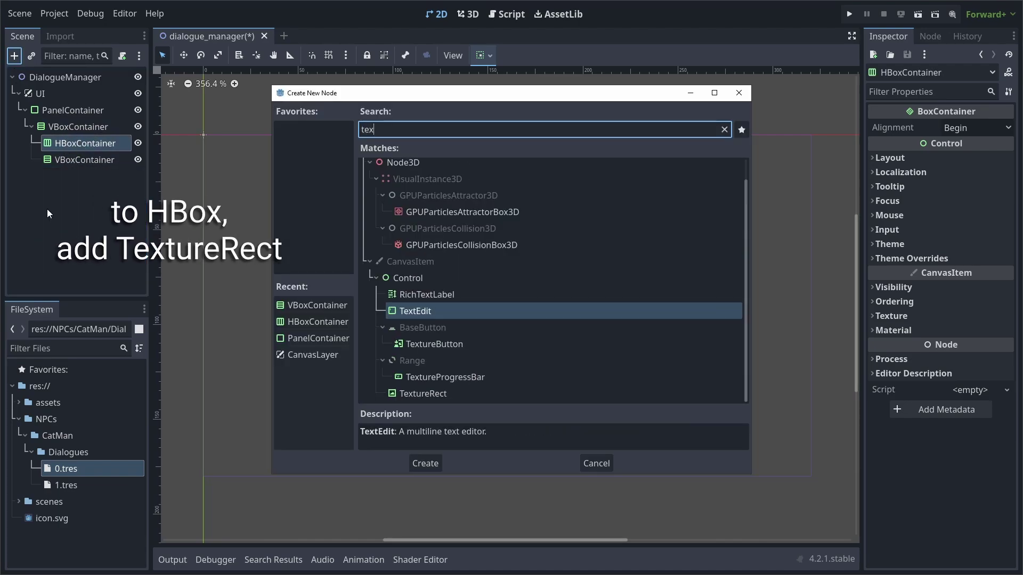
{"action": "type", "text": "urerect"}
{"action": "key", "text": "Return"}
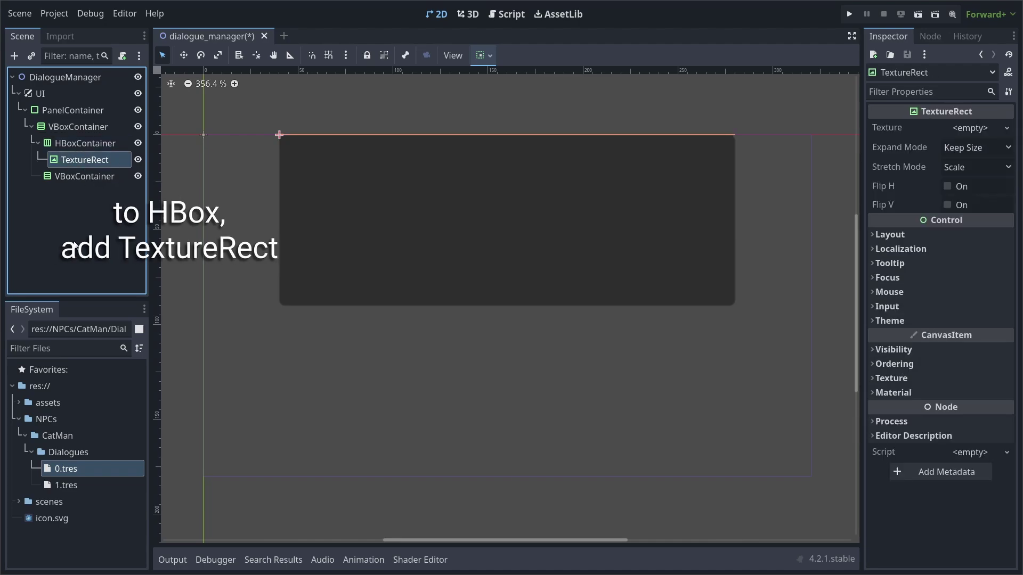
{"action": "left_click", "coordinate": [85, 143]}
{"action": "key", "text": "ctrl+a"}
{"action": "type", "text": "vbox"}
{"action": "key", "text": "Return"}
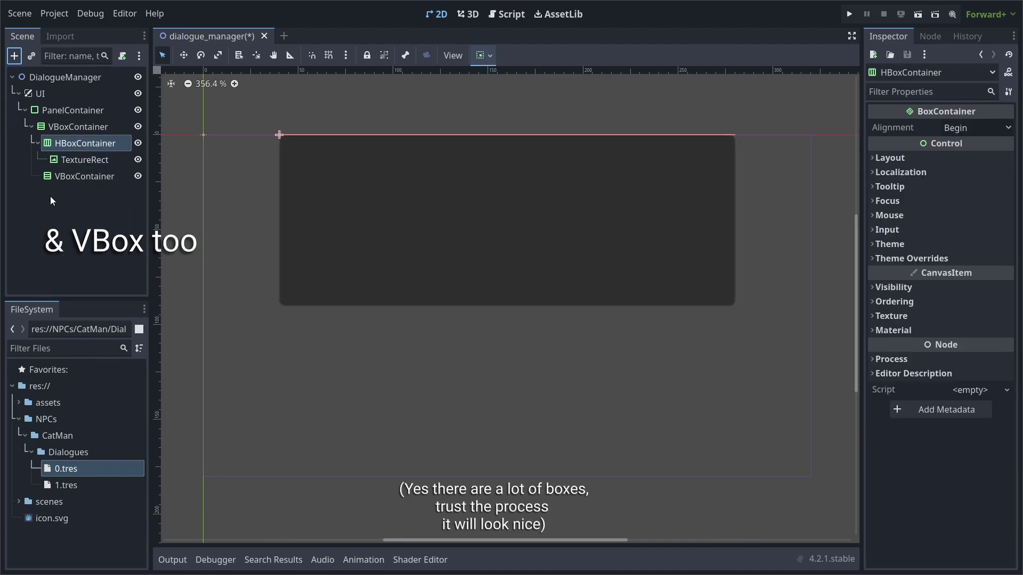
Rename the TextureRect to Icon and make it accessible as a unique name
{"action": "left_click", "coordinate": [87, 158]}
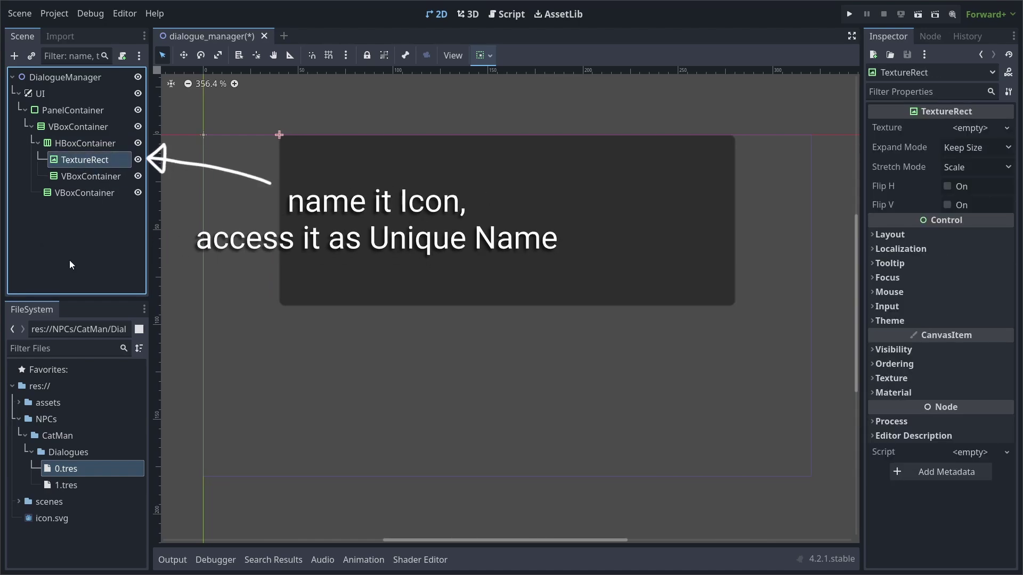
{"action": "key", "text": "F2"}
{"action": "type", "text": "Icon"}
{"action": "key", "text": "Return"}
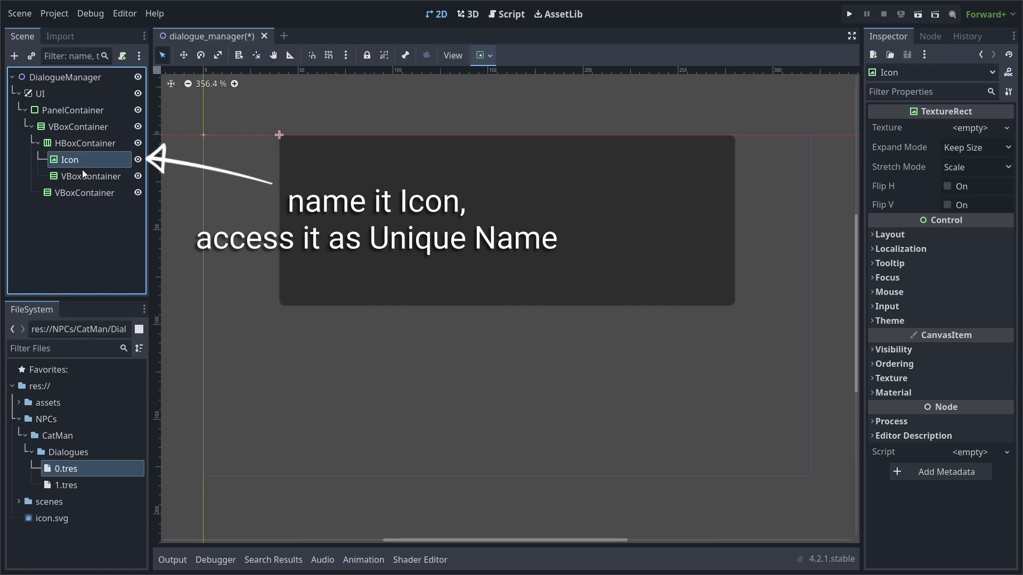
{"action": "right_click", "coordinate": [88, 160]}
{"action": "left_click", "coordinate": [140, 468]}
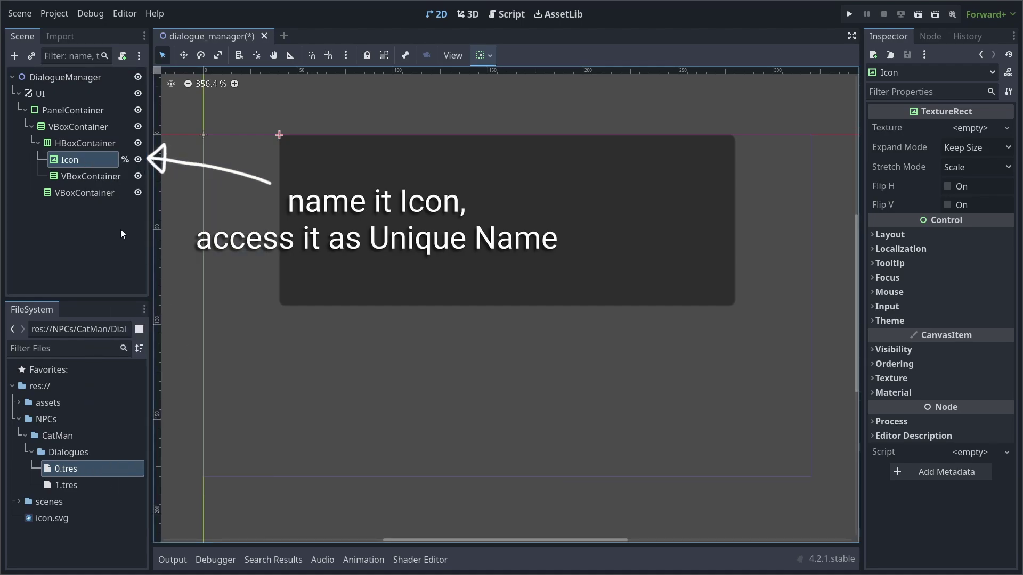
Add a Label to the inner VBoxContainer and duplicate it for a second label
{"action": "left_click", "coordinate": [80, 176]}
{"action": "key", "text": "ctrl+a"}
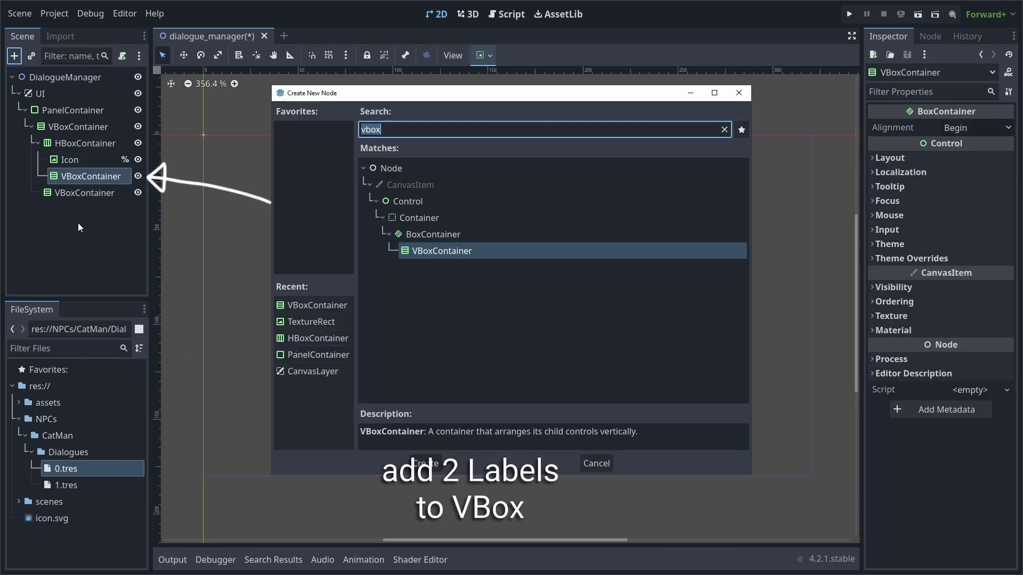
{"action": "type", "text": "label"}
{"action": "key", "text": "Return"}
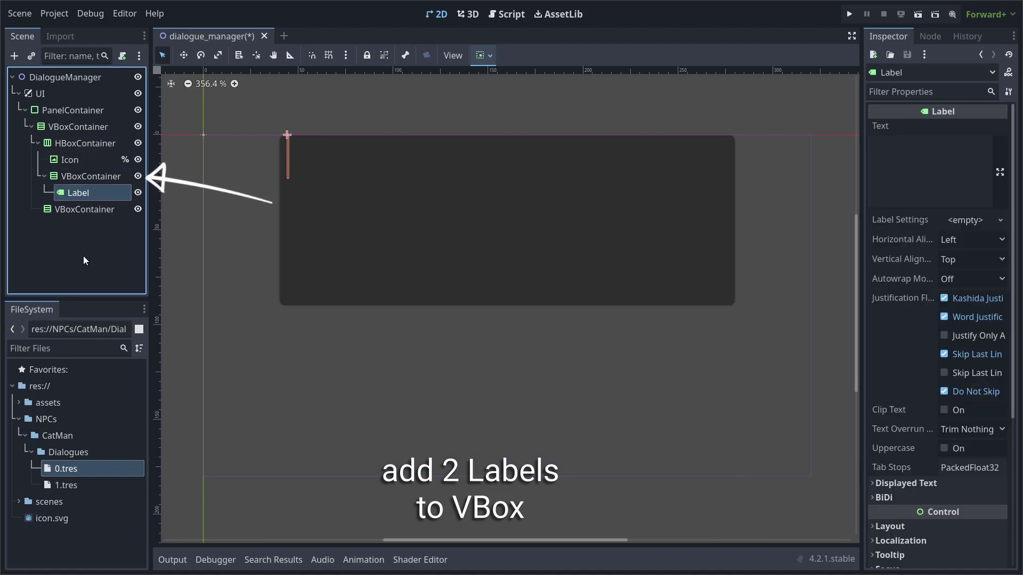
{"action": "key", "text": "ctrl+d"}
Rename the labels Name and Dialogue and give them unique-name access
{"action": "double_click", "coordinate": [87, 193]}
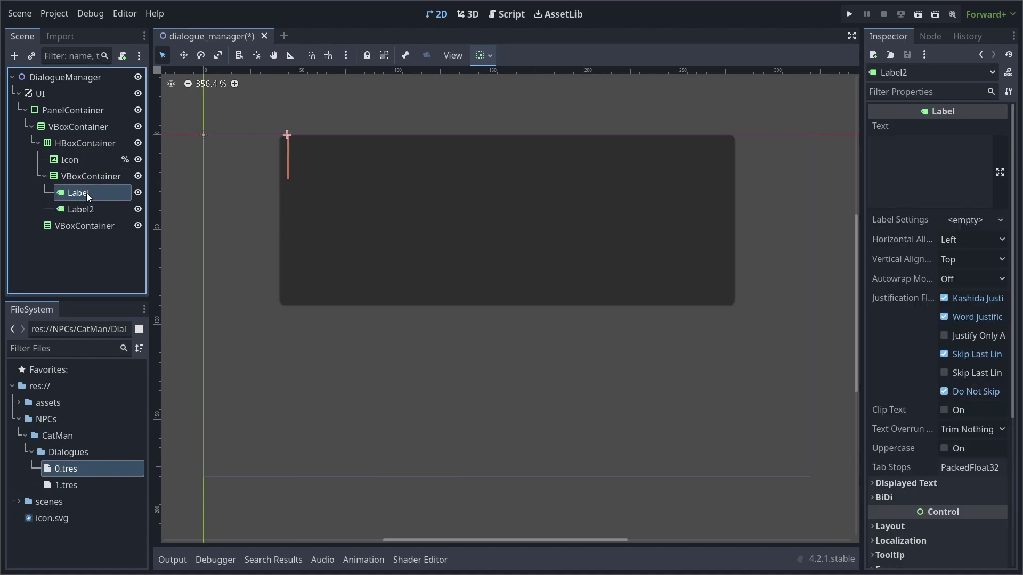
{"action": "type", "text": "Name"}
{"action": "key", "text": "Return"}
{"action": "key", "text": "Down"}
{"action": "key", "text": "F2"}
{"action": "type", "text": "Dialogue"}
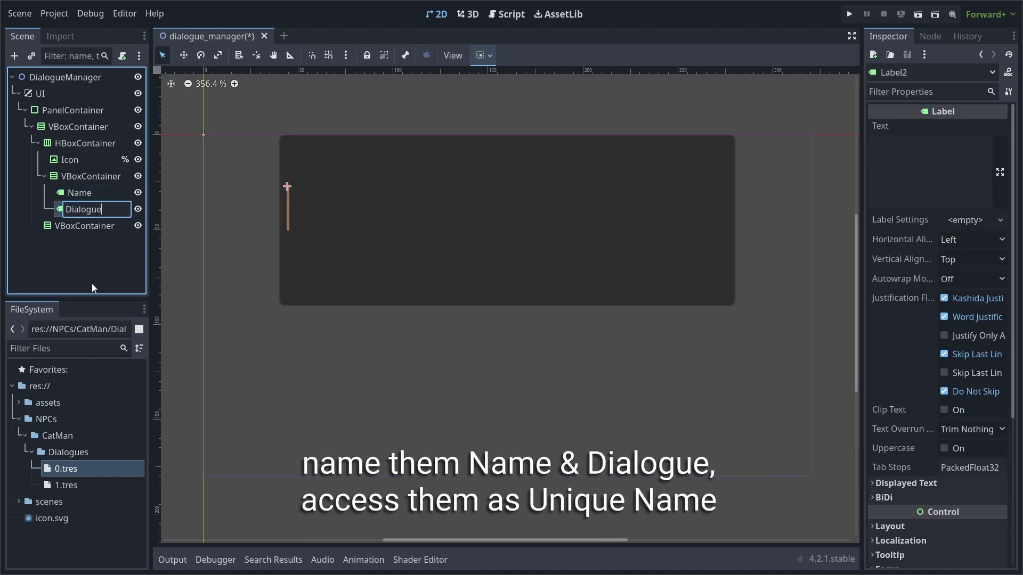
{"action": "key", "text": "Return"}
{"action": "left_click", "coordinate": [92, 191]}
{"action": "right_click", "coordinate": [106, 210]}
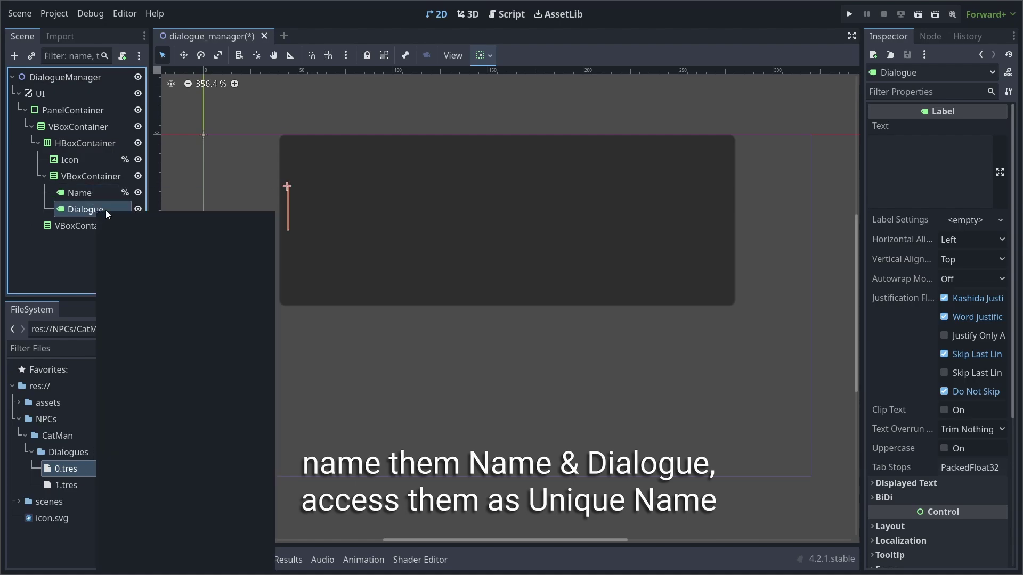
Set the Icon's expand mode to Ignore Size and stretch mode to Keep Aspect Centered
{"action": "left_click", "coordinate": [69, 160]}
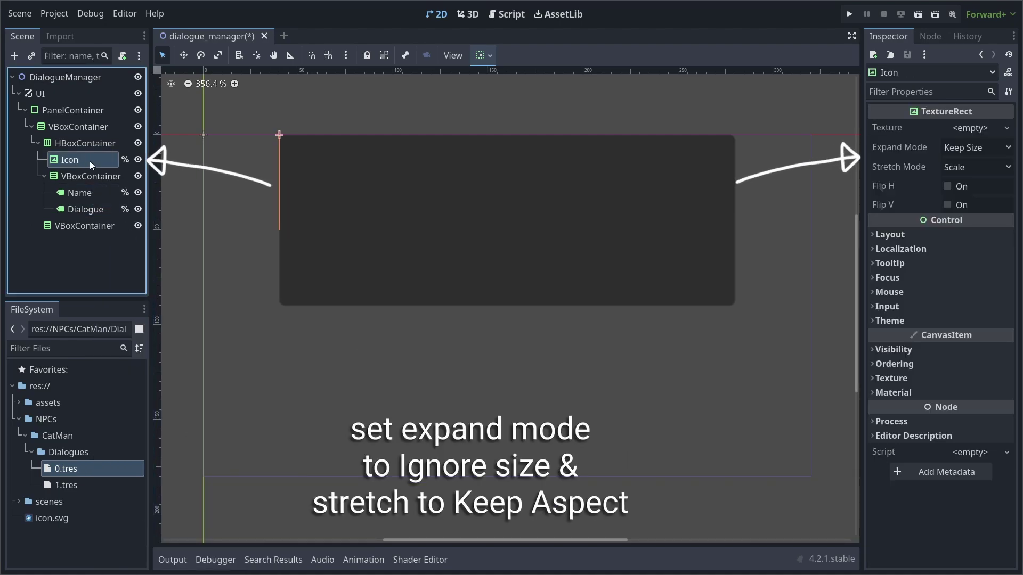
{"action": "left_click_drag", "start_coordinate": [864, 193], "coordinate": [823, 195]}
{"action": "left_click", "coordinate": [946, 145]}
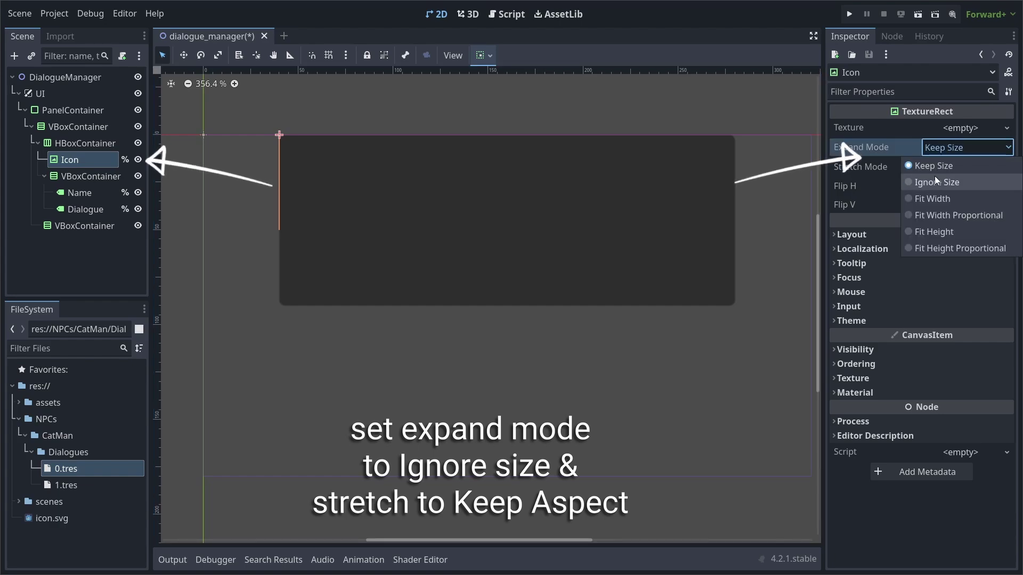
{"action": "left_click", "coordinate": [934, 176]}
{"action": "left_click", "coordinate": [970, 169]}
{"action": "left_click", "coordinate": [942, 268]}
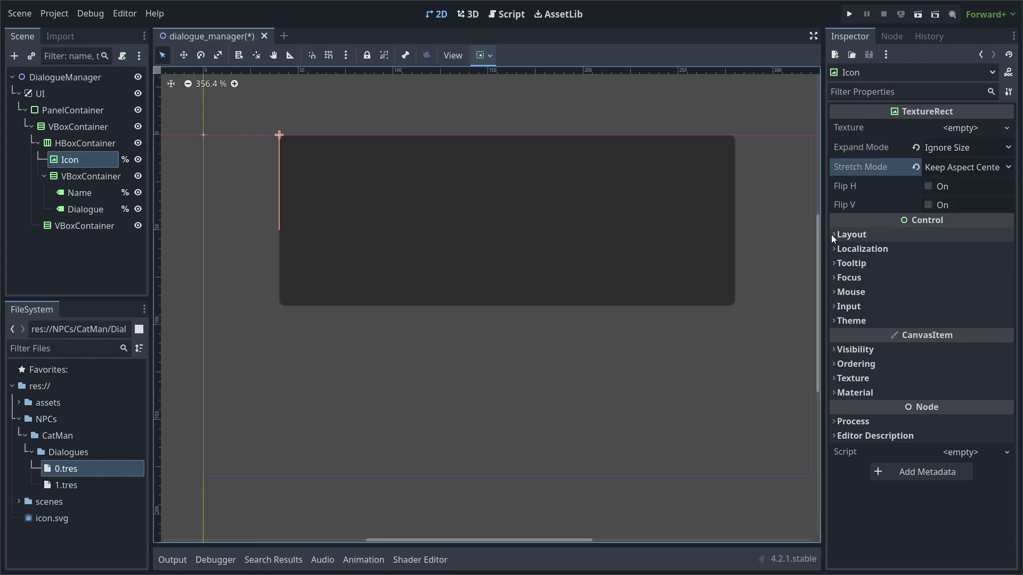
Give the Icon a 64 px minimum width and load icon.svg as its texture
{"action": "left_click", "coordinate": [834, 238]}
{"action": "left_click", "coordinate": [944, 291]}
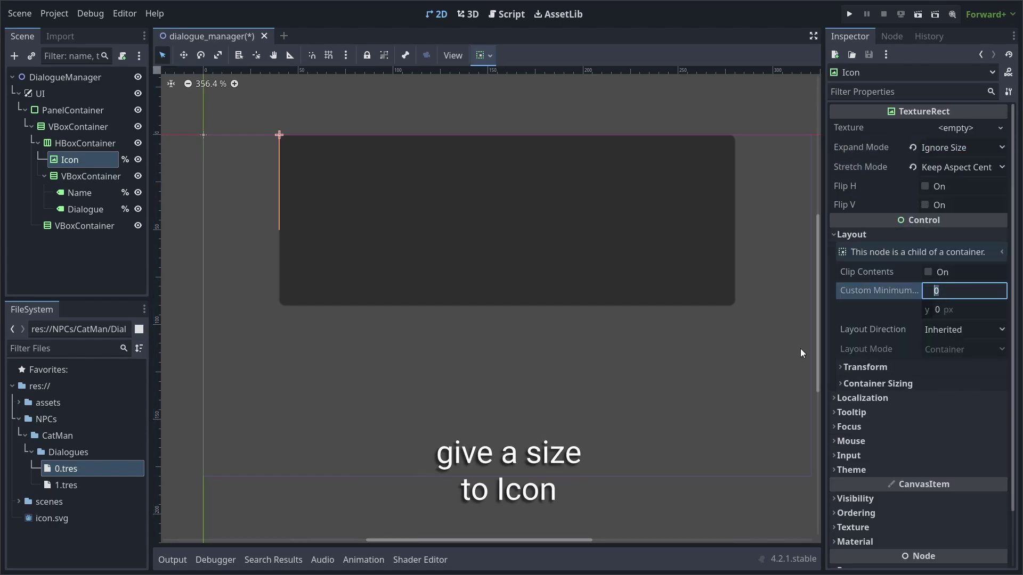
{"action": "type", "text": "64"}
{"action": "key", "text": "Return"}
{"action": "left_click", "coordinate": [1000, 127]}
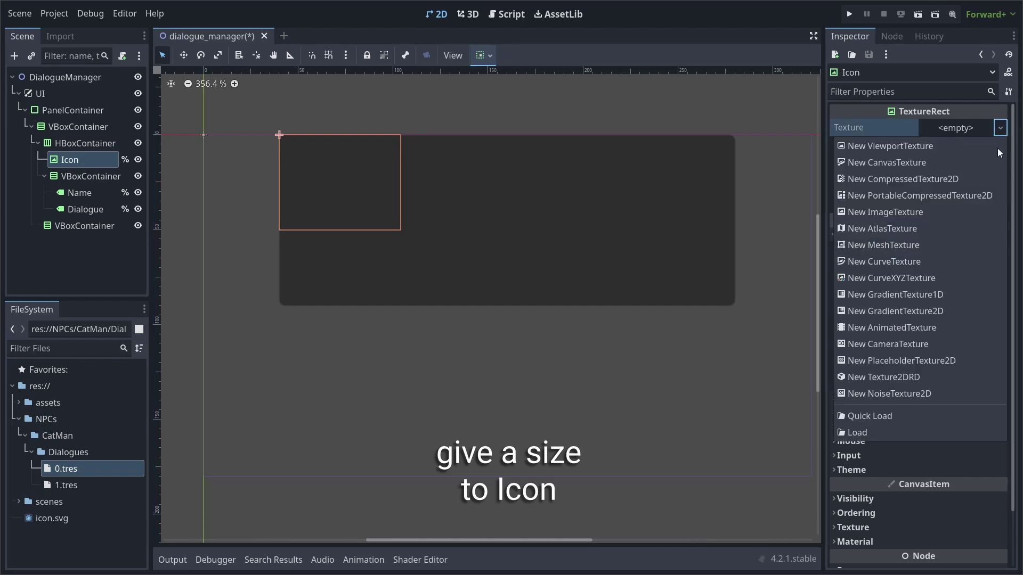
{"action": "left_click", "coordinate": [917, 432]}
{"action": "double_click", "coordinate": [432, 371]}
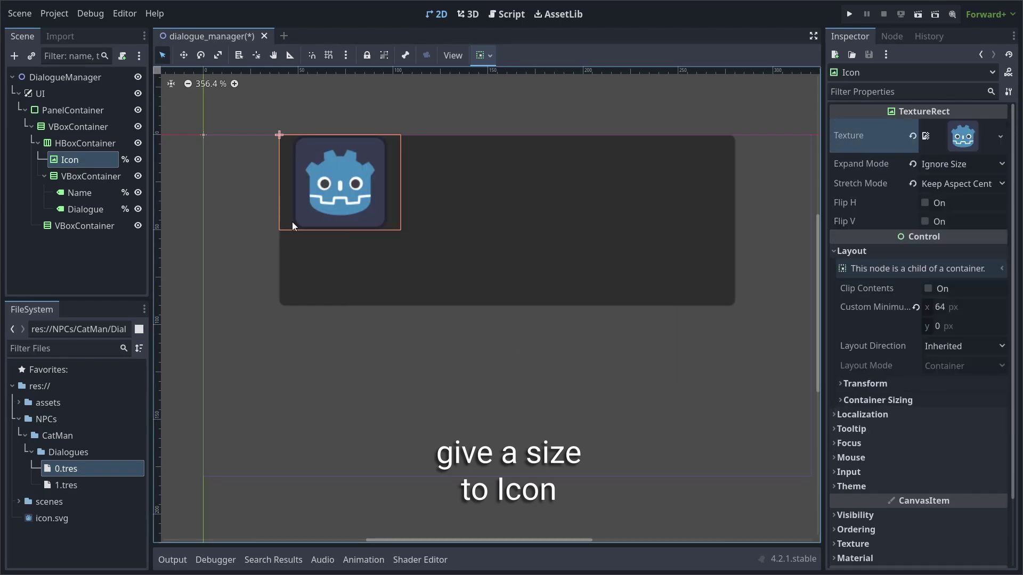
Set the HBoxContainer's minimum height to 90 and the inner VBoxContainer's minimum width to 160
{"action": "left_click", "coordinate": [85, 144]}
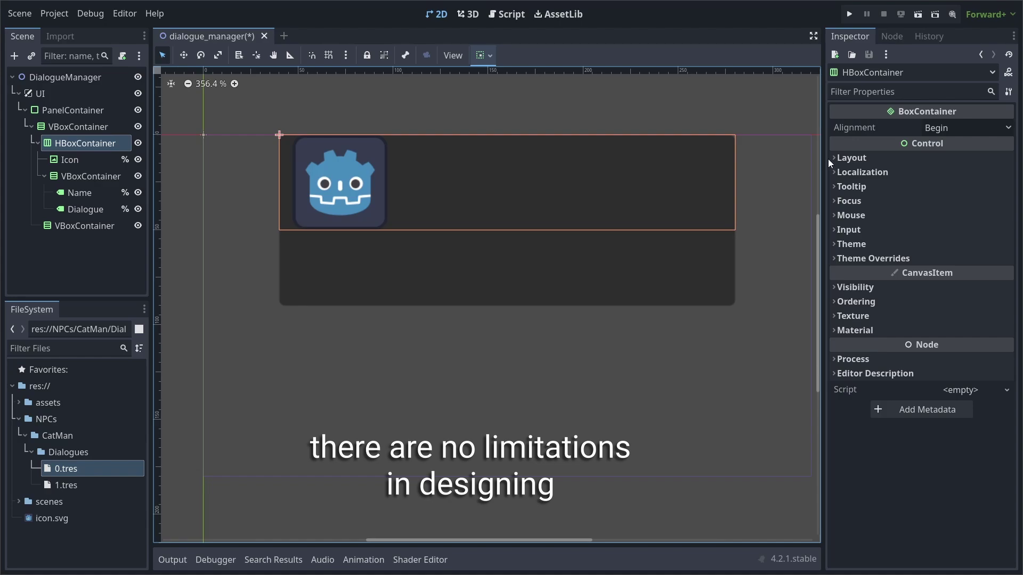
{"action": "left_click", "coordinate": [851, 158]}
{"action": "left_click", "coordinate": [943, 234]}
{"action": "type", "text": "90"}
{"action": "key", "text": "Return"}
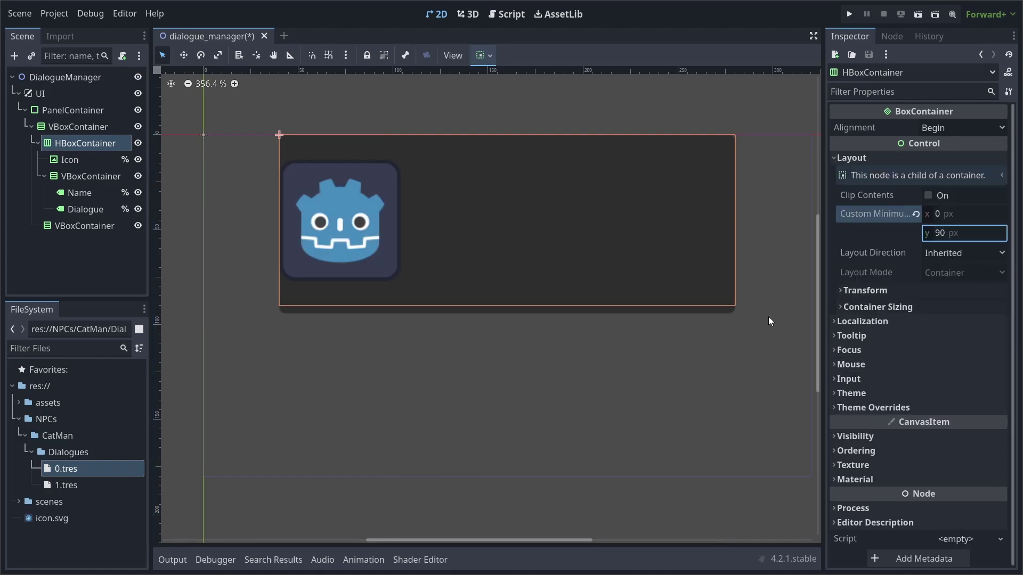
{"action": "left_click", "coordinate": [70, 160]}
{"action": "left_click", "coordinate": [96, 176]}
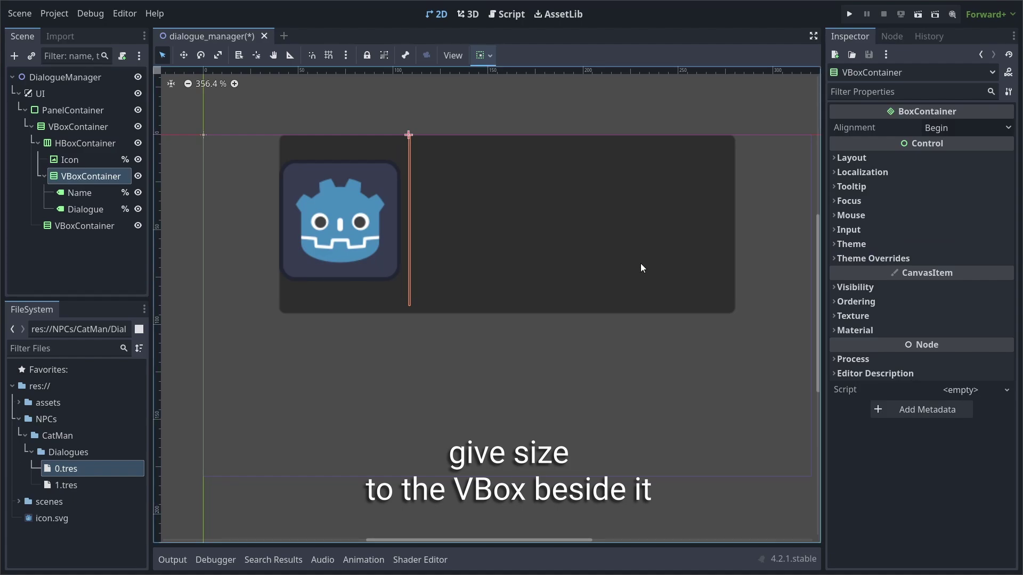
{"action": "left_click", "coordinate": [851, 158]}
{"action": "left_click", "coordinate": [954, 214]}
{"action": "type", "text": "160"}
{"action": "key", "text": "Return"}
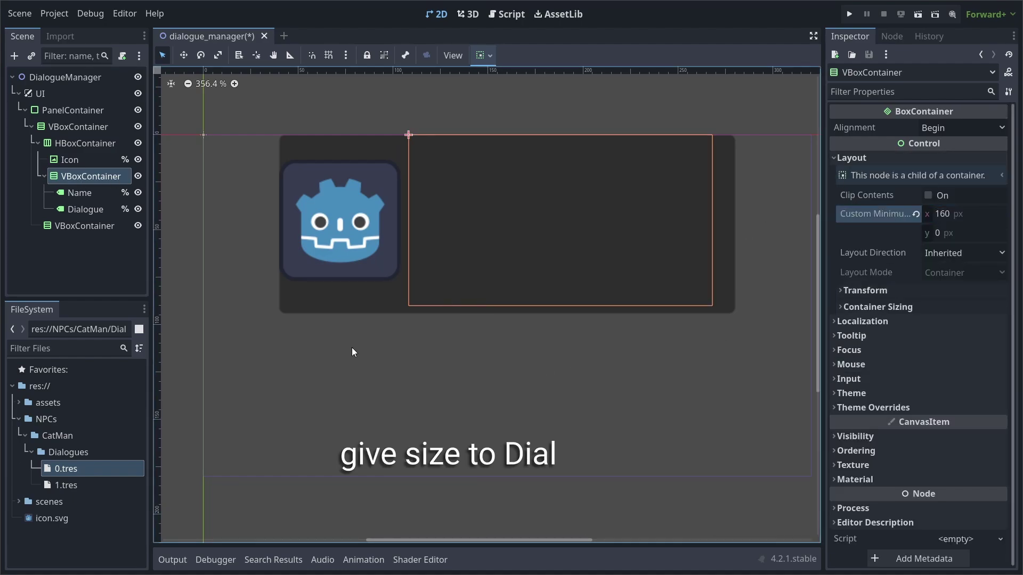
Set the Dialogue label's custom minimum height to 60 px
{"action": "left_click", "coordinate": [81, 210]}
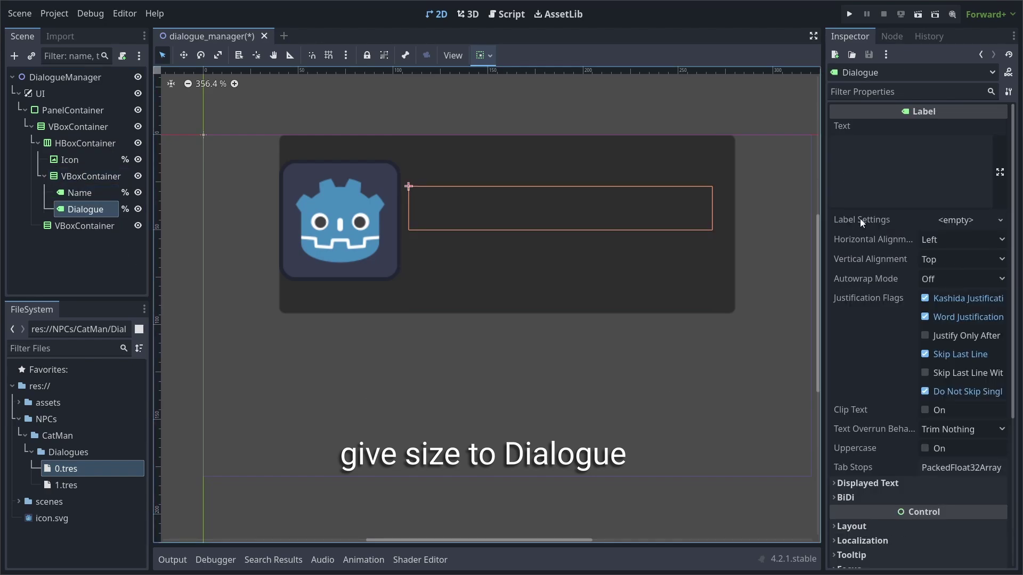
{"action": "scroll", "coordinate": [863, 320], "scroll_direction": "down", "scroll_amount": 2}
{"action": "left_click", "coordinate": [852, 403]}
{"action": "scroll", "coordinate": [867, 388], "scroll_direction": "down", "scroll_amount": 2}
{"action": "left_click", "coordinate": [948, 371]}
{"action": "type", "text": "60"}
{"action": "key", "text": "Return"}
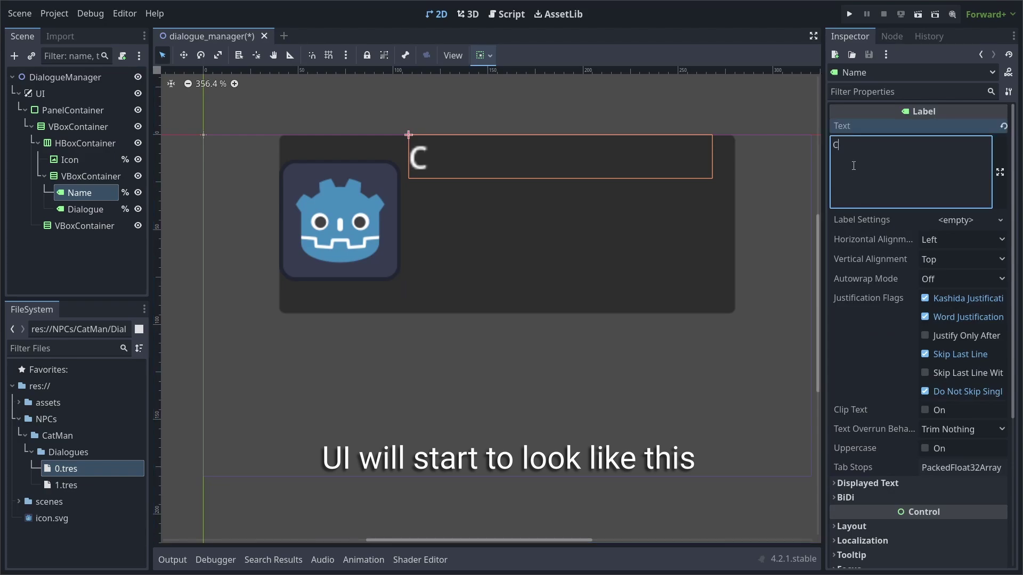
Fill in the name label as 'Cat Man' and the Dialogue label text as 'Hello!'
{"action": "type", "text": "at Man"}
{"action": "left_click", "coordinate": [76, 210]}
{"action": "left_click", "coordinate": [878, 170]}
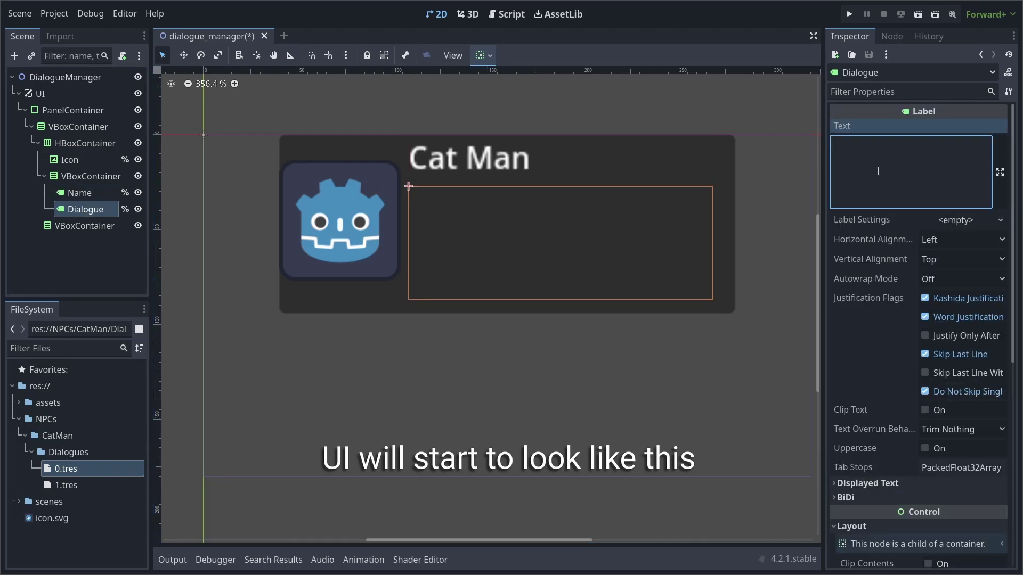
{"action": "type", "text": "Hello!"}
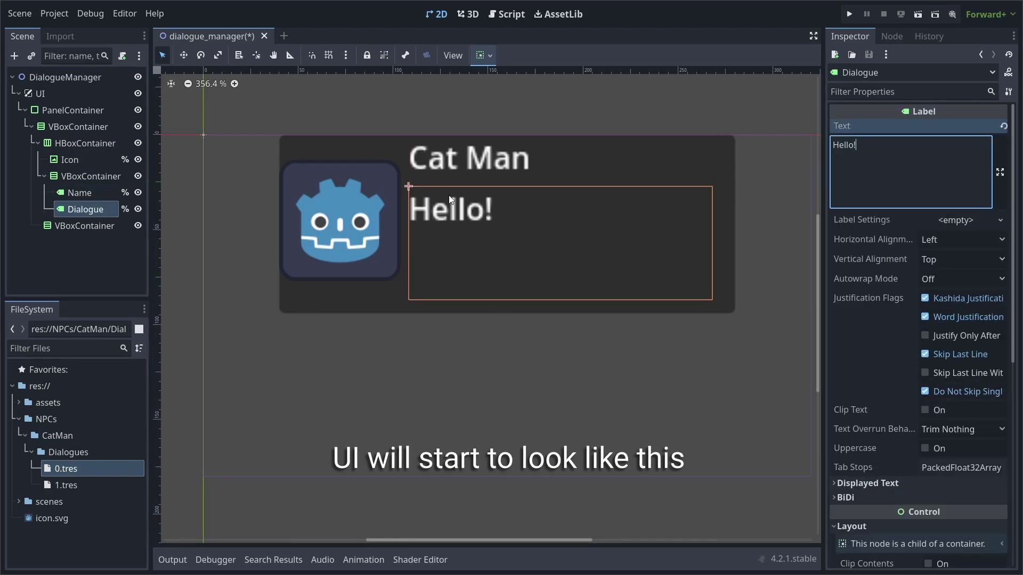
Set the project's default texture filter to Nearest in Rendering > Textures
{"action": "left_click", "coordinate": [55, 13]}
{"action": "left_click", "coordinate": [75, 29]}
{"action": "scroll", "coordinate": [325, 330], "scroll_direction": "up", "scroll_amount": 10}
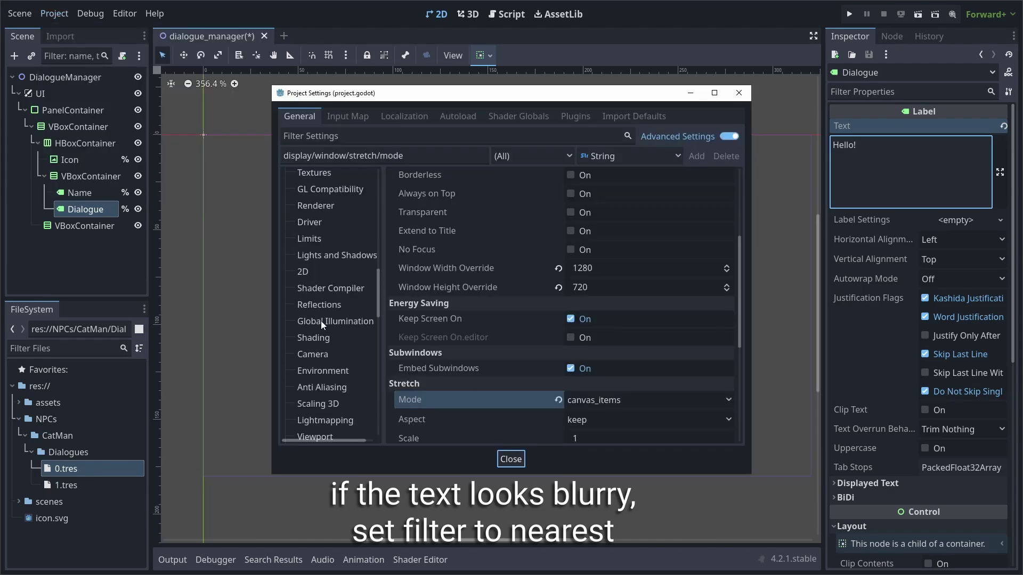
{"action": "scroll", "coordinate": [319, 266], "scroll_direction": "up", "scroll_amount": 3}
{"action": "left_click", "coordinate": [318, 273]}
{"action": "left_click", "coordinate": [614, 192]}
{"action": "left_click", "coordinate": [593, 210]}
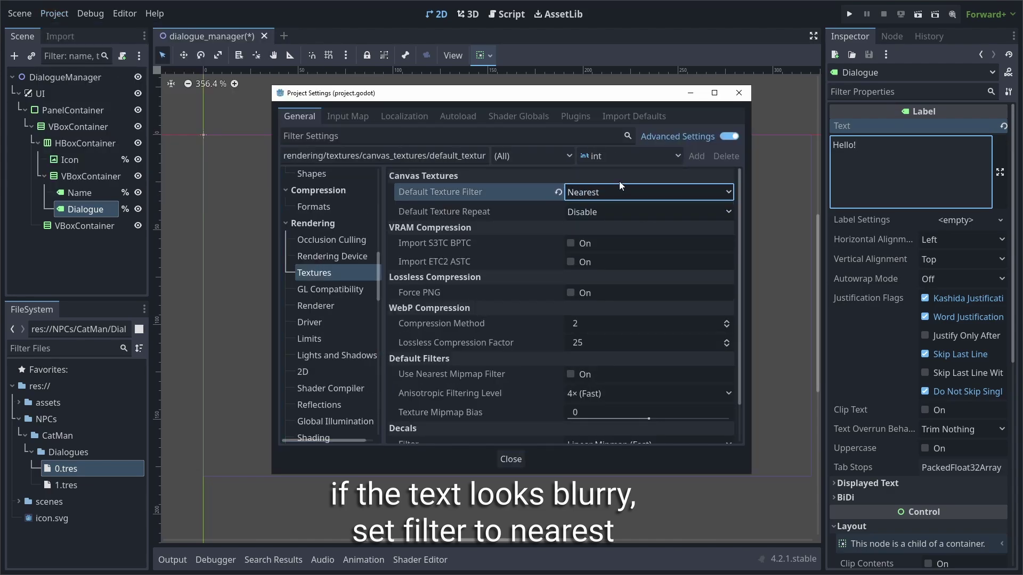
{"action": "left_click", "coordinate": [739, 93]}
Rename the last VBoxContainer to Options, make it a unique name, and hide it
{"action": "left_click", "coordinate": [76, 228]}
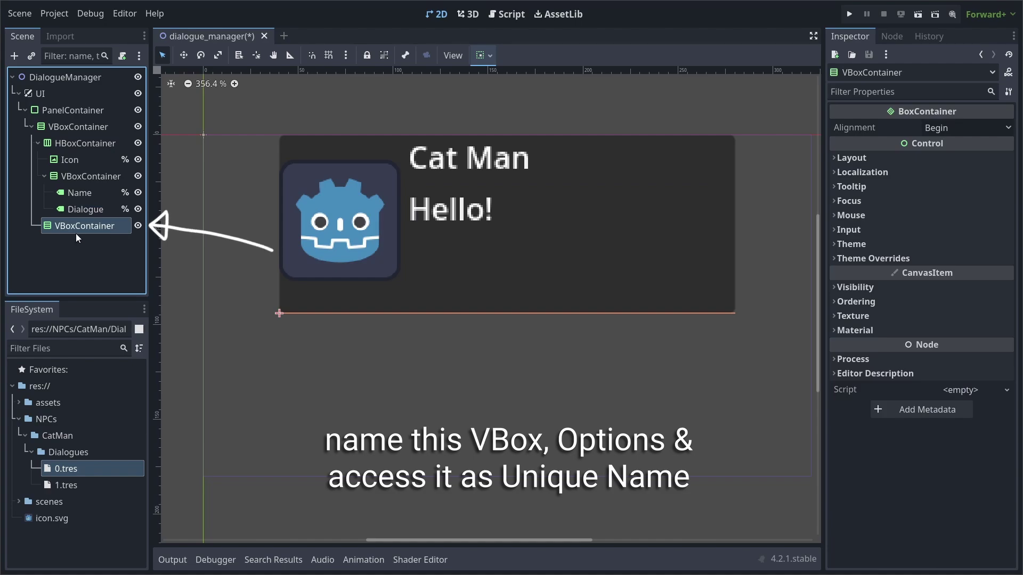
{"action": "key", "text": "F2"}
{"action": "type", "text": "OP"}
{"action": "key", "text": "BackSpace"}
{"action": "type", "text": "ptions"}
{"action": "key", "text": "Return"}
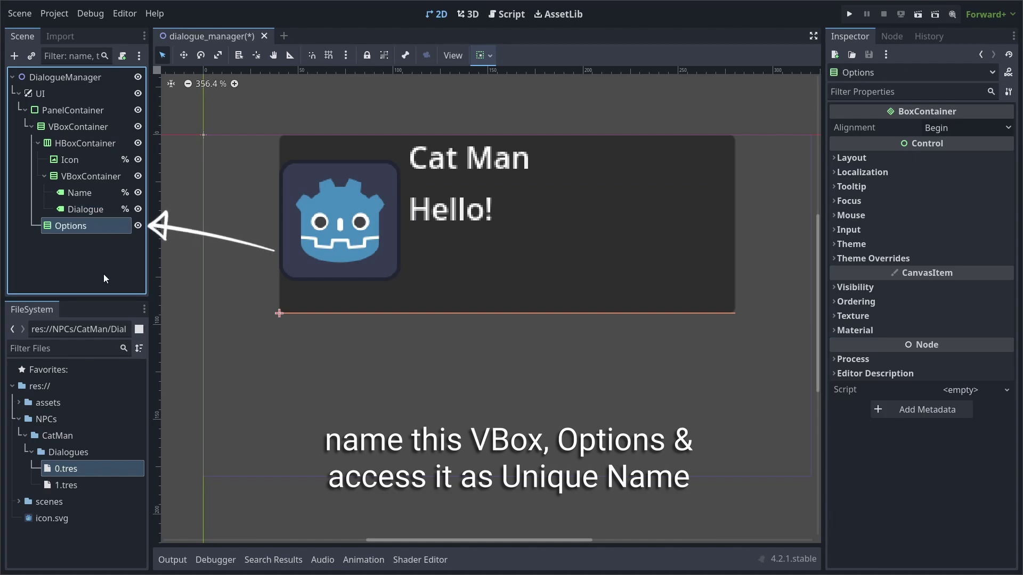
{"action": "right_click", "coordinate": [87, 226]}
{"action": "left_click", "coordinate": [276, 408]}
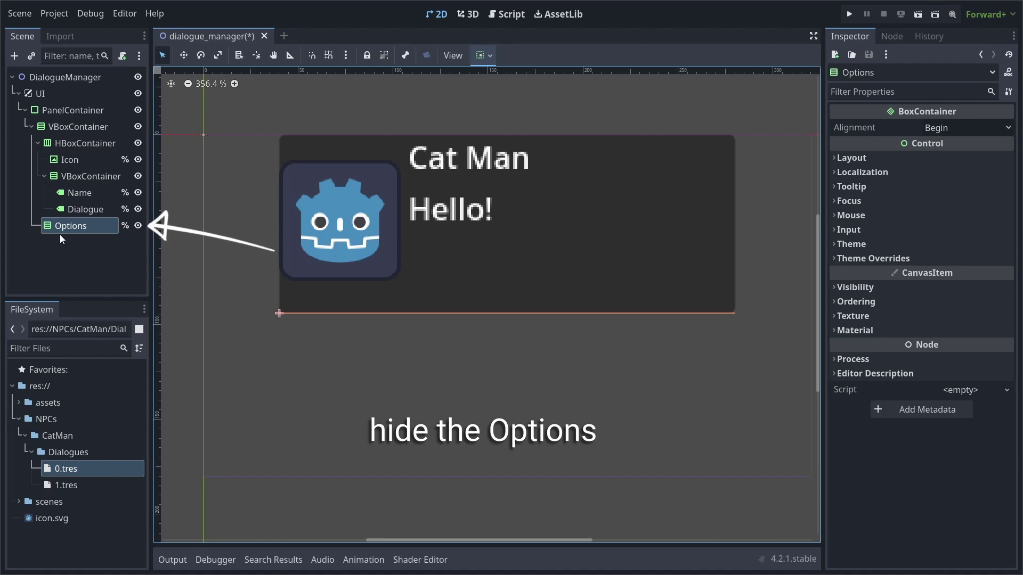
{"action": "left_click", "coordinate": [137, 226]}
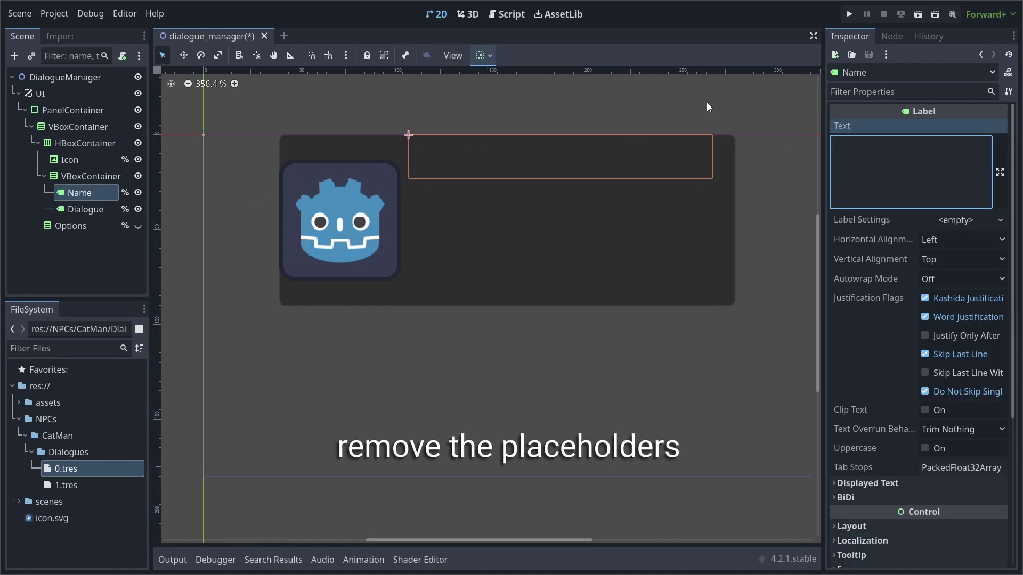
Clear the placeholder texts and icon texture, and give UI a unique name
{"action": "left_click", "coordinate": [85, 160]}
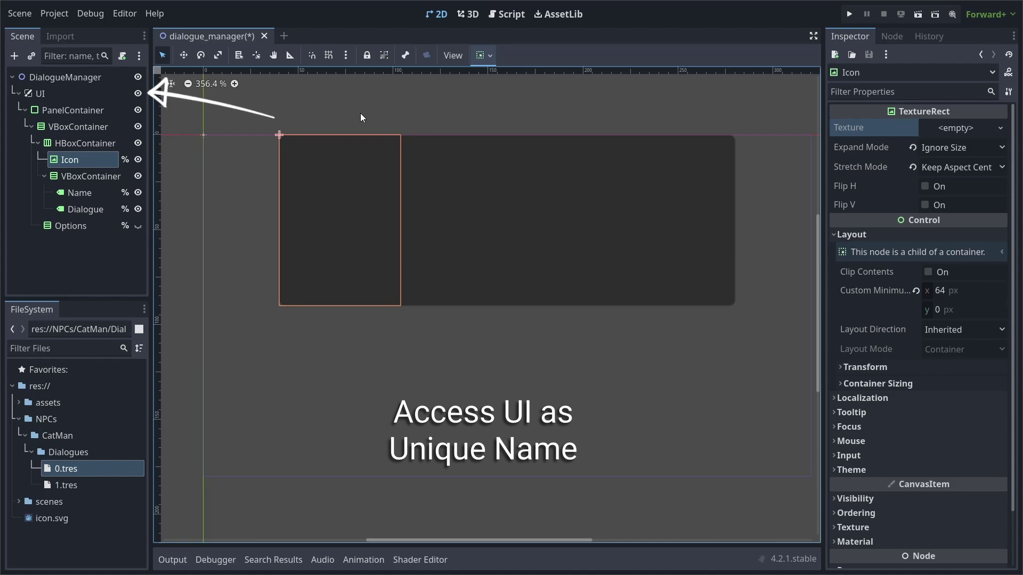
{"action": "left_click", "coordinate": [83, 92]}
{"action": "right_click", "coordinate": [105, 94]}
{"action": "left_click", "coordinate": [189, 402]}
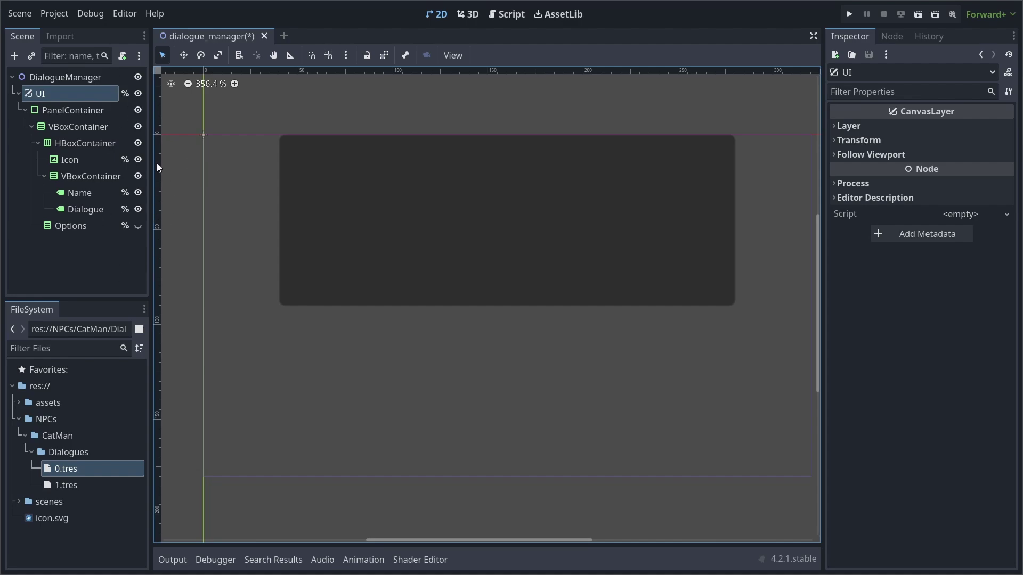
Attach and save a new dialogue_manager.gd script on the DialogueManager node
{"action": "left_click", "coordinate": [86, 78]}
{"action": "left_click", "coordinate": [122, 56]}
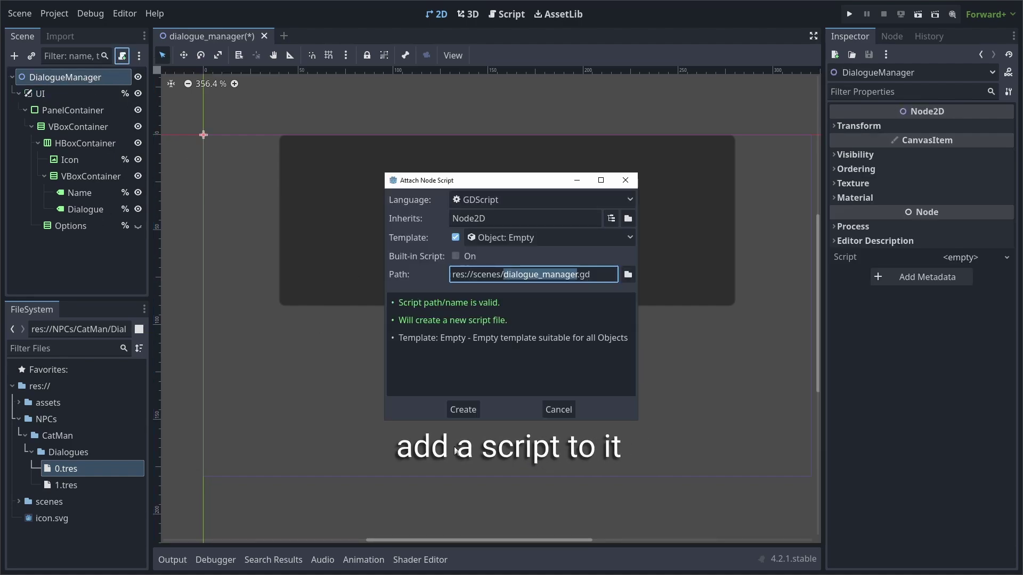
{"action": "left_click", "coordinate": [463, 409]}
{"action": "key", "text": "ctrl+s"}
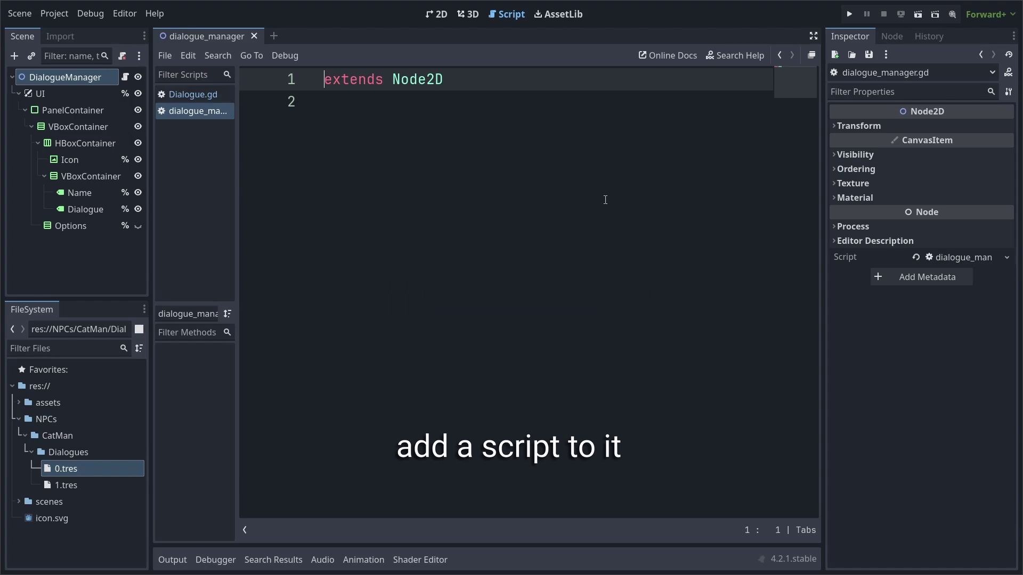
Write the dialogue setter and a test _ready loading res://NPCs/CatMan/Dialogues/0.tres
{"action": "left_click", "coordinate": [813, 36]}
{"action": "left_click", "coordinate": [276, 201]}
{"action": "key", "text": "Return"}
{"action": "key", "text": "Return"}
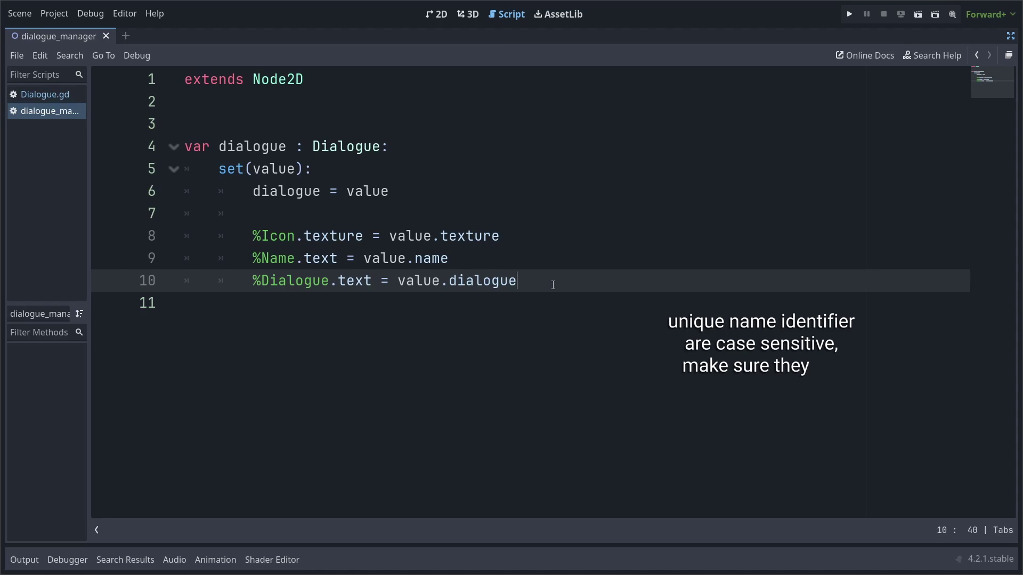
{"action": "key", "text": "Down"}
{"action": "key", "text": "Return"}
{"action": "type", "text": "#just testing func _ready(): dialogue = load(\"res://NPCs/CatMan/Dialogues/0.tres\")"}
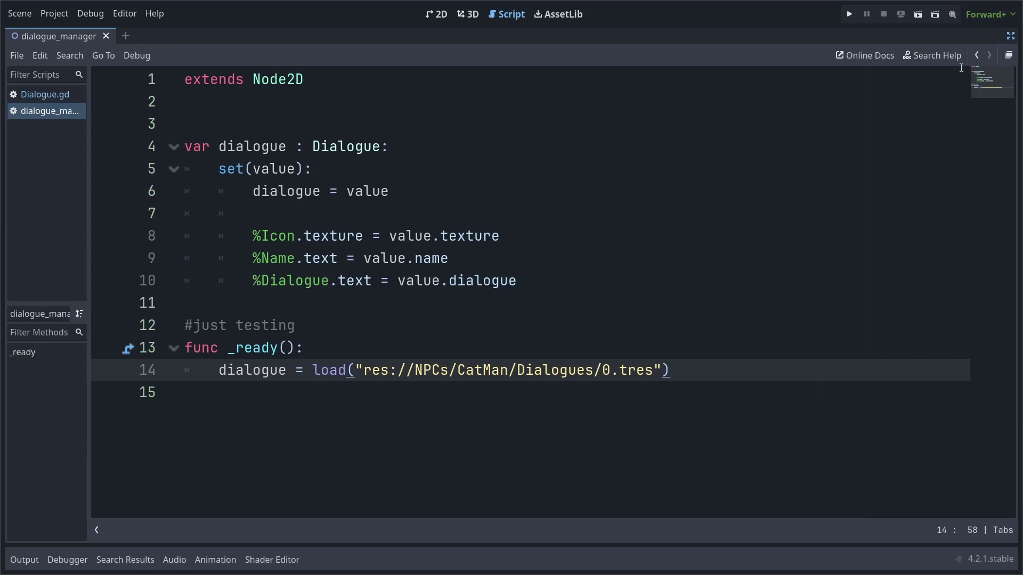
{"action": "left_click", "coordinate": [1011, 35]}
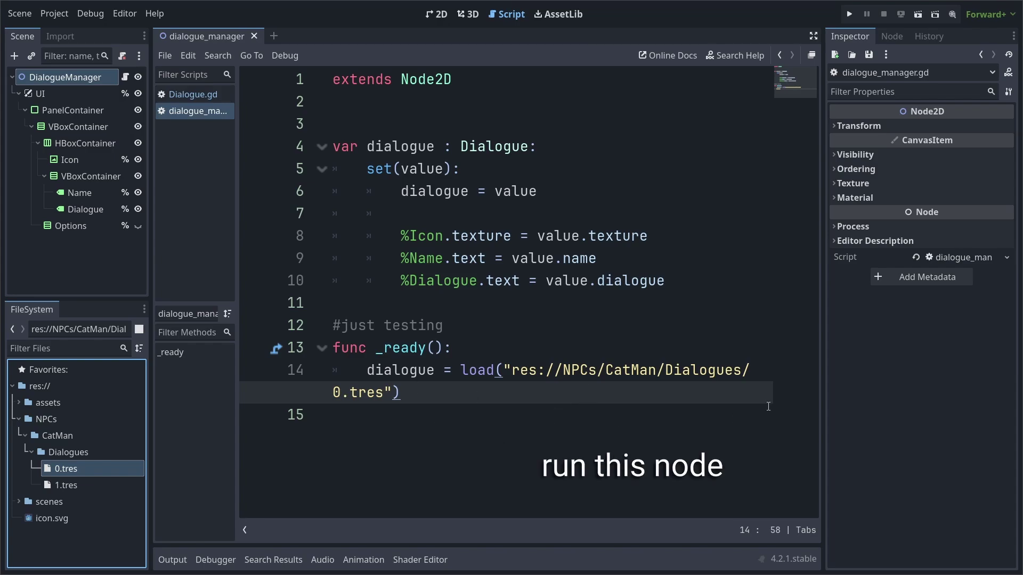
Test-run the scene, then give the Dialogue label an 8 px Font Size override and rerun
{"action": "left_click", "coordinate": [917, 16]}
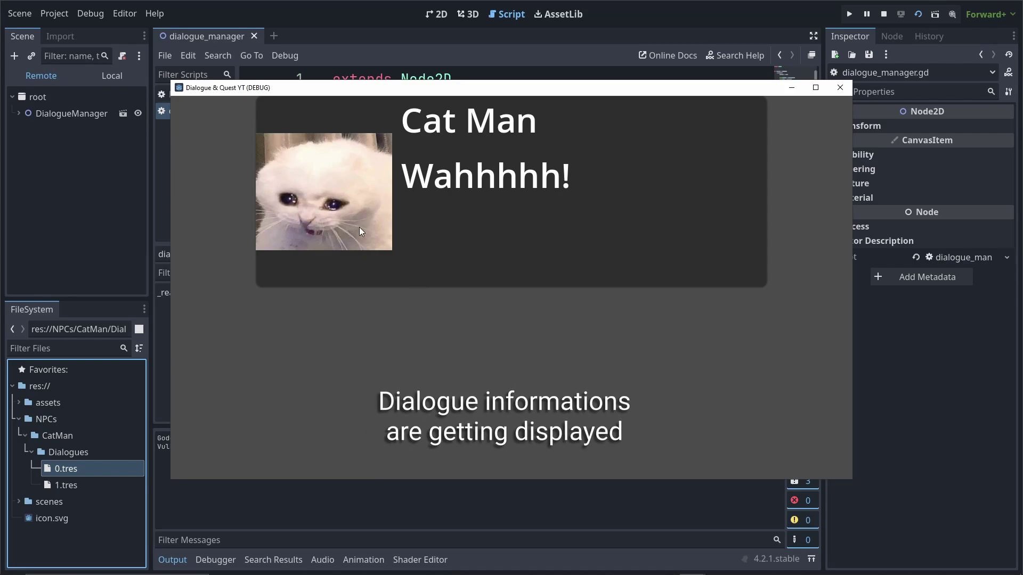
{"action": "left_click", "coordinate": [840, 88]}
{"action": "left_click", "coordinate": [86, 209]}
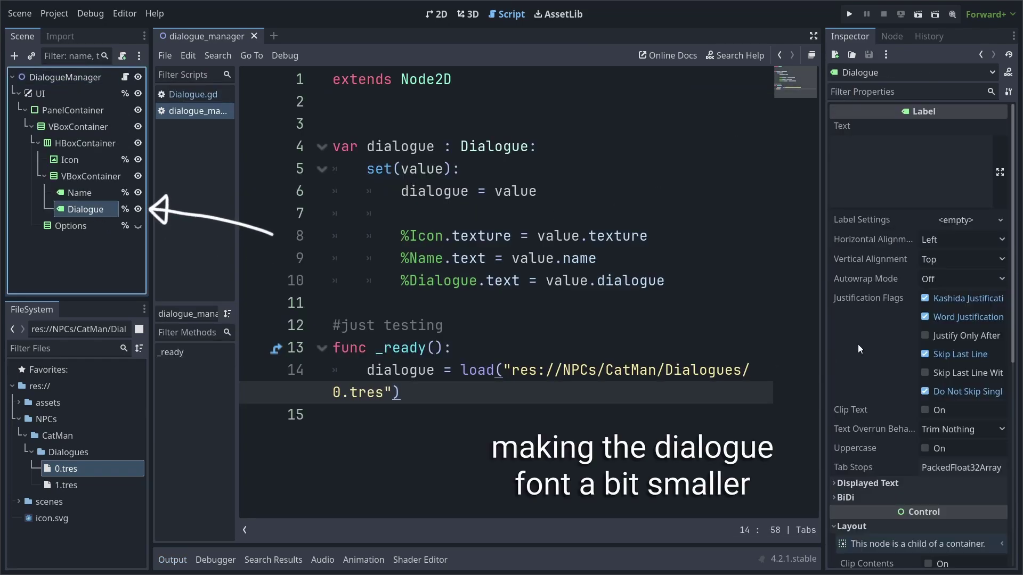
{"action": "scroll", "coordinate": [894, 307], "scroll_direction": "down", "scroll_amount": 5}
{"action": "scroll", "coordinate": [900, 365], "scroll_direction": "down", "scroll_amount": 2}
{"action": "left_click", "coordinate": [885, 401]}
{"action": "scroll", "coordinate": [894, 398], "scroll_direction": "down", "scroll_amount": 2}
{"action": "left_click", "coordinate": [877, 389]}
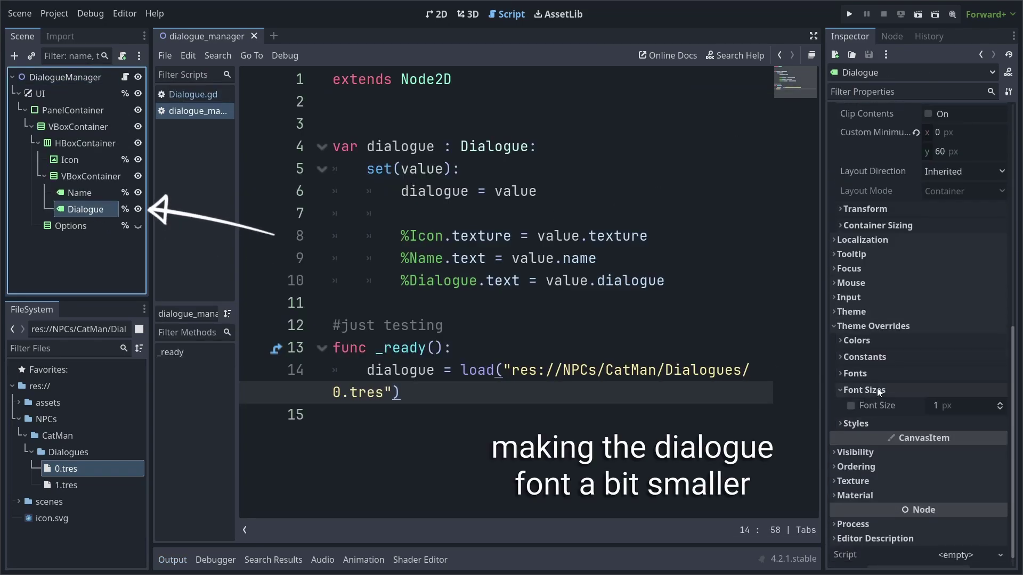
{"action": "left_click", "coordinate": [944, 406]}
{"action": "type", "text": "8"}
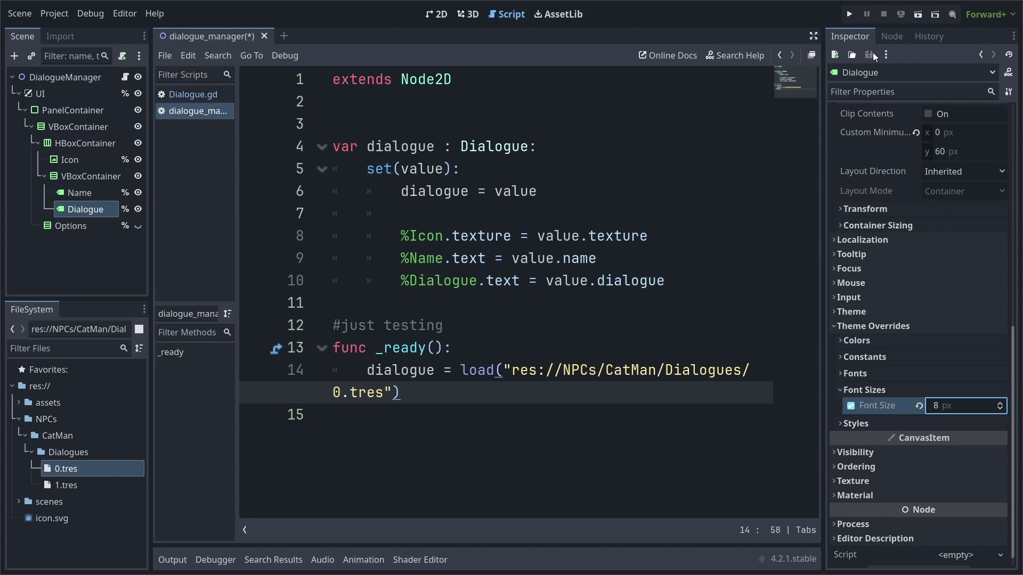
{"action": "key", "text": "ctrl+s"}
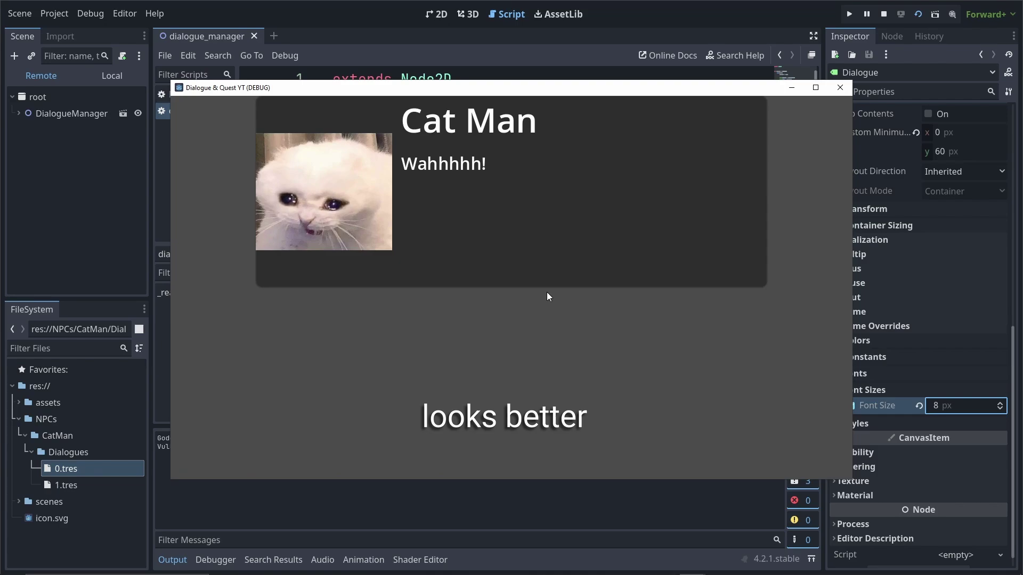
{"action": "key", "text": "F8"}
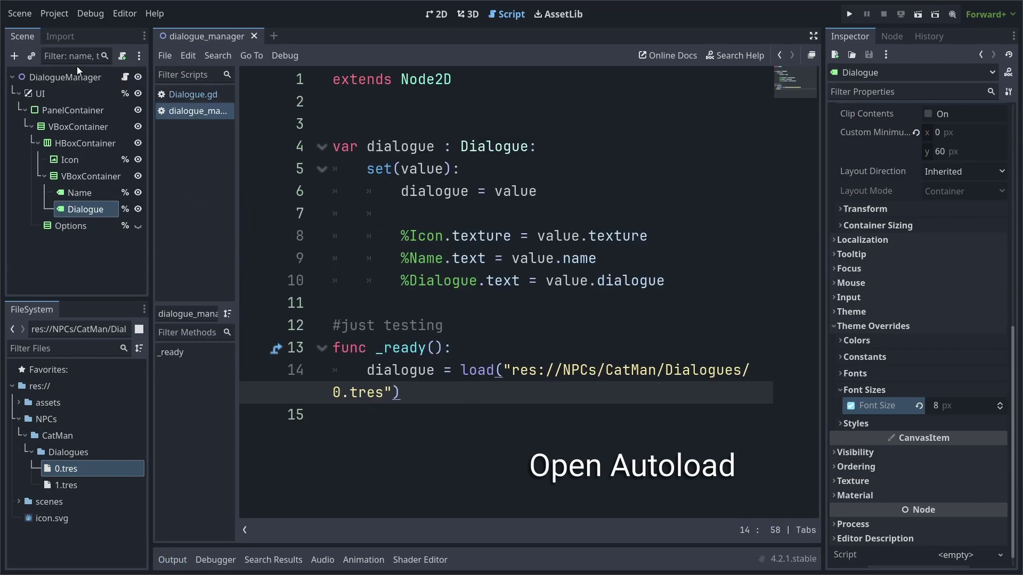
Add res://scenes/dialogue_manager.tscn as the DialogueManager autoload in Project Settings
{"action": "left_click", "coordinate": [57, 15]}
{"action": "left_click", "coordinate": [57, 32]}
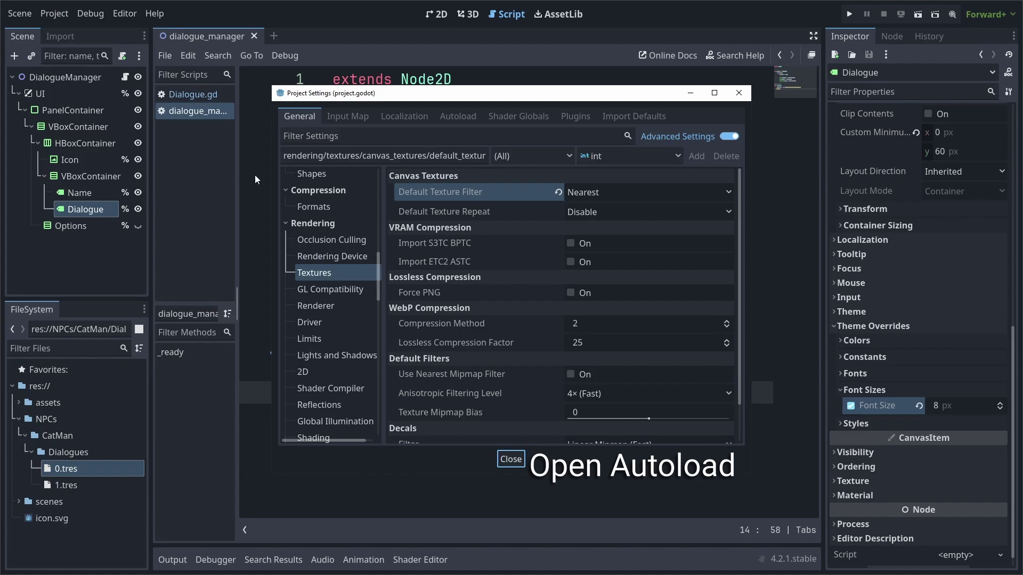
{"action": "left_click", "coordinate": [448, 122]}
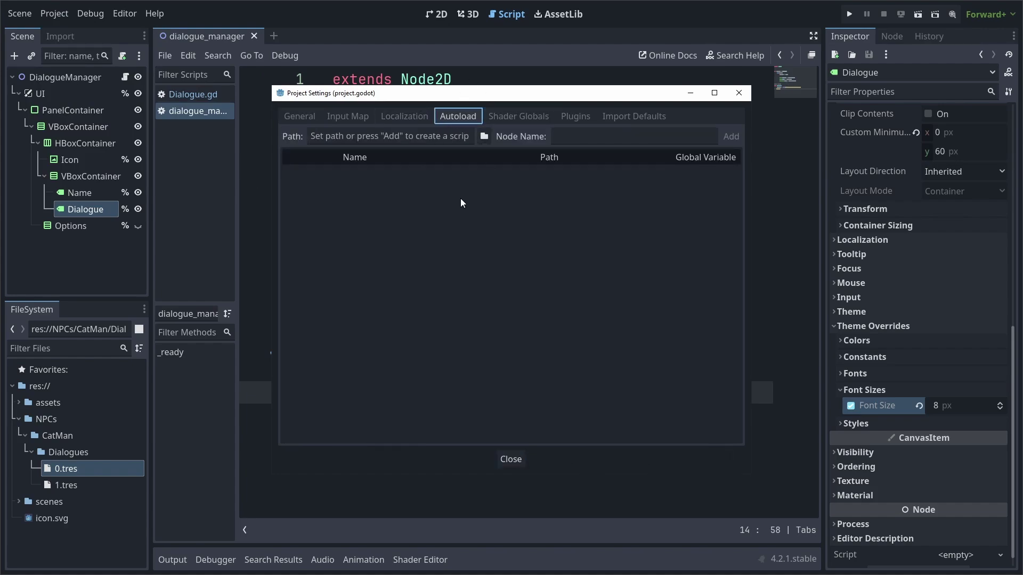
{"action": "left_click", "coordinate": [484, 136]}
{"action": "double_click", "coordinate": [465, 181]}
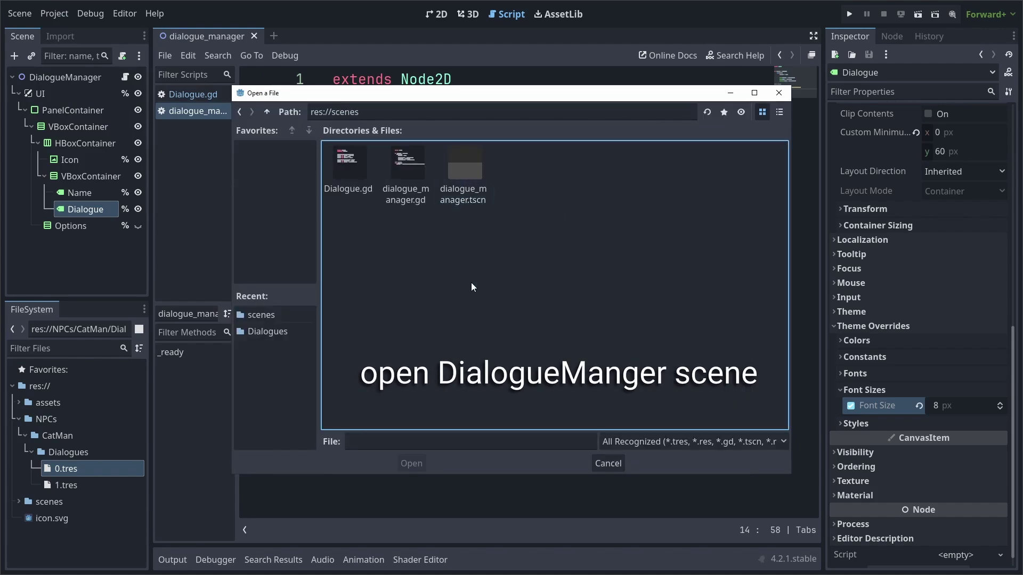
{"action": "left_click", "coordinate": [466, 199]}
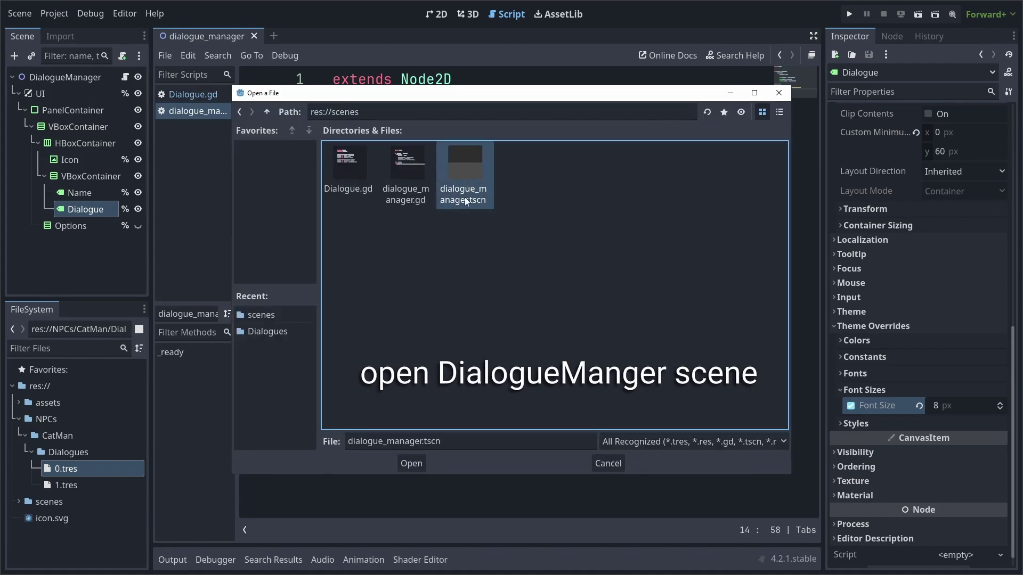
{"action": "left_click", "coordinate": [411, 464]}
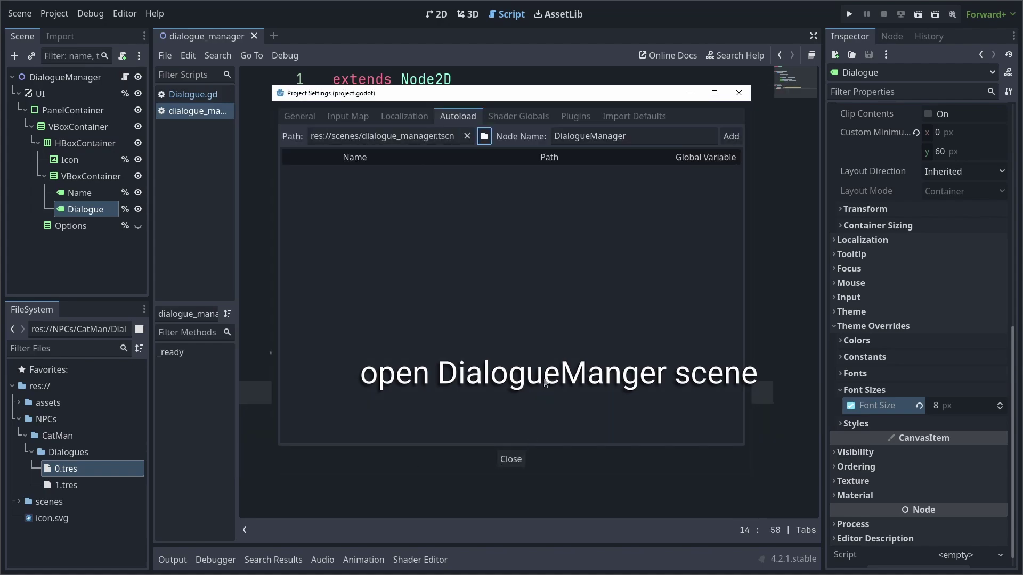
{"action": "left_click", "coordinate": [728, 137]}
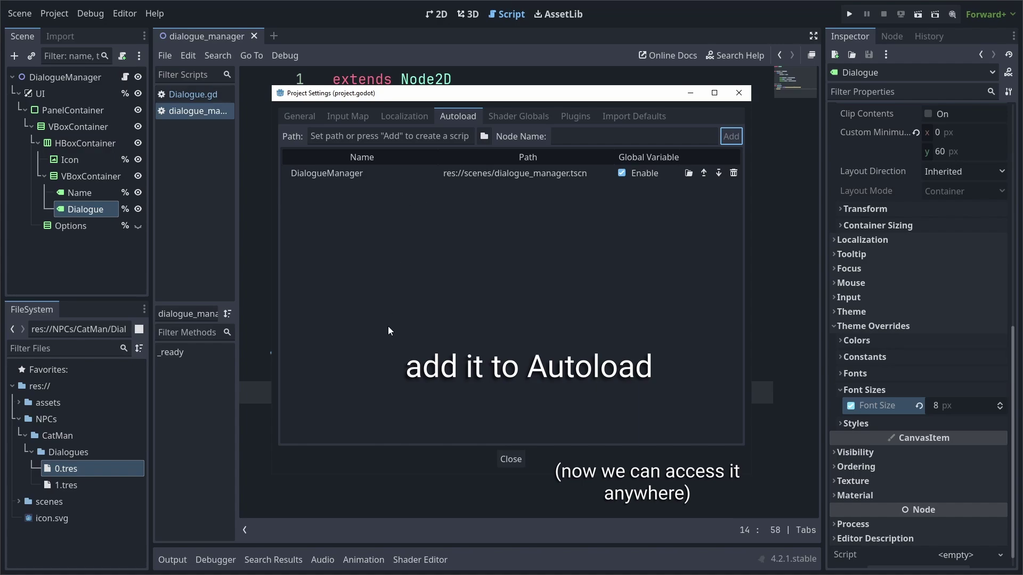
{"action": "left_click", "coordinate": [504, 457]}
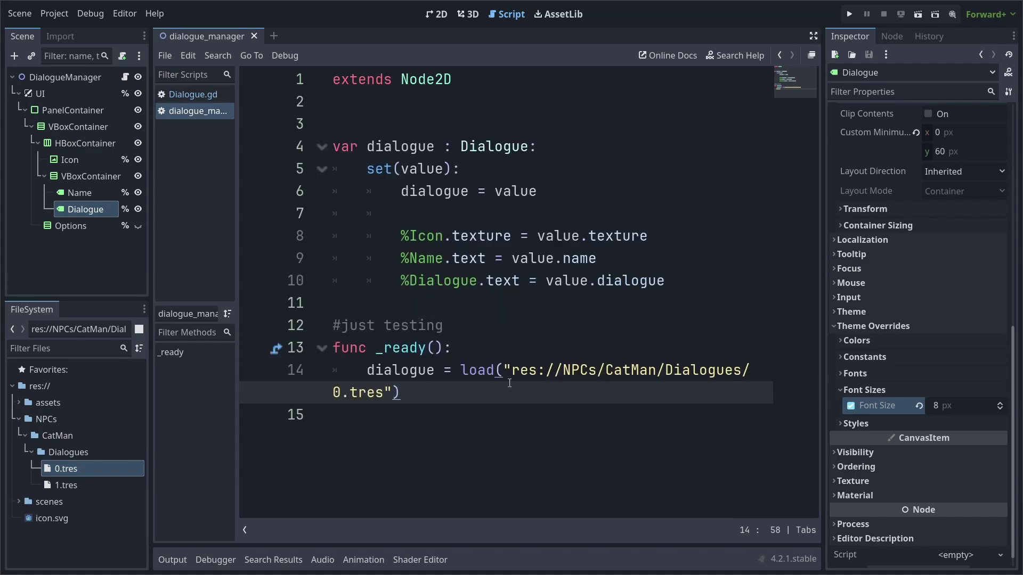
Create a new scene with a Button root named NextDialogue and attach next_dialogue.gd
{"action": "key", "text": "ctrl+n"}
{"action": "left_click", "coordinate": [85, 155]}
{"action": "type", "text": "butto"}
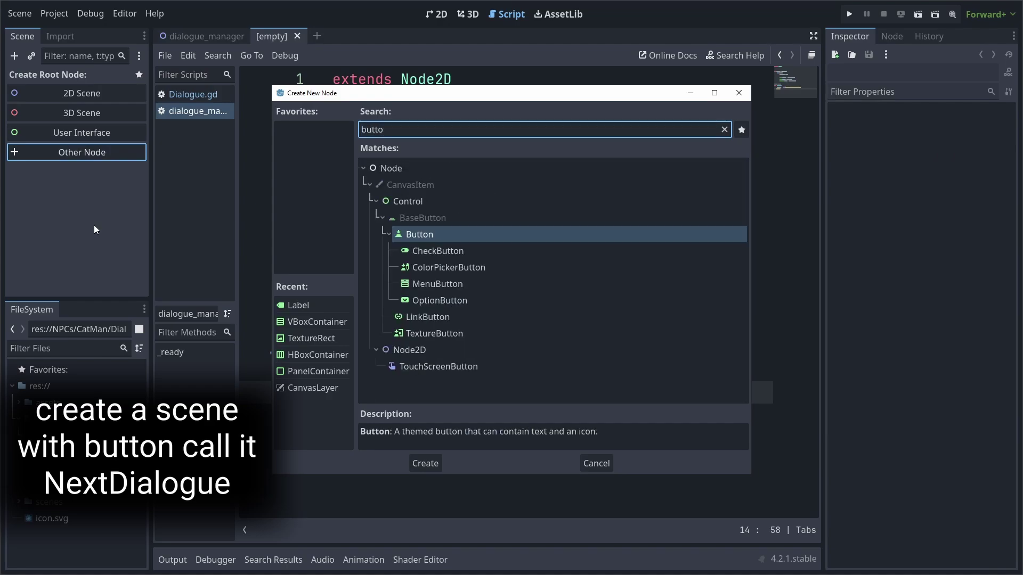
{"action": "key", "text": "Return"}
{"action": "key", "text": "F2"}
{"action": "type", "text": "Next"}
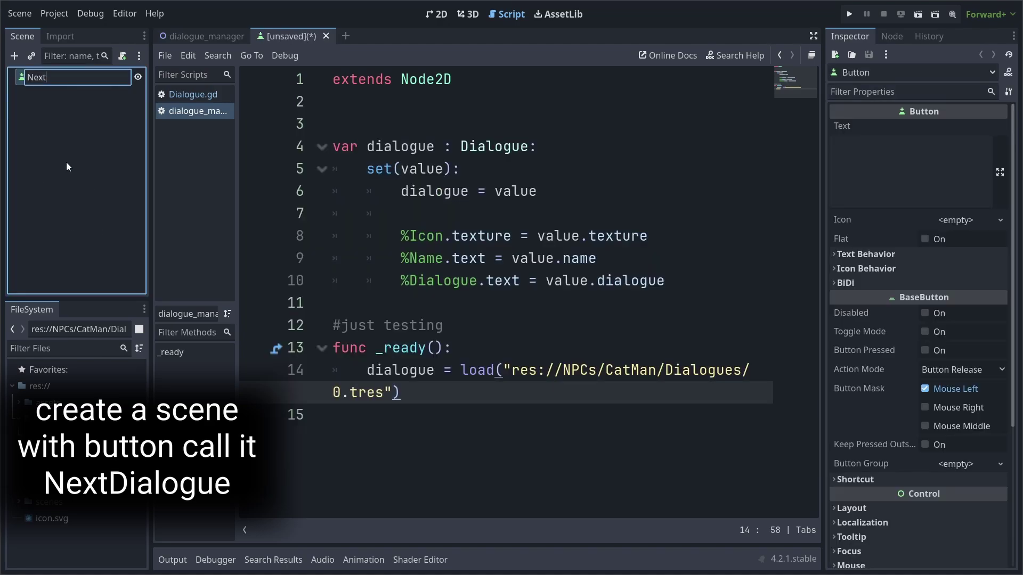
{"action": "type", "text": "Dialogue"}
{"action": "key", "text": "Return"}
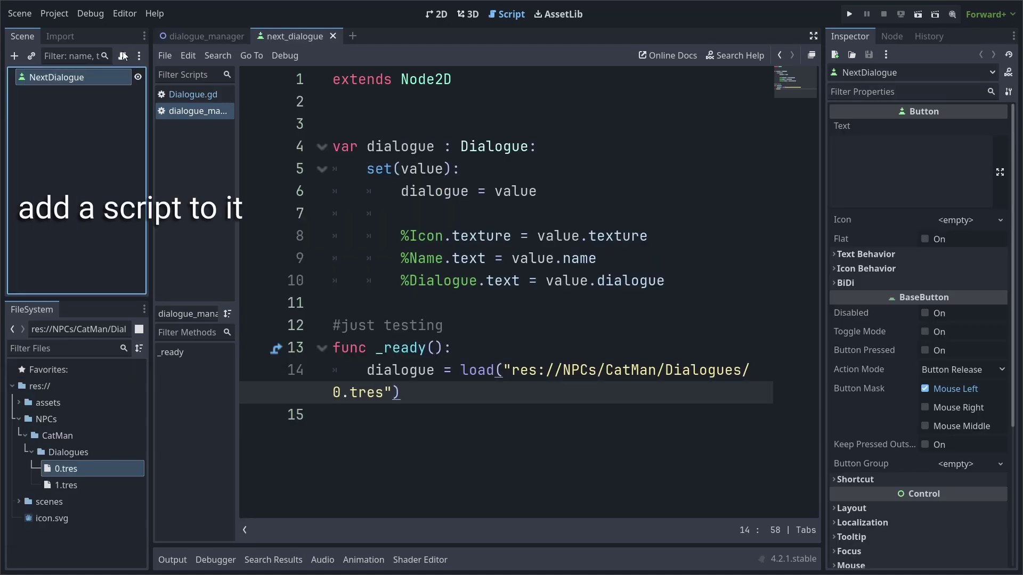
{"action": "left_click", "coordinate": [123, 55]}
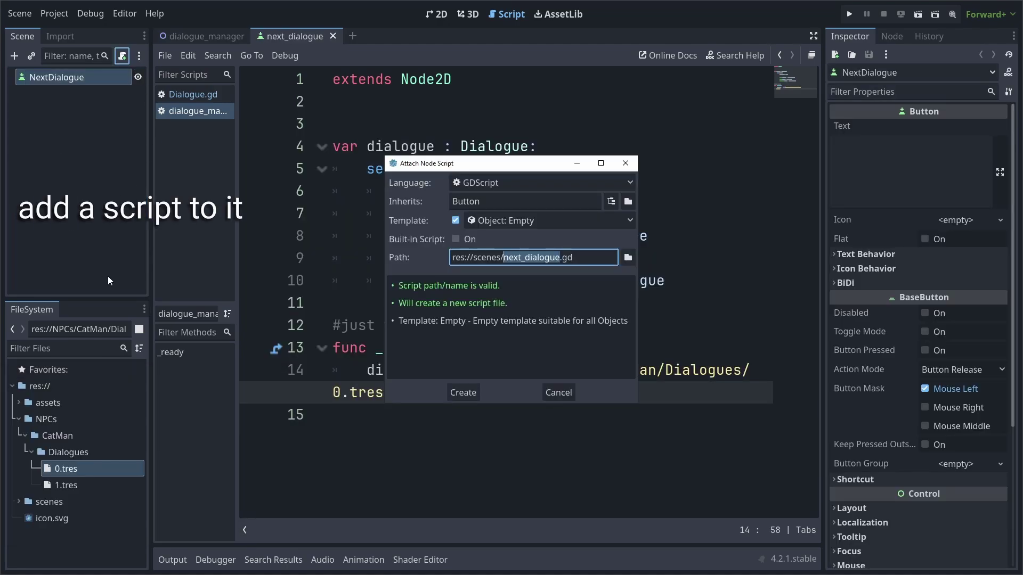
{"action": "left_click", "coordinate": [469, 391]}
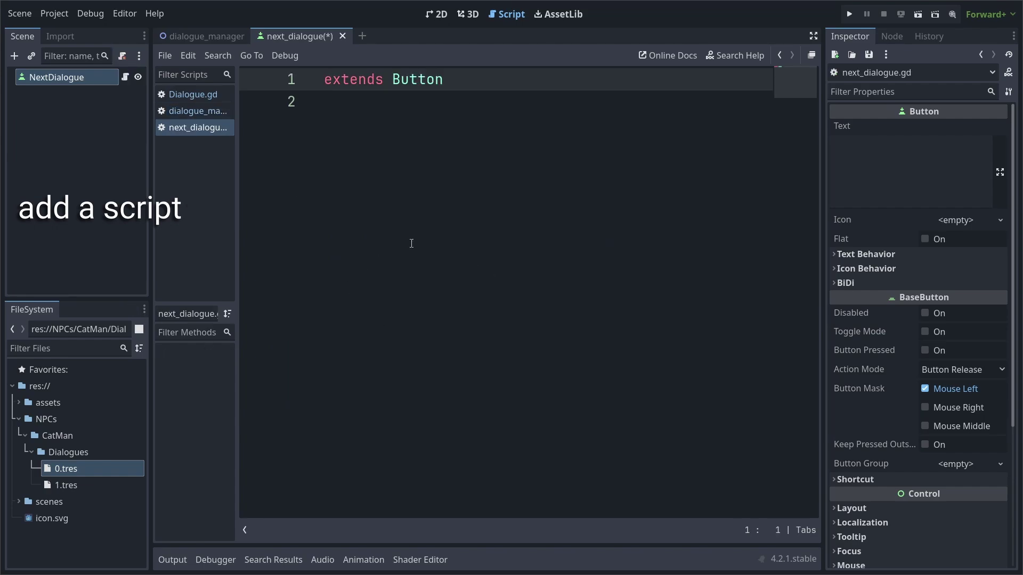
{"action": "key", "text": "ctrl+s"}
Give the NextDialogue button an 8 px Font Size theme override
{"action": "scroll", "coordinate": [863, 313], "scroll_direction": "down", "scroll_amount": 5}
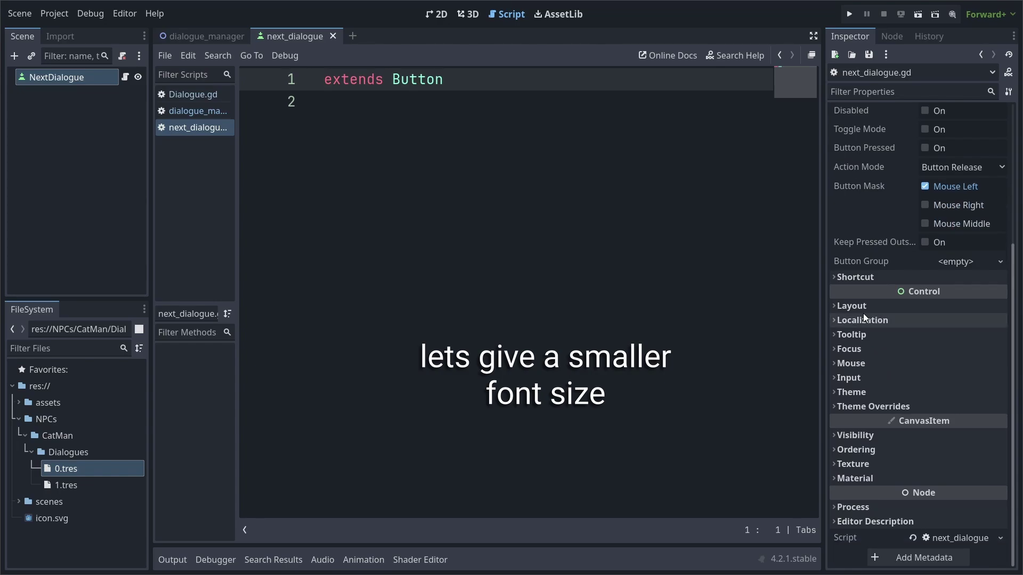
{"action": "left_click", "coordinate": [862, 405]}
{"action": "scroll", "coordinate": [882, 413], "scroll_direction": "down", "scroll_amount": 1}
{"action": "left_click", "coordinate": [882, 413]}
{"action": "left_click", "coordinate": [940, 426]}
{"action": "type", "text": "8"}
{"action": "key", "text": "Return"}
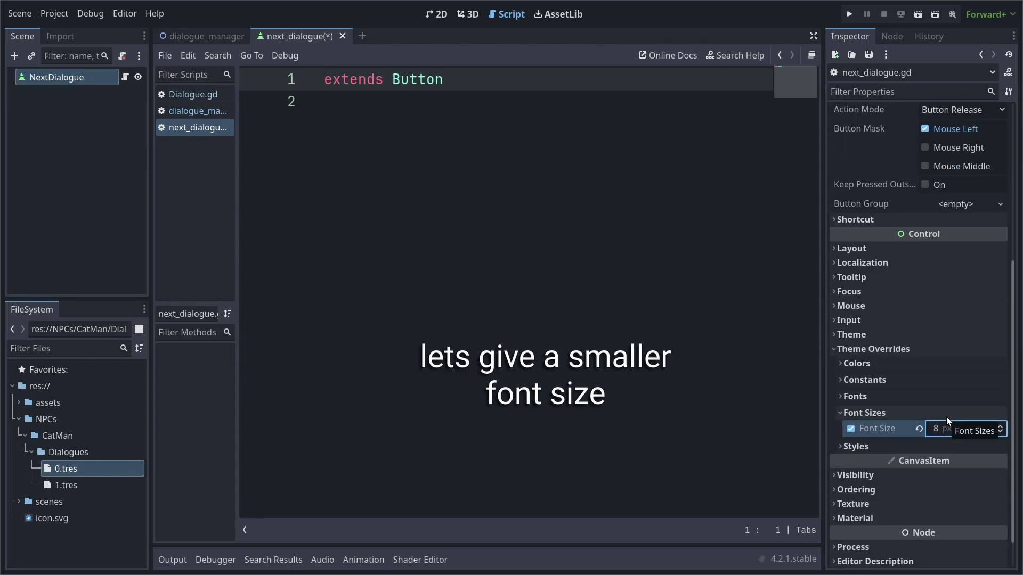
{"action": "left_click", "coordinate": [465, 276]}
{"action": "key", "text": "Return"}
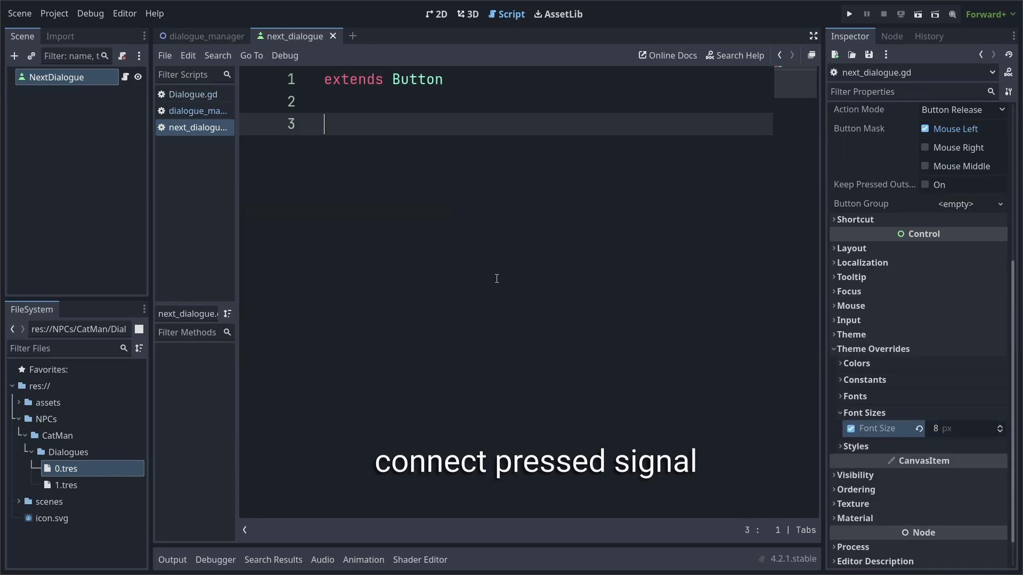
Connect NextDialogue's pressed signal to its script
{"action": "left_click", "coordinate": [891, 37]}
{"action": "left_click", "coordinate": [103, 86]}
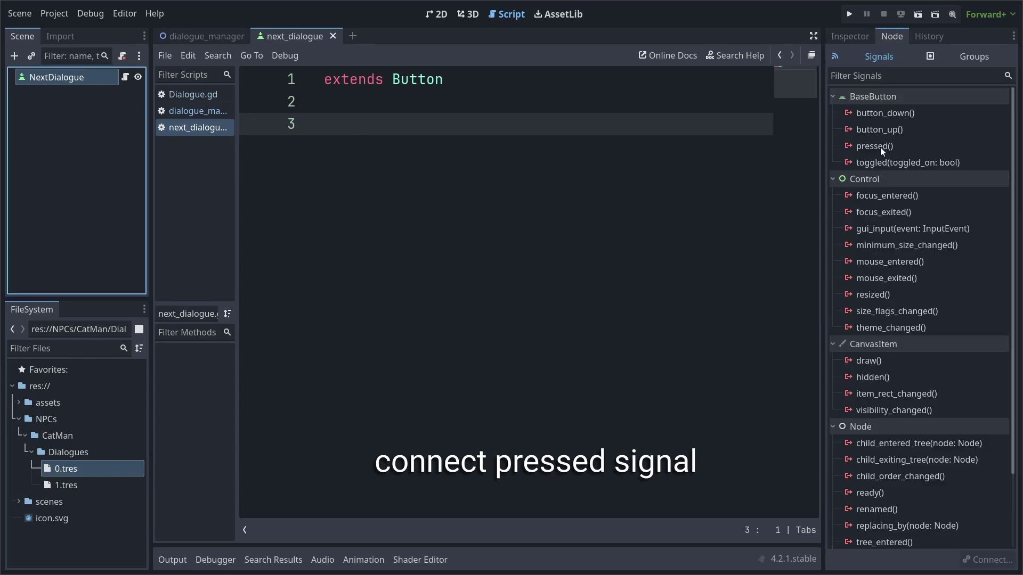
{"action": "double_click", "coordinate": [874, 146]}
{"action": "left_click", "coordinate": [469, 410]}
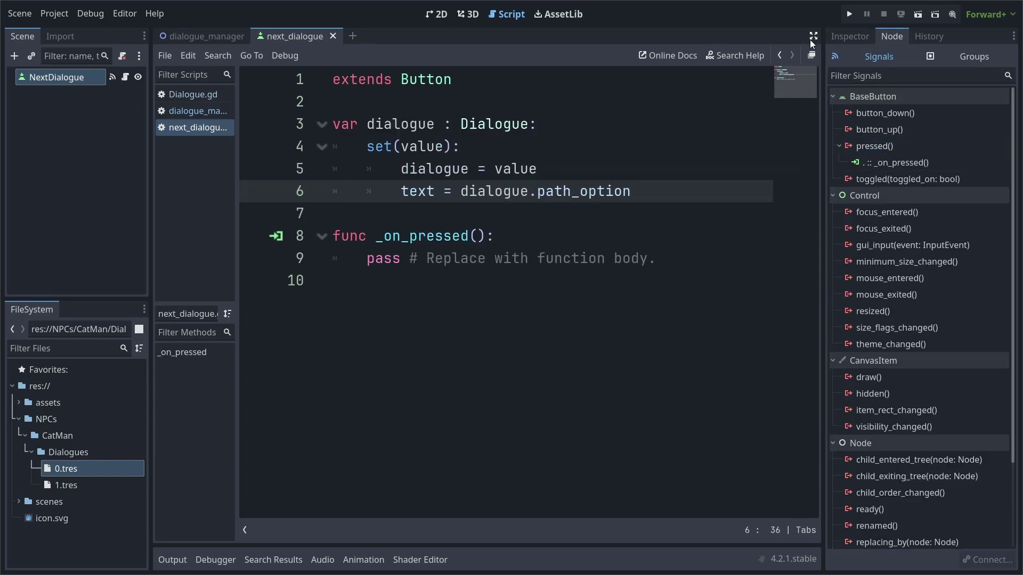
Write _on_pressed to return when dialogue.options is empty, else set DialogueManager.dialogue
{"action": "left_click", "coordinate": [812, 36]}
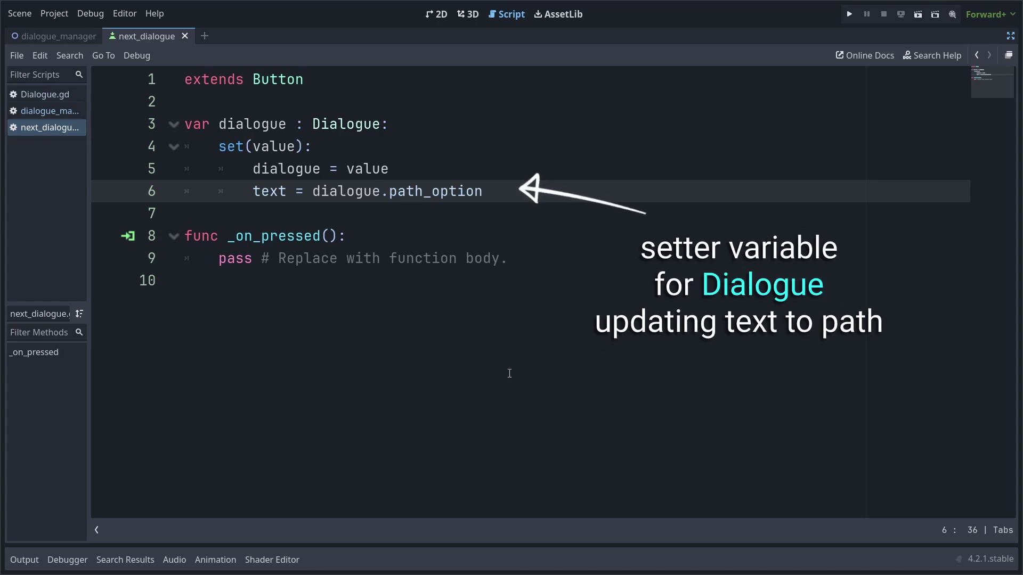
{"action": "key", "text": "Down"}
{"action": "key", "text": "Down"}
{"action": "key", "text": "Down"}
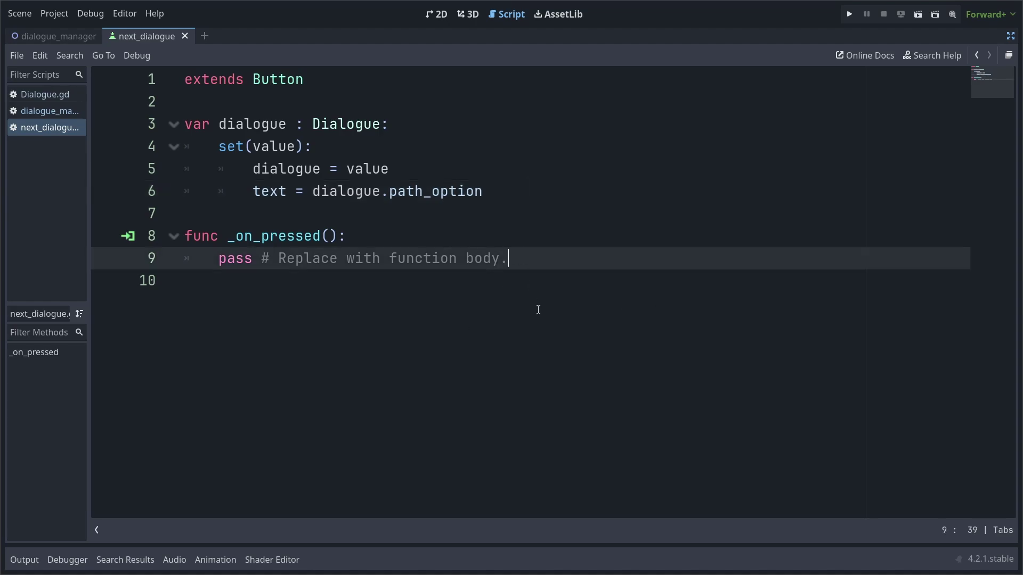
{"action": "key", "text": "shift+Home"}
{"action": "type", "text": "if dialogue.options.size() == 0:"}
{"action": "key", "text": "Return"}
{"action": "type", "text": "return"}
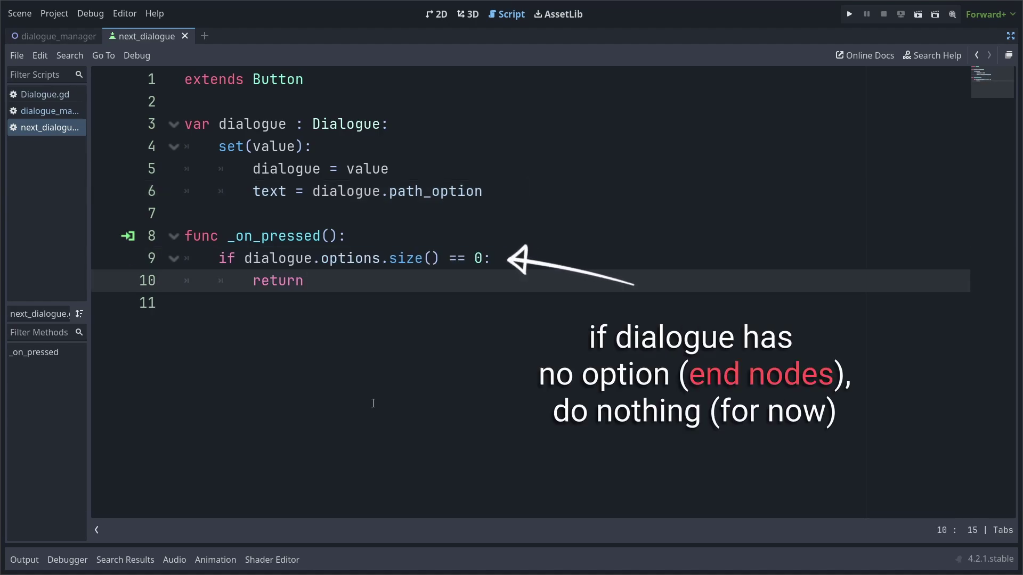
{"action": "key", "text": "Return"}
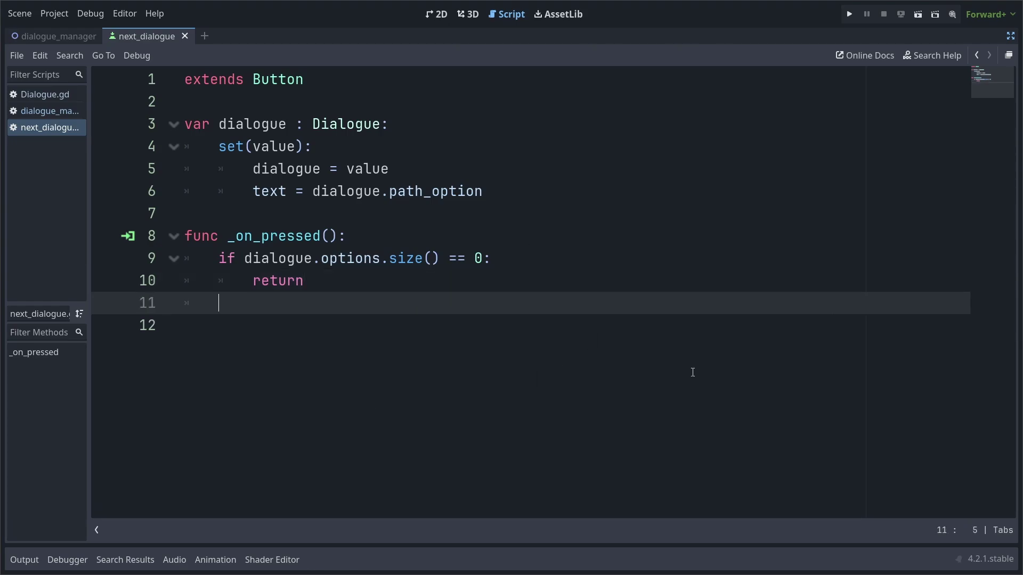
{"action": "key", "text": "Return"}
{"action": "type", "text": "DialogueManager.dialogue = dialogue"}
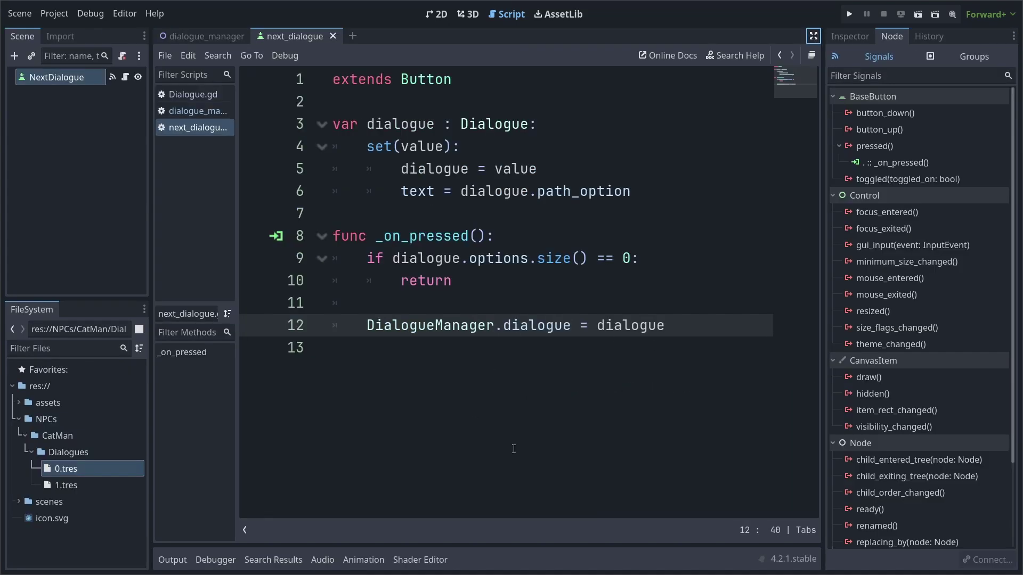
{"action": "left_click", "coordinate": [559, 101]}
{"action": "key", "text": "Return"}
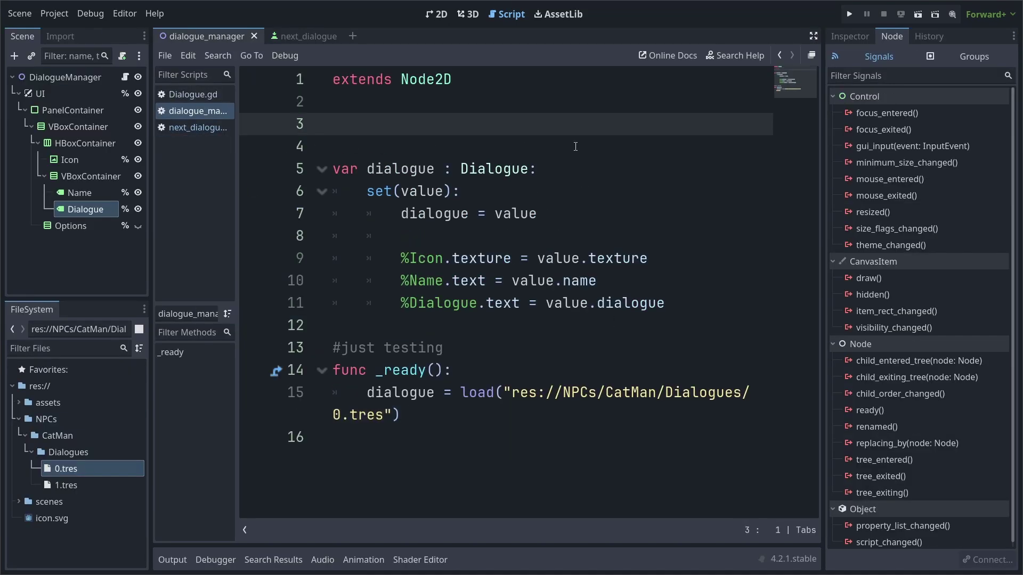
{"action": "type", "text": "@export var next_button : PackedScene"}
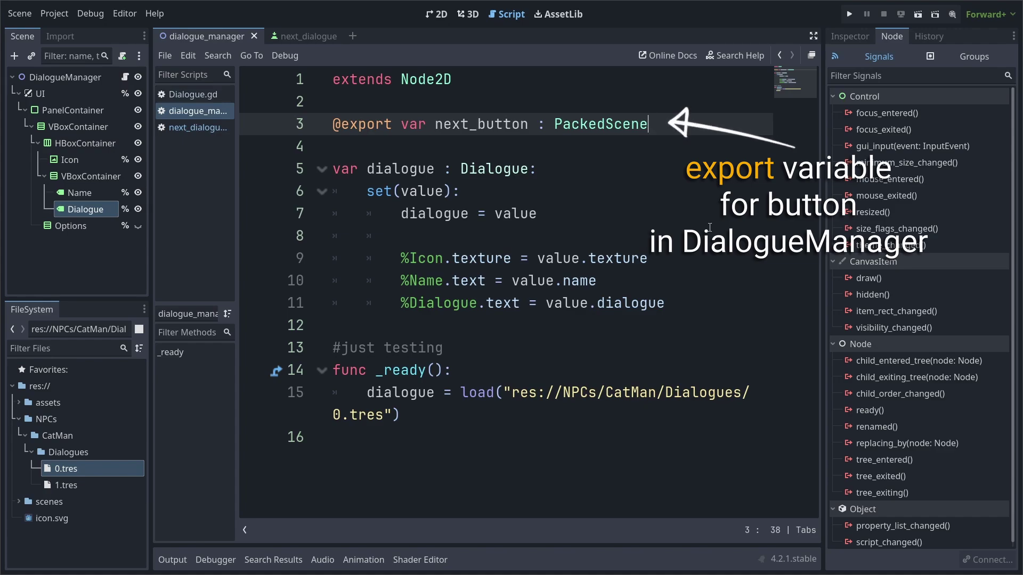
Assign the next_dialogue scene to DialogueManager's Next Button property
{"action": "left_click", "coordinate": [850, 36]}
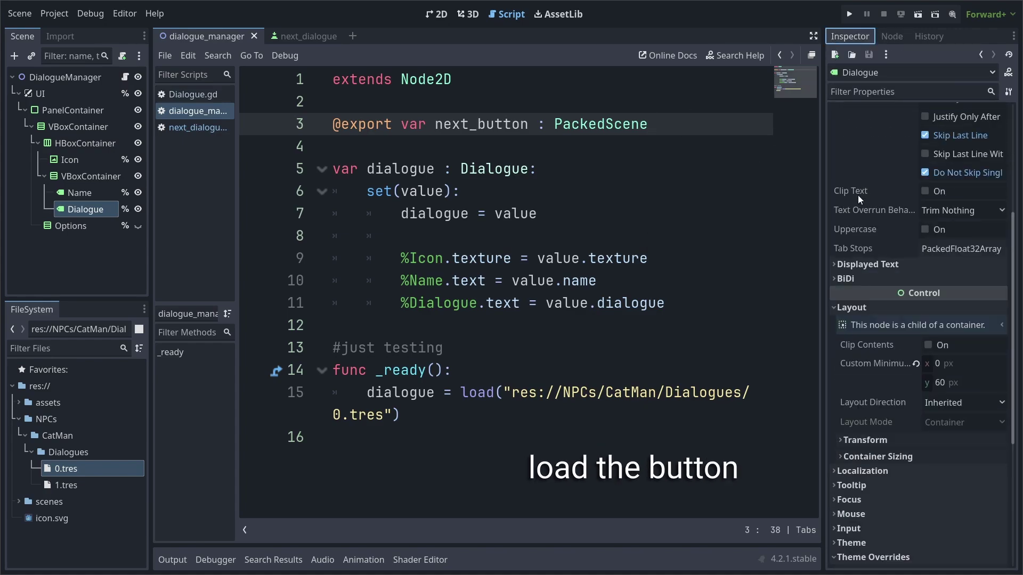
{"action": "left_click", "coordinate": [65, 77]}
{"action": "left_click", "coordinate": [1006, 128]}
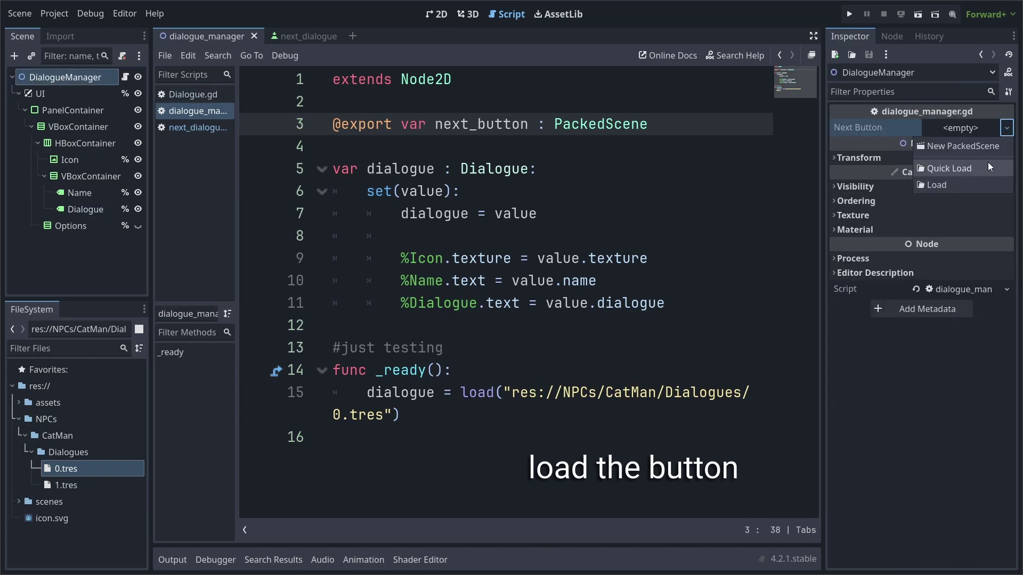
{"action": "left_click", "coordinate": [948, 166]}
{"action": "left_click", "coordinate": [411, 254]}
{"action": "left_click", "coordinate": [451, 394]}
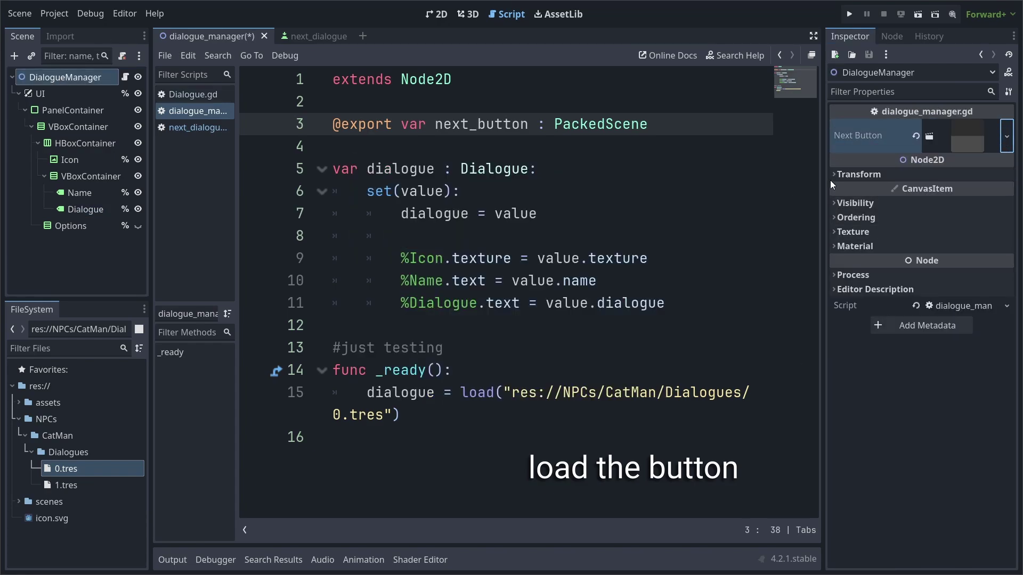
Extend the dialogue setter with reset_options, add_buttons and a 0.5 s timer showing Options
{"action": "left_click", "coordinate": [813, 36]}
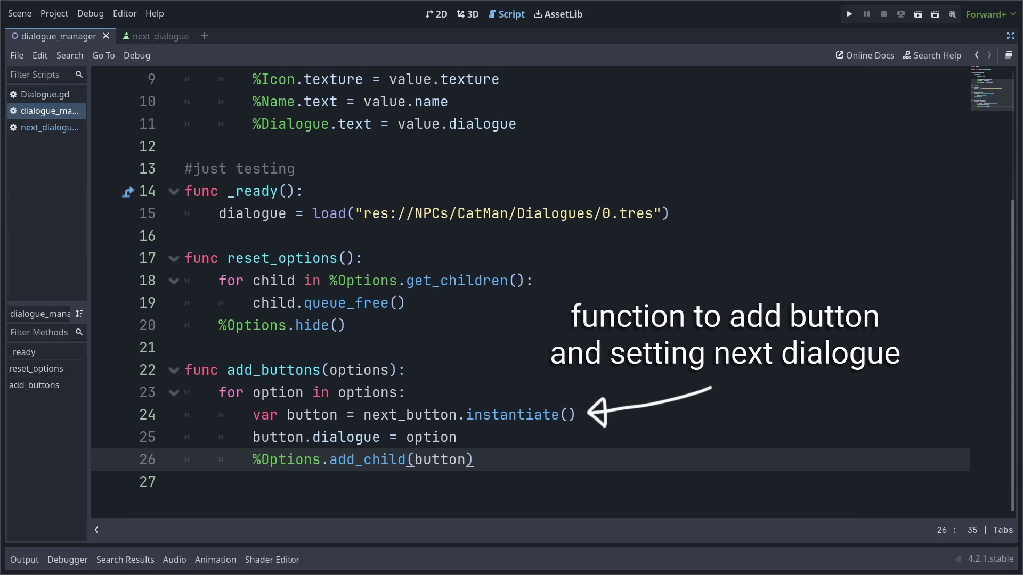
{"action": "scroll", "coordinate": [639, 479], "scroll_direction": "up", "scroll_amount": 3}
{"action": "left_click", "coordinate": [570, 304]}
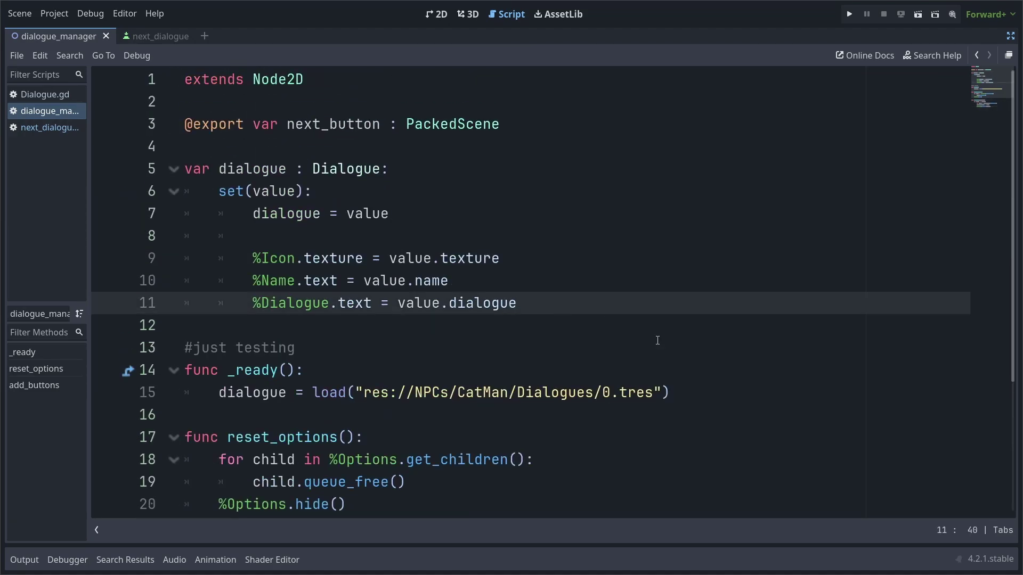
{"action": "key", "text": "Return"}
{"action": "key", "text": "Return"}
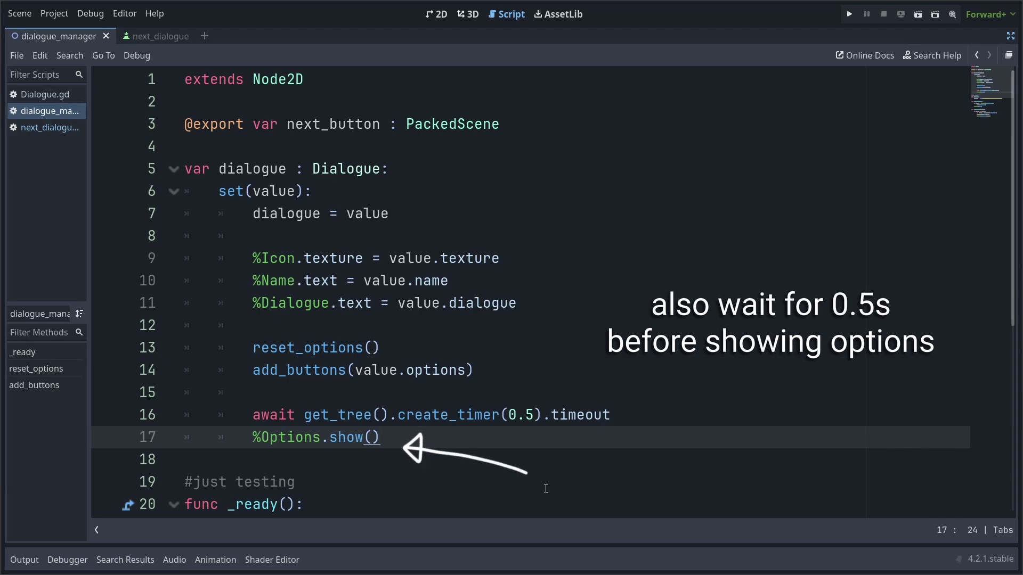
{"action": "key", "text": "ctrl+shift+F11"}
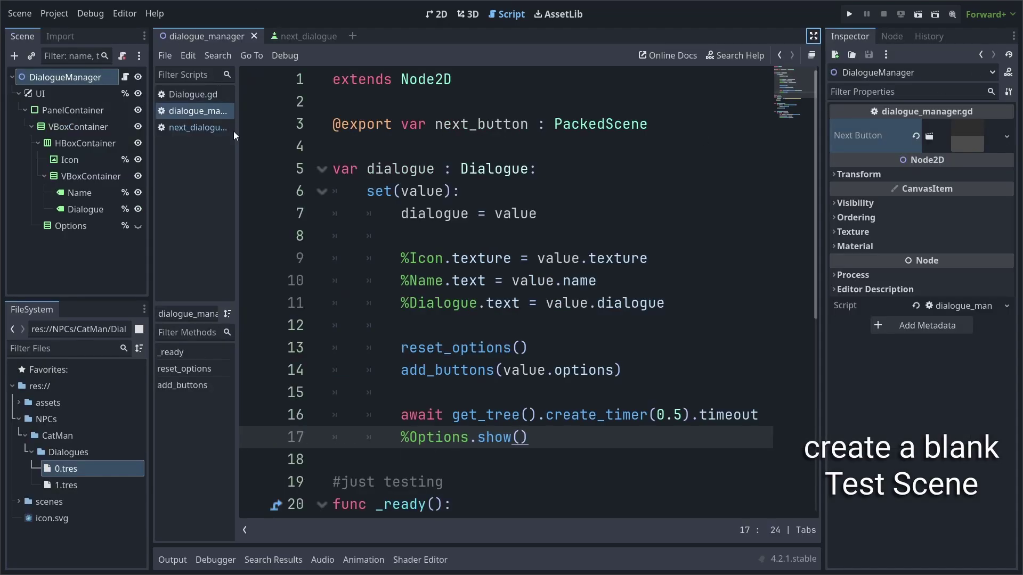
Create a new scene with a 2D root named TestScene and save it as test_scene.tscn
{"action": "left_click", "coordinate": [353, 36]}
{"action": "left_click", "coordinate": [60, 75]}
{"action": "key", "text": "F2"}
{"action": "type", "text": "T"}
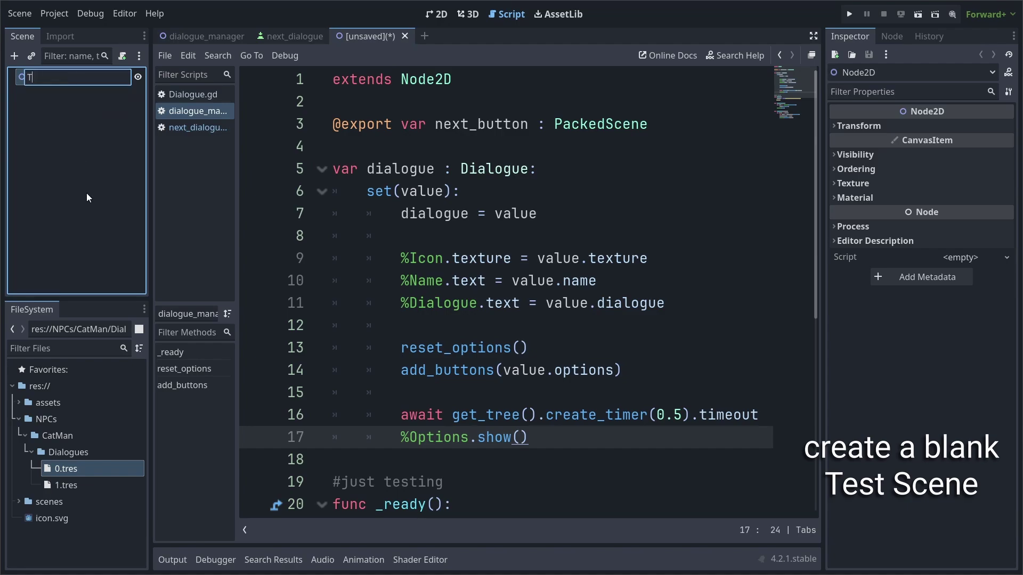
{"action": "type", "text": "estScene"}
{"action": "key", "text": "Return"}
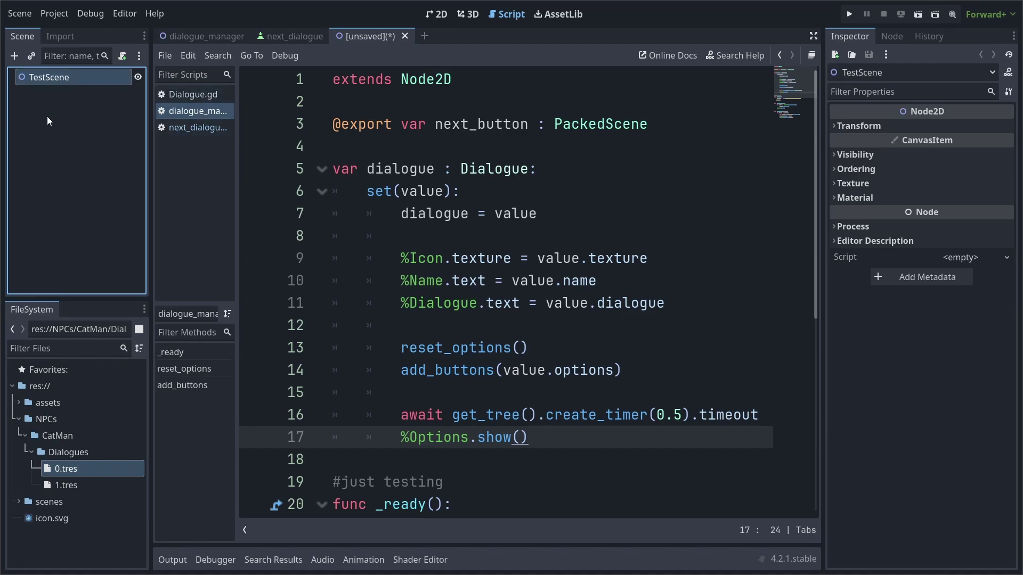
{"action": "key", "text": "ctrl+s"}
{"action": "key", "text": "Return"}
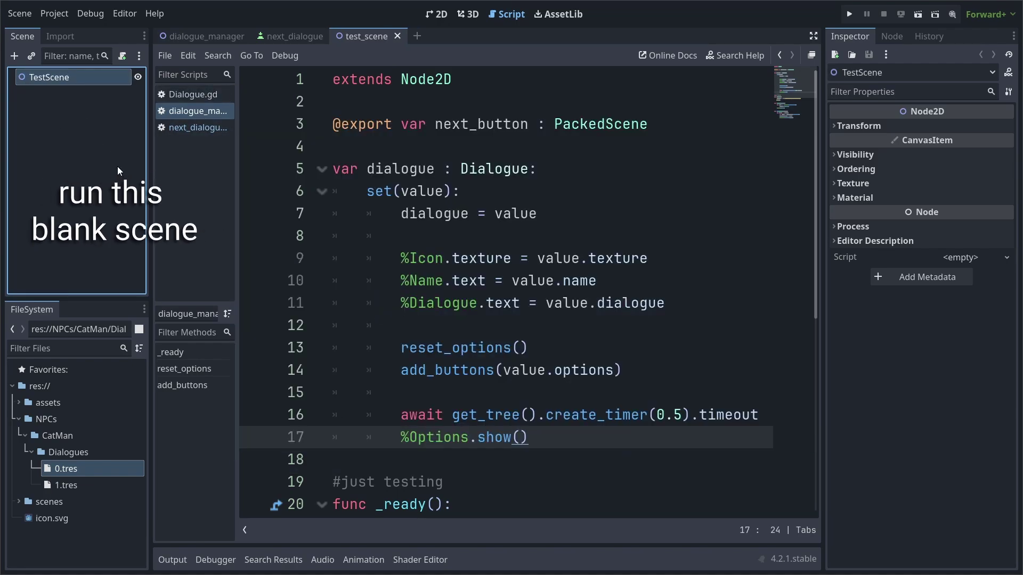
Run the test scene showing Cat Man's Wahhhhh! line, and inspect 0.tres with its linked 1.tres option
{"action": "left_click", "coordinate": [433, 15]}
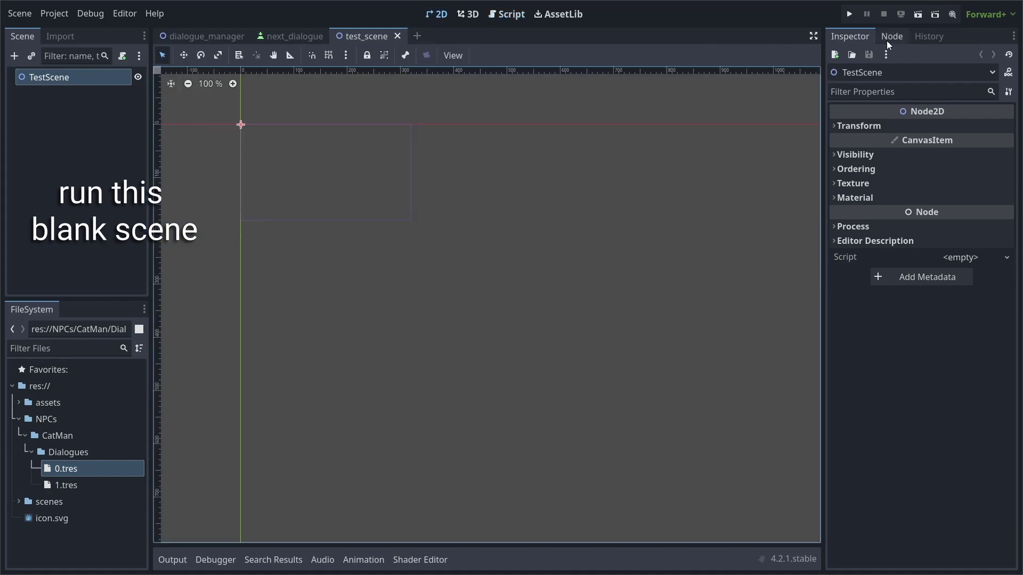
{"action": "left_click", "coordinate": [919, 15]}
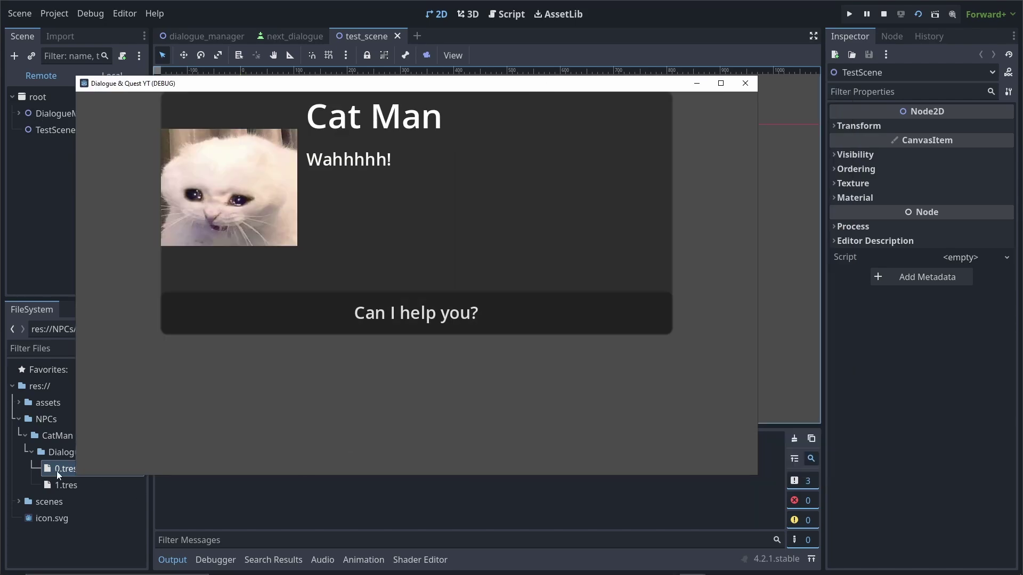
{"action": "left_click", "coordinate": [56, 470]}
{"action": "left_click", "coordinate": [969, 274]}
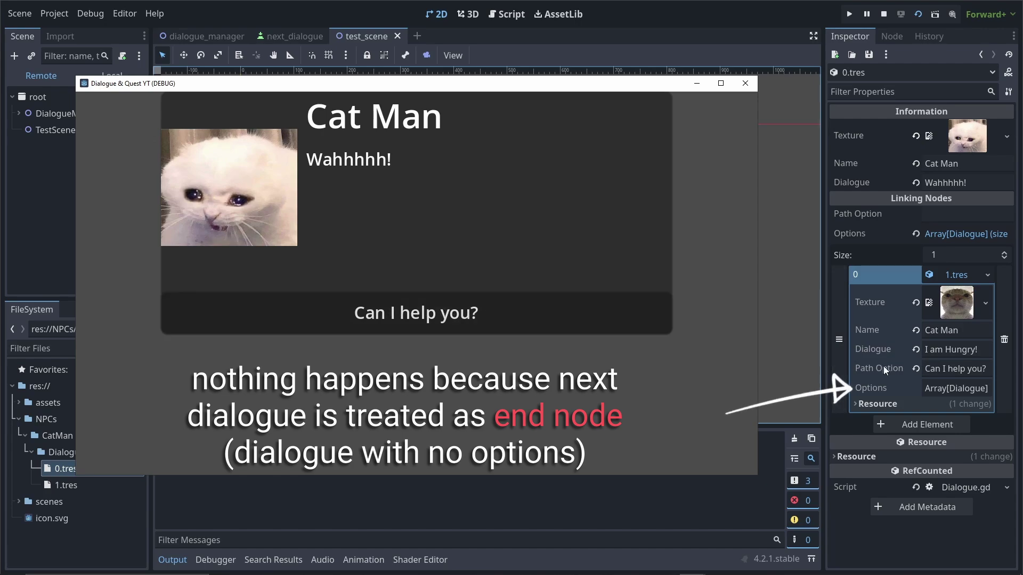
Pick 'Can I help you?' in game, then create a new Dialogue with path option 'Ok.' and name 'Cat Man'
{"action": "left_click", "coordinate": [400, 317]}
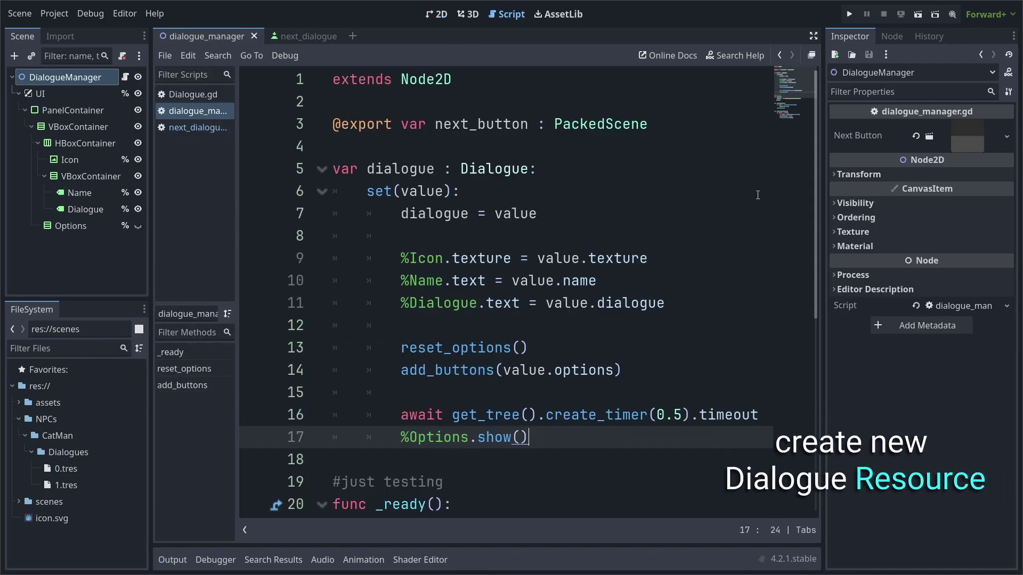
{"action": "key", "text": "Return"}
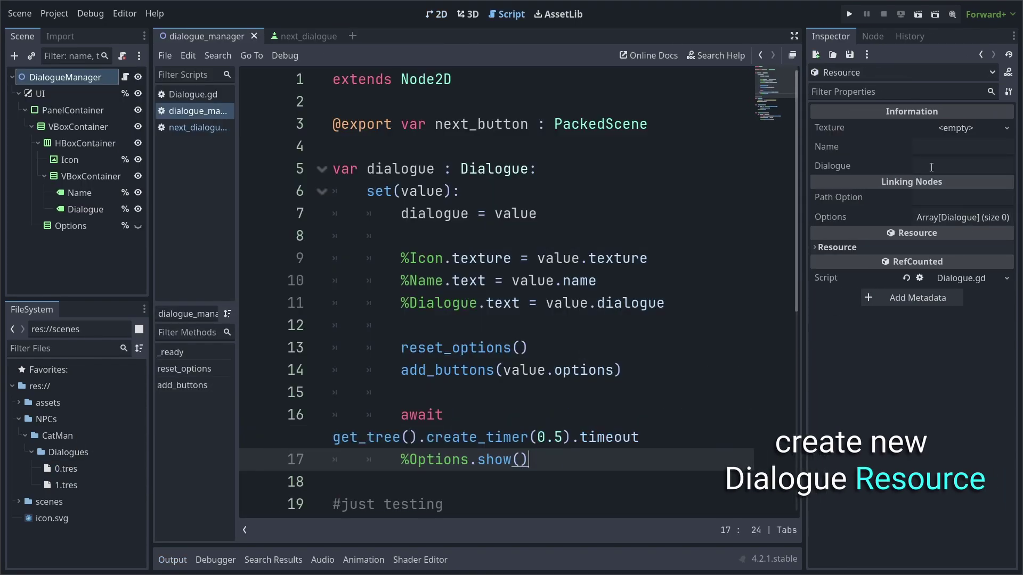
{"action": "left_click", "coordinate": [963, 198]}
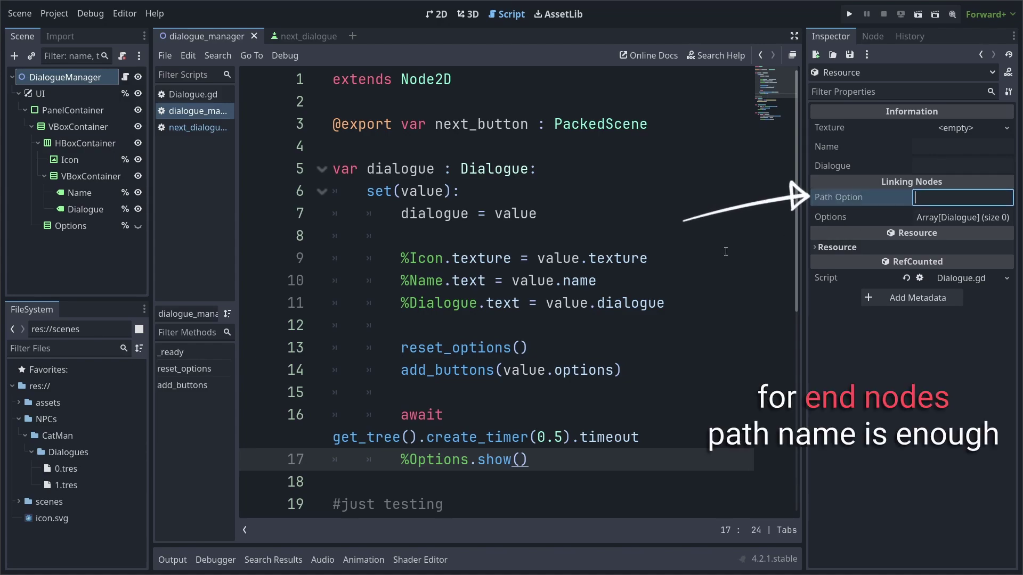
{"action": "type", "text": "Ok."}
{"action": "left_click", "coordinate": [939, 149]}
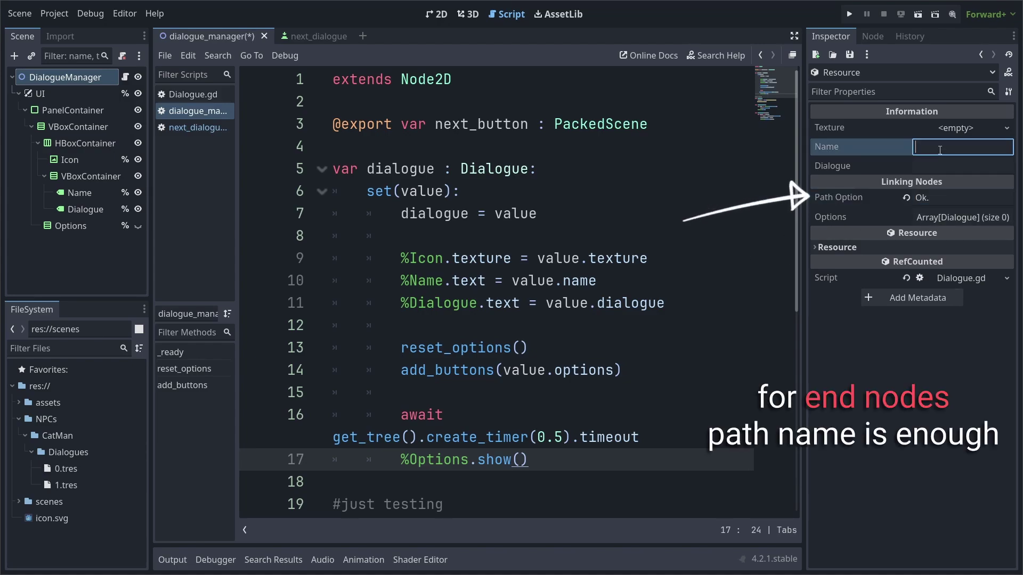
{"action": "type", "text": "Cat Man"}
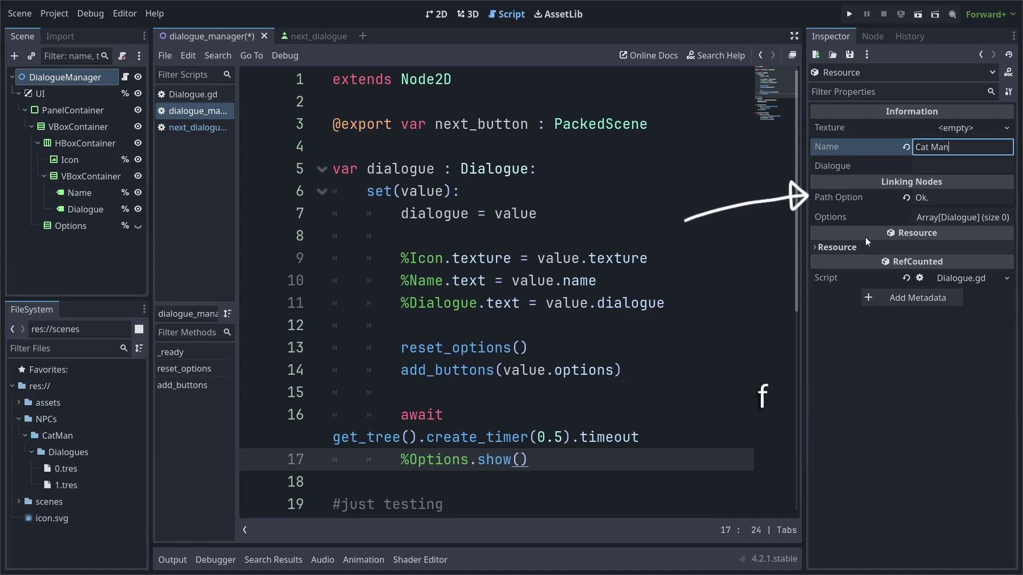
Save the new dialogue resource as Ok.tres in the CatMan Dialogues folder
{"action": "left_click", "coordinate": [849, 55]}
{"action": "left_click", "coordinate": [868, 88]}
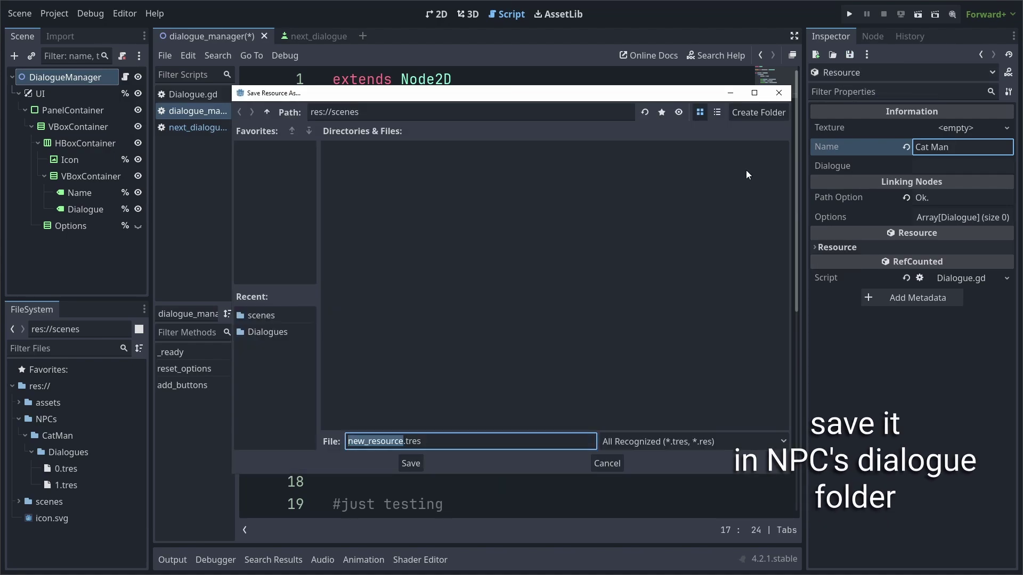
{"action": "left_click", "coordinate": [267, 332]}
{"action": "key", "text": "BackSpace"}
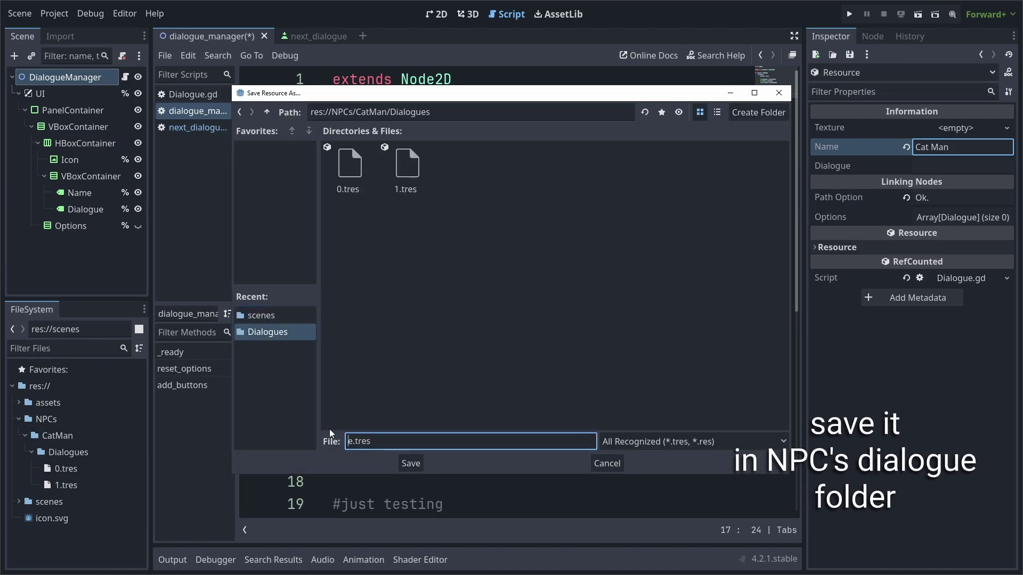
{"action": "type", "text": "Ok"}
{"action": "left_click", "coordinate": [411, 463]}
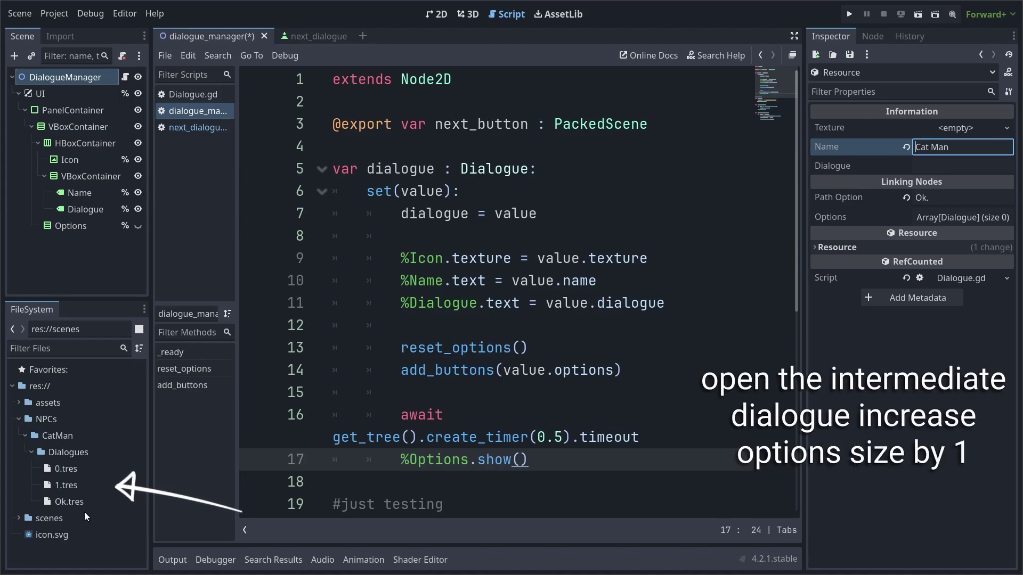
Give 1.tres an Options array of size 1 holding Ok.tres, then save
{"action": "double_click", "coordinate": [69, 485]}
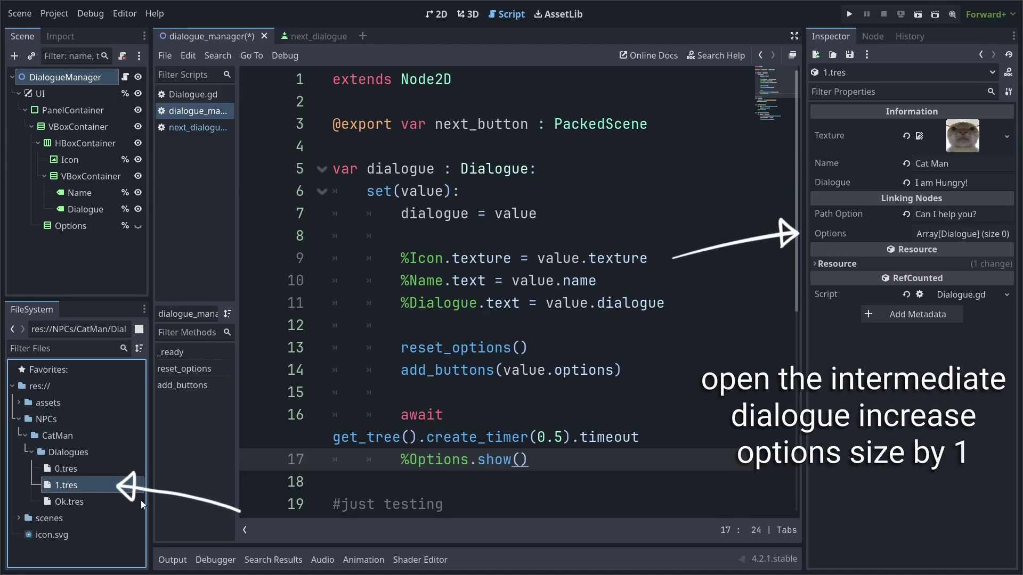
{"action": "left_click", "coordinate": [944, 232]}
{"action": "left_click", "coordinate": [946, 267]}
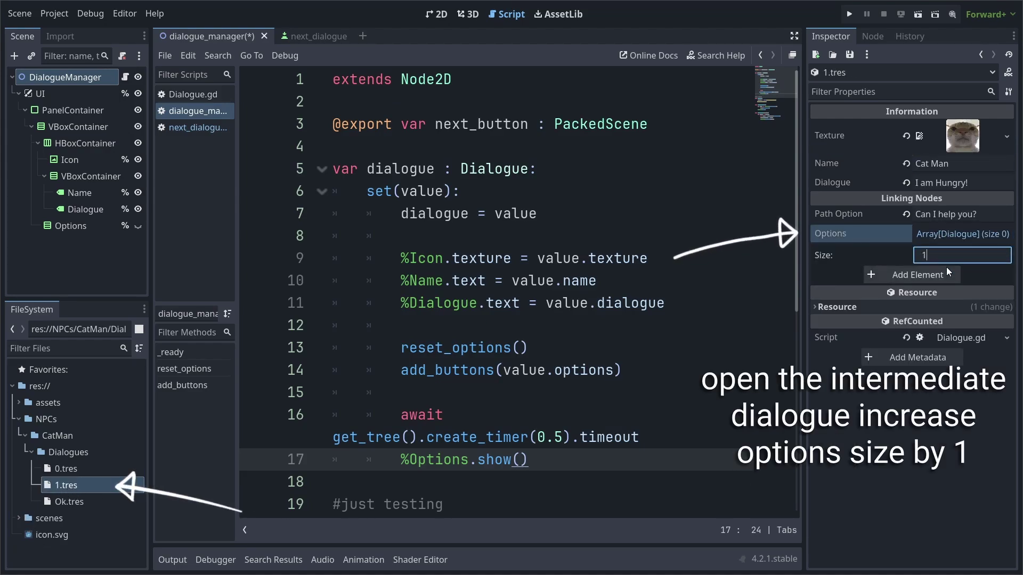
{"action": "type", "text": "1"}
{"action": "key", "text": "Return"}
{"action": "left_click", "coordinate": [987, 275]}
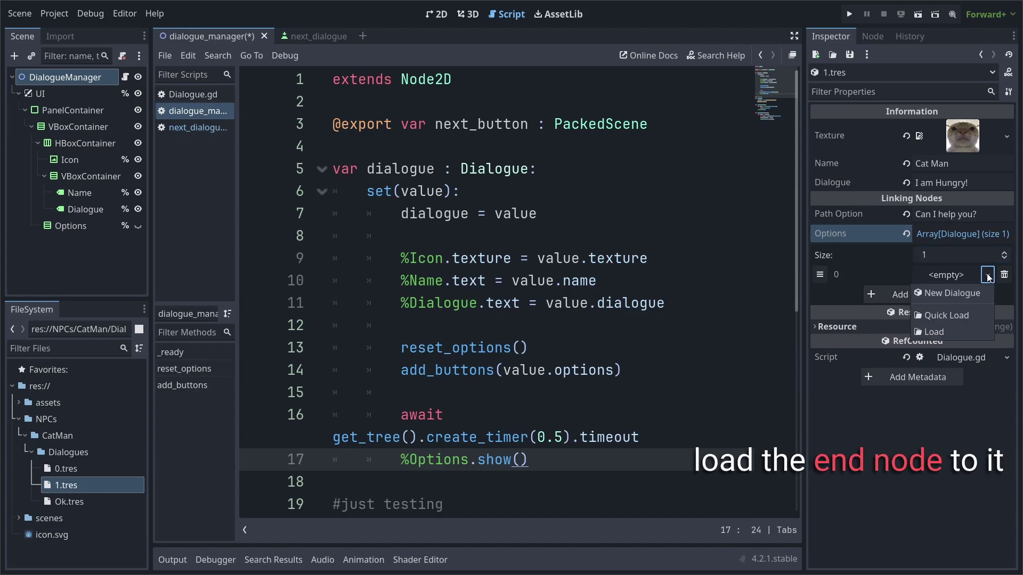
{"action": "left_click", "coordinate": [971, 315]}
{"action": "left_click", "coordinate": [483, 270]}
{"action": "left_click", "coordinate": [451, 394]}
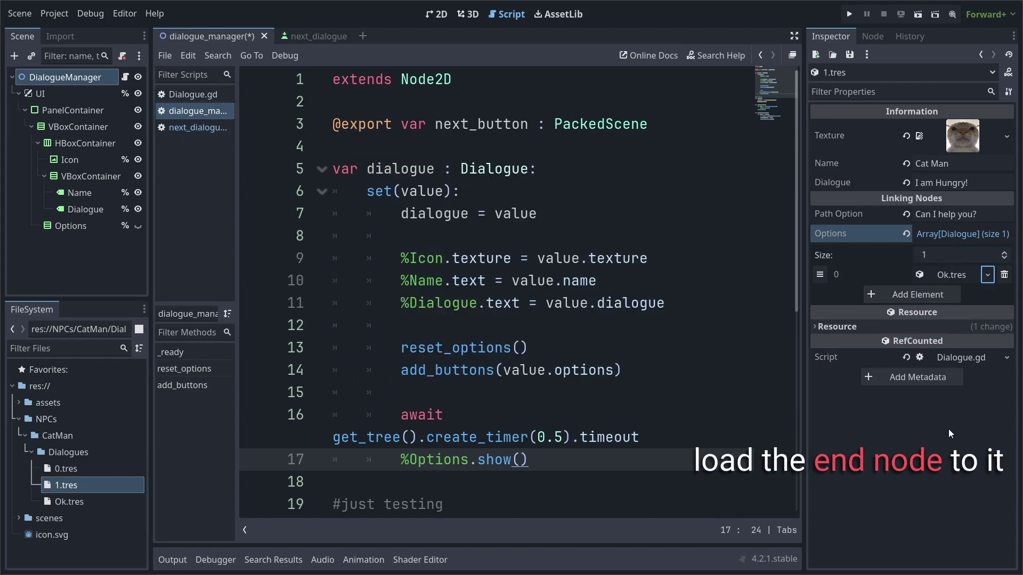
{"action": "left_click", "coordinate": [937, 277]}
{"action": "key", "text": "ctrl+s"}
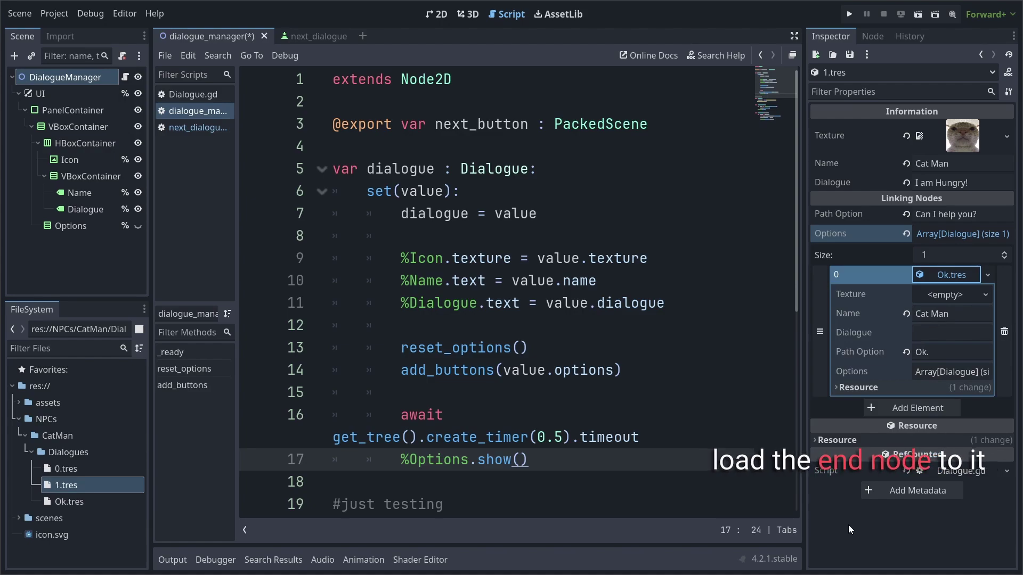
Expand 0.tres's nested options down to Ok.tres, then choose 'Can I help you?' and 'Ok.' in game
{"action": "left_click", "coordinate": [73, 470]}
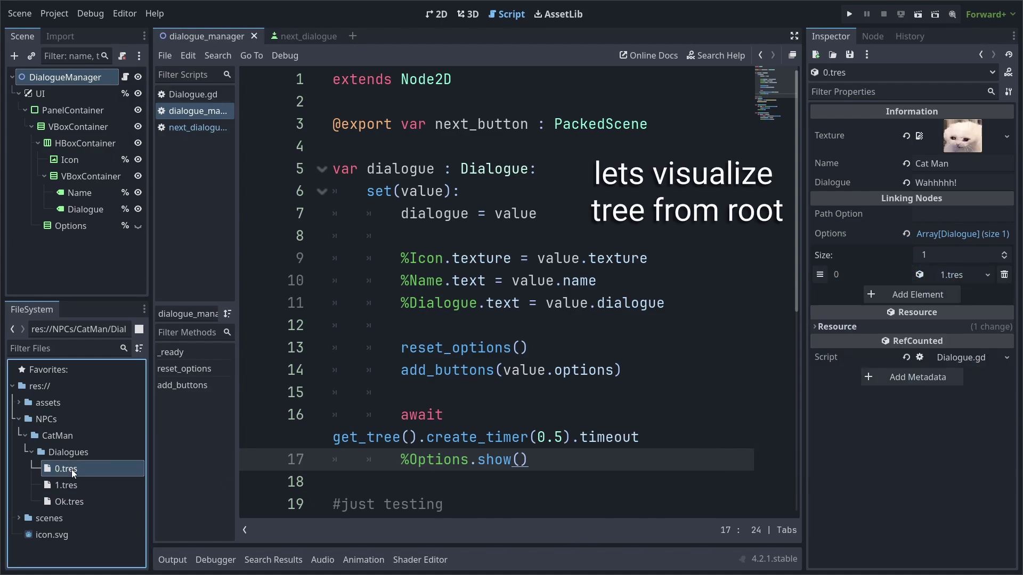
{"action": "left_click", "coordinate": [946, 277]}
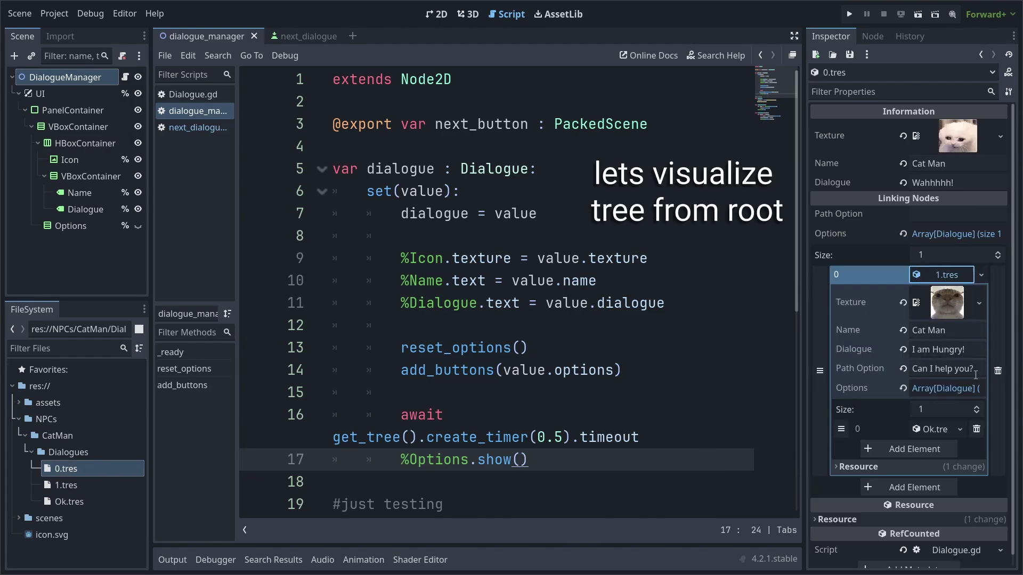
{"action": "left_click", "coordinate": [925, 430]}
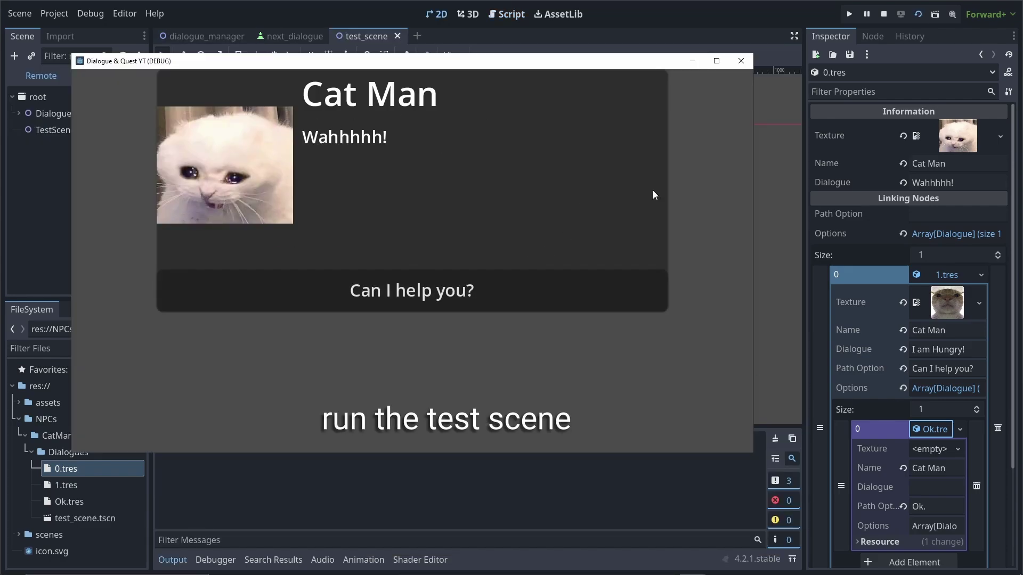
{"action": "left_click", "coordinate": [419, 295]}
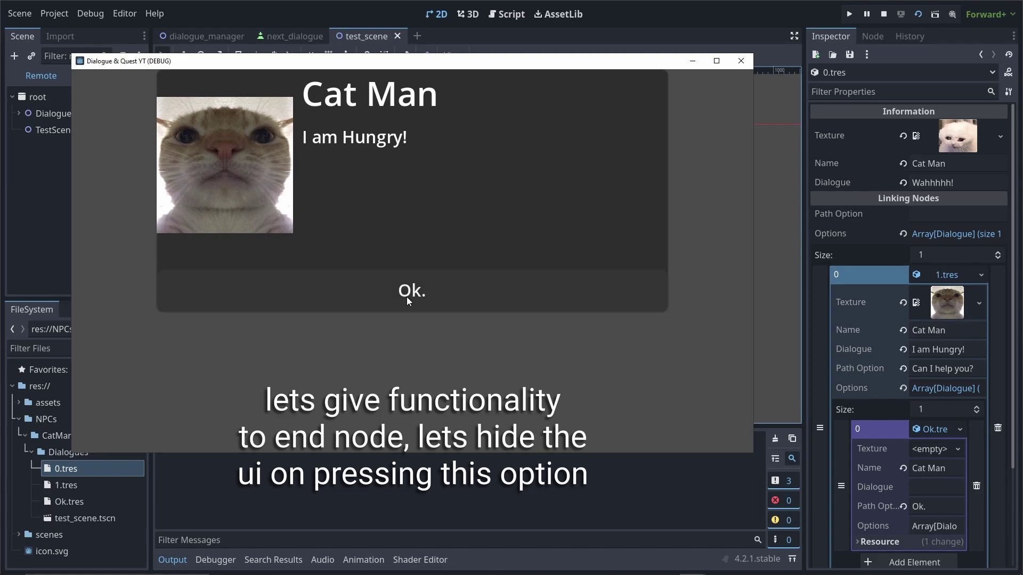
{"action": "left_click", "coordinate": [407, 298]}
Stop the game and add DialogueManager.hide_dialogue() inside next_dialogue's no-options check
{"action": "key", "text": "F8"}
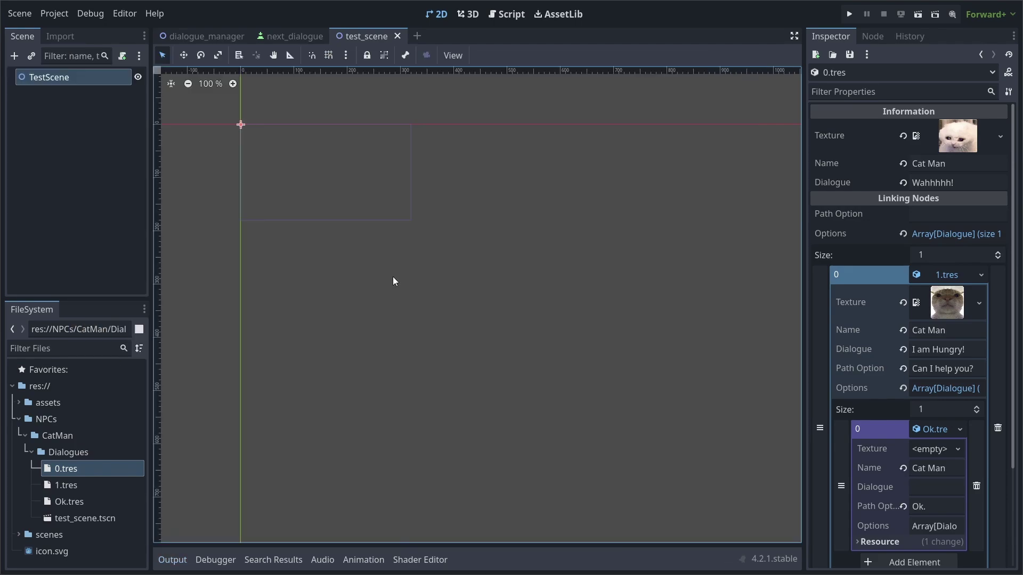
{"action": "key", "text": "ctrl+Tab"}
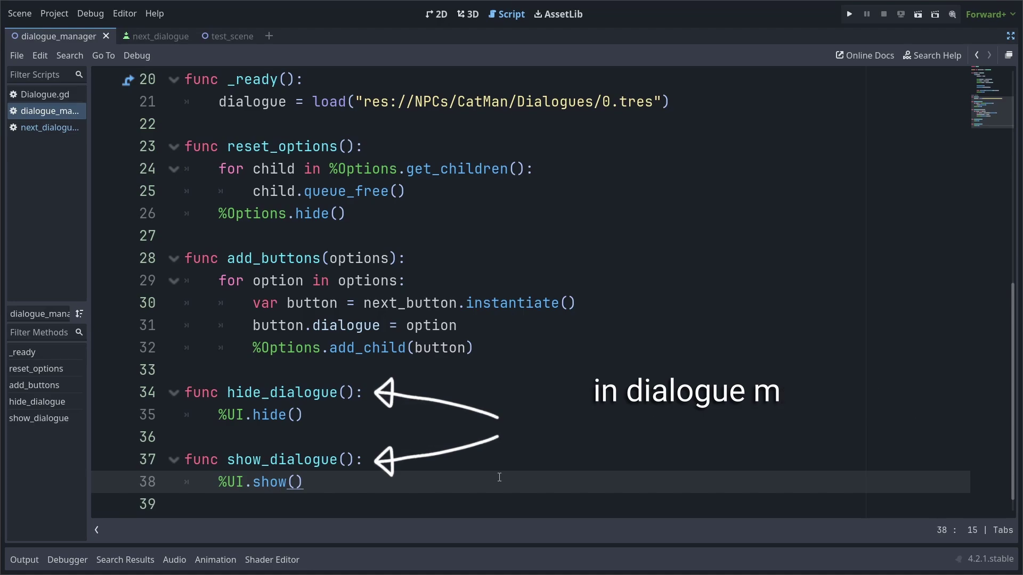
{"action": "left_click", "coordinate": [157, 37]}
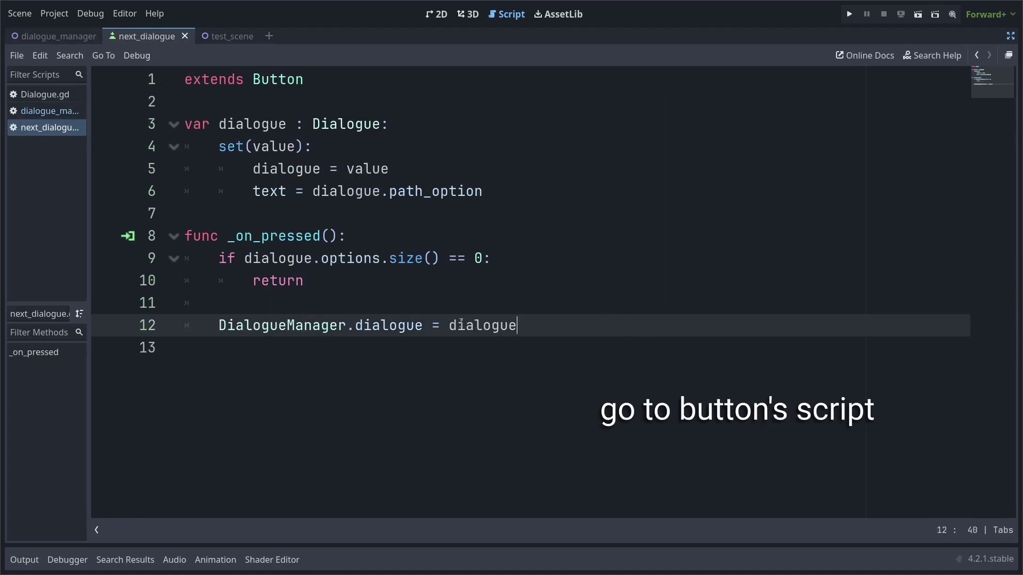
{"action": "key", "text": "Up"}
{"action": "key", "text": "Up"}
{"action": "key", "text": "Up"}
{"action": "key", "text": "Return"}
{"action": "type", "text": "DialogueManager.hide_dialogue()"}
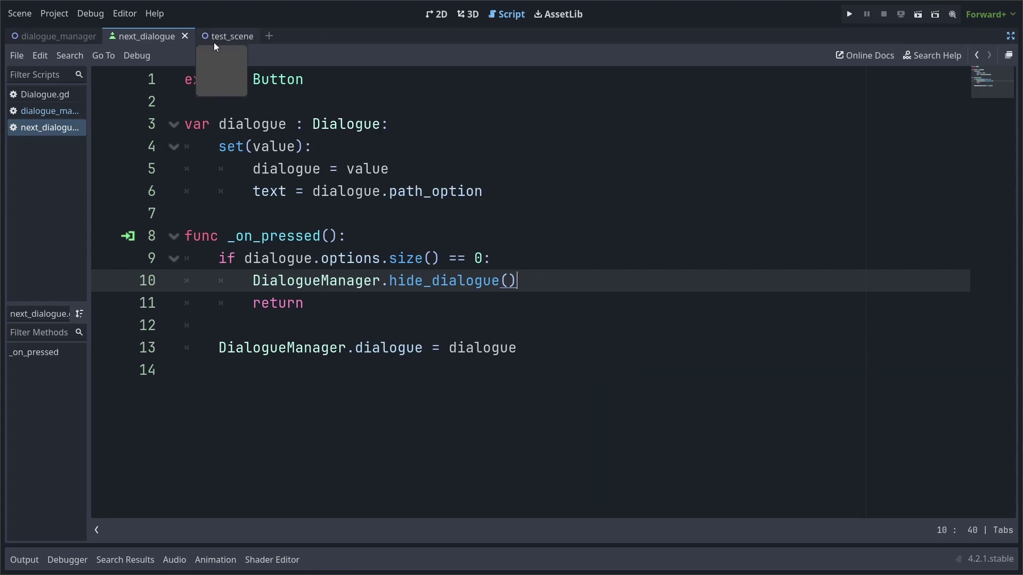
Test that choosing 'Ok.' closes the dialogue, then hide the UI node by default and save
{"action": "left_click", "coordinate": [213, 43]}
{"action": "key", "text": "F6"}
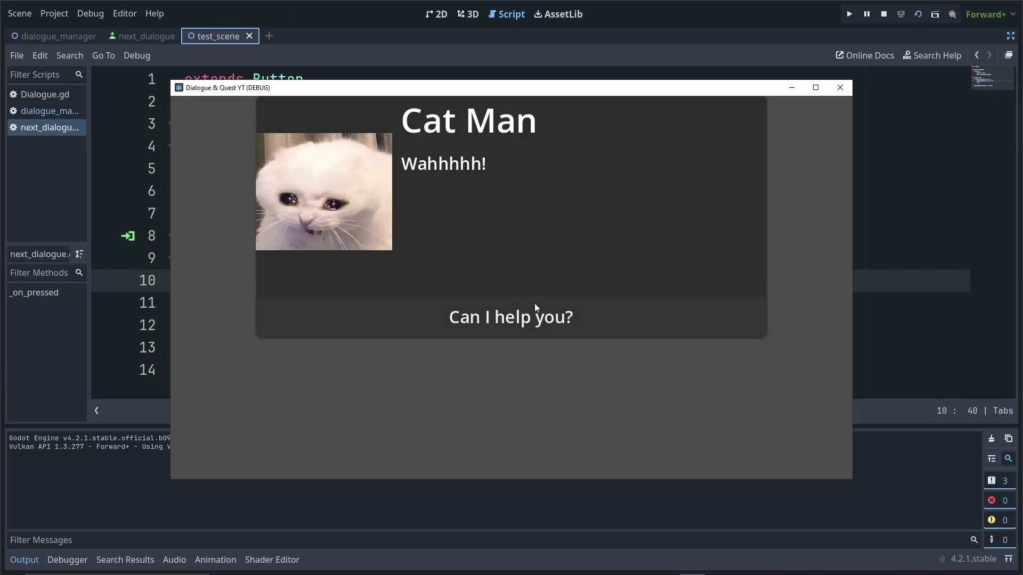
{"action": "left_click", "coordinate": [535, 312]}
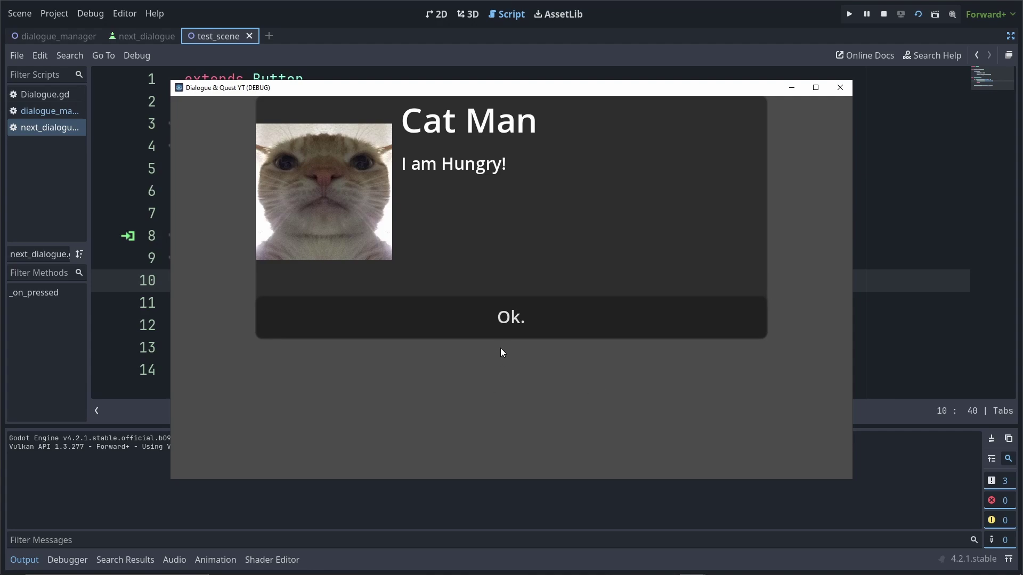
{"action": "left_click", "coordinate": [510, 318]}
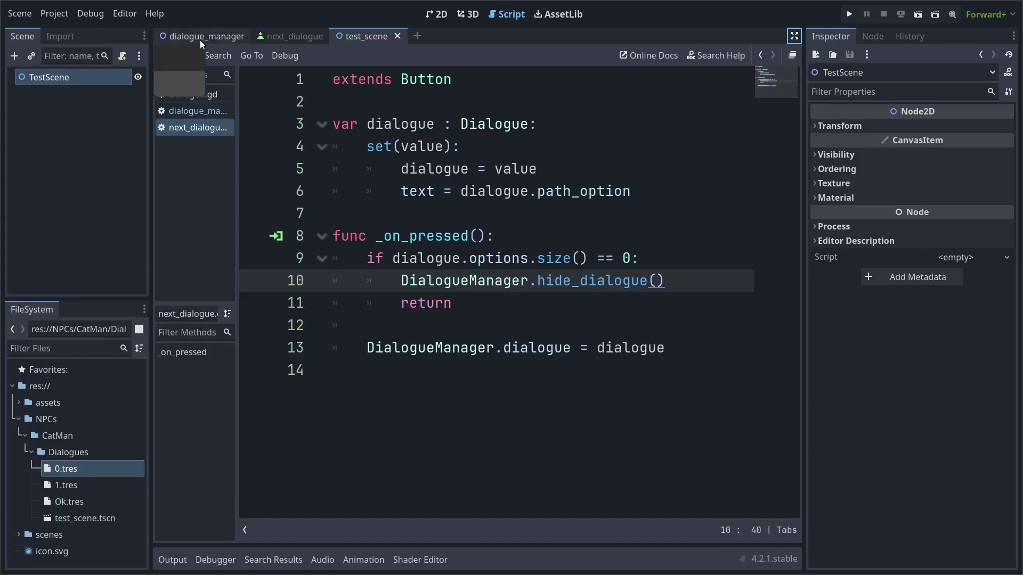
{"action": "left_click", "coordinate": [140, 93]}
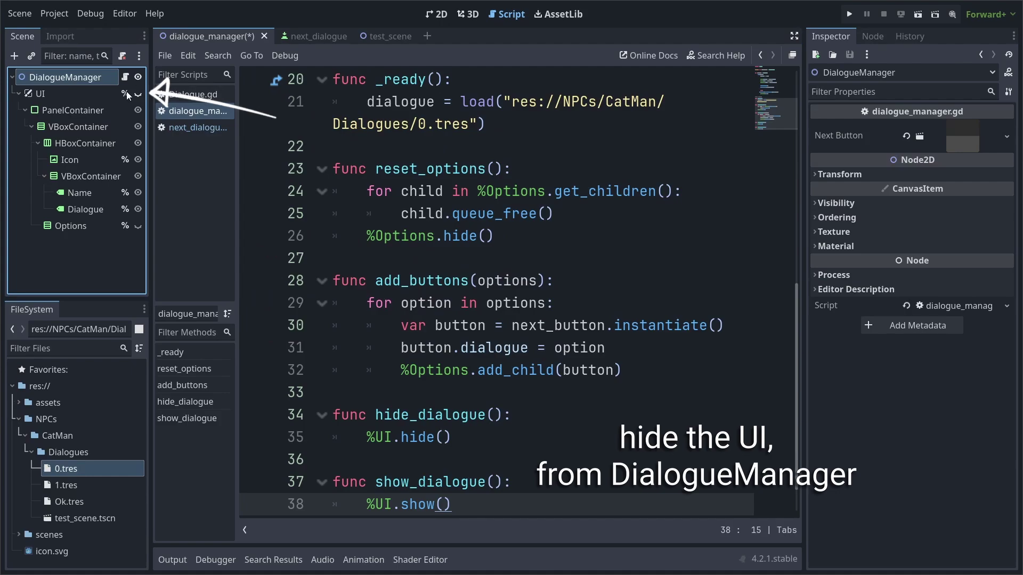
{"action": "key", "text": "ctrl+s"}
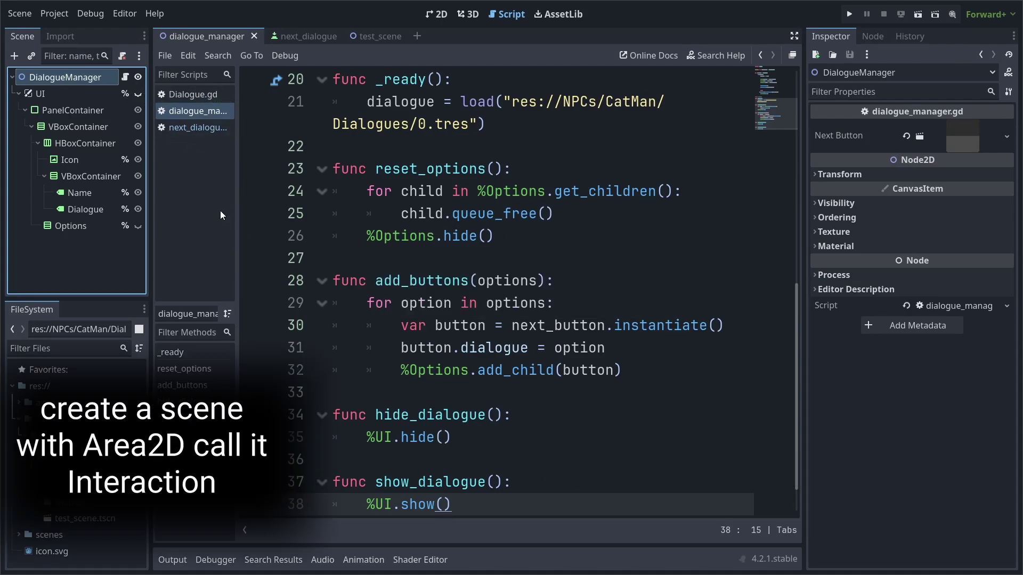
Create a new scene with an Area2D root named Interaction
{"action": "left_click", "coordinate": [417, 36]}
{"action": "left_click", "coordinate": [58, 152]}
{"action": "type", "text": "area2d"}
{"action": "key", "text": "Return"}
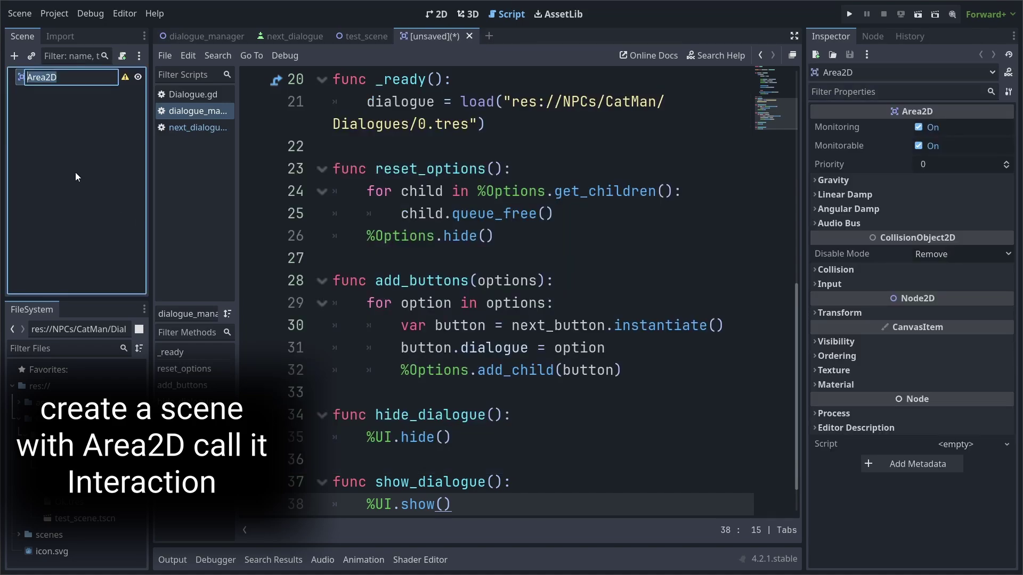
{"action": "type", "text": "Interaction"}
{"action": "key", "text": "Return"}
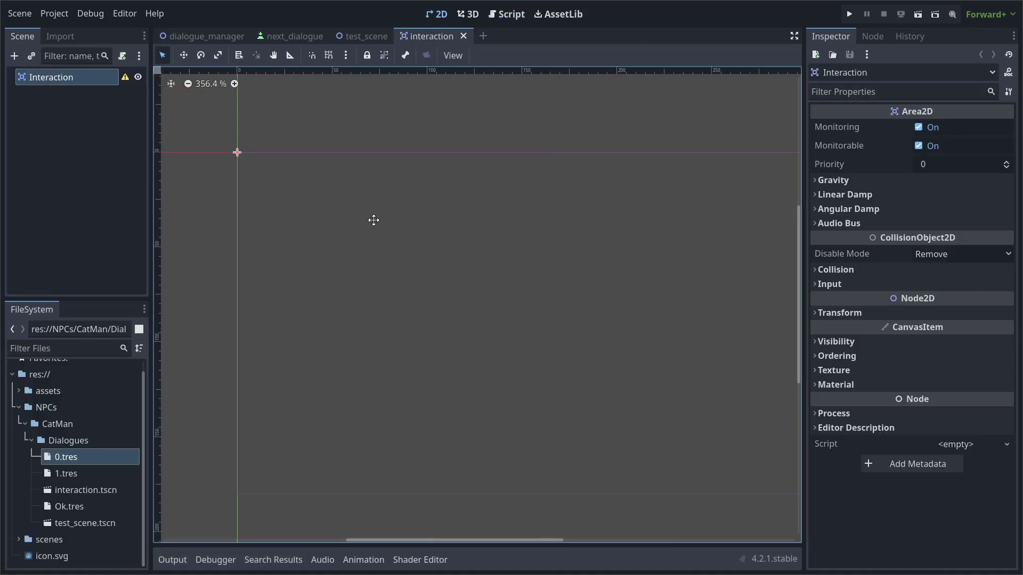
Add a CollisionShape2D with a new rectangle shape, save, and move both scenes into the scenes folder
{"action": "left_click", "coordinate": [14, 56]}
{"action": "type", "text": "colli"}
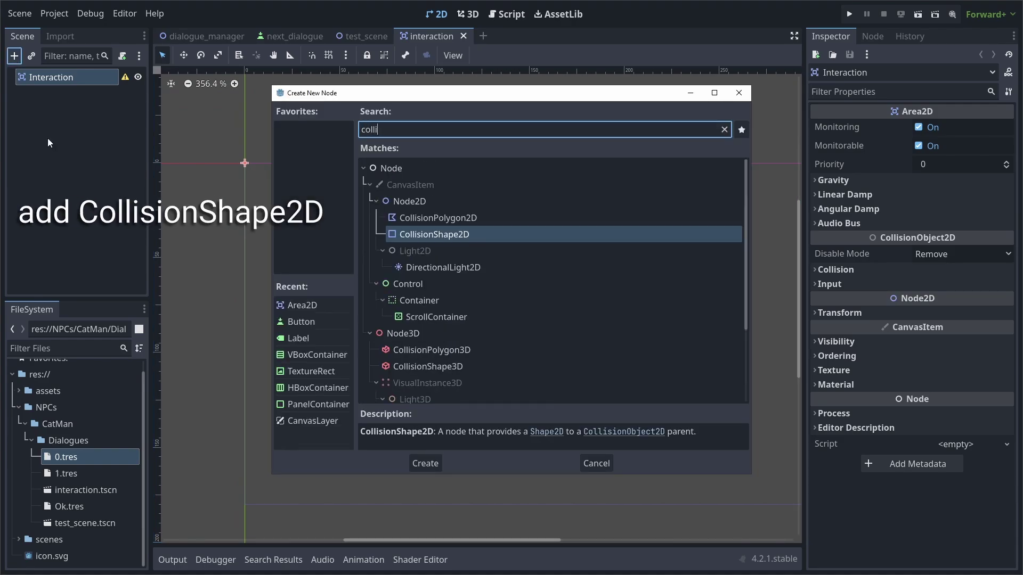
{"action": "key", "text": "Return"}
{"action": "left_click", "coordinate": [973, 128]}
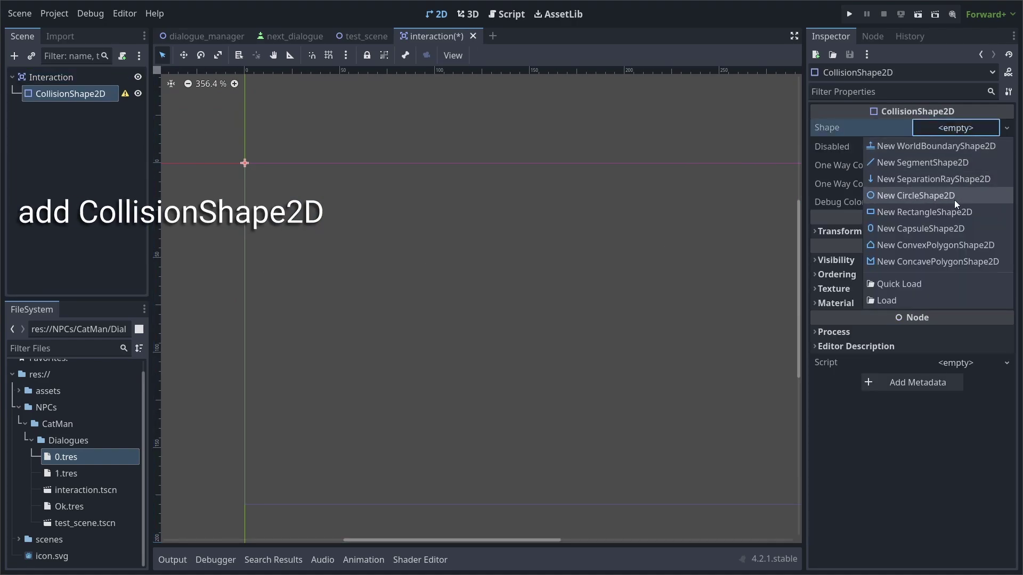
{"action": "left_click", "coordinate": [937, 216]}
{"action": "key", "text": "ctrl+s"}
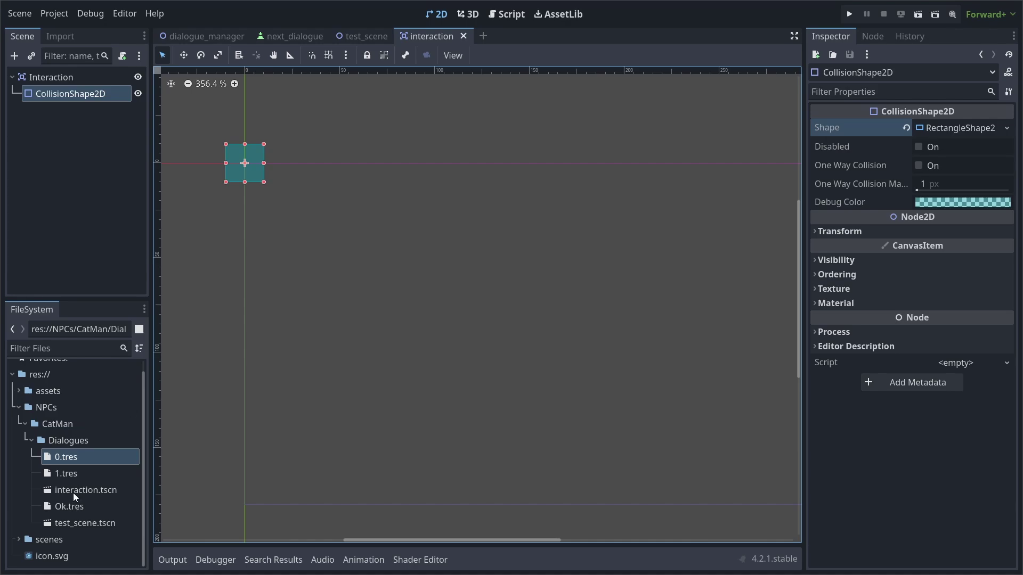
{"action": "left_click_drag", "start_coordinate": [74, 490], "coordinate": [49, 534]}
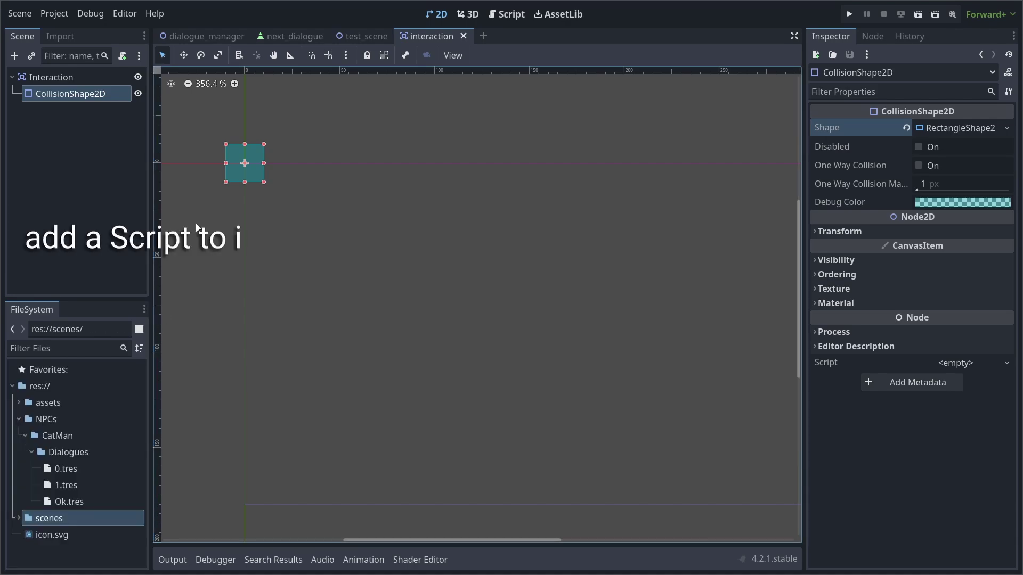
Attach a new interaction.gd script to Interaction, clear its template code, and save
{"action": "left_click", "coordinate": [69, 78]}
{"action": "left_click", "coordinate": [122, 56]}
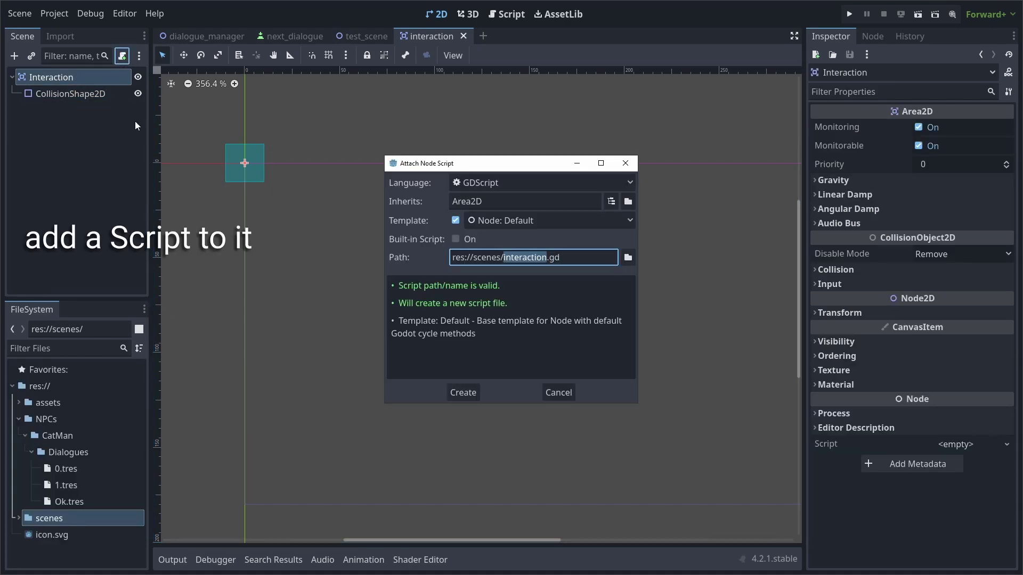
{"action": "left_click", "coordinate": [457, 390]}
{"action": "left_click", "coordinate": [415, 366]}
{"action": "key", "text": "shift+Up"}
{"action": "key", "text": "shift+Up"}
{"action": "key", "text": "shift+Up"}
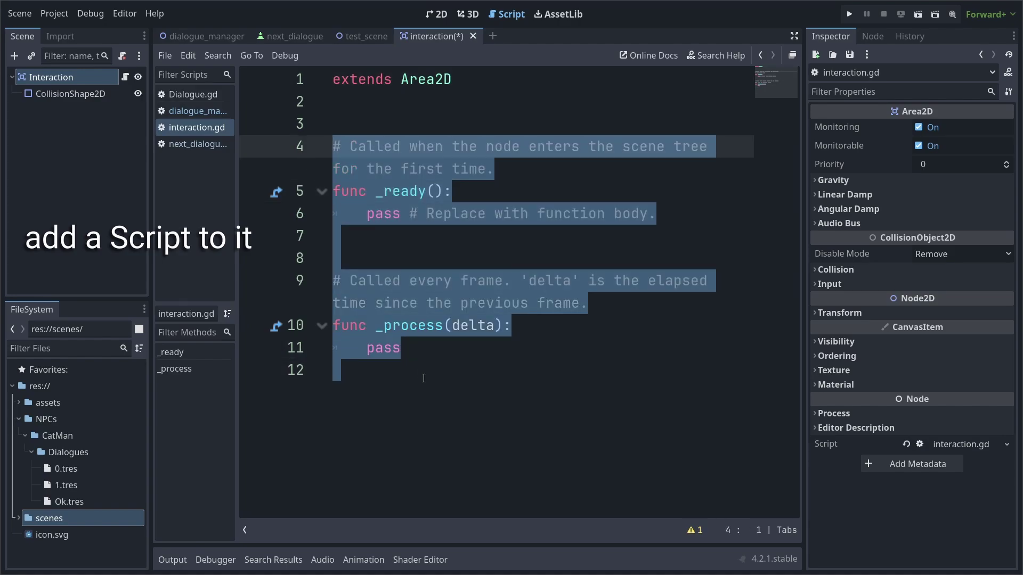
{"action": "key", "text": "BackSpace"}
{"action": "key", "text": "BackSpace"}
{"action": "key", "text": "ctrl+s"}
Connect the body_entered and body_exited signals to new handlers in interaction.gd and save
{"action": "left_click", "coordinate": [873, 39]}
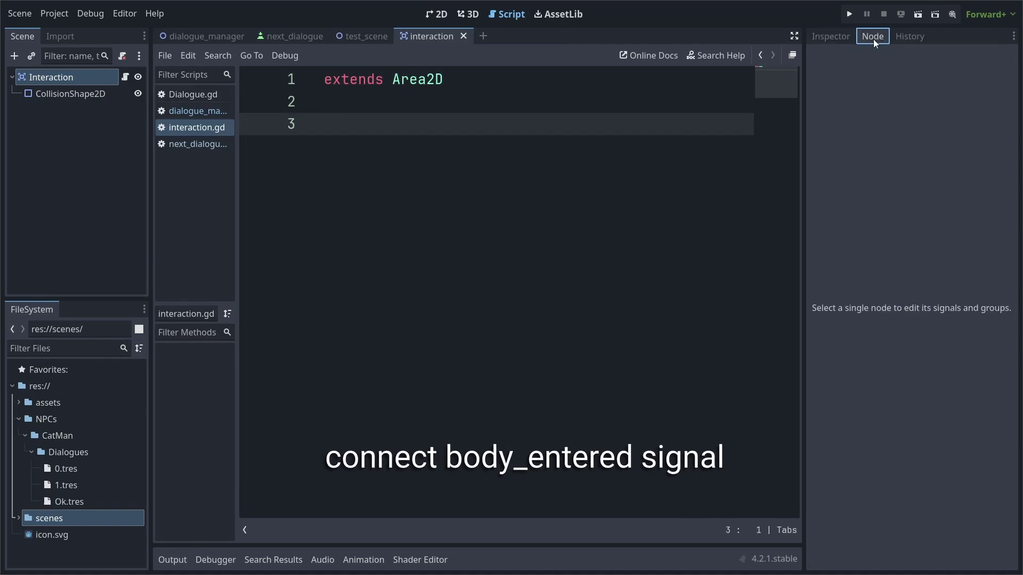
{"action": "left_click", "coordinate": [51, 77]}
{"action": "double_click", "coordinate": [884, 179]}
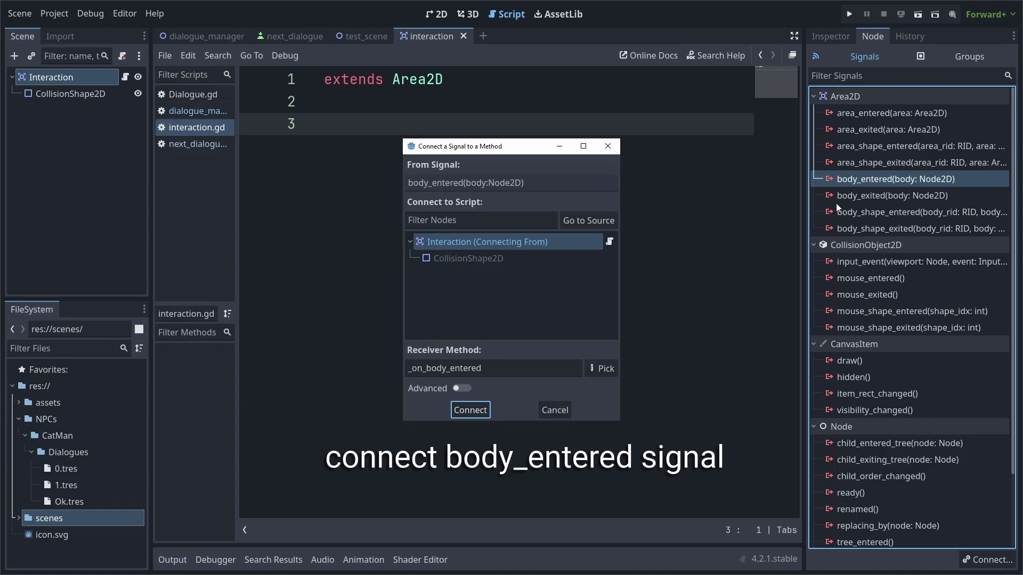
{"action": "left_click", "coordinate": [470, 410]}
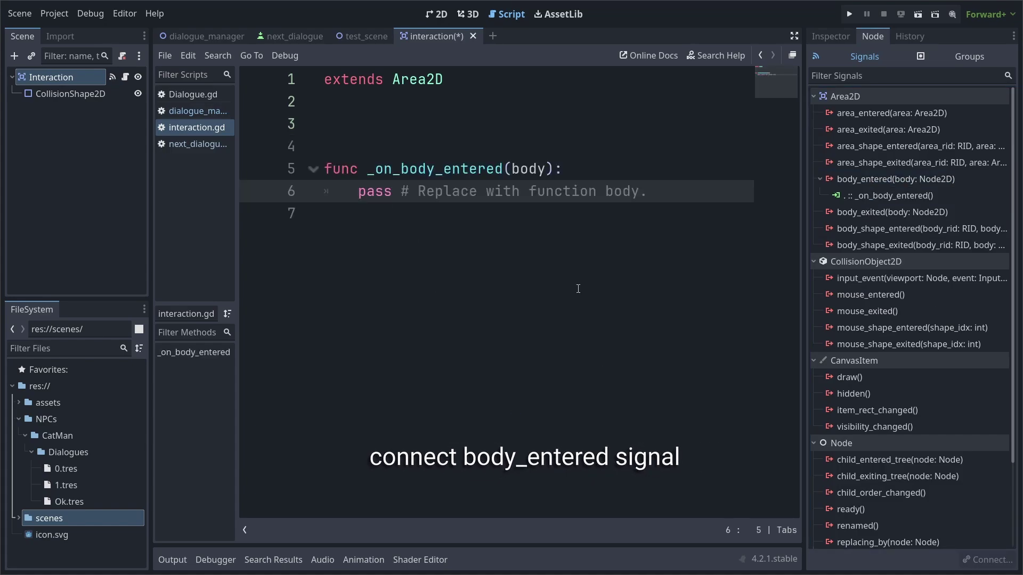
{"action": "key", "text": "ctrl+s"}
{"action": "double_click", "coordinate": [864, 212]}
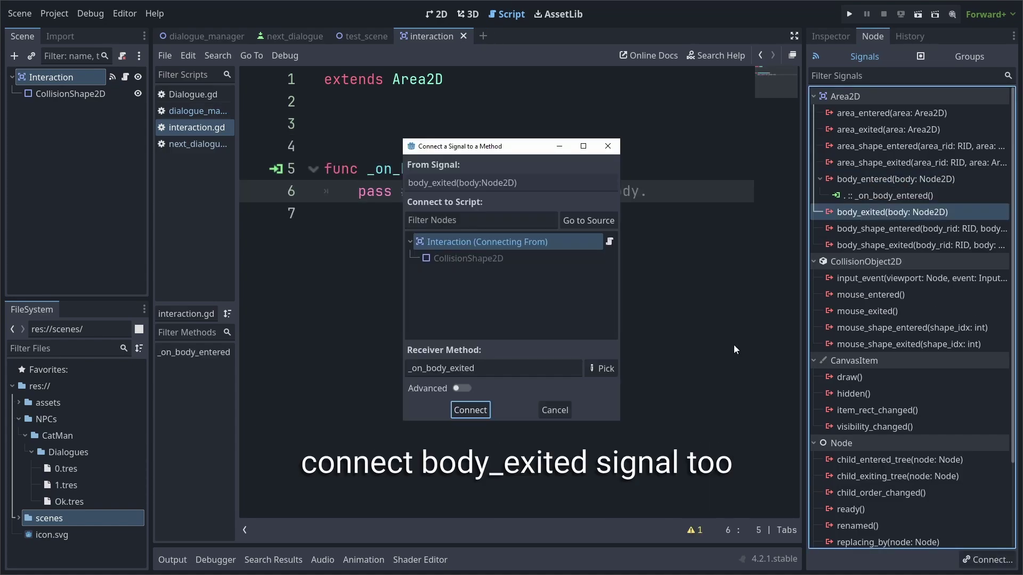
{"action": "key", "text": "Return"}
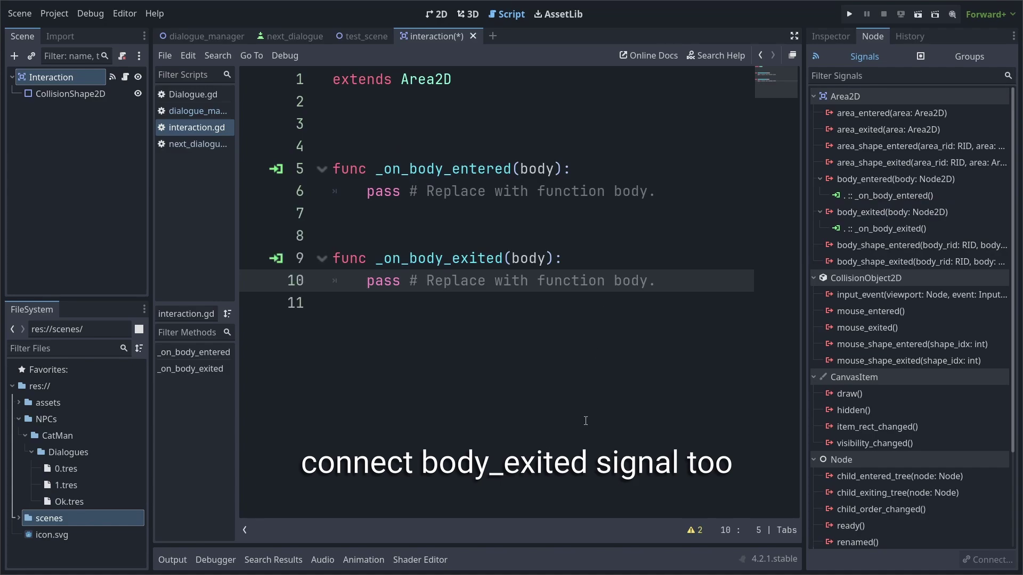
{"action": "key", "text": "ctrl+s"}
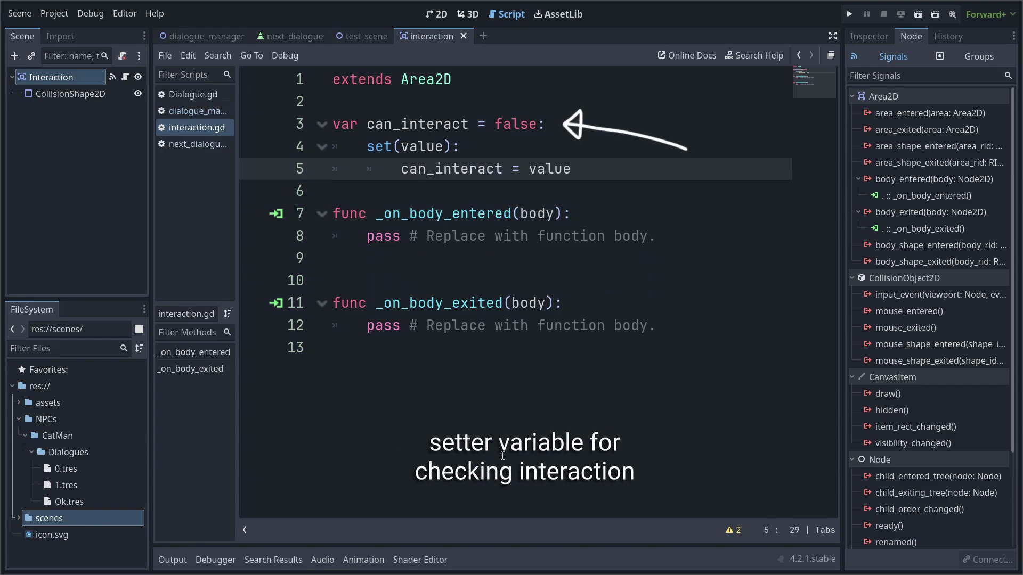
{"action": "key", "text": "ctrl+a"}
Add a Label above the collision shape with text '!' centred horizontally
{"action": "type", "text": "la"}
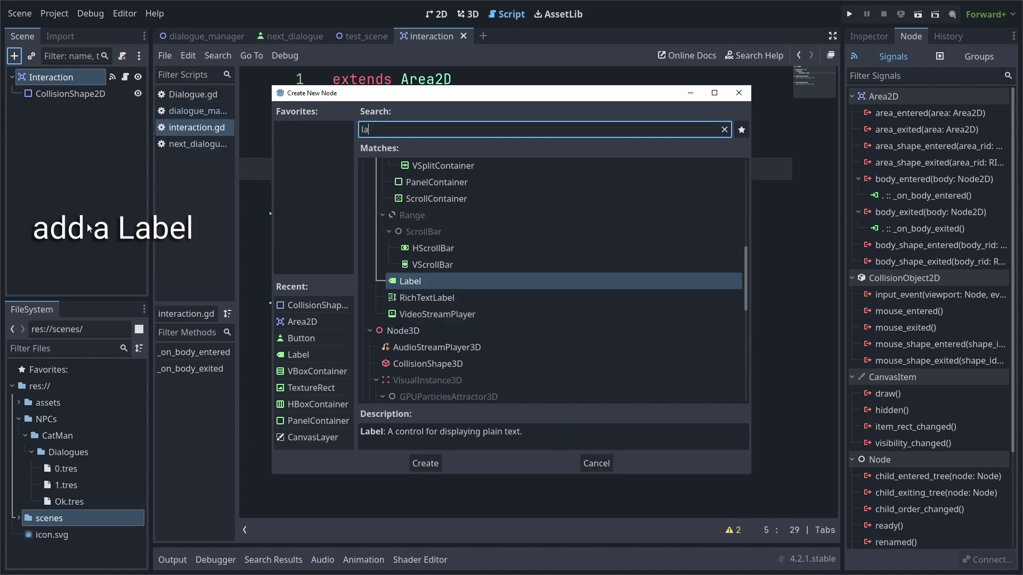
{"action": "type", "text": "bel"}
{"action": "key", "text": "Return"}
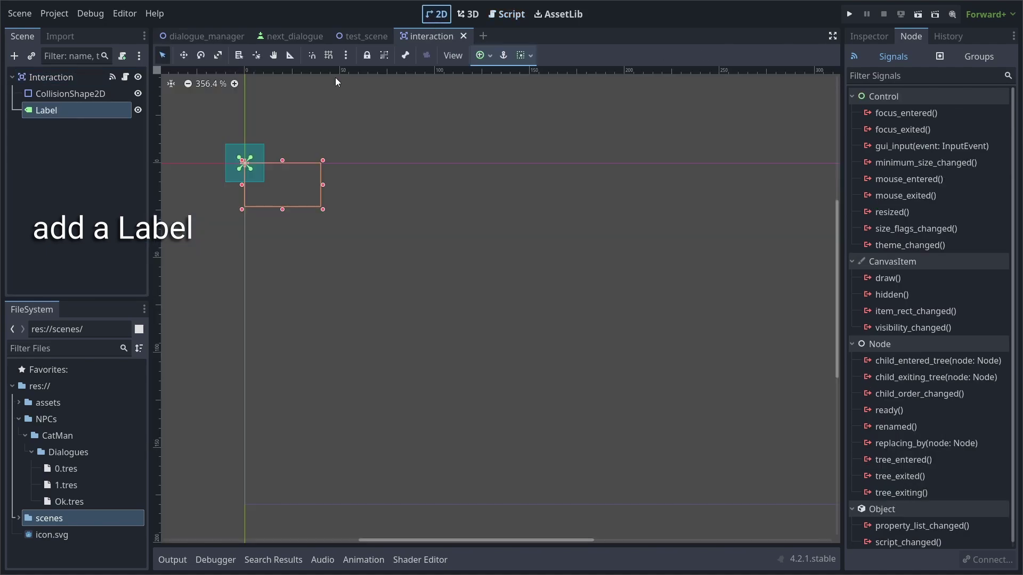
{"action": "key", "text": "w"}
{"action": "left_click_drag", "start_coordinate": [395, 230], "coordinate": [350, 151]}
{"action": "left_click", "coordinate": [869, 36]}
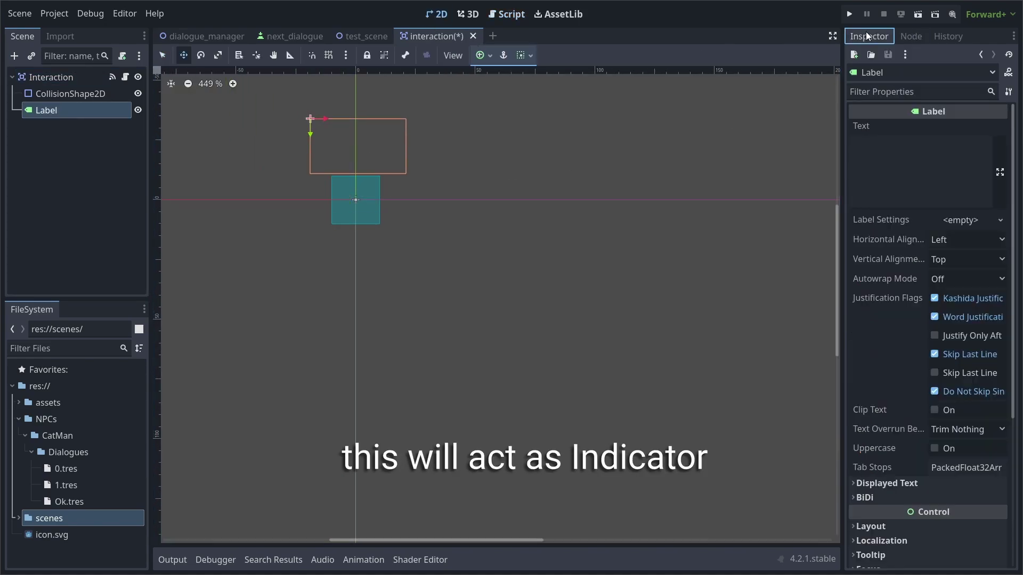
{"action": "left_click", "coordinate": [906, 173]}
{"action": "type", "text": "!"}
{"action": "left_click", "coordinate": [967, 239]}
{"action": "left_click", "coordinate": [951, 274]}
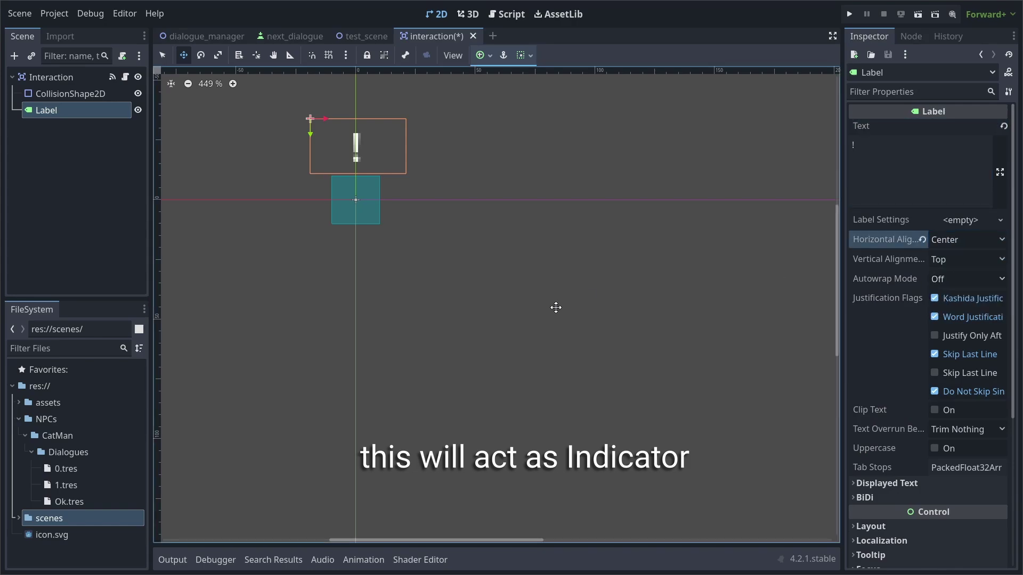
Tint the Label yellow through Modulate and hide it in the scene
{"action": "scroll", "coordinate": [887, 311], "scroll_direction": "down", "scroll_amount": 5}
{"action": "left_click", "coordinate": [874, 436]}
{"action": "left_click", "coordinate": [969, 354]}
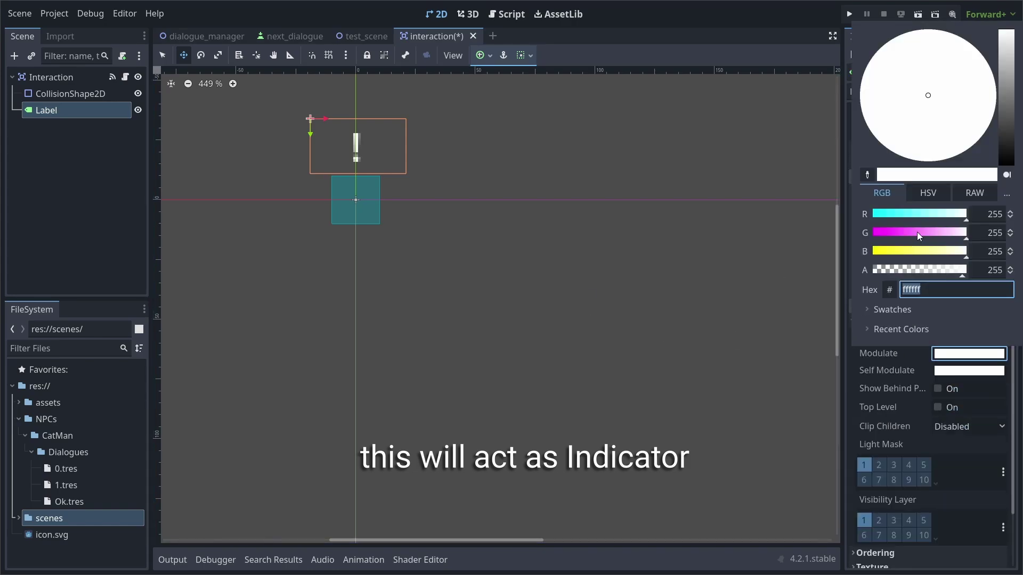
{"action": "left_click_drag", "start_coordinate": [961, 251], "coordinate": [523, 261]}
{"action": "left_click", "coordinate": [523, 261]}
{"action": "left_click", "coordinate": [138, 111]}
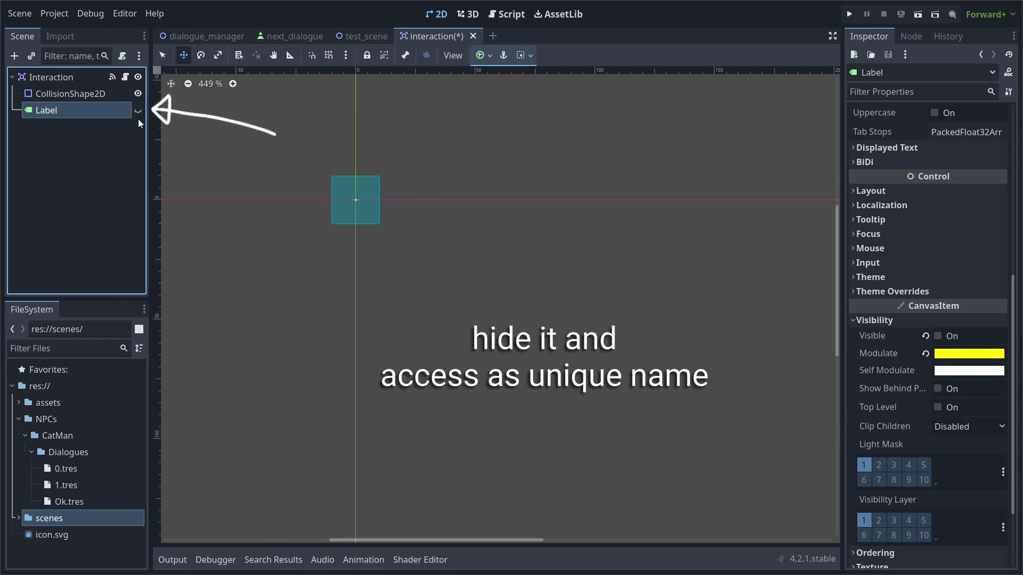
Make the Label a unique name and add %Label.visible = value to the can_interact setter, then save
{"action": "right_click", "coordinate": [93, 118]}
{"action": "left_click", "coordinate": [152, 419]}
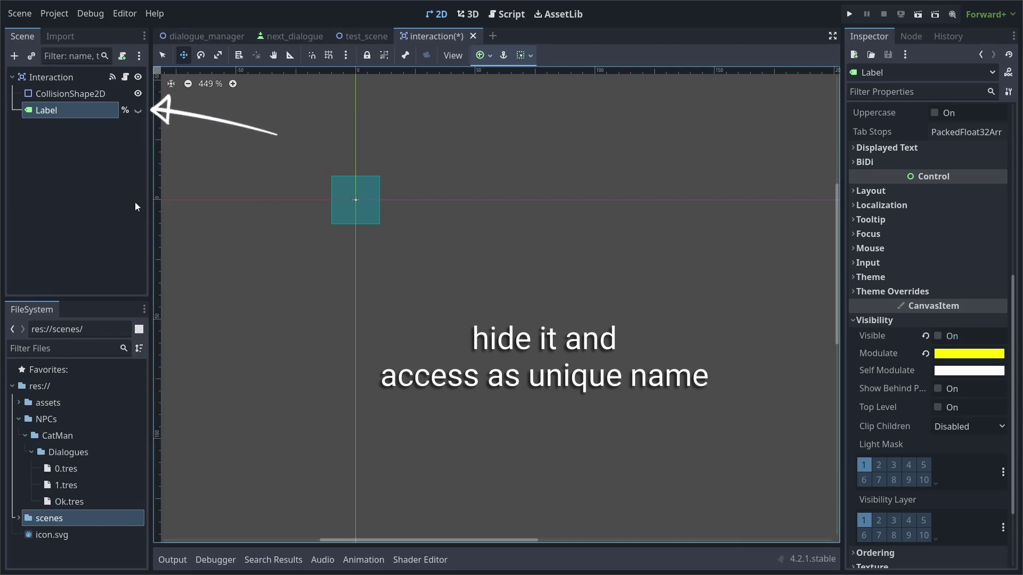
{"action": "left_click", "coordinate": [124, 77]}
{"action": "key", "text": "Return"}
{"action": "type", "text": "%Label.visible = value"}
{"action": "key", "text": "ctrl+s"}
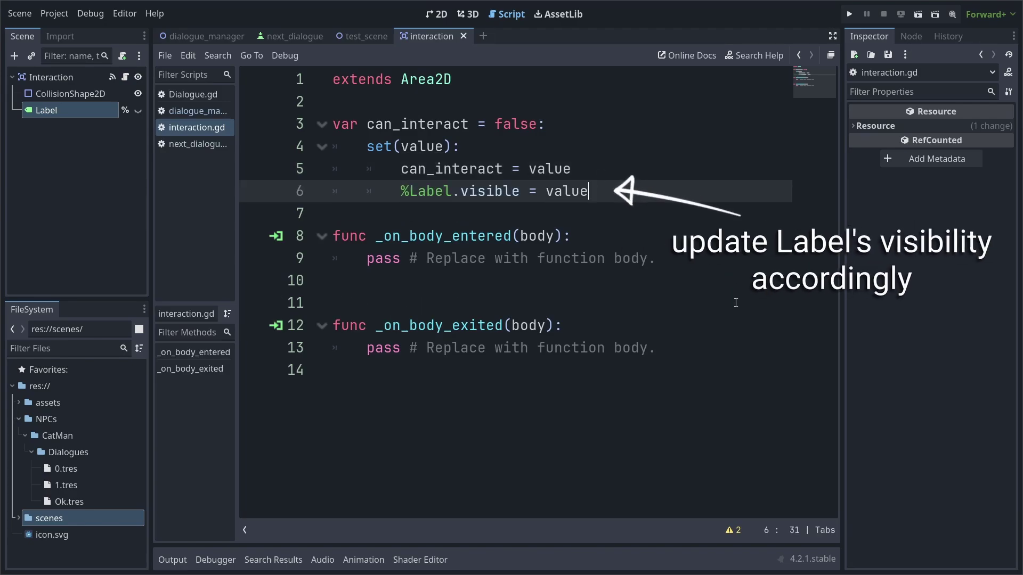
Replace the pass lines with can_interact = true on body enter and can_interact = false on exit, then save
{"action": "key", "text": "Down"}
{"action": "key", "text": "Down"}
{"action": "key", "text": "Down"}
{"action": "key", "text": "End"}
{"action": "key", "text": "shift+Home"}
{"action": "type", "text": "can_interact = true"}
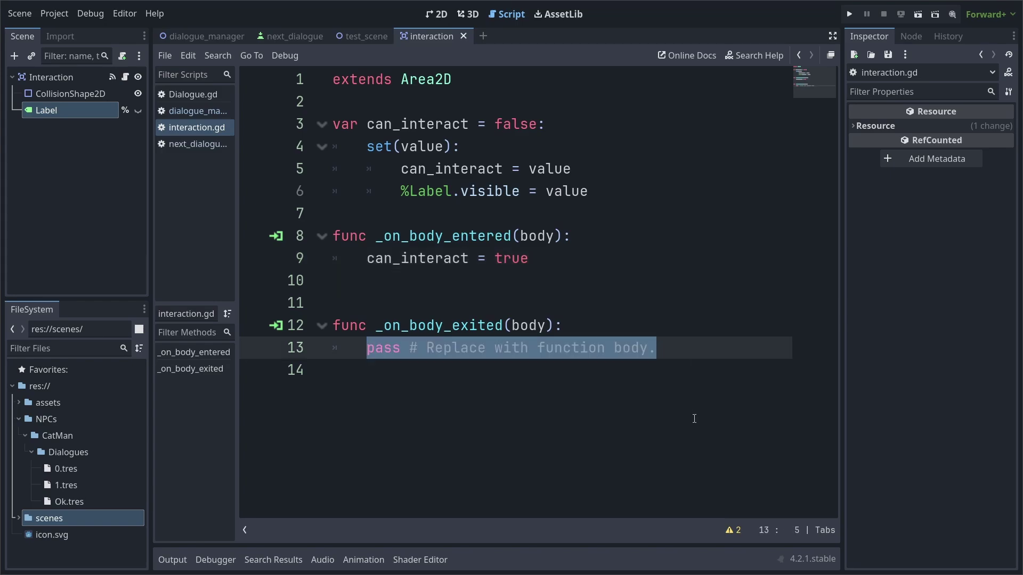
{"action": "type", "text": "can_interact = false"}
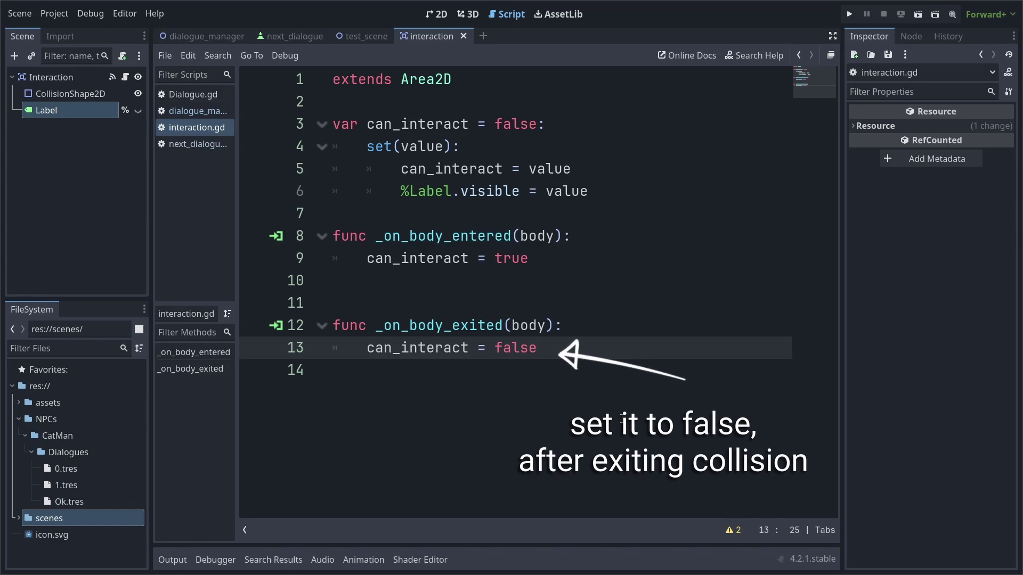
{"action": "key", "text": "Return"}
{"action": "key", "text": "BackSpace"}
{"action": "key", "text": "Return"}
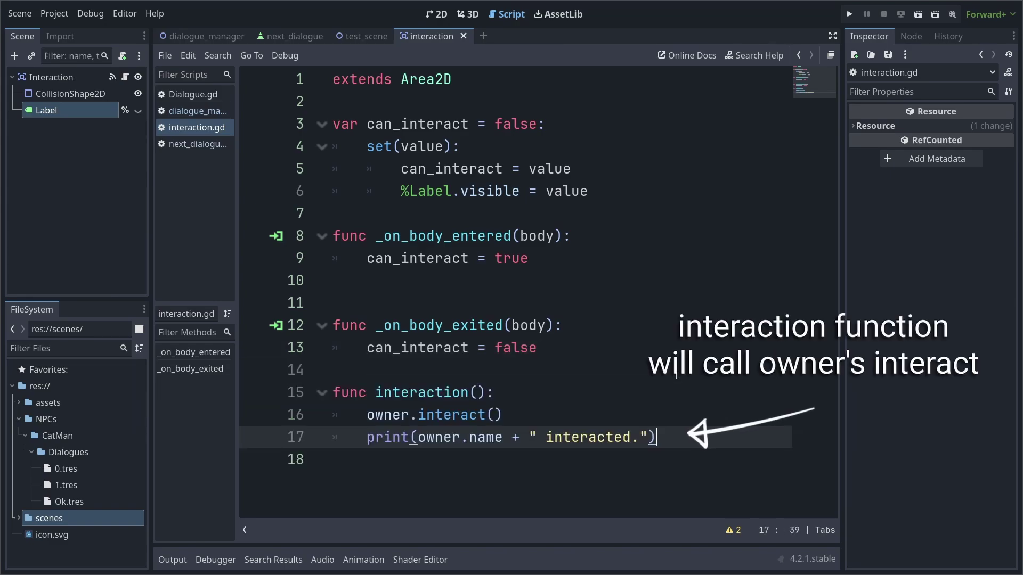
{"action": "key", "text": "ctrl+s"}
{"action": "left_click", "coordinate": [831, 38]}
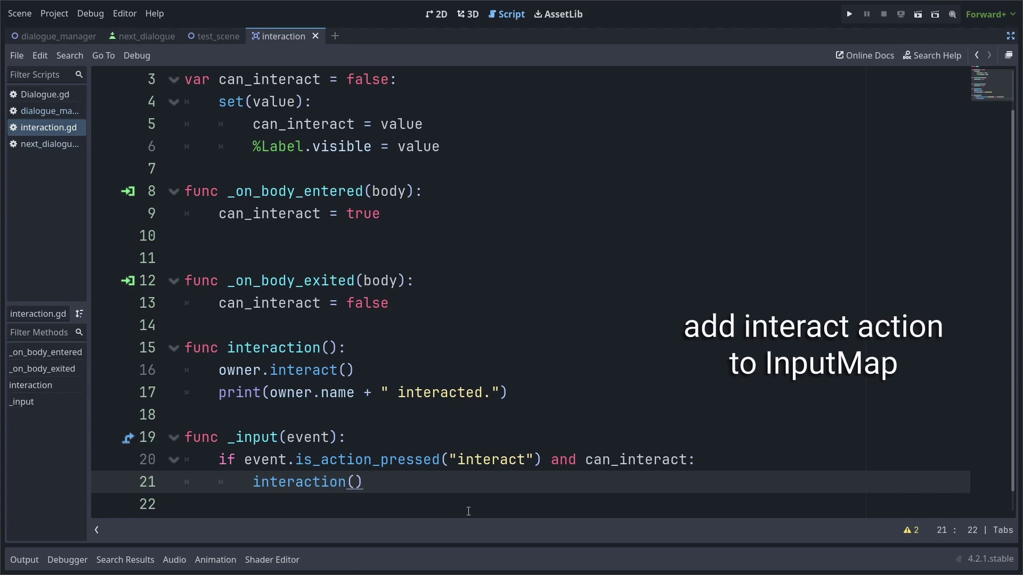
Add an 'interact' action bound to the E key in the Project Settings Input Map
{"action": "left_click", "coordinate": [54, 13]}
{"action": "left_click", "coordinate": [69, 30]}
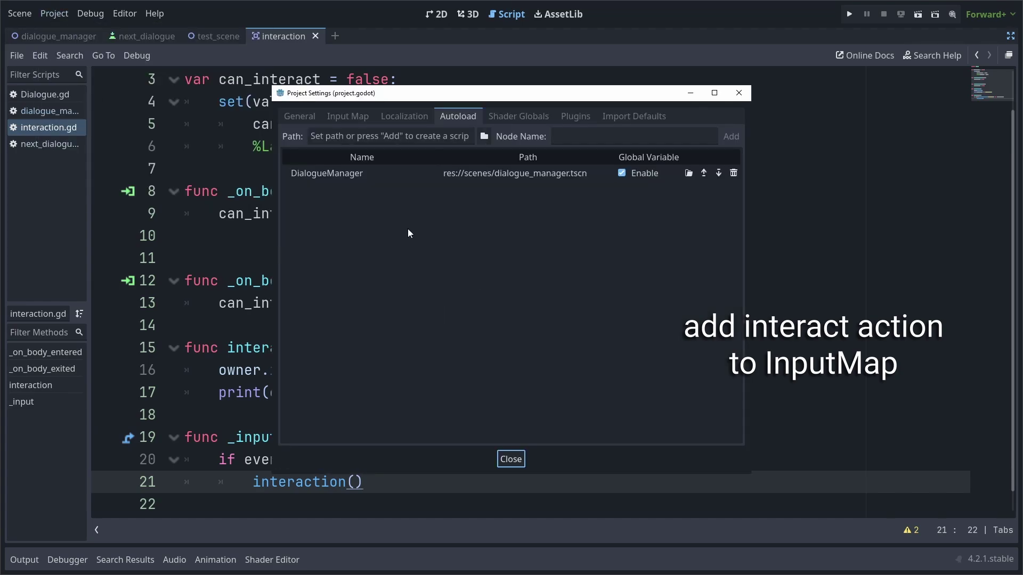
{"action": "left_click", "coordinate": [347, 117]}
{"action": "left_click", "coordinate": [357, 157]}
{"action": "type", "text": "interact"}
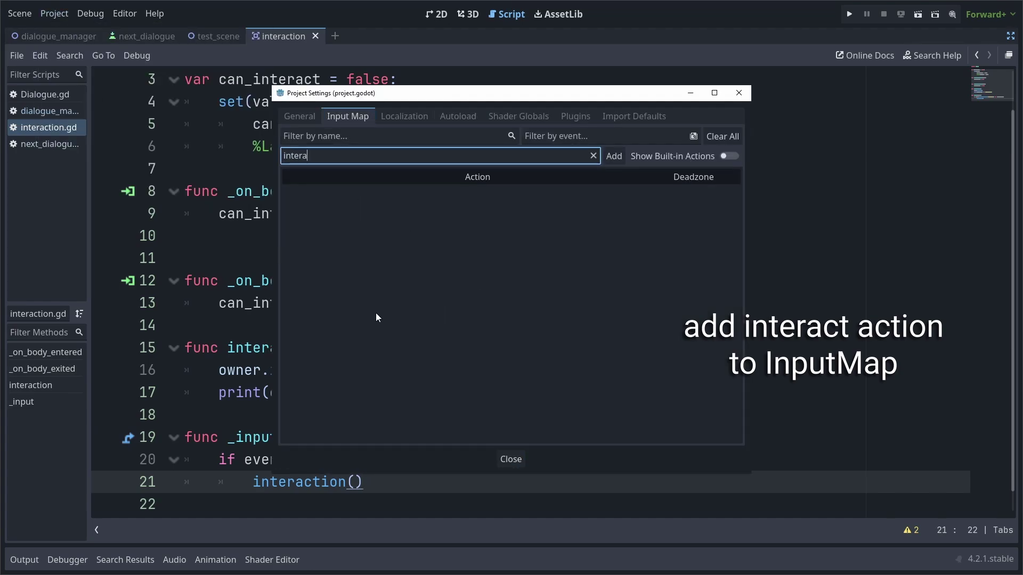
{"action": "key", "text": "Return"}
{"action": "left_click", "coordinate": [719, 192]}
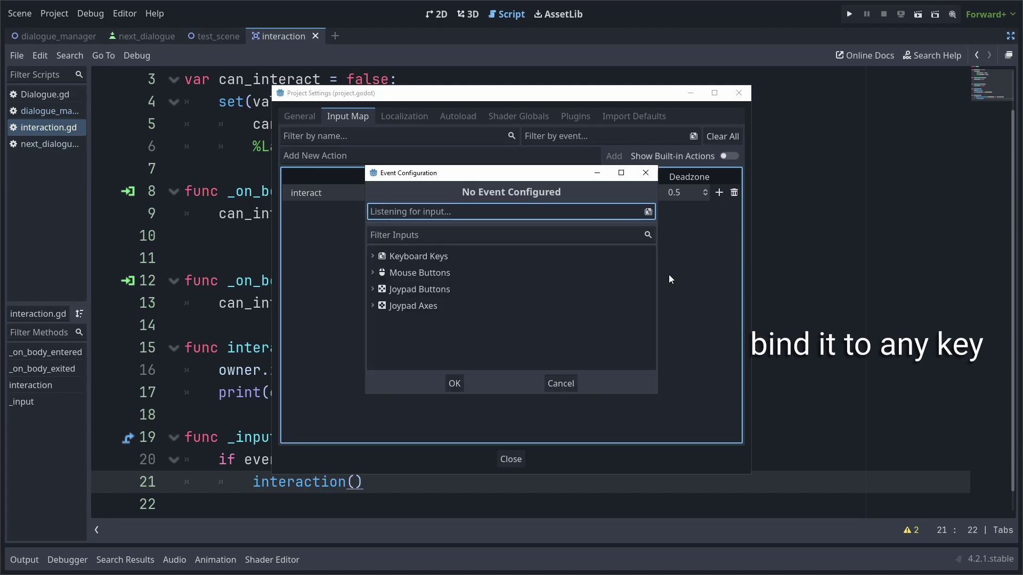
{"action": "key", "text": "e"}
{"action": "left_click", "coordinate": [456, 384]}
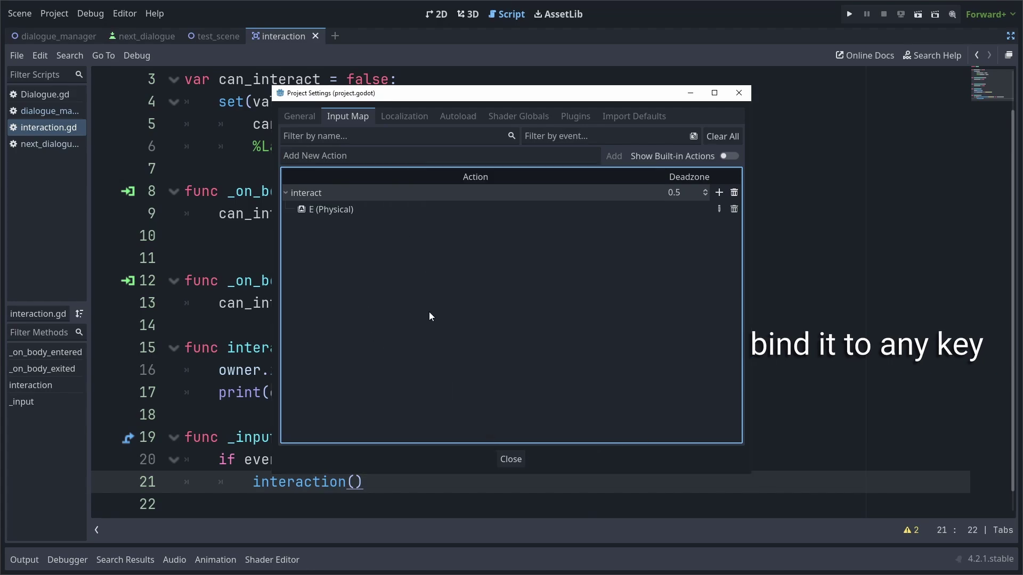
{"action": "left_click", "coordinate": [527, 457]}
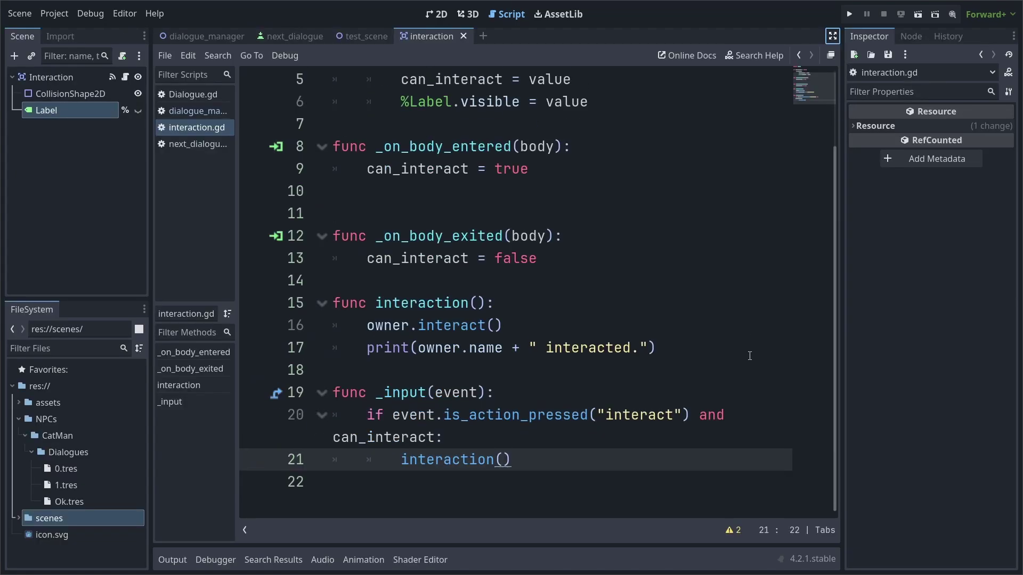
Create a CharacterBody2D root node and rename it CatMan
{"action": "left_click", "coordinate": [104, 153]}
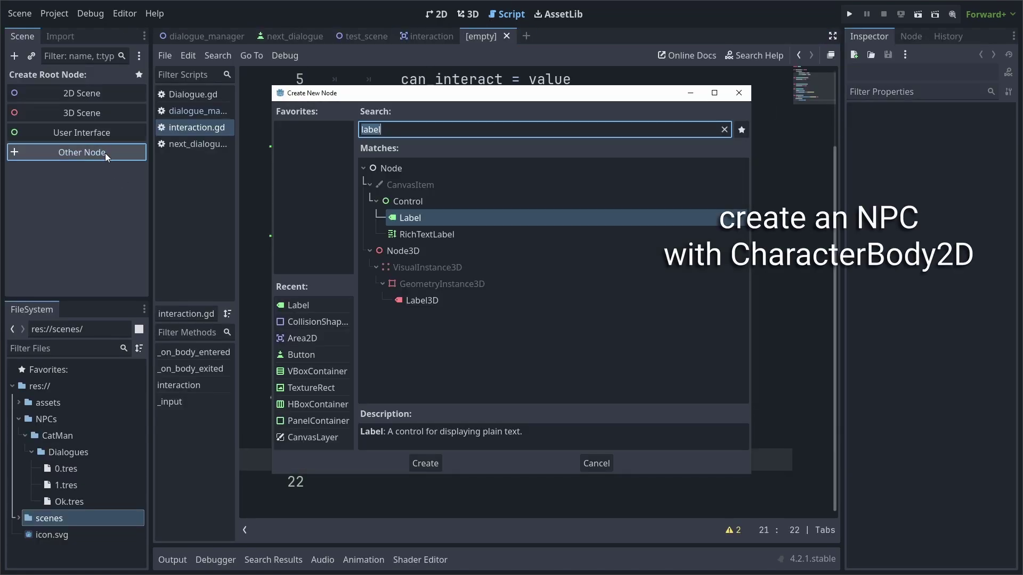
{"action": "type", "text": "charac"}
{"action": "key", "text": "Return"}
{"action": "key", "text": "F2"}
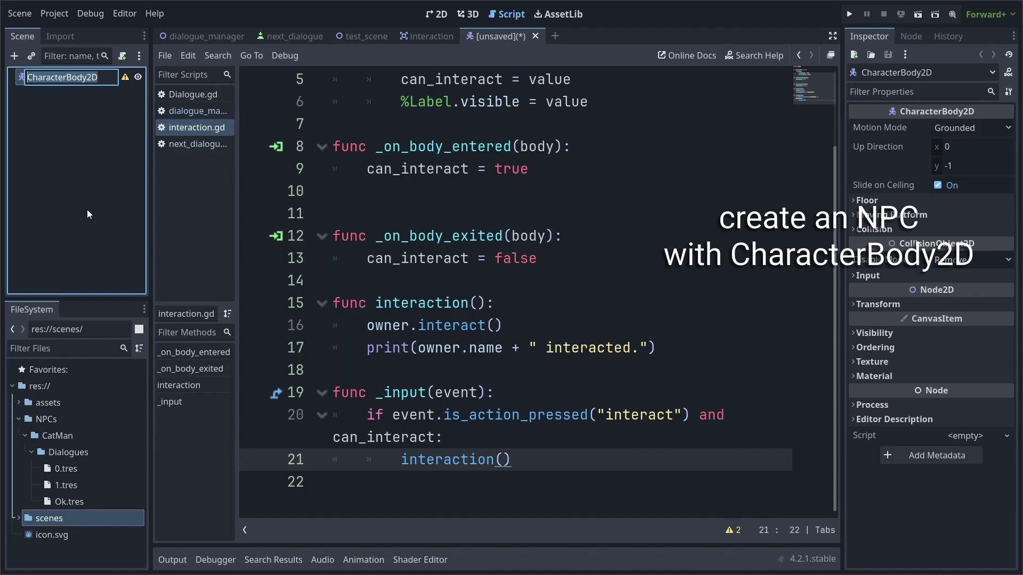
{"action": "type", "text": "CatMan"}
{"action": "key", "text": "Return"}
Add a Sprite2D child with the cat texture, scaled down to about a tenth
{"action": "left_click", "coordinate": [15, 56]}
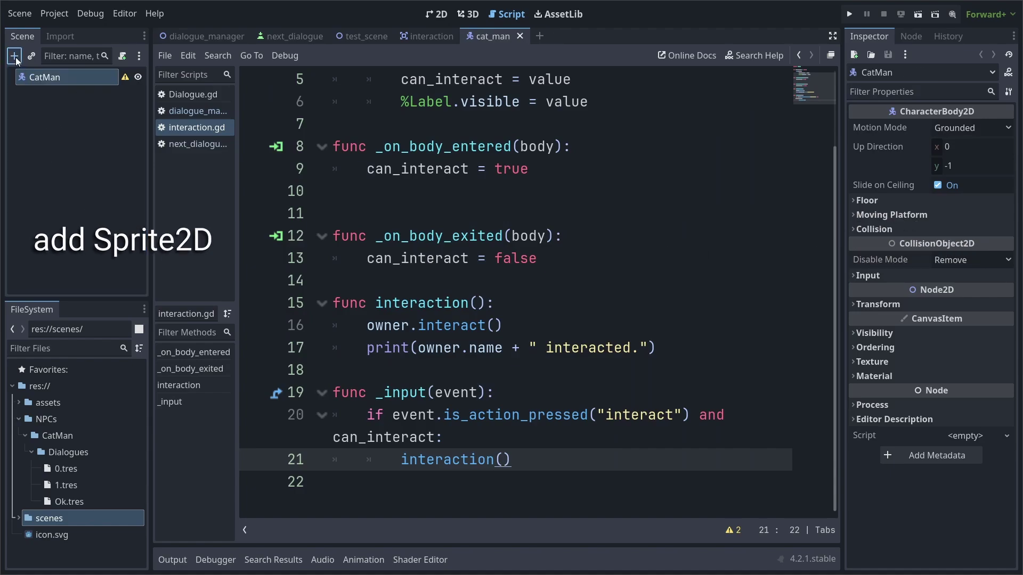
{"action": "type", "text": "spri"}
{"action": "key", "text": "Return"}
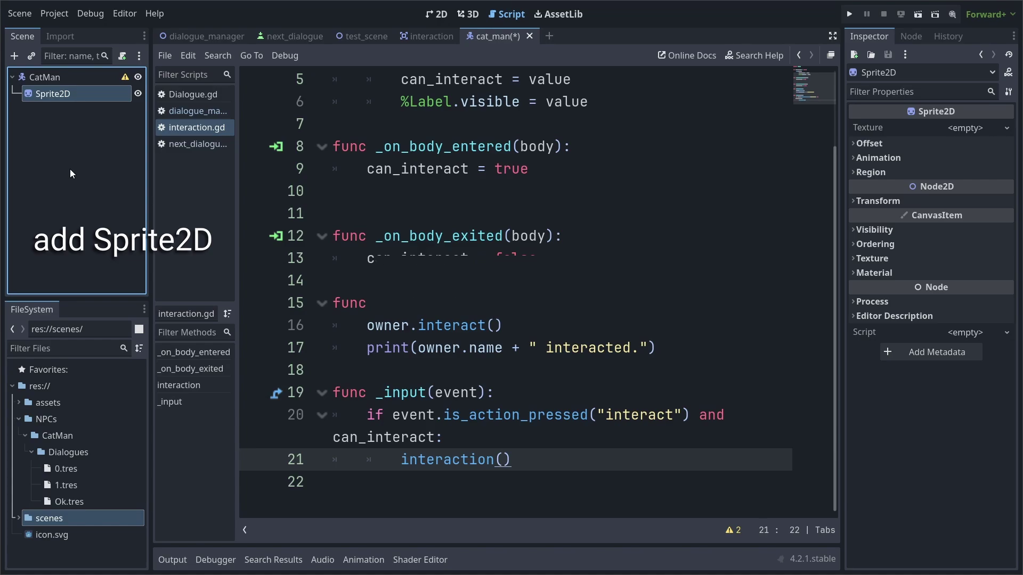
{"action": "left_click", "coordinate": [437, 13]}
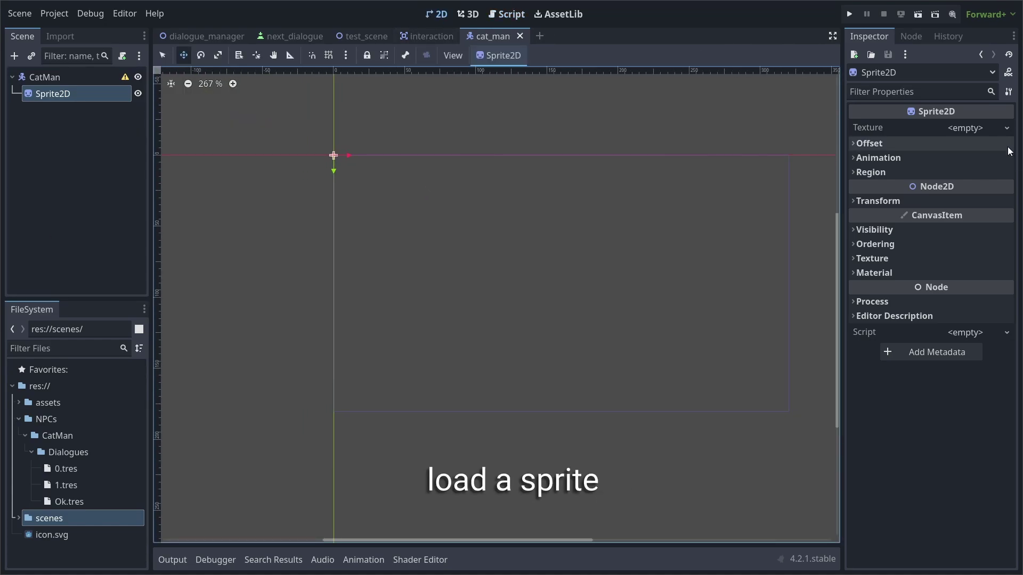
{"action": "left_click", "coordinate": [1007, 128]}
{"action": "left_click", "coordinate": [916, 410]}
{"action": "key", "text": "Return"}
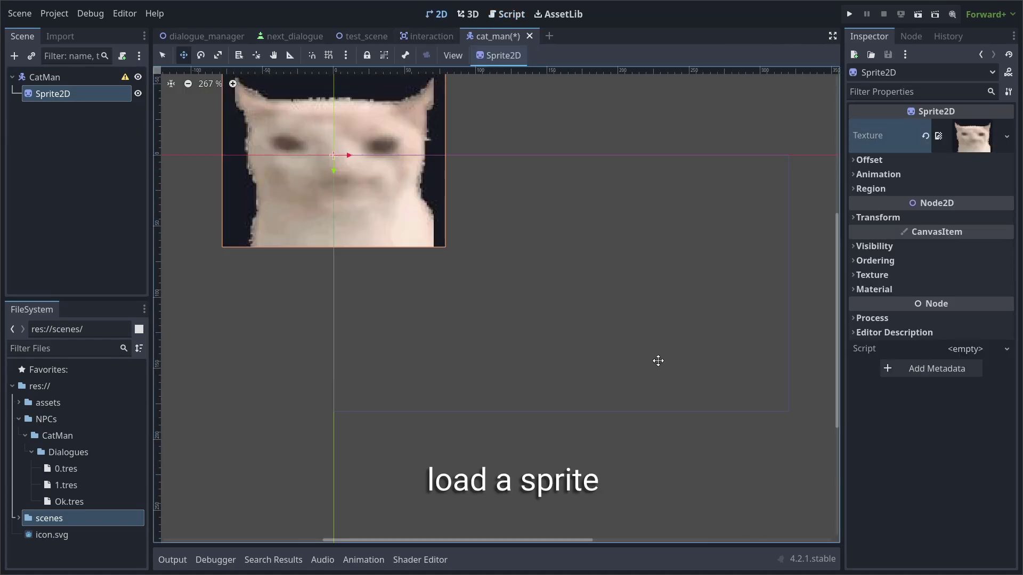
{"action": "key", "text": "s"}
{"action": "left_click_drag", "start_coordinate": [399, 220], "coordinate": [341, 161]}
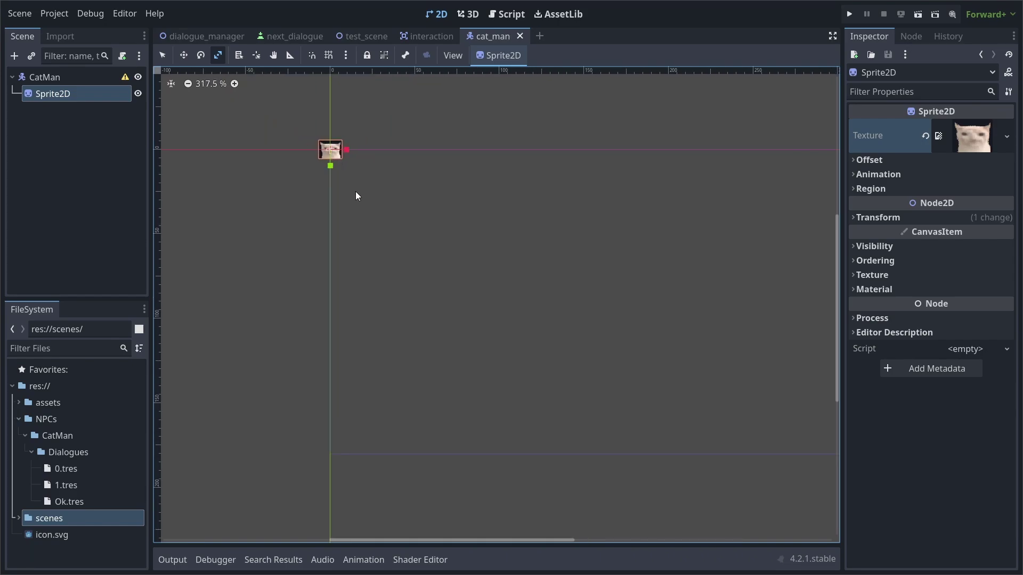
{"action": "scroll", "coordinate": [356, 191], "scroll_direction": "up", "scroll_amount": 4}
Instance interaction.tscn under CatMan and save the cat_man scene
{"action": "left_click", "coordinate": [44, 76]}
{"action": "left_click", "coordinate": [32, 55]}
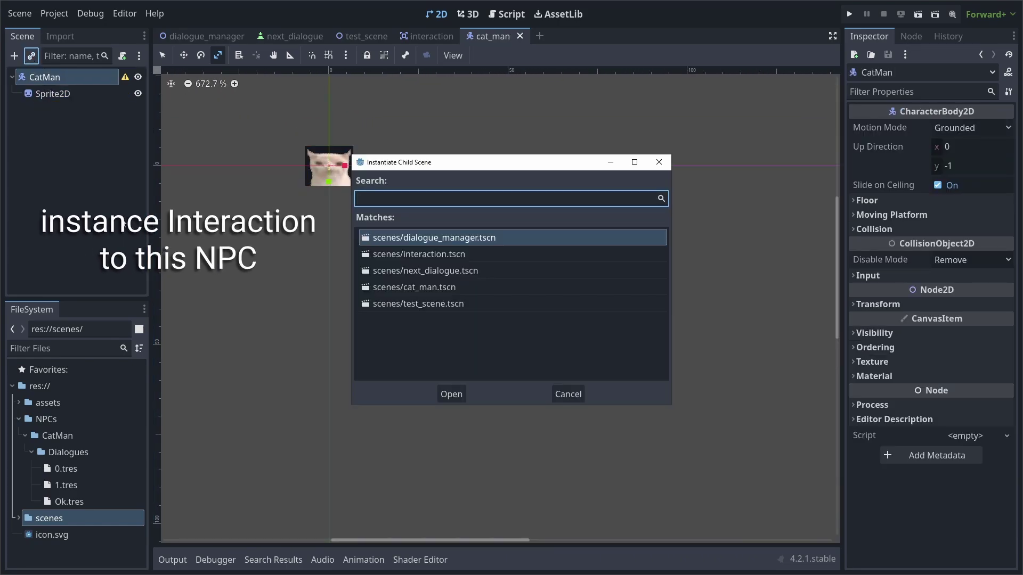
{"action": "key", "text": "Down"}
{"action": "key", "text": "Return"}
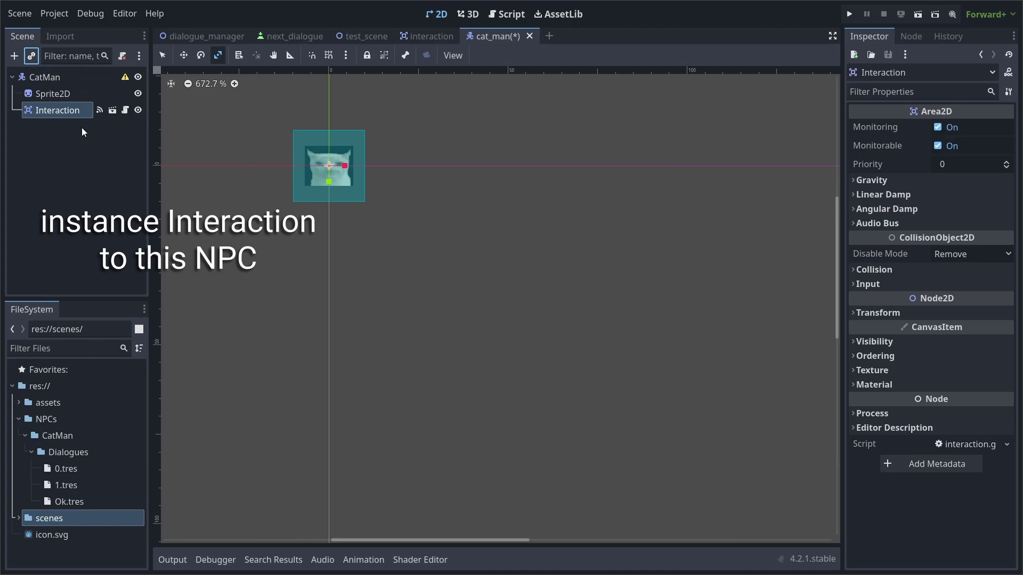
{"action": "key", "text": "ctrl+s"}
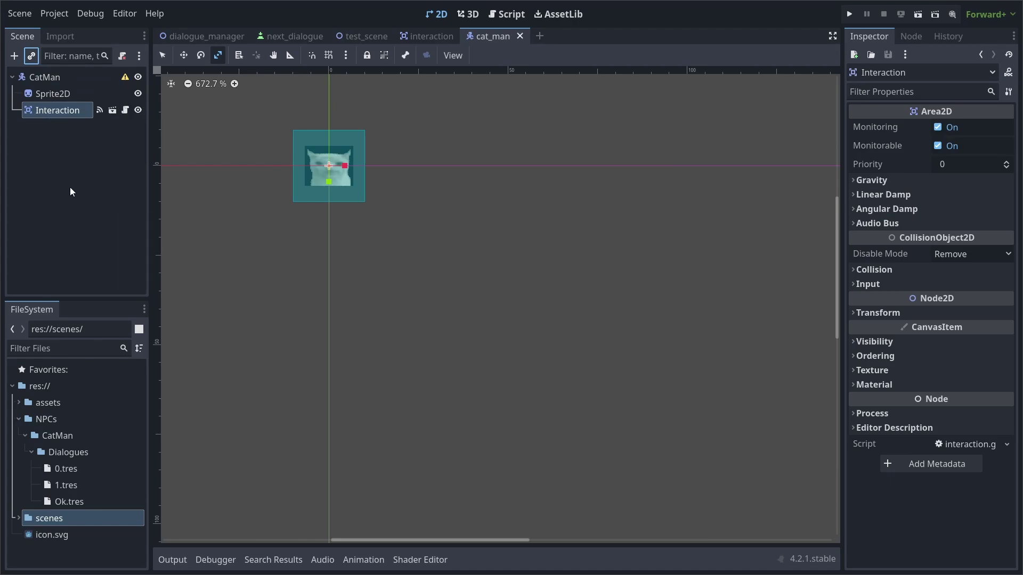
{"action": "left_click", "coordinate": [73, 79]}
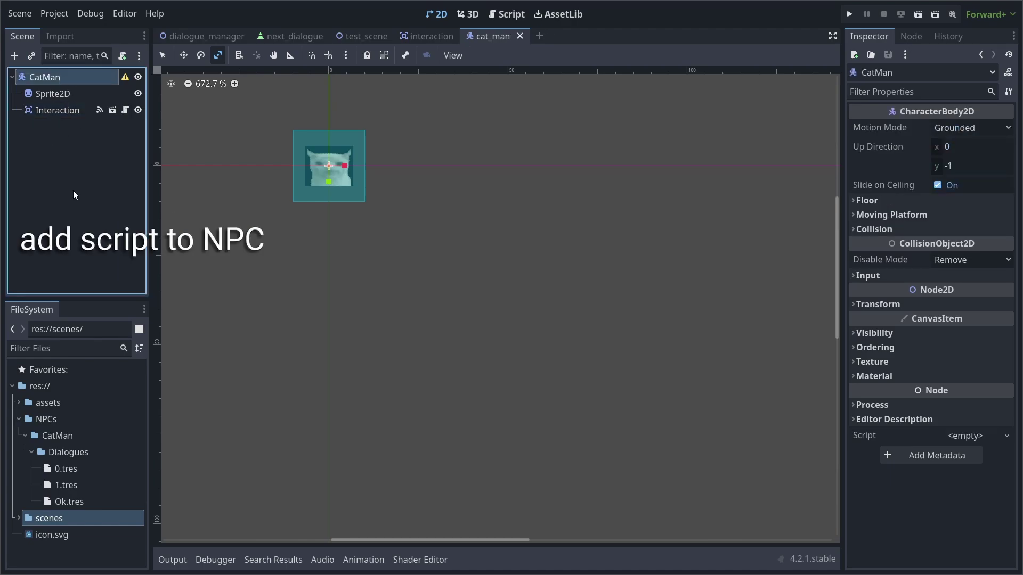
Attach a new cat_man.gd script to CatMan and save it to expose Dialogue
{"action": "left_click", "coordinate": [123, 56]}
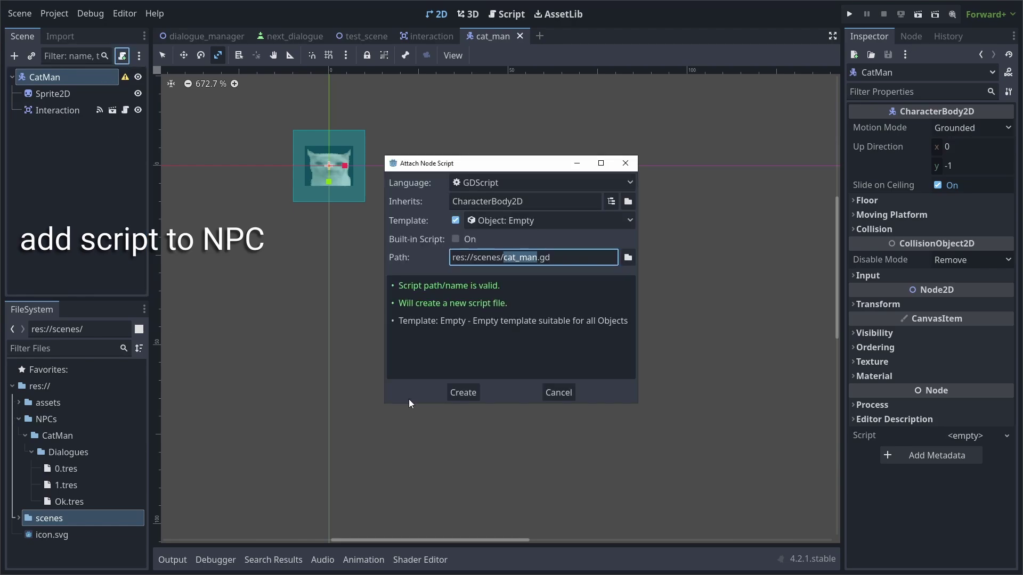
{"action": "left_click", "coordinate": [463, 392]}
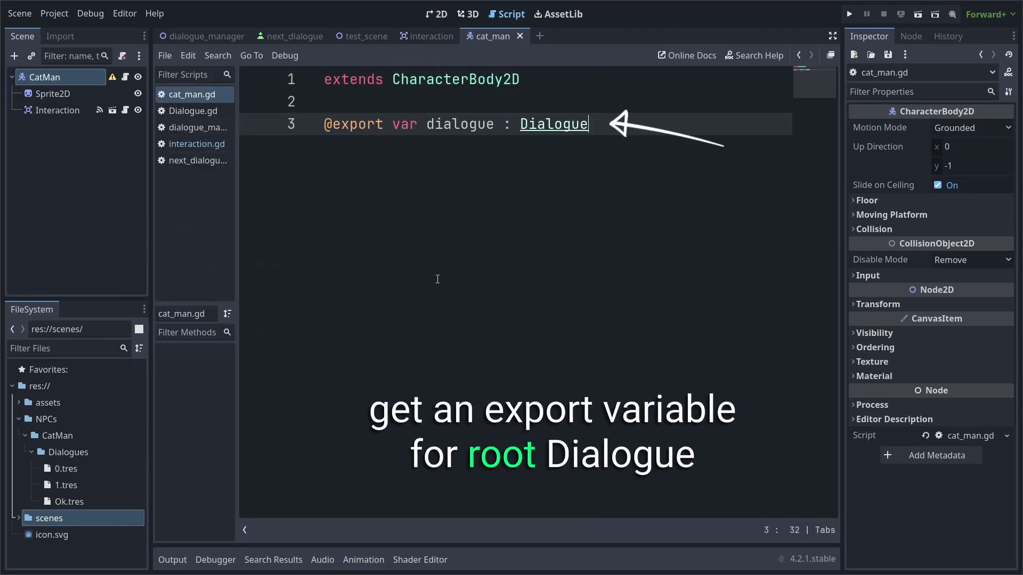
{"action": "key", "text": "ctrl+s"}
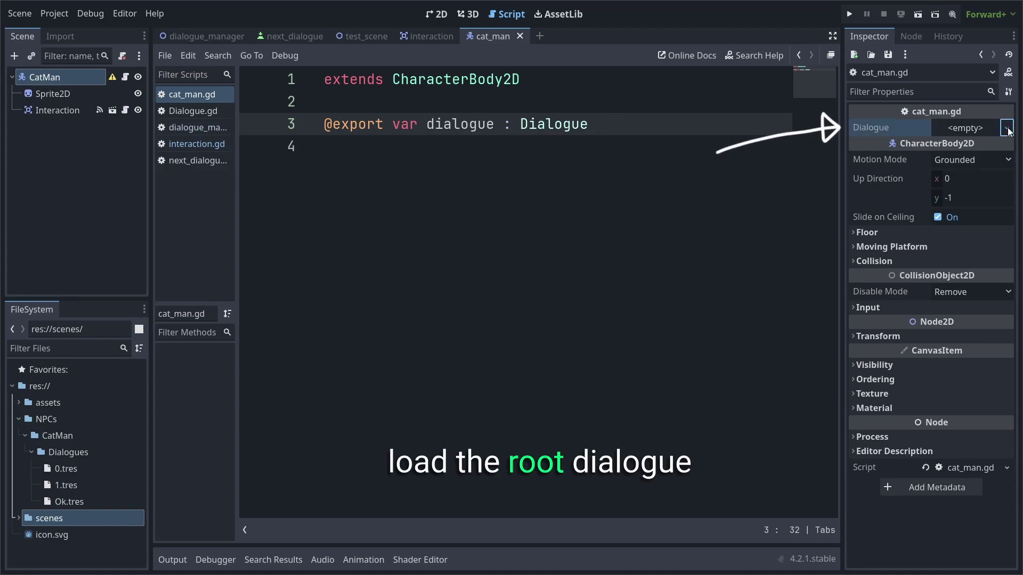
Assign 0.tres to CatMan's Dialogue property, save, and begin writing interact() in the script
{"action": "left_click", "coordinate": [1006, 127]}
{"action": "left_click", "coordinate": [985, 171]}
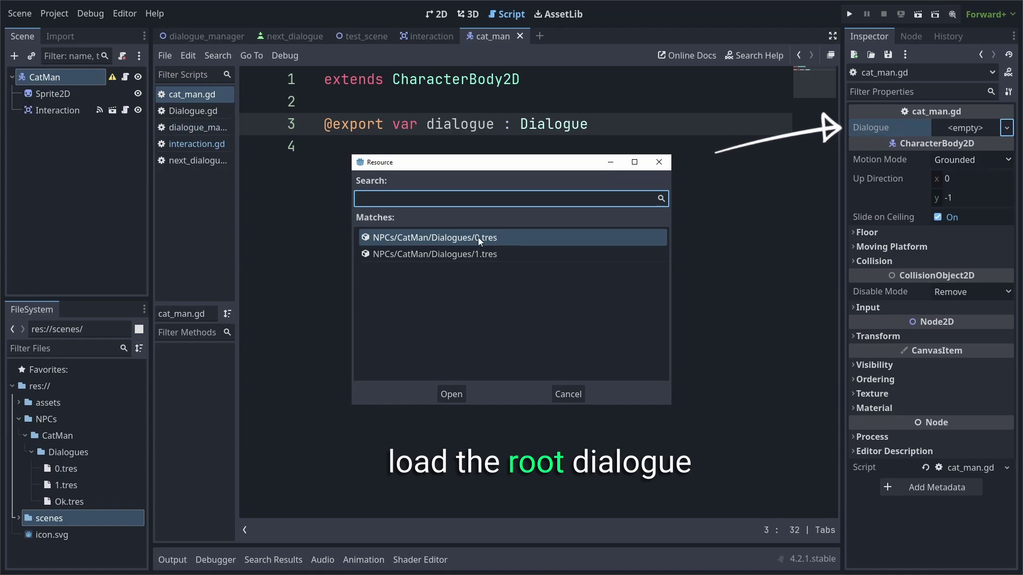
{"action": "left_click", "coordinate": [451, 394]}
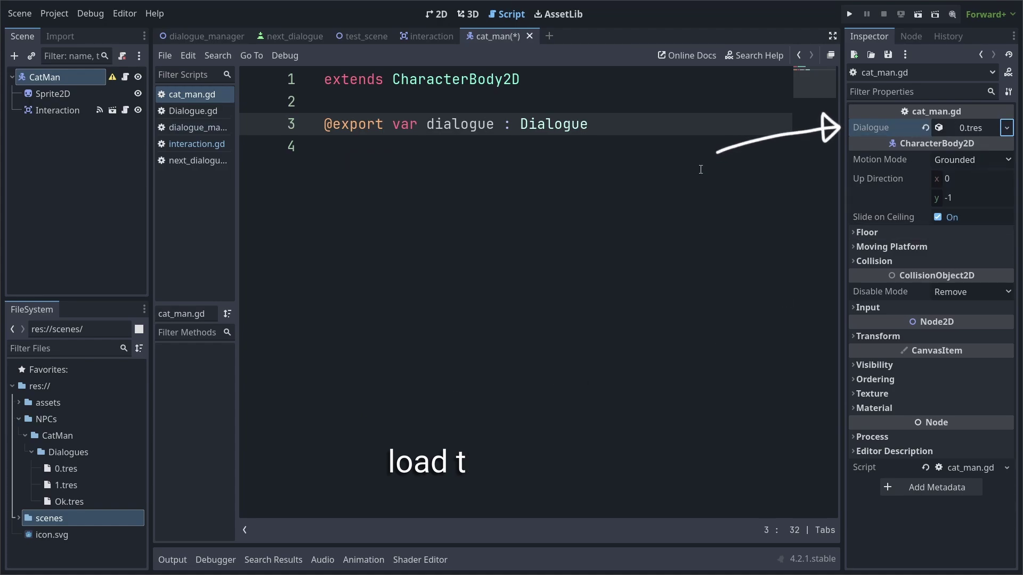
{"action": "key", "text": "ctrl+s"}
{"action": "left_click", "coordinate": [662, 243]}
{"action": "key", "text": "Return"}
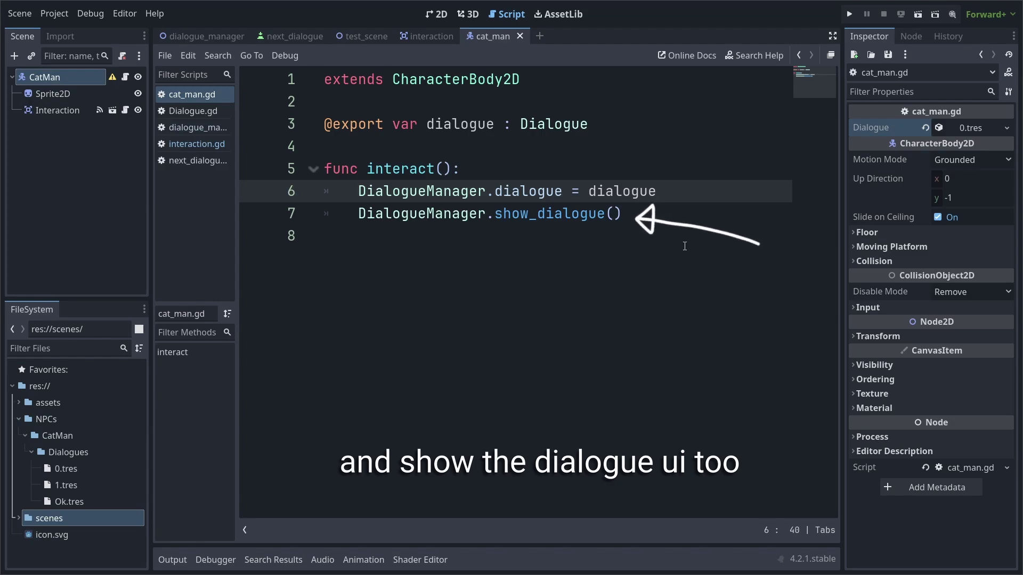
Comment out the testing _ready() lines 20–21 in dialogue_manager.gd and save
{"action": "left_click", "coordinate": [195, 37]}
{"action": "scroll", "coordinate": [435, 235], "scroll_direction": "up", "scroll_amount": 3}
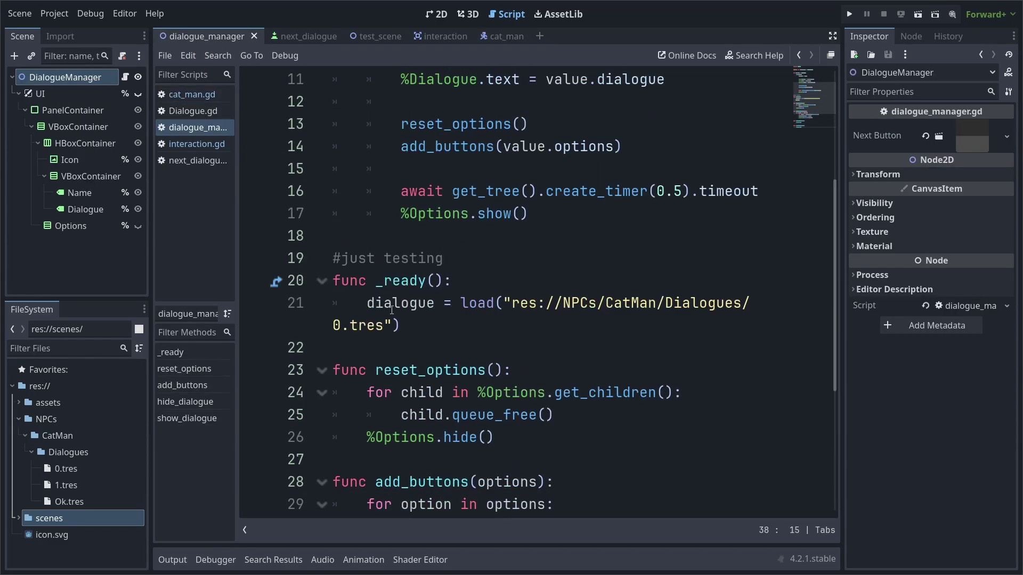
{"action": "left_click", "coordinate": [831, 37]}
{"action": "left_click", "coordinate": [856, 315]}
{"action": "key", "text": "shift+Up"}
{"action": "key", "text": "shift+Home"}
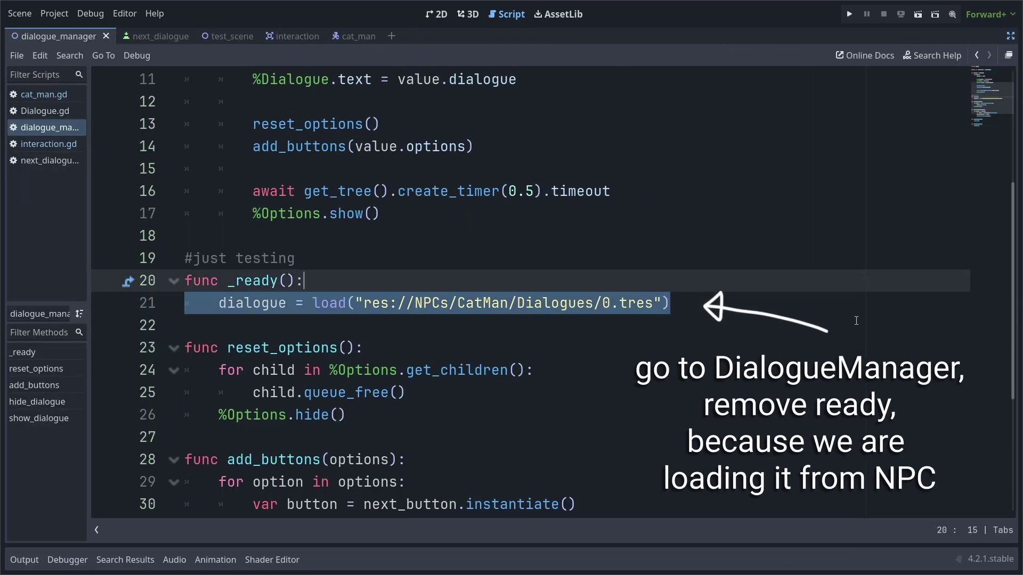
{"action": "key", "text": "ctrl+k"}
{"action": "key", "text": "ctrl+s"}
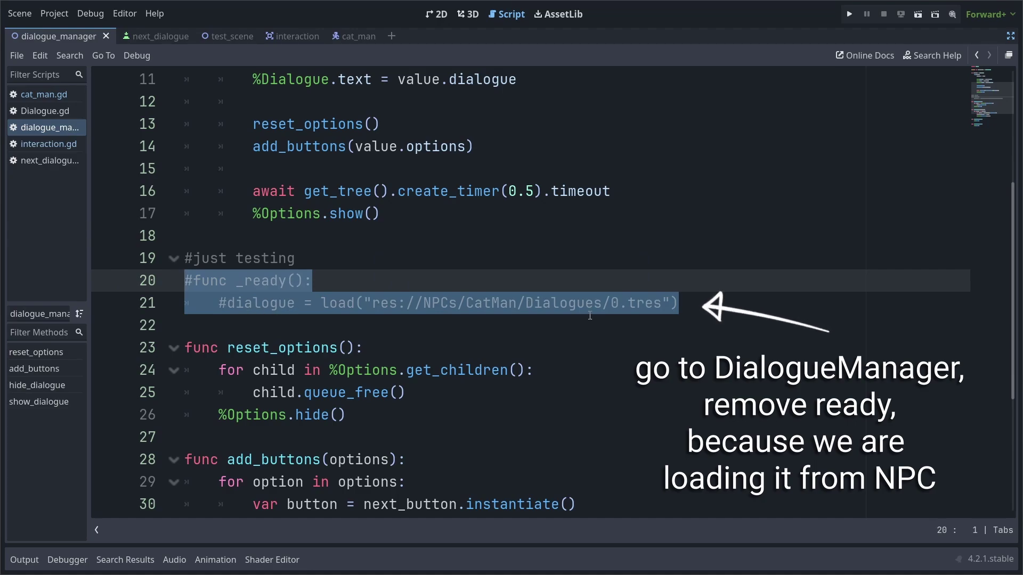
Instance cat_man.tscn into the test scene, move it into the game area, and save
{"action": "left_click", "coordinate": [1009, 36]}
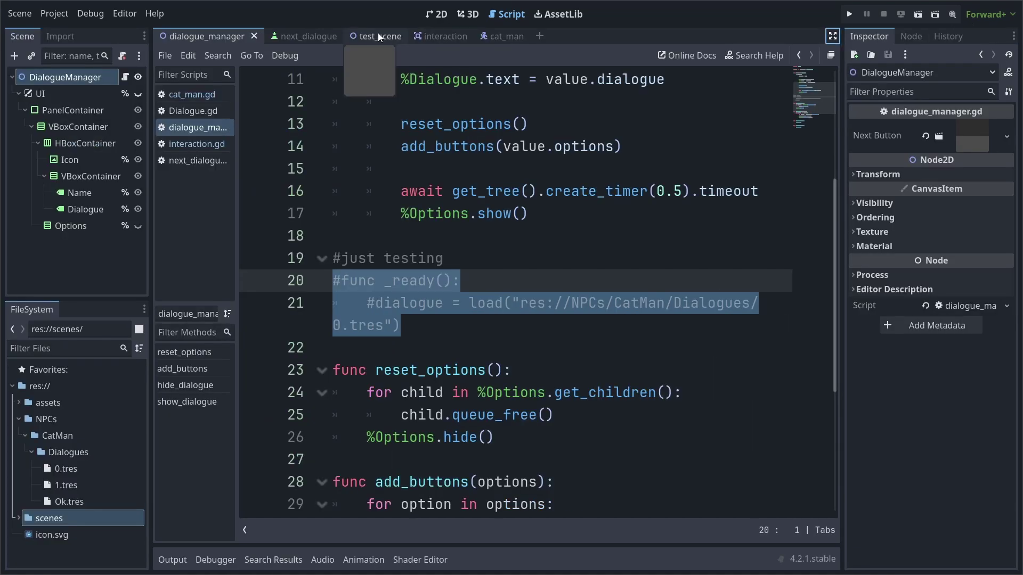
{"action": "left_click", "coordinate": [378, 33]}
{"action": "left_click", "coordinate": [437, 14]}
{"action": "left_click", "coordinate": [32, 56]}
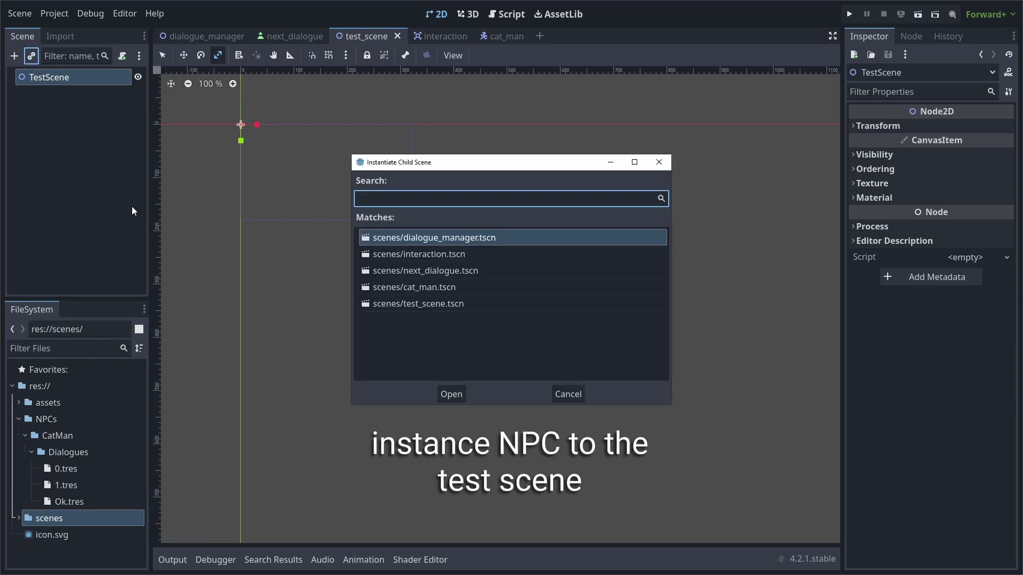
{"action": "key", "text": "Down"}
{"action": "key", "text": "Down"}
{"action": "key", "text": "Down"}
{"action": "key", "text": "Return"}
{"action": "scroll", "coordinate": [281, 174], "scroll_direction": "up", "scroll_amount": 1}
{"action": "middle_click_drag", "start_coordinate": [282, 175], "coordinate": [366, 226]}
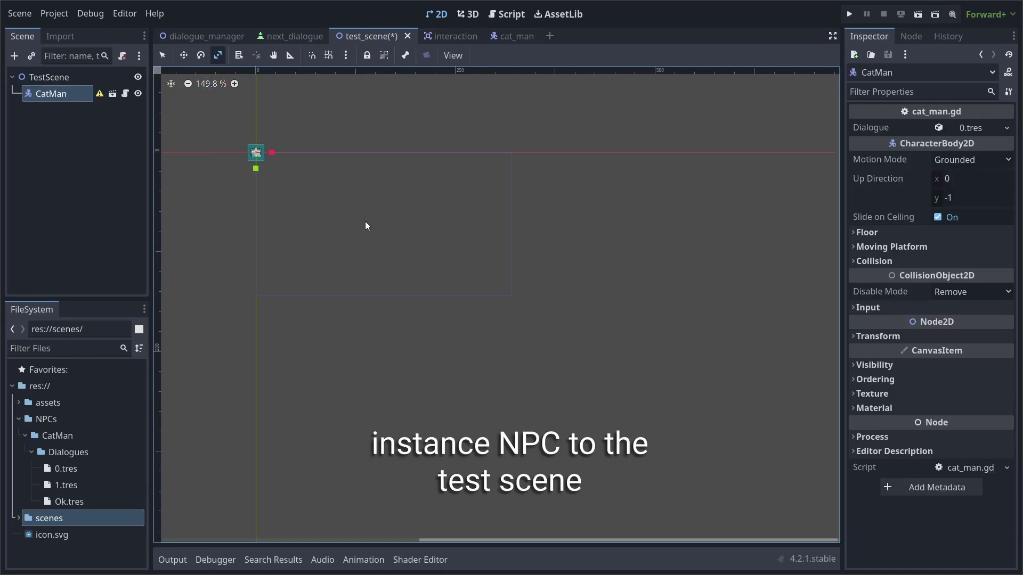
{"action": "left_click_drag", "start_coordinate": [254, 153], "coordinate": [446, 190]}
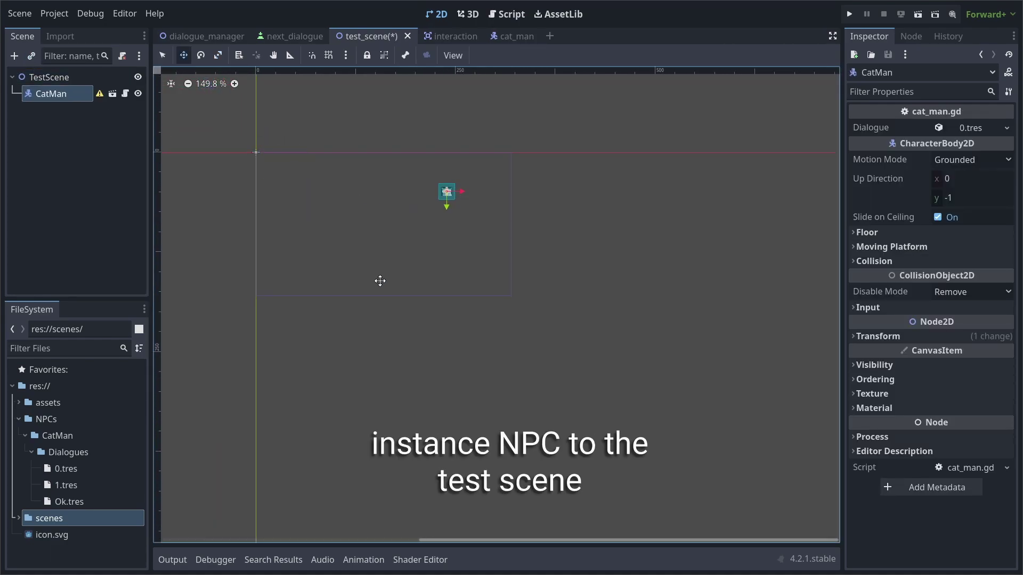
{"action": "key", "text": "ctrl+s"}
Start a new scene with a CharacterBody2D root named player
{"action": "key", "text": "ctrl+n"}
{"action": "left_click", "coordinate": [92, 157]}
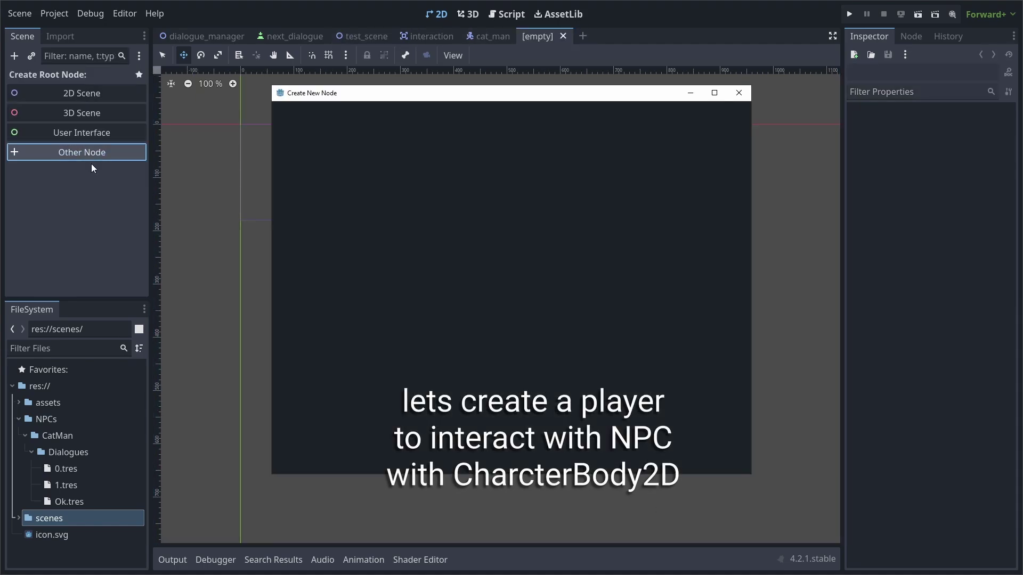
{"action": "type", "text": "cha"}
{"action": "key", "text": "Return"}
{"action": "key", "text": "F2"}
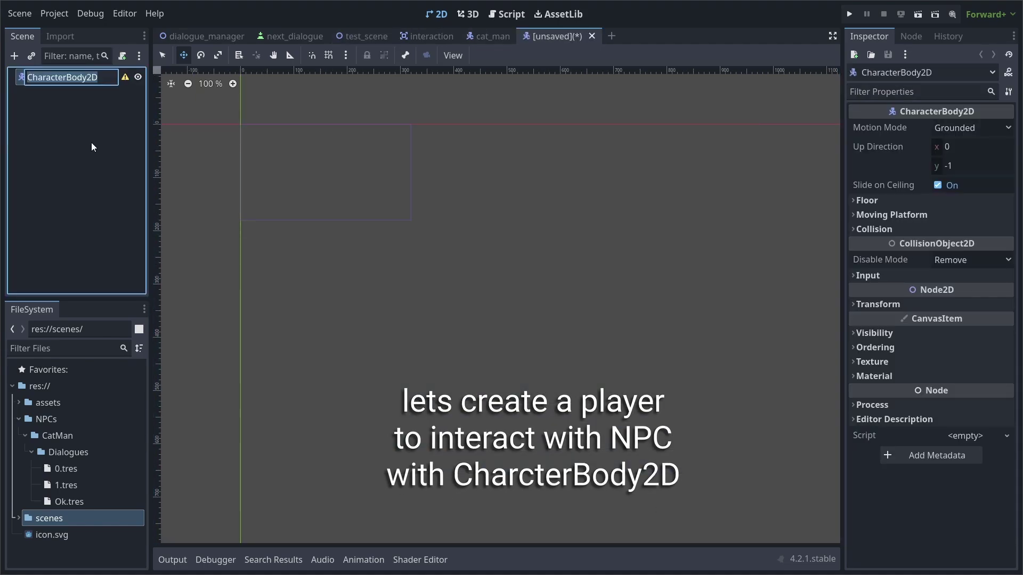
{"action": "type", "text": "player"}
{"action": "key", "text": "Return"}
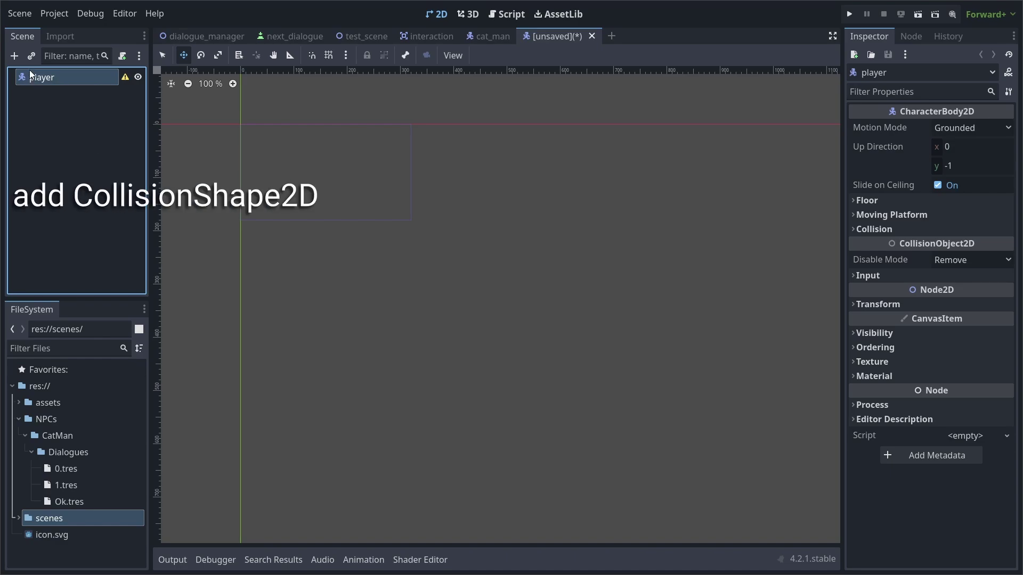
Add a CollisionShape2D child with a rectangle shape to player
{"action": "left_click", "coordinate": [15, 55]}
{"action": "type", "text": "colli"}
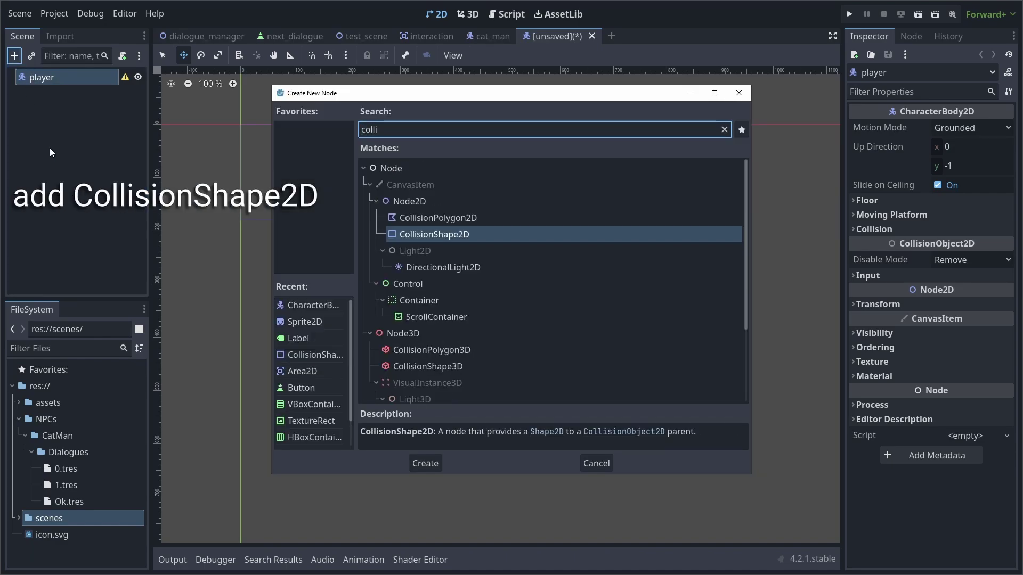
{"action": "key", "text": "Return"}
{"action": "left_click", "coordinate": [972, 128]}
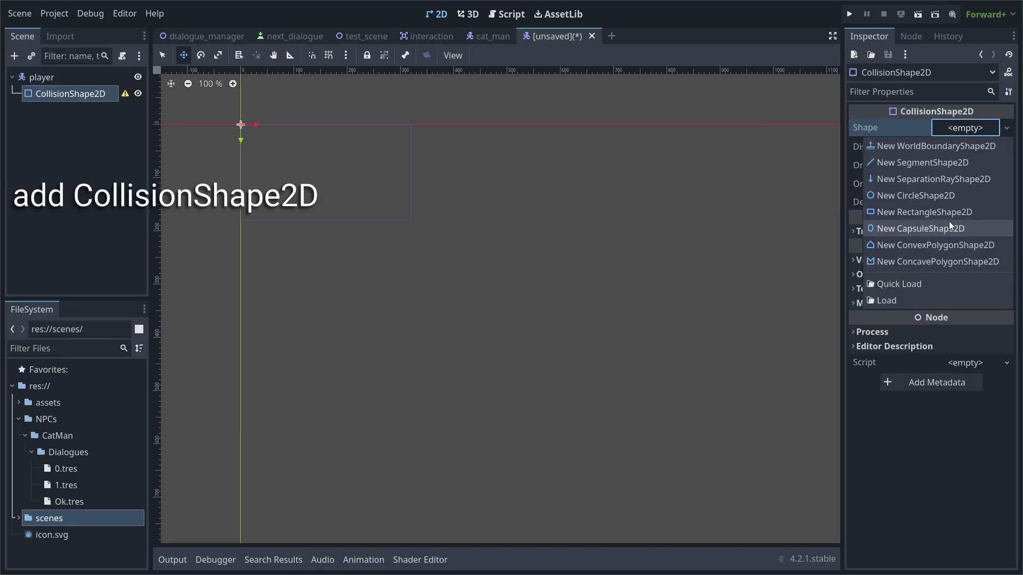
{"action": "left_click", "coordinate": [938, 212]}
Add a Sprite2D child with a 20×20 placeholder texture
{"action": "left_click", "coordinate": [78, 78]}
{"action": "key", "text": "ctrl+a"}
{"action": "type", "text": "s"}
{"action": "key", "text": "Return"}
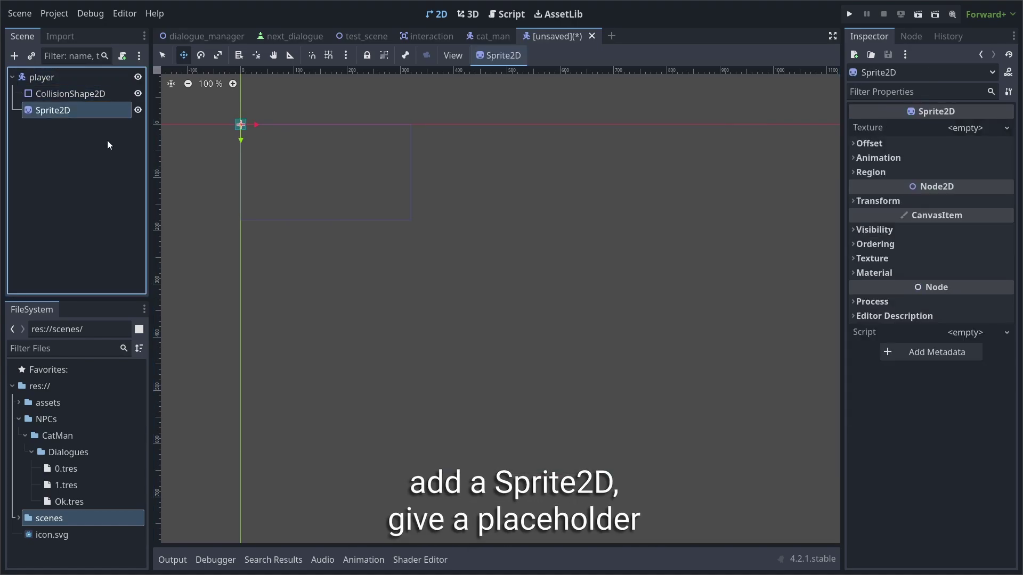
{"action": "left_click", "coordinate": [973, 127]}
{"action": "left_click", "coordinate": [905, 360]}
{"action": "left_click", "coordinate": [973, 127]}
{"action": "left_click", "coordinate": [965, 147]}
{"action": "type", "text": "20"}
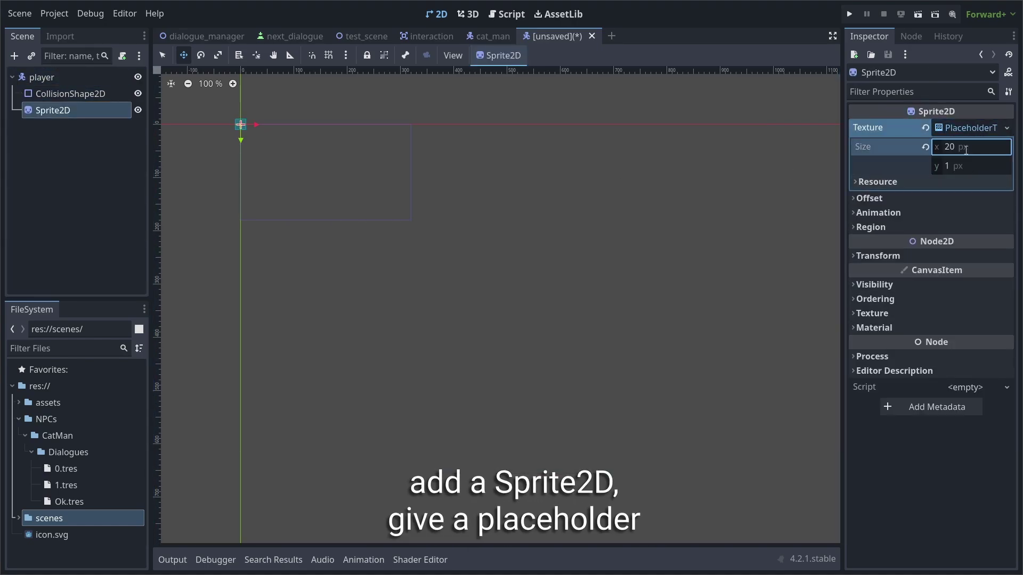
{"action": "key", "text": "Tab"}
{"action": "type", "text": "20"}
{"action": "key", "text": "Return"}
{"action": "scroll", "coordinate": [464, 251], "scroll_direction": "up", "scroll_amount": 3}
{"action": "scroll", "coordinate": [470, 244], "scroll_direction": "up", "scroll_amount": 2}
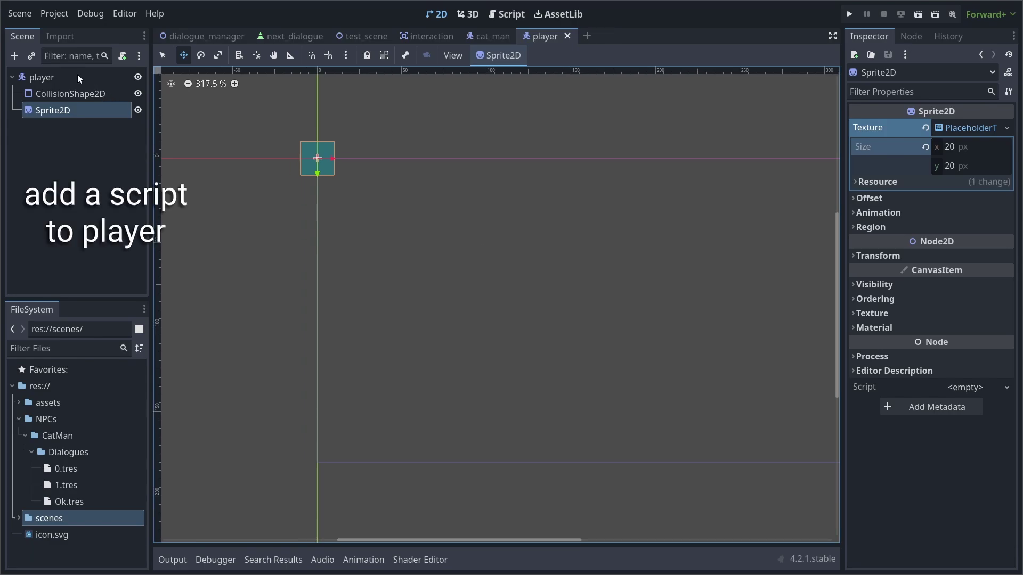
Attach a new player.gd script to the player root node
{"action": "left_click", "coordinate": [78, 77]}
{"action": "left_click", "coordinate": [122, 56]}
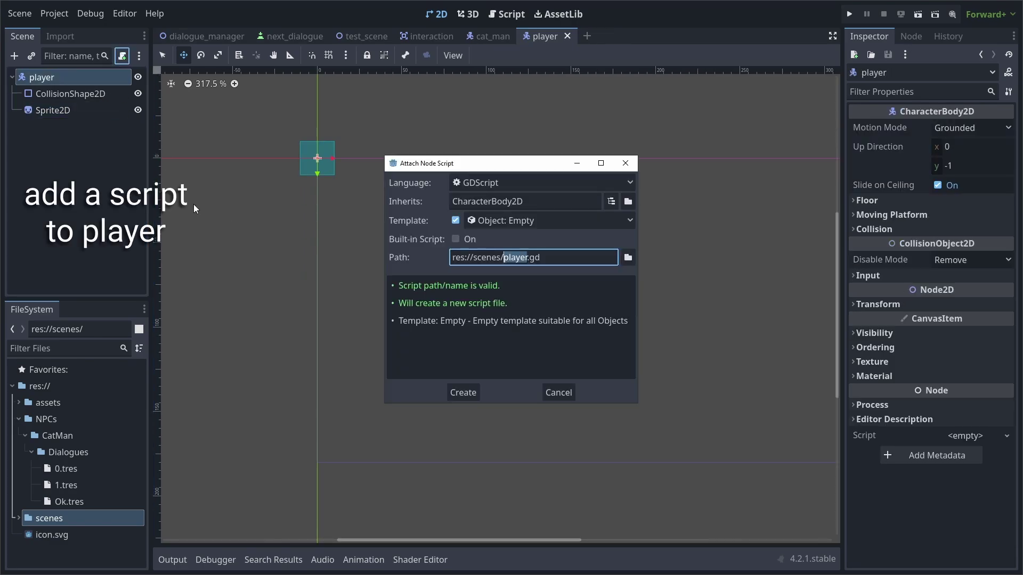
{"action": "left_click", "coordinate": [463, 393]}
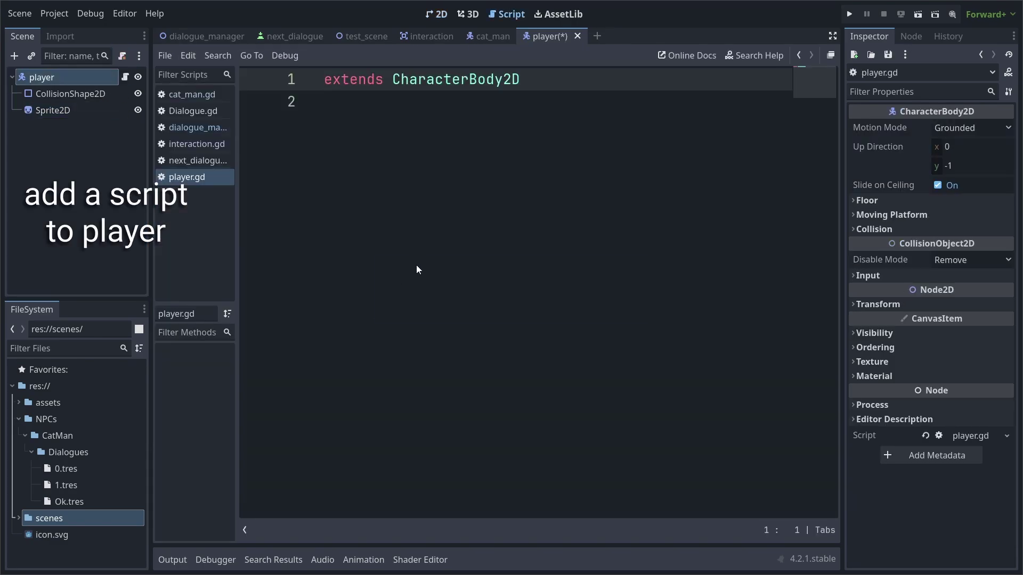
{"action": "key", "text": "ctrl+shift+F11"}
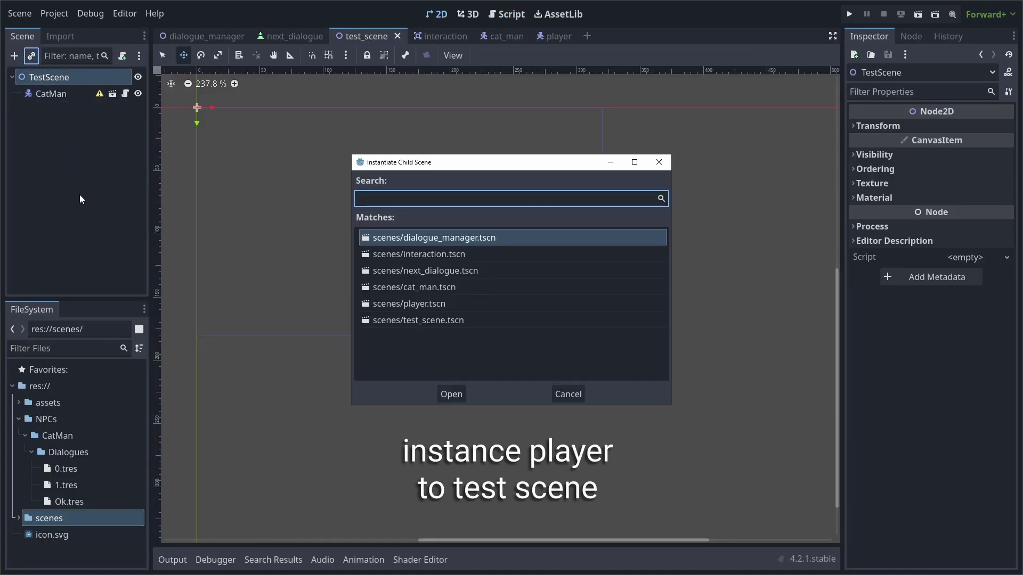
Instance the player scene below-left of CatMan, save the test scene, and run it
{"action": "type", "text": "pl"}
{"action": "key", "text": "Return"}
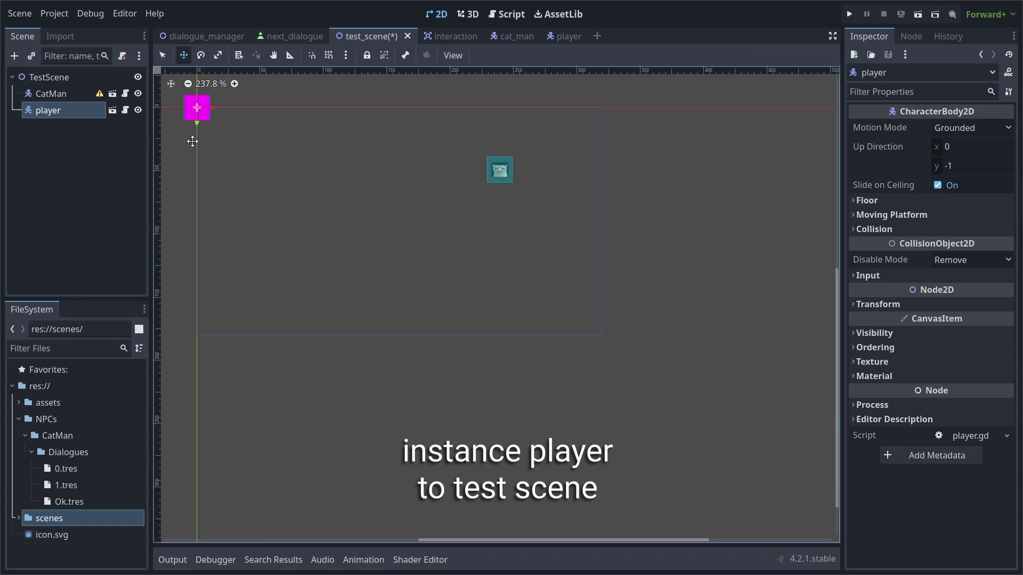
{"action": "left_click_drag", "start_coordinate": [192, 141], "coordinate": [394, 260]}
{"action": "key", "text": "ctrl+s"}
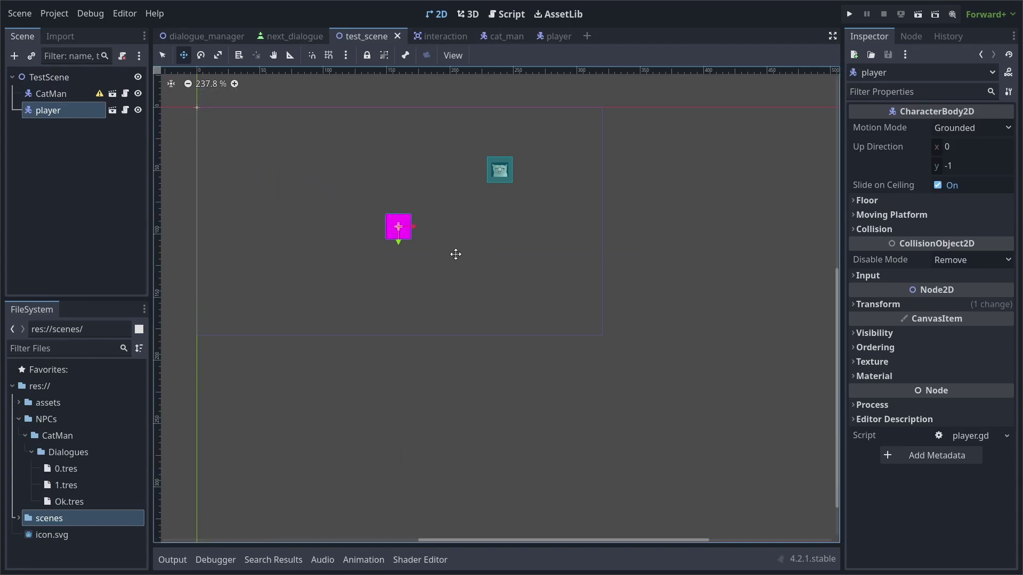
{"action": "key", "text": "F6"}
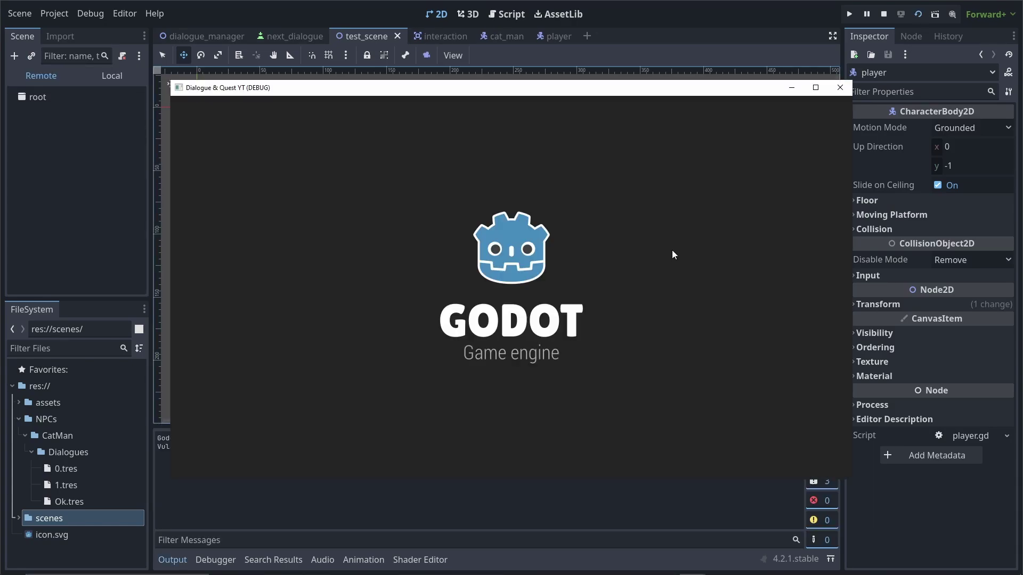
Walk the player beside CatMan, press E, and click through the 'Can I help you?' dialogue
{"action": "key", "text": "Left"}
{"action": "key", "text": "Right"}
{"action": "key", "text": "Up"}
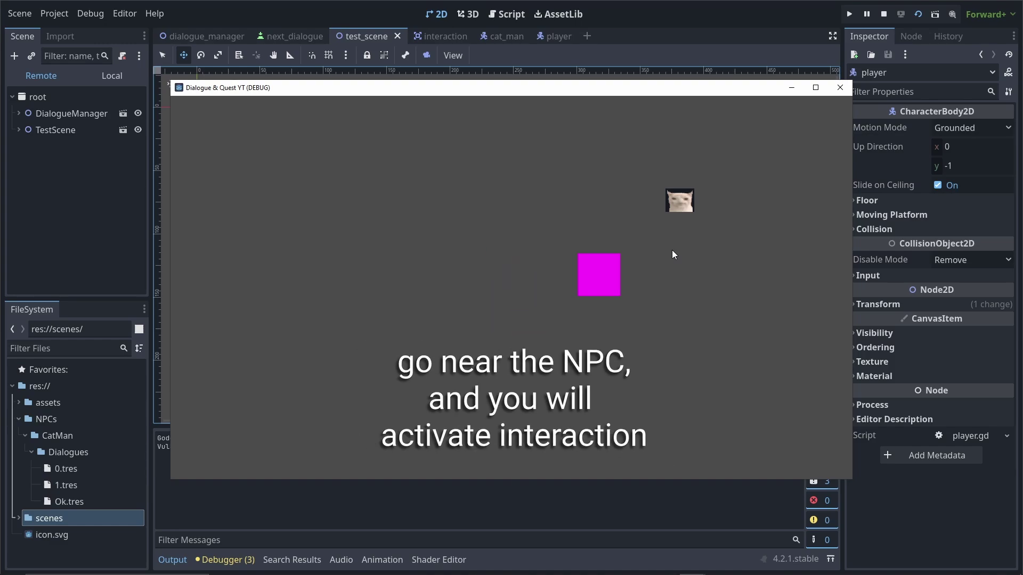
{"action": "key", "text": "Right"}
{"action": "key", "text": "Up"}
{"action": "key", "text": "Left"}
{"action": "key", "text": "Down"}
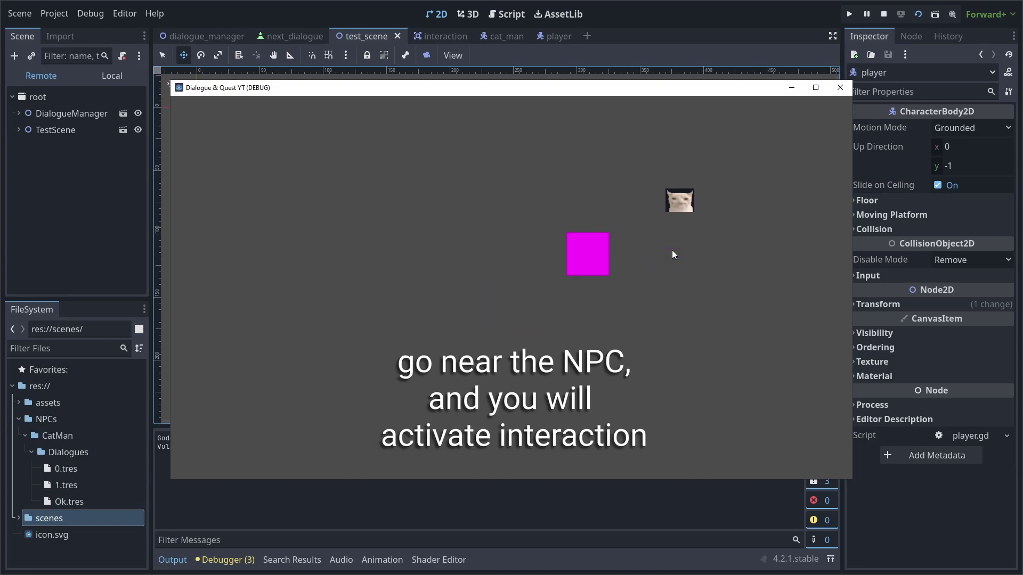
{"action": "key", "text": "Right"}
{"action": "key", "text": "Up"}
{"action": "key", "text": "Left"}
{"action": "key", "text": "Right"}
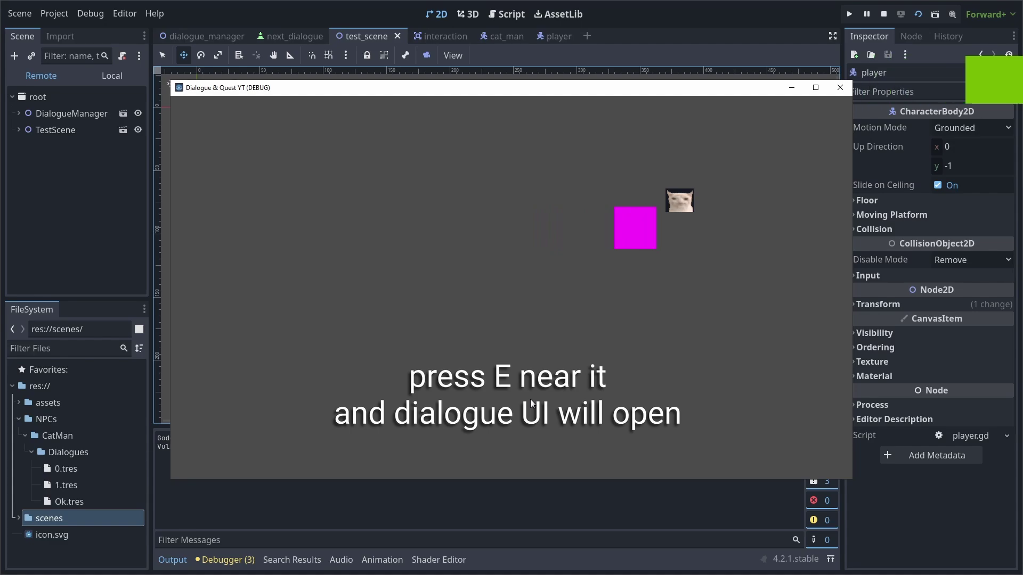
{"action": "key", "text": "e"}
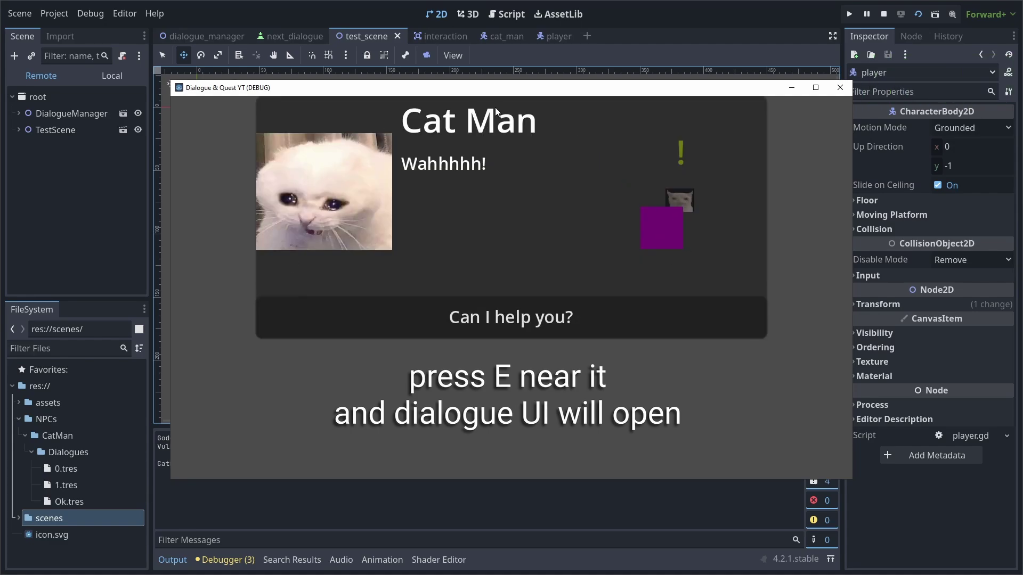
{"action": "left_click", "coordinate": [466, 327]}
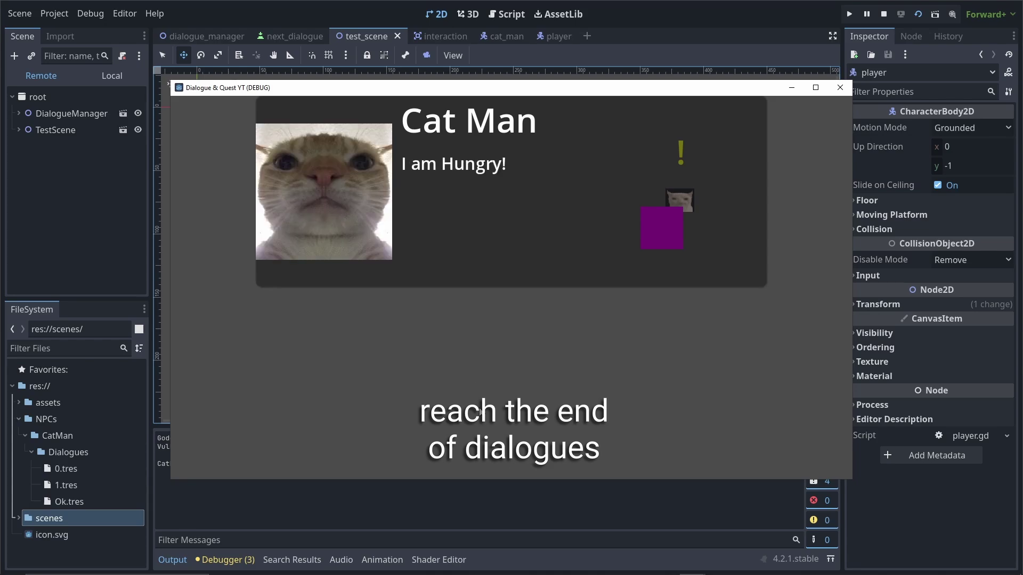
{"action": "left_click", "coordinate": [493, 328]}
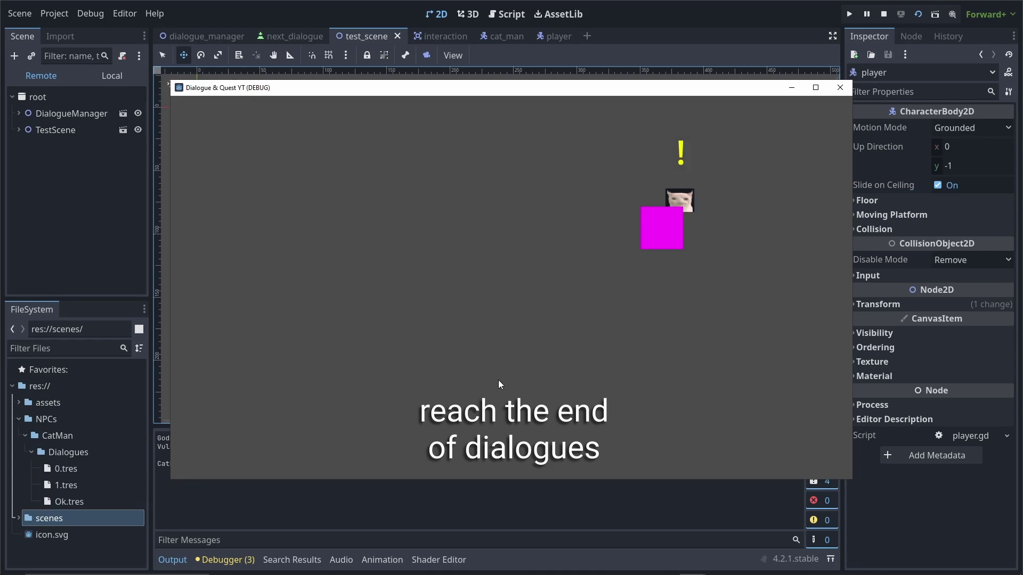
Talk to CatMan again to see the dialogue restart, then stop the game and open dialogue_manager.gd
{"action": "key", "text": "Left"}
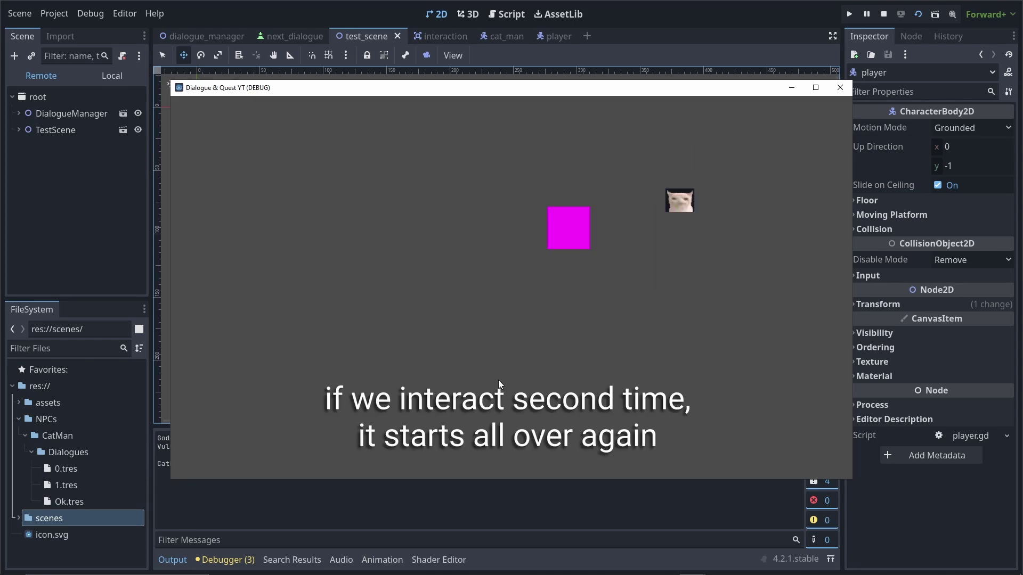
{"action": "key", "text": "Right"}
{"action": "key", "text": "e"}
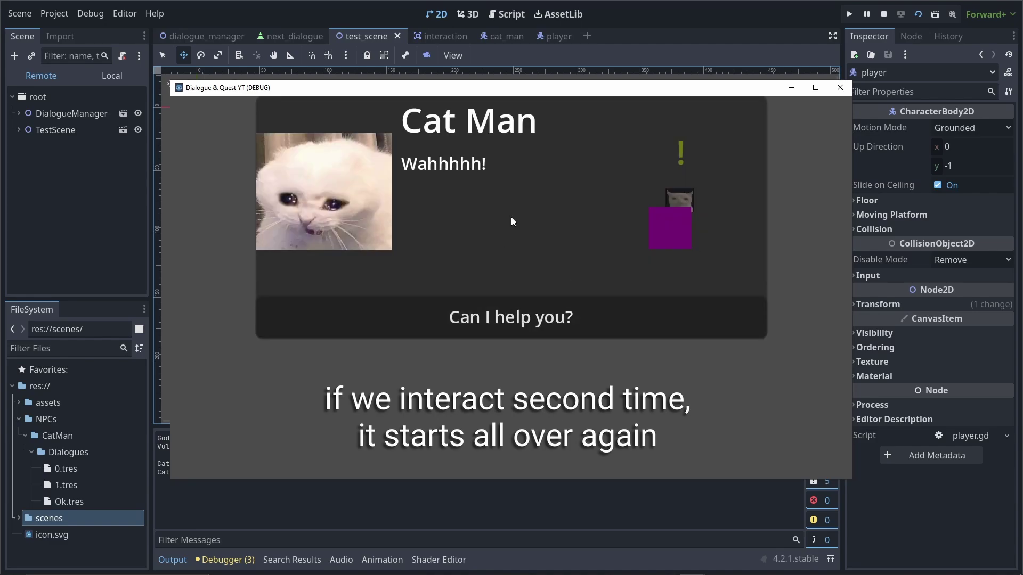
{"action": "left_click", "coordinate": [472, 327]}
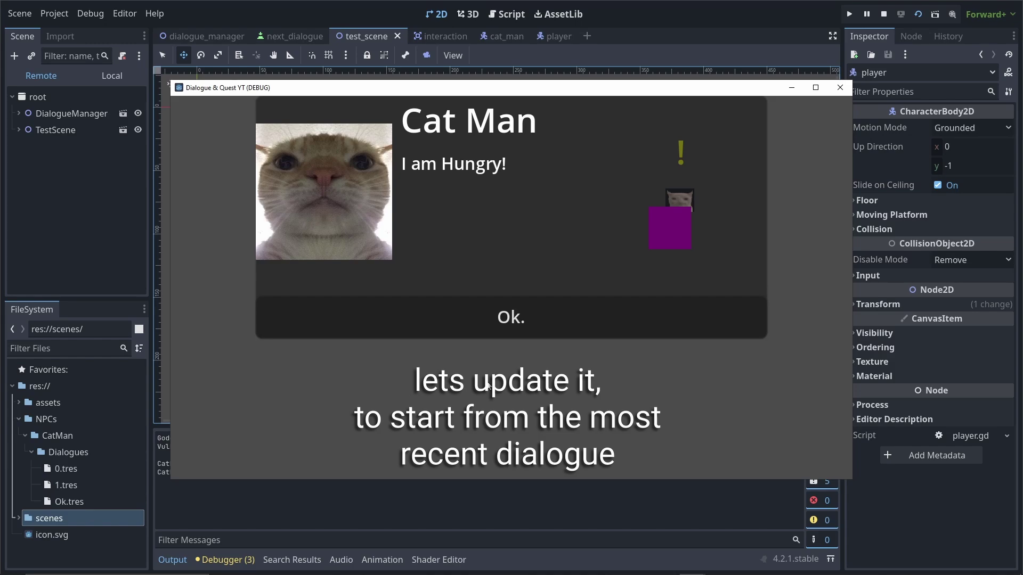
{"action": "left_click", "coordinate": [503, 324]}
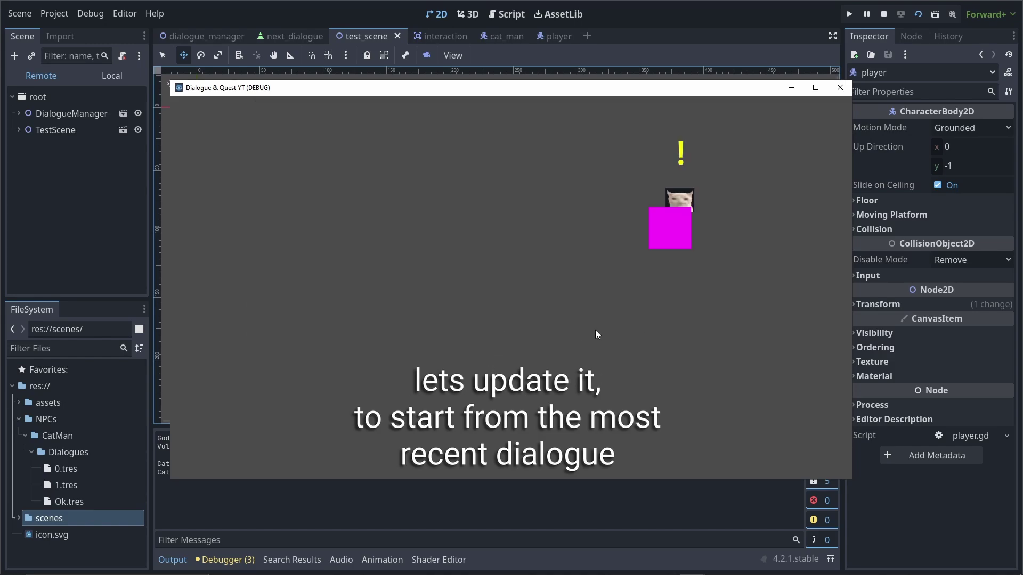
{"action": "key", "text": "F8"}
{"action": "left_click", "coordinate": [203, 33]}
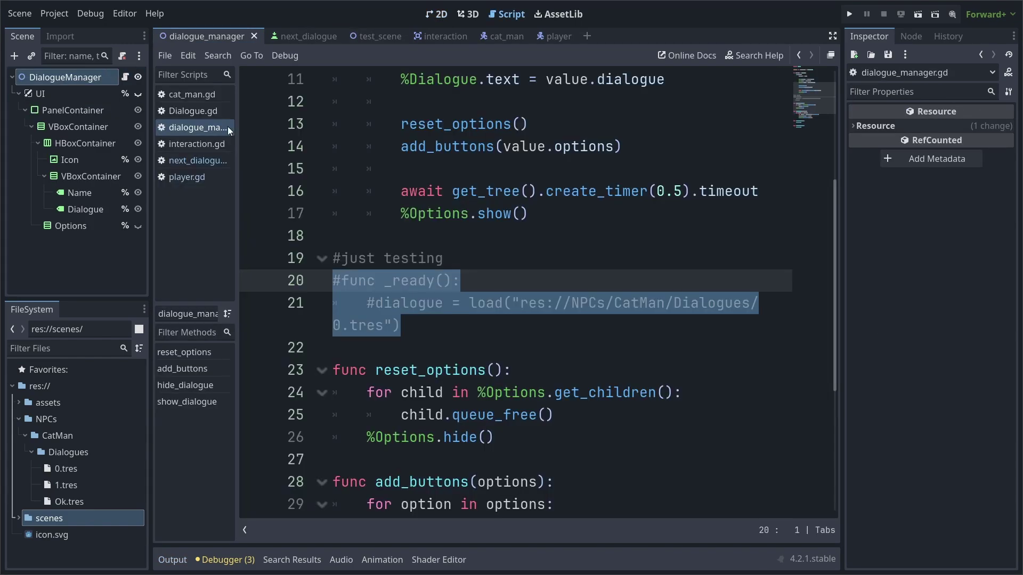
Add 'var current_speaker = null' to dialogue_manager.gd and save
{"action": "left_click", "coordinate": [832, 36]}
{"action": "scroll", "coordinate": [446, 319], "scroll_direction": "up", "scroll_amount": 2}
{"action": "left_click", "coordinate": [446, 370]}
{"action": "key", "text": "Return"}
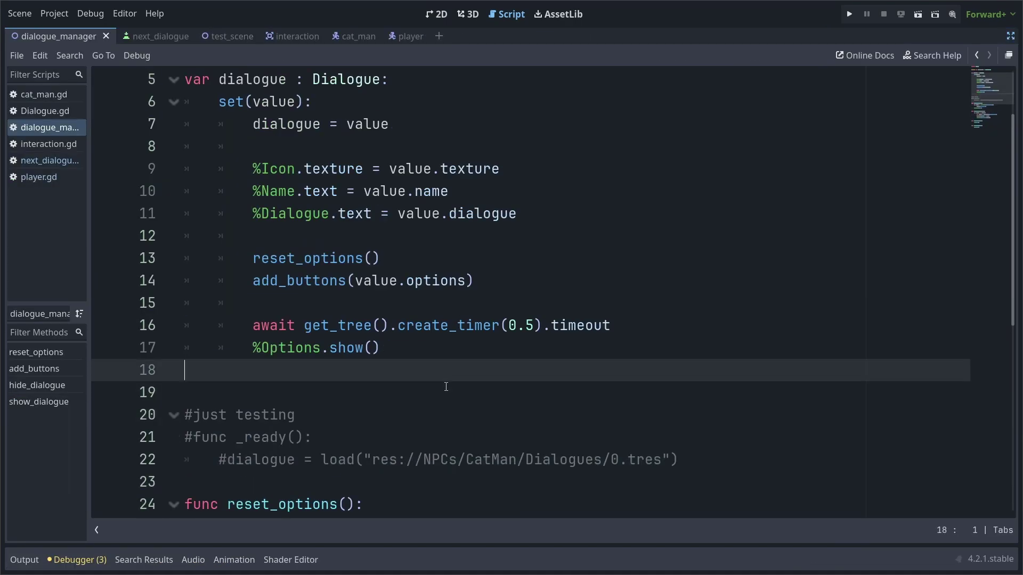
{"action": "type", "text": "var current_speaker = null"}
{"action": "key", "text": "ctrl+s"}
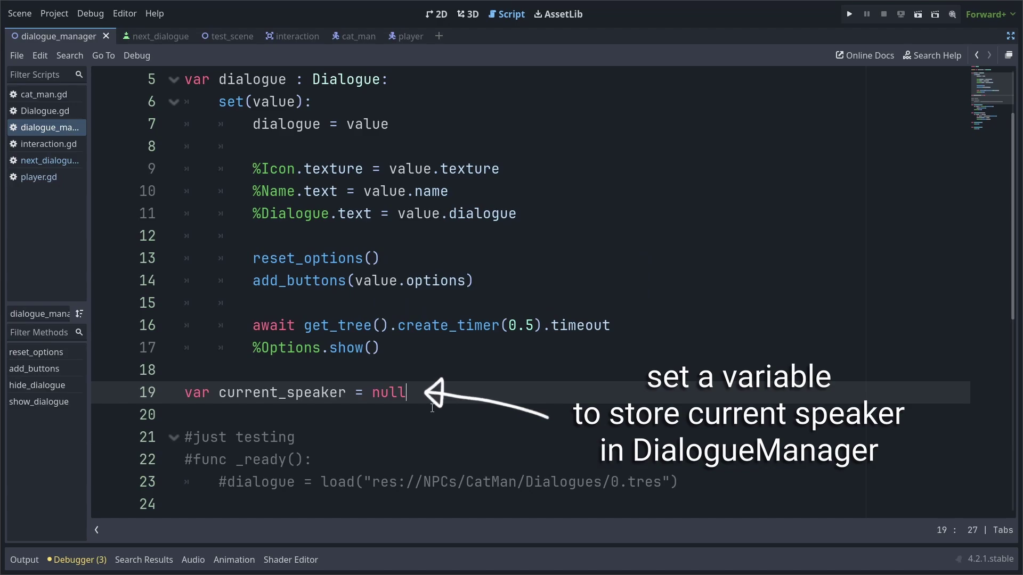
Update current_speaker.dialogue in the setter and set current_speaker = self in cat_man.gd interact()
{"action": "left_click", "coordinate": [506, 136]}
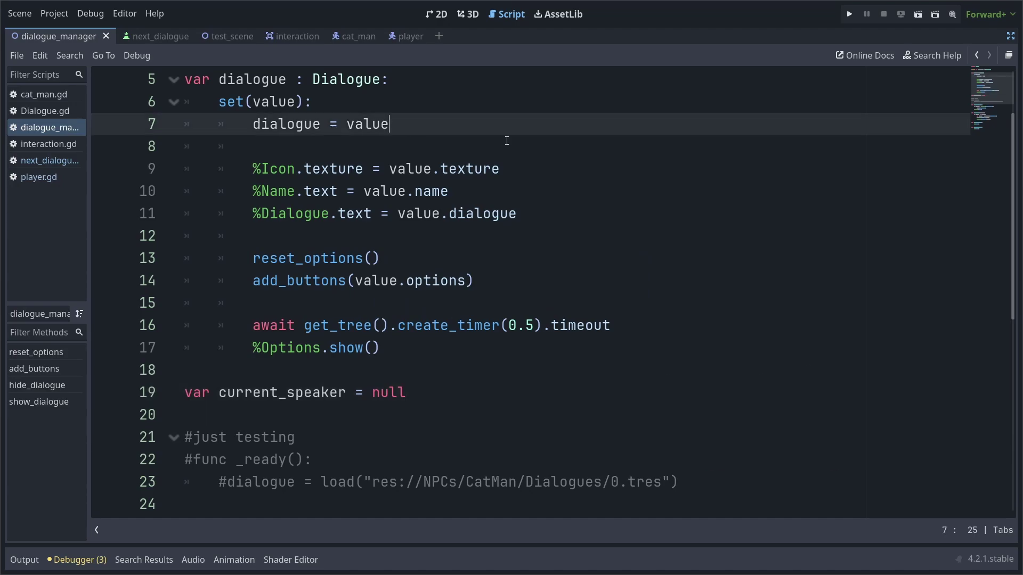
{"action": "scroll", "coordinate": [593, 242], "scroll_direction": "up", "scroll_amount": 2}
{"action": "key", "text": "Return"}
{"action": "key", "text": "Return"}
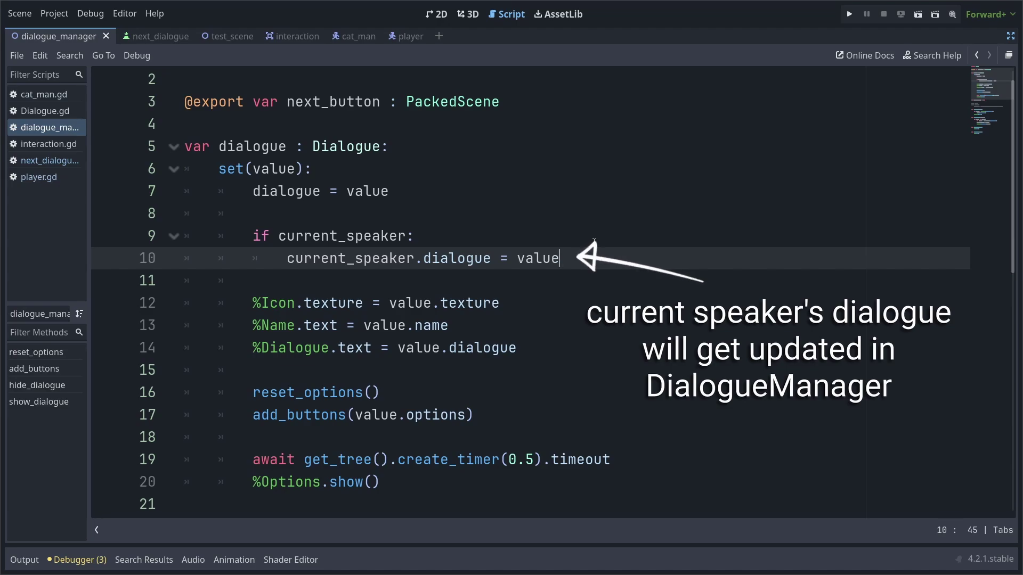
{"action": "left_click", "coordinate": [353, 36]}
{"action": "key", "text": "Return"}
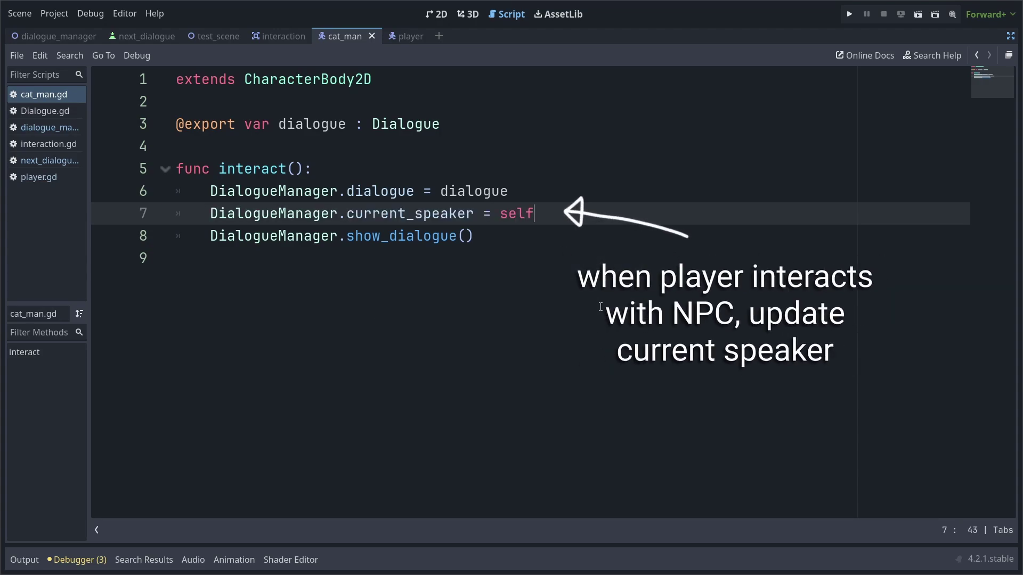
{"action": "left_click", "coordinate": [216, 36]}
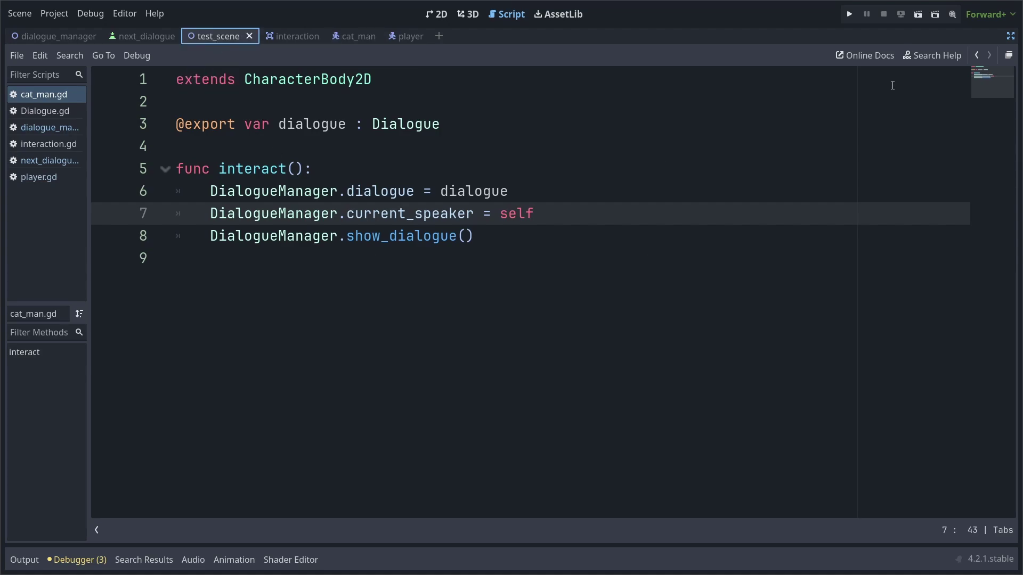
Run the game, walk to CatMan, and talk through to the 'I am Hungry!' line
{"action": "key", "text": "F6"}
{"action": "key", "text": "Up"}
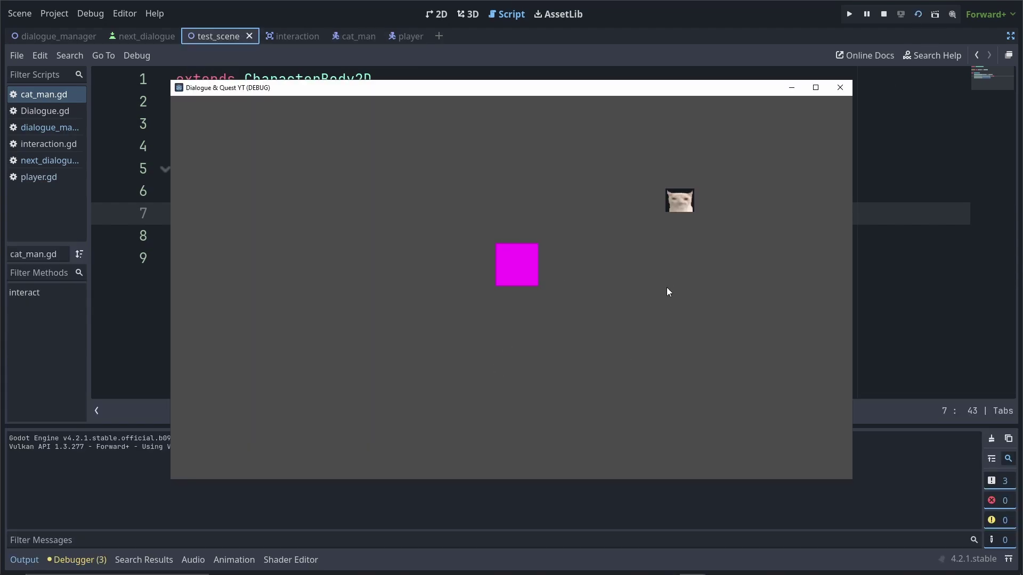
{"action": "key", "text": "Right"}
{"action": "key", "text": "e"}
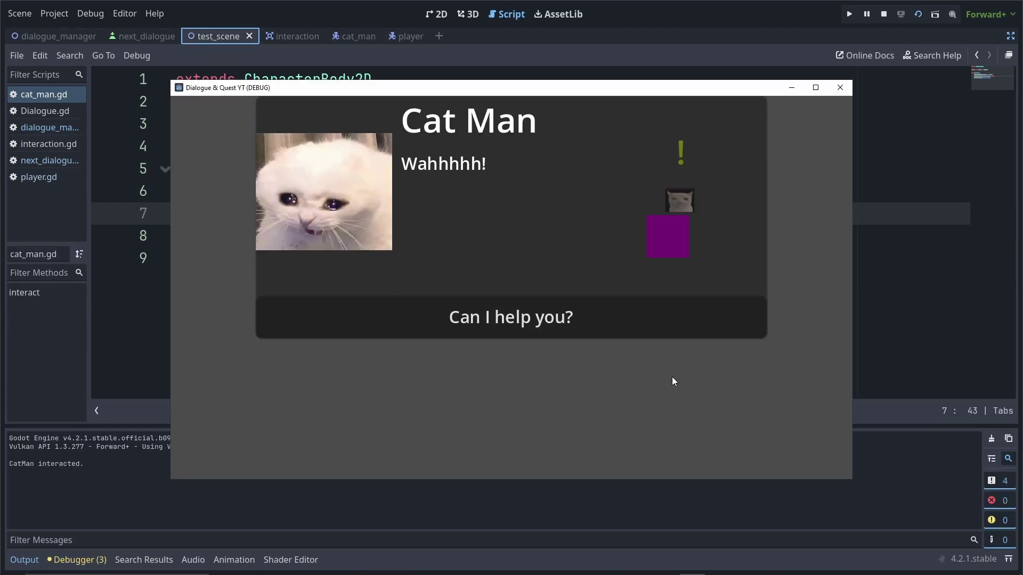
{"action": "left_click", "coordinate": [477, 328]}
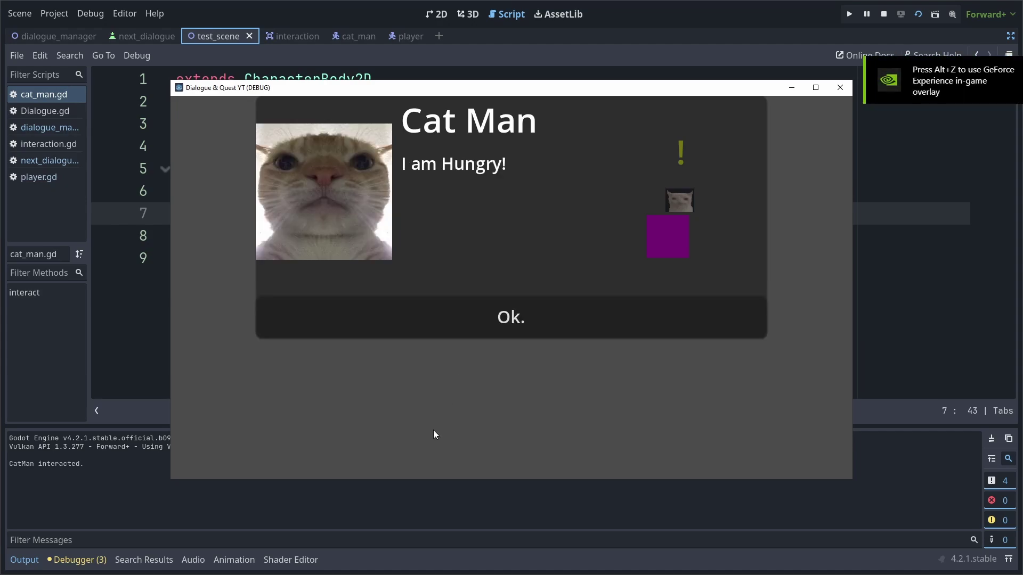
{"action": "left_click", "coordinate": [471, 329]}
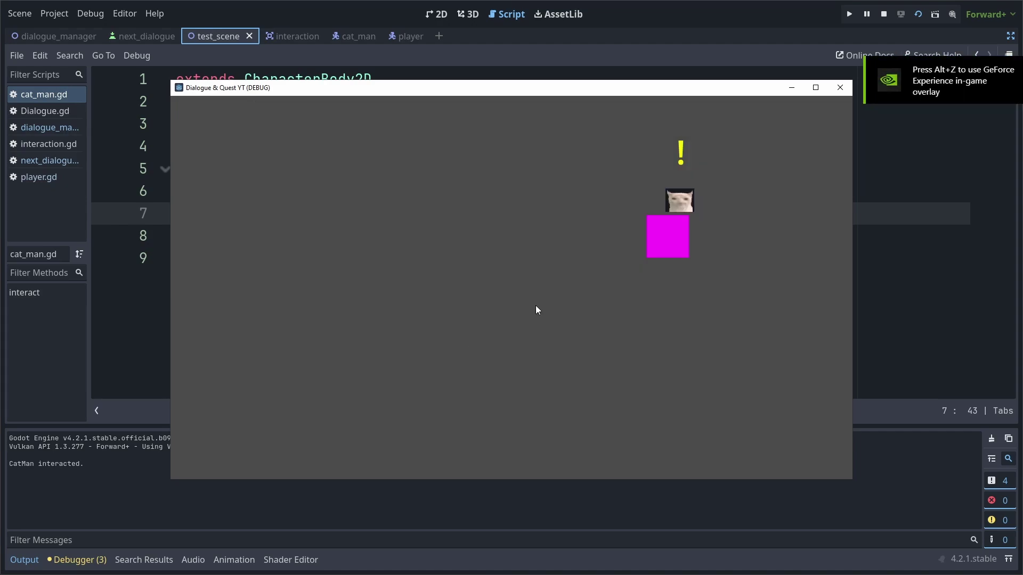
Talk to CatMan repeatedly to confirm the dialogue resumes at 'I am Hungry!'
{"action": "key", "text": "e"}
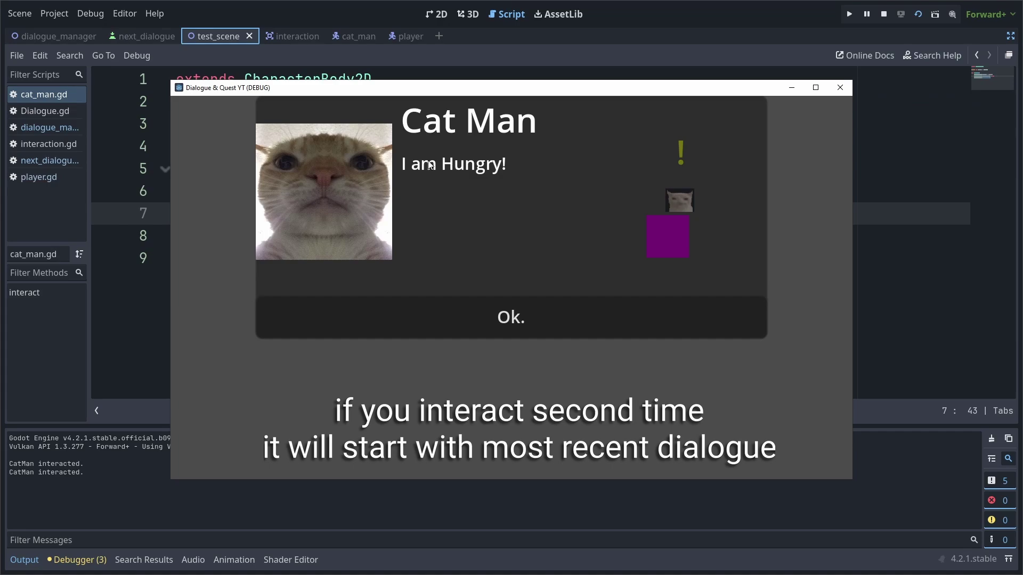
{"action": "left_click", "coordinate": [484, 328]}
{"action": "key", "text": "e"}
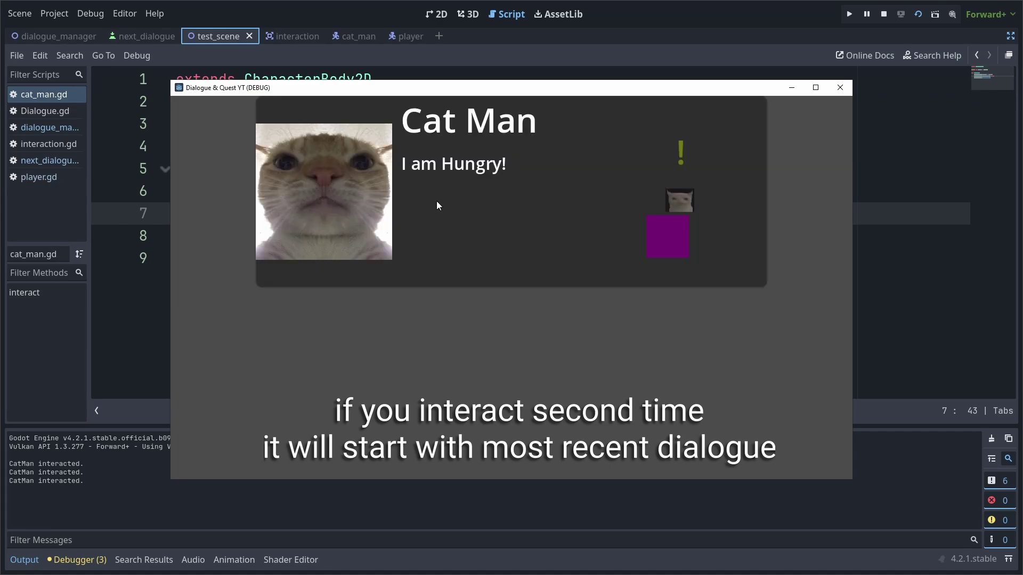
{"action": "left_click", "coordinate": [482, 325]}
{"action": "key", "text": "e"}
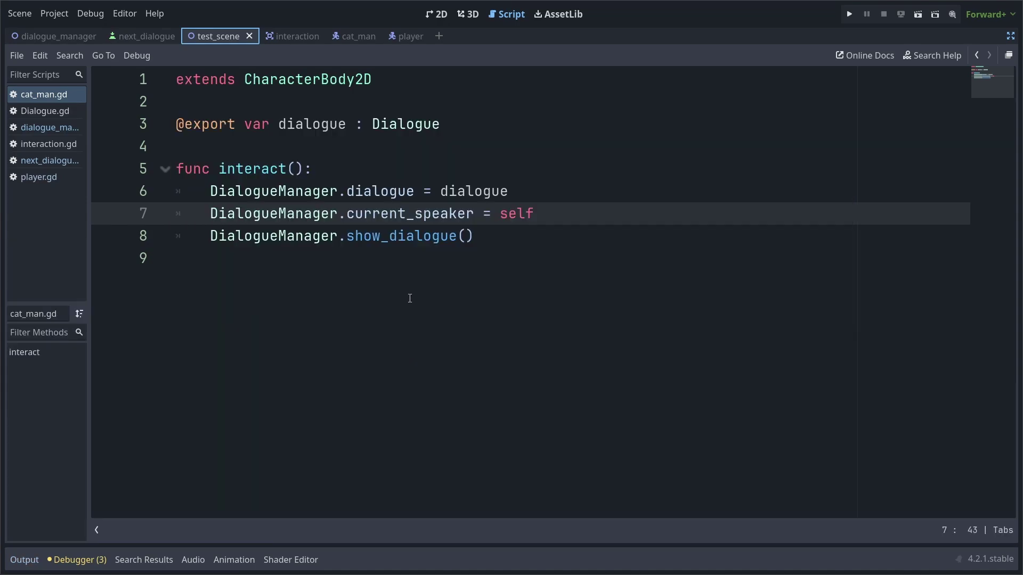
Create a new script inheriting Resource, saved as res://scenes/Quest.gd
{"action": "left_click", "coordinate": [16, 55]}
{"action": "left_click", "coordinate": [31, 71]}
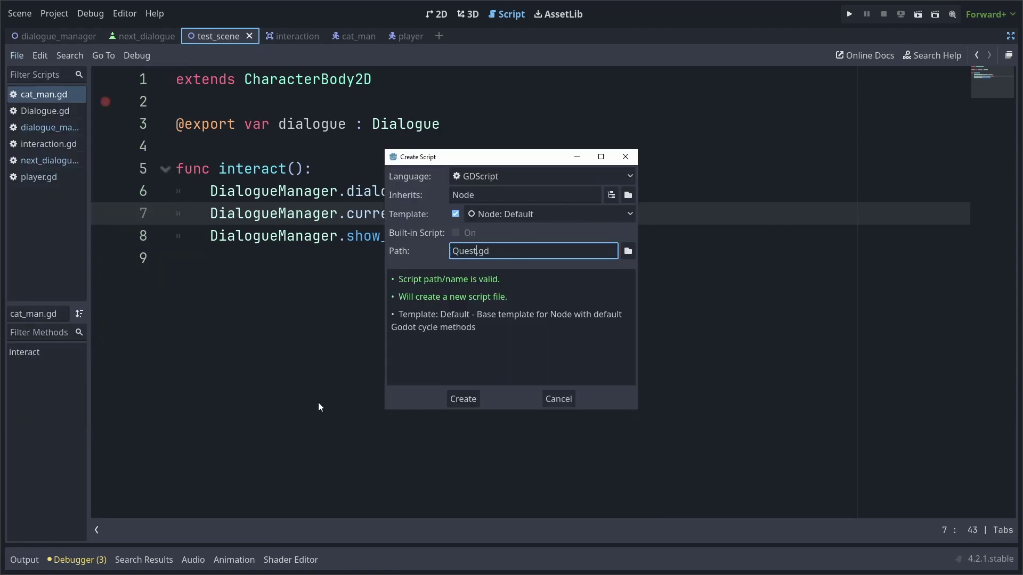
{"action": "left_click", "coordinate": [611, 195]}
{"action": "left_click", "coordinate": [421, 462]}
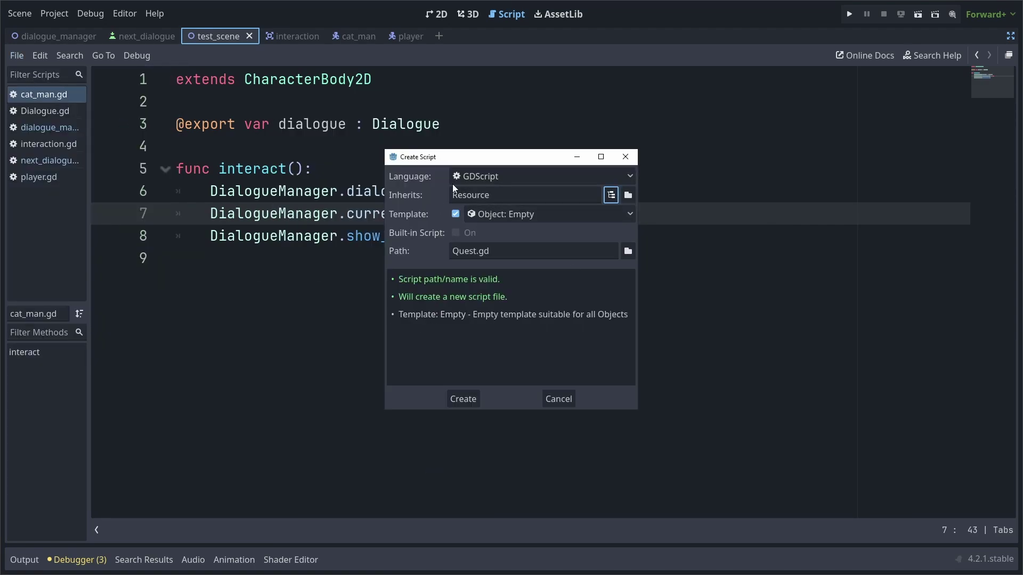
{"action": "left_click", "coordinate": [628, 250]}
{"action": "left_click", "coordinate": [257, 317]}
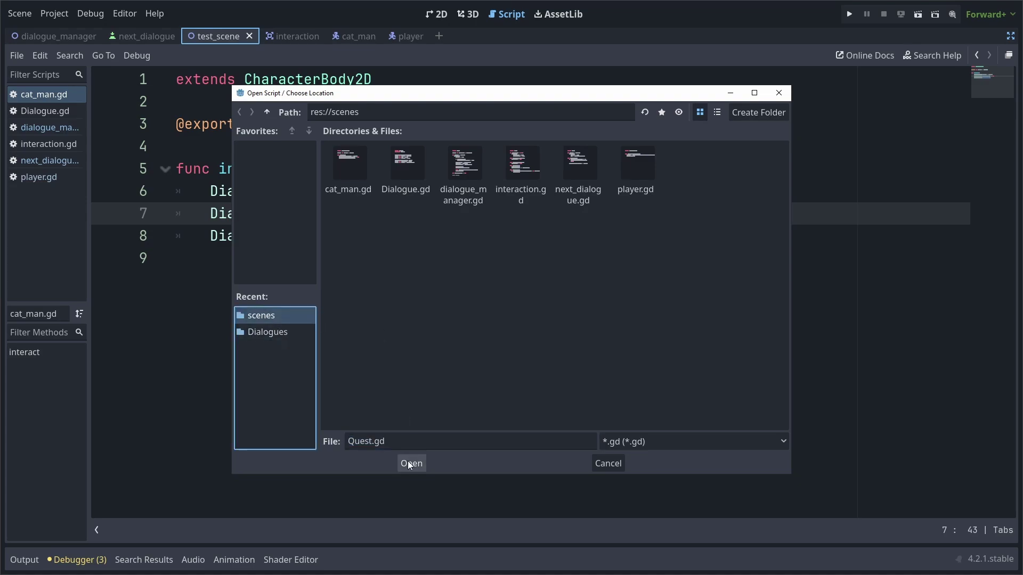
{"action": "left_click", "coordinate": [411, 461]}
{"action": "left_click", "coordinate": [463, 399]}
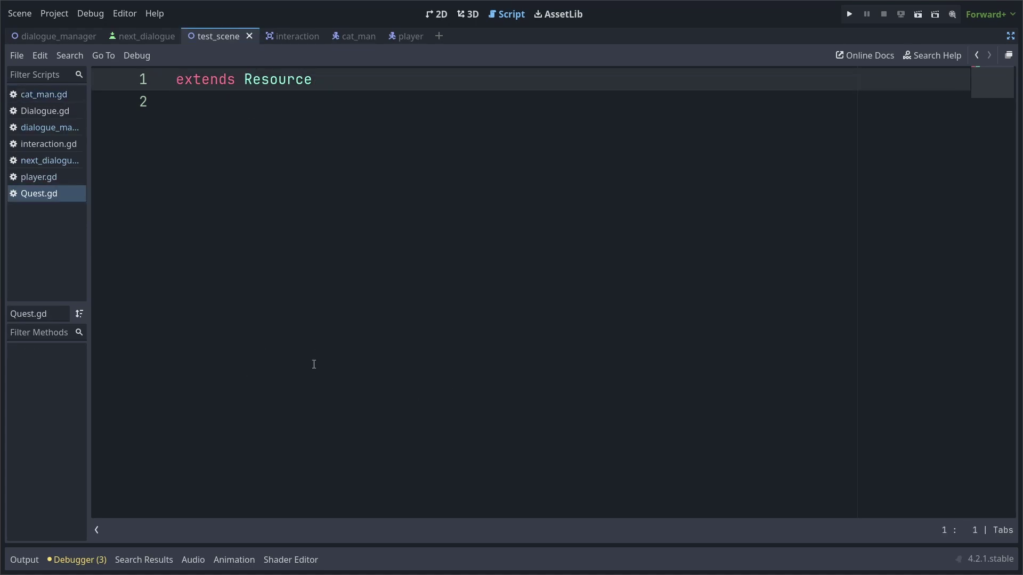
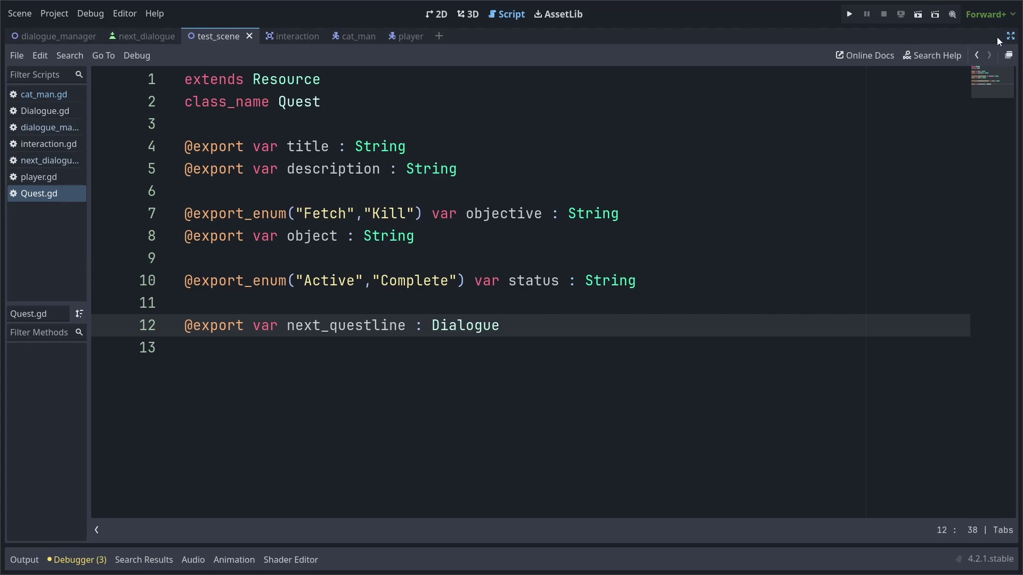
Create a Quest resource titled Cat Food, described 'Bring Cat Food', with a Fetch objective for Rocks
{"action": "left_click", "coordinate": [1010, 36]}
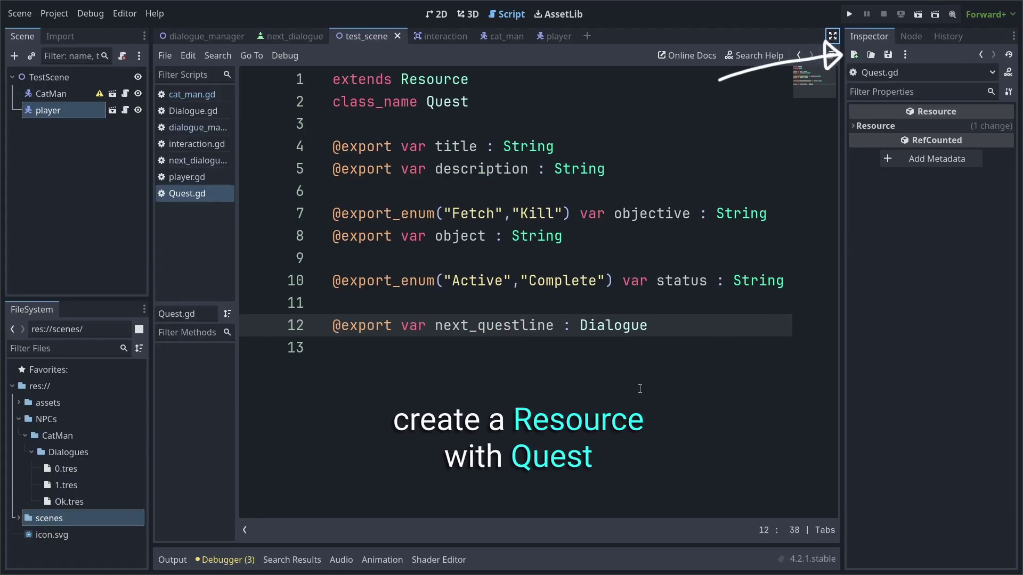
{"action": "left_click", "coordinate": [856, 55]}
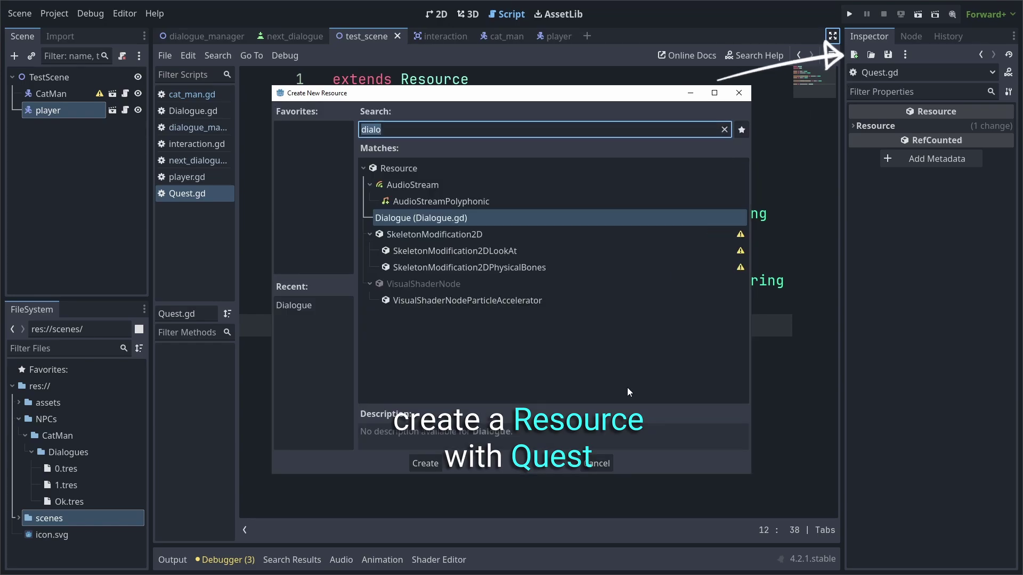
{"action": "type", "text": "quest"}
{"action": "key", "text": "Return"}
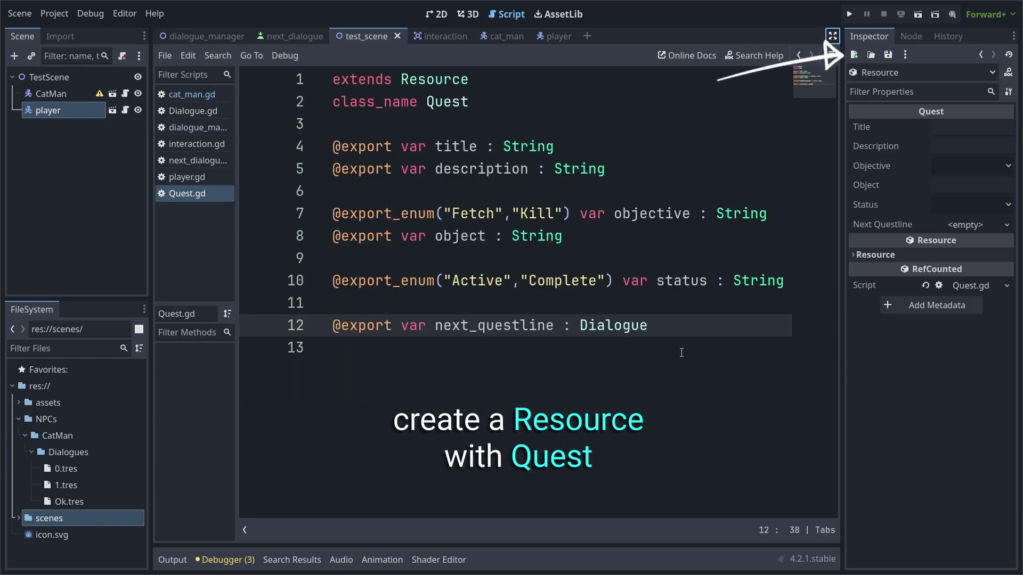
{"action": "left_click", "coordinate": [959, 126]}
{"action": "type", "text": "Cat Food"}
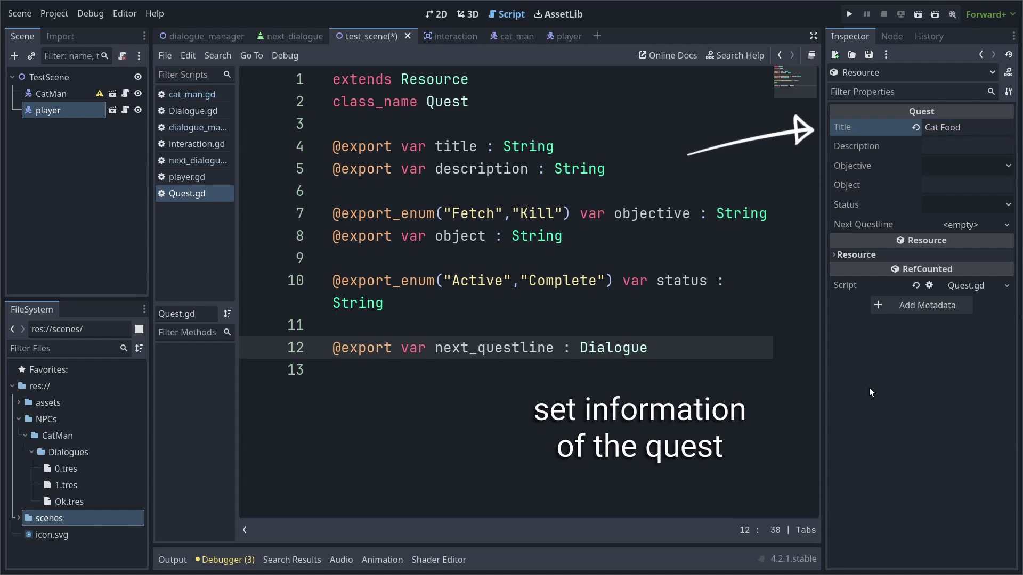
{"action": "key", "text": "Tab"}
{"action": "type", "text": "Bring Cat Food"}
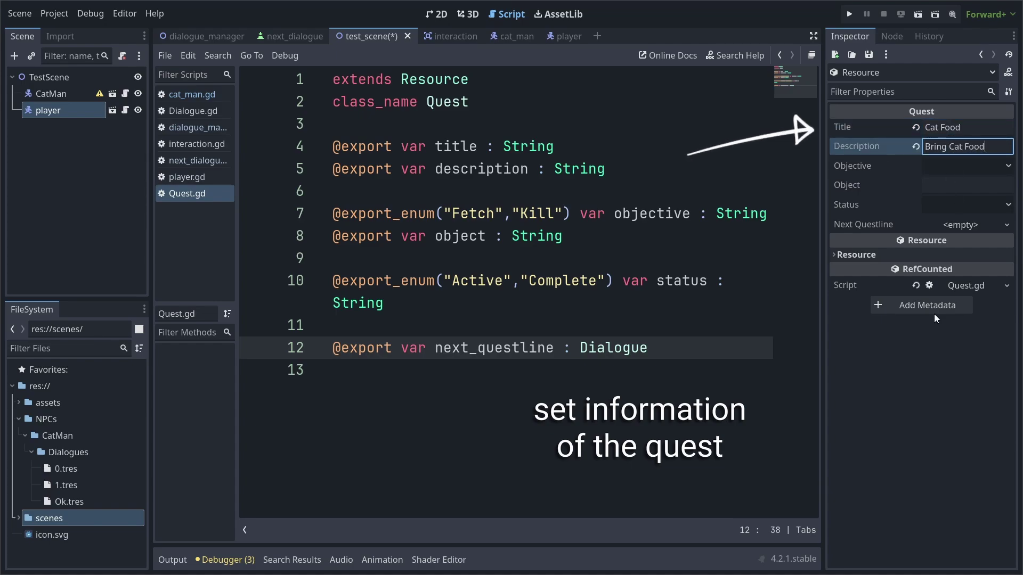
{"action": "key", "text": "Return"}
{"action": "left_click", "coordinate": [963, 174]}
{"action": "left_click", "coordinate": [960, 181]}
{"action": "left_click", "coordinate": [950, 186]}
{"action": "type", "text": "R"}
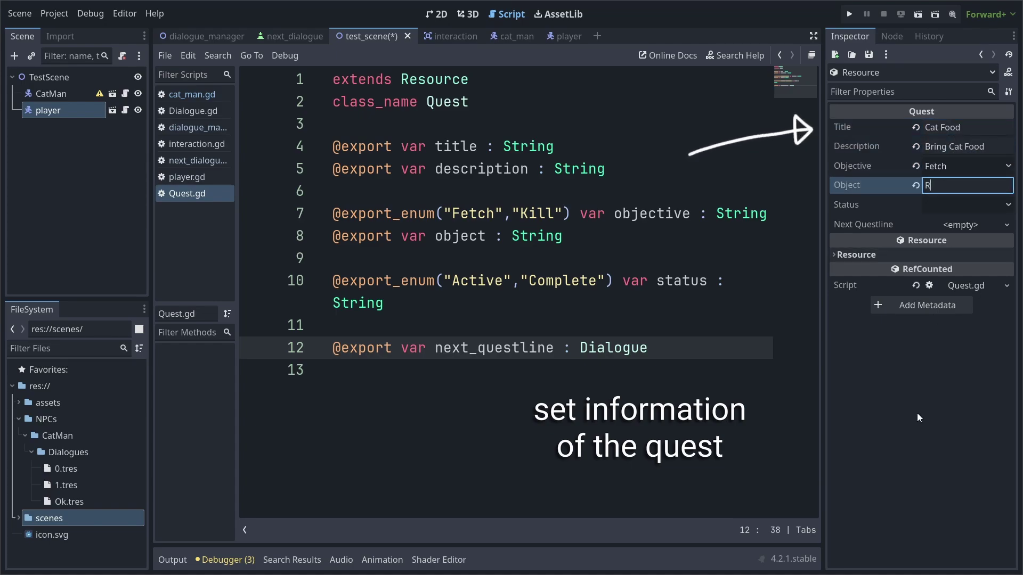
{"action": "type", "text": "ocks"}
Start Save As for the quest and create a Quests folder inside NPCs/CatMan
{"action": "left_click", "coordinate": [869, 54]}
{"action": "left_click", "coordinate": [884, 90]}
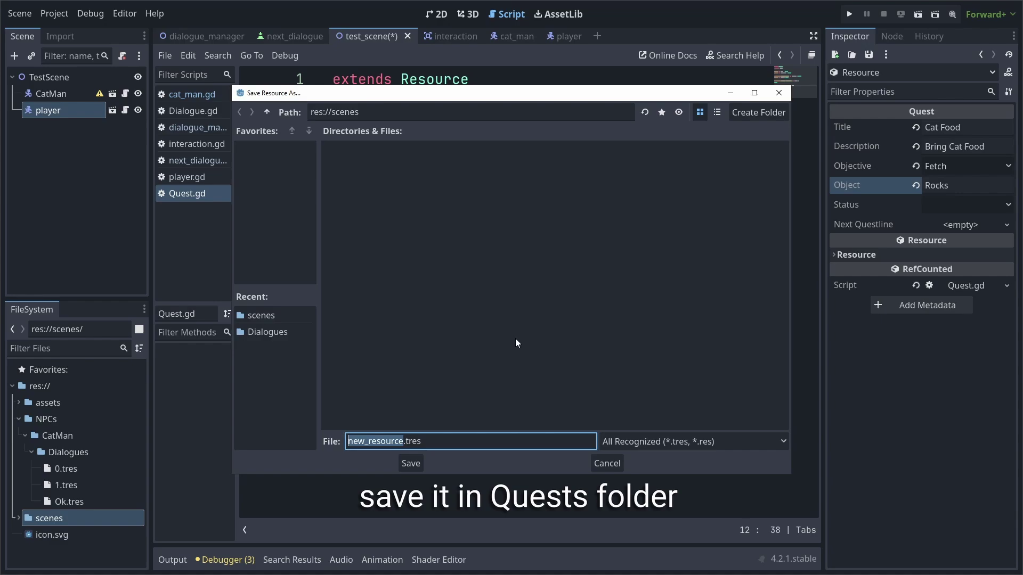
{"action": "left_click", "coordinate": [267, 111]}
{"action": "double_click", "coordinate": [408, 178]}
{"action": "double_click", "coordinate": [349, 171]}
{"action": "right_click", "coordinate": [524, 205]}
{"action": "left_click", "coordinate": [549, 213]}
{"action": "type", "text": "Quests"}
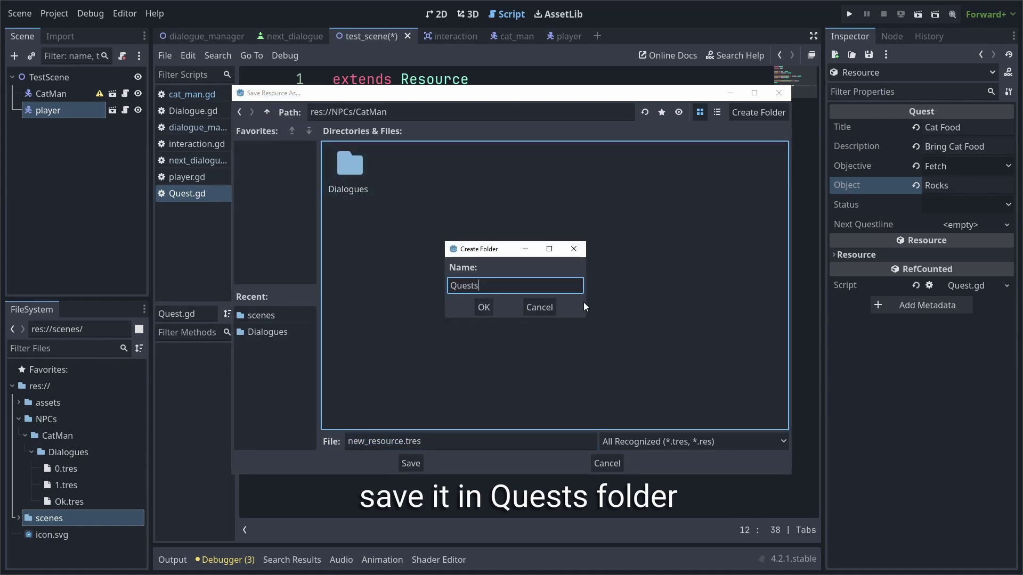
{"action": "left_click", "coordinate": [491, 312]}
Save the quest as 0.tres in the Quests folder and select it
{"action": "left_click", "coordinate": [446, 442]}
{"action": "key", "text": "BackSpace"}
{"action": "type", "text": "0"}
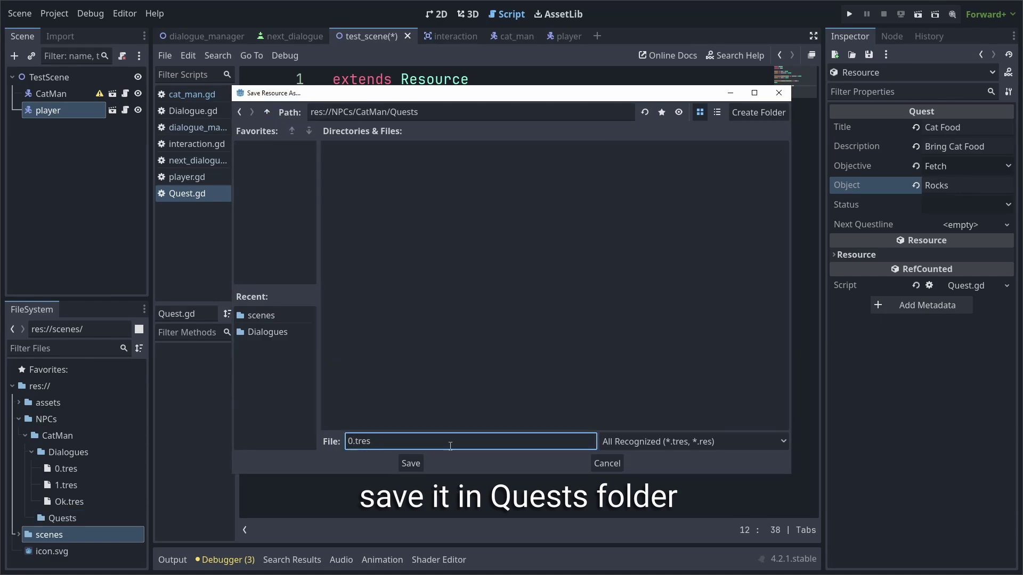
{"action": "key", "text": "Return"}
{"action": "left_click", "coordinate": [32, 518]}
{"action": "left_click", "coordinate": [72, 524]}
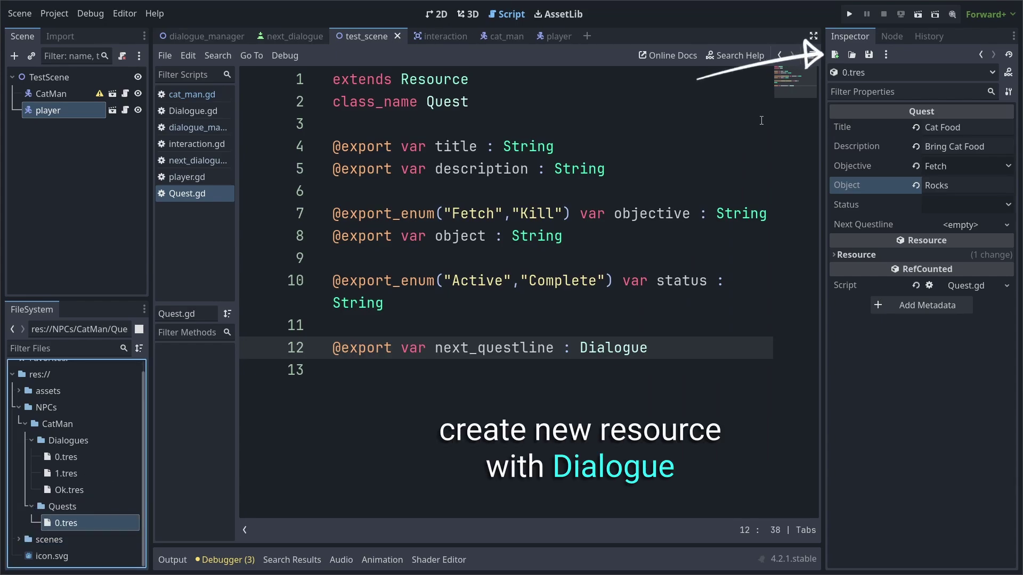
Create a Dialogue with a cat portrait, speaker Cat Man, and path option 'What do you want to eat?'
{"action": "left_click", "coordinate": [834, 55]}
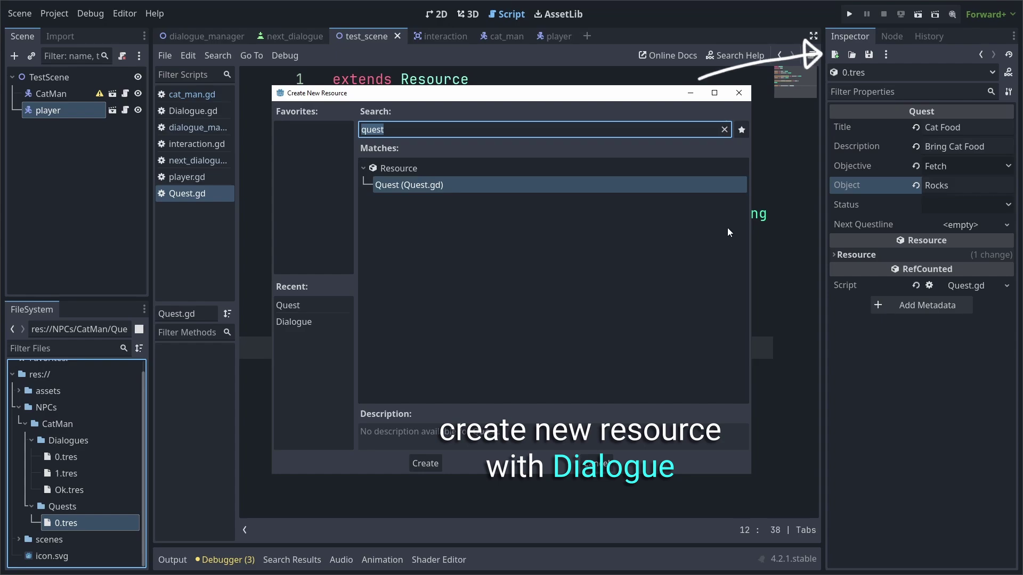
{"action": "type", "text": "dia"}
{"action": "key", "text": "Return"}
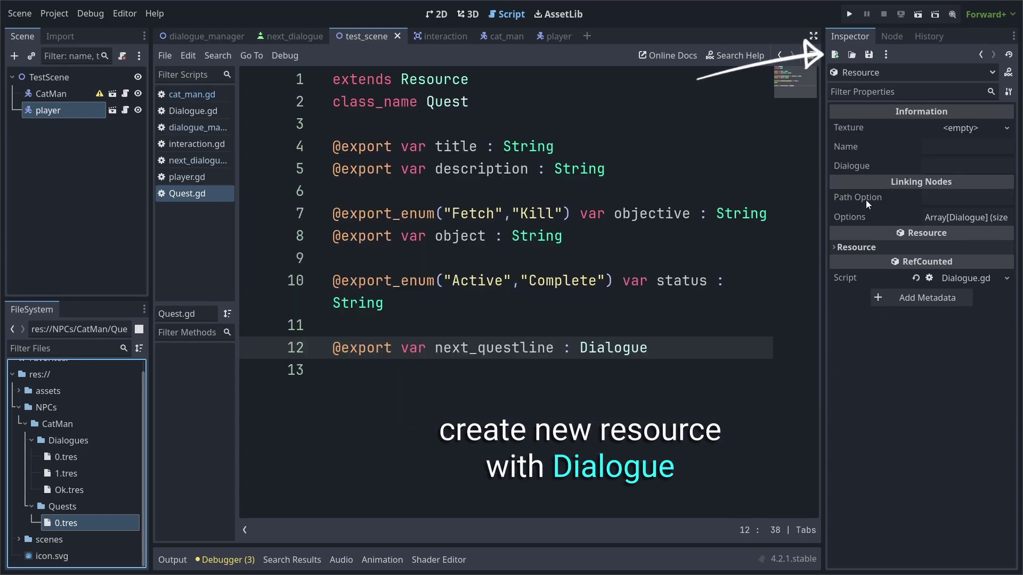
{"action": "left_click", "coordinate": [1006, 128]}
{"action": "left_click", "coordinate": [858, 426]}
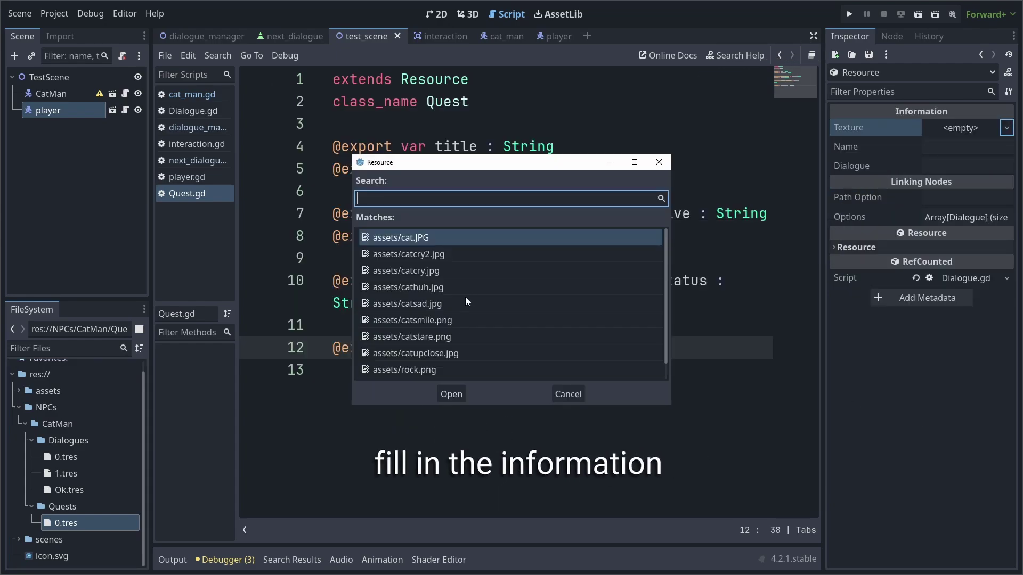
{"action": "double_click", "coordinate": [533, 320]}
{"action": "key", "text": "Tab"}
{"action": "type", "text": "Cat Man"}
{"action": "key", "text": "Tab"}
{"action": "type", "text": "I want"}
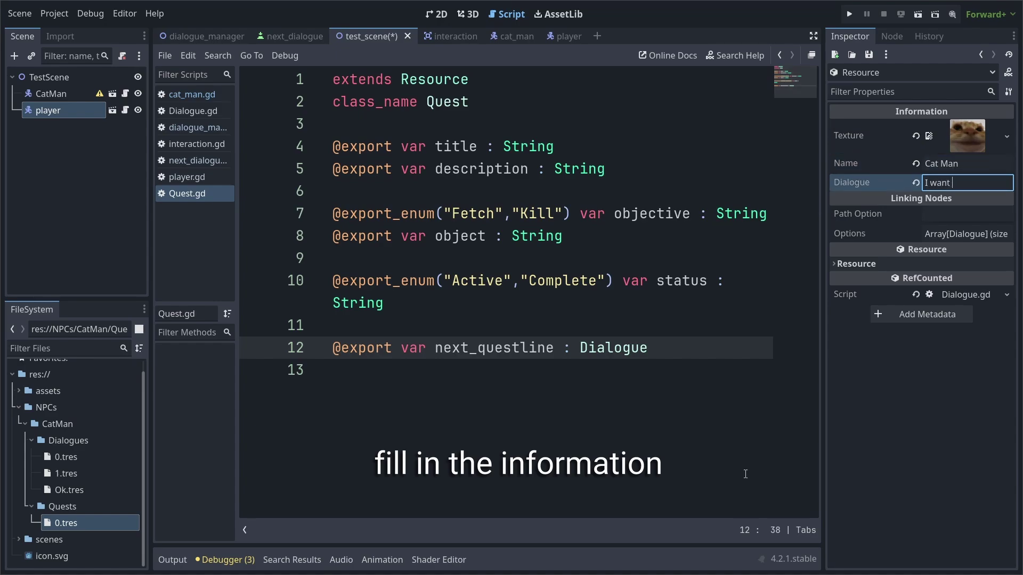
{"action": "key", "text": "Tab"}
{"action": "type", "text": "What do you want"}
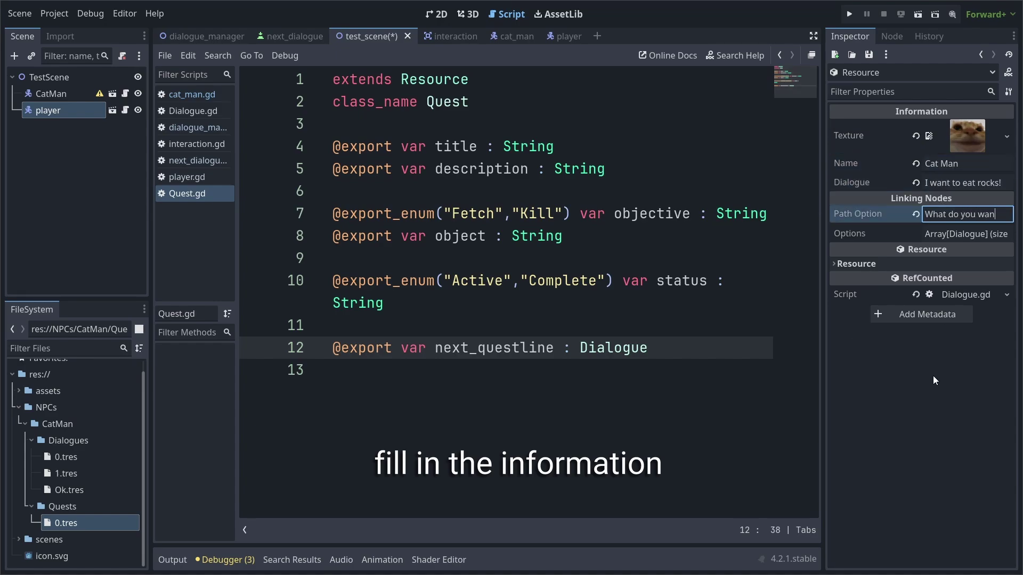
{"action": "type", "text": " to eat?"}
{"action": "left_click_drag", "start_coordinate": [823, 350], "coordinate": [708, 350]}
{"action": "key", "text": "ctrl+s"}
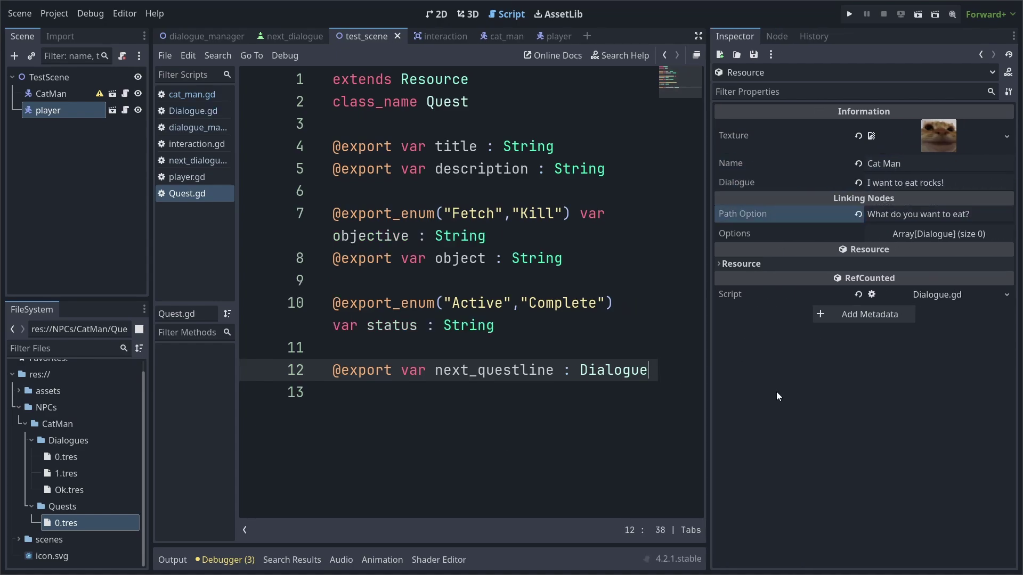
Save the dialogue as 2.tres in the CatMan Dialogues folder
{"action": "left_click", "coordinate": [755, 57]}
{"action": "left_click", "coordinate": [782, 88]}
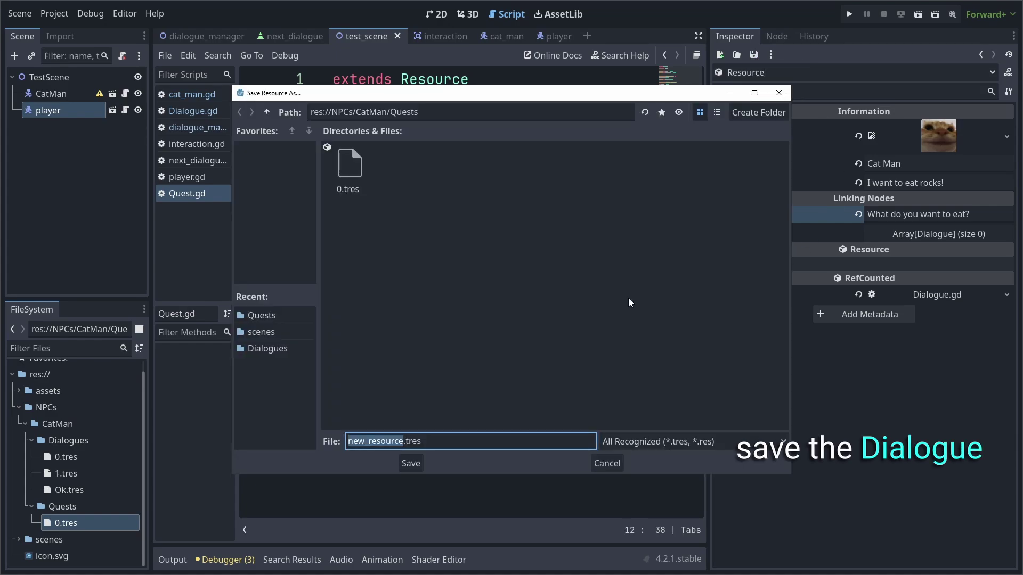
{"action": "left_click", "coordinate": [269, 348]}
{"action": "double_click", "coordinate": [403, 441]}
{"action": "type", "text": "2"}
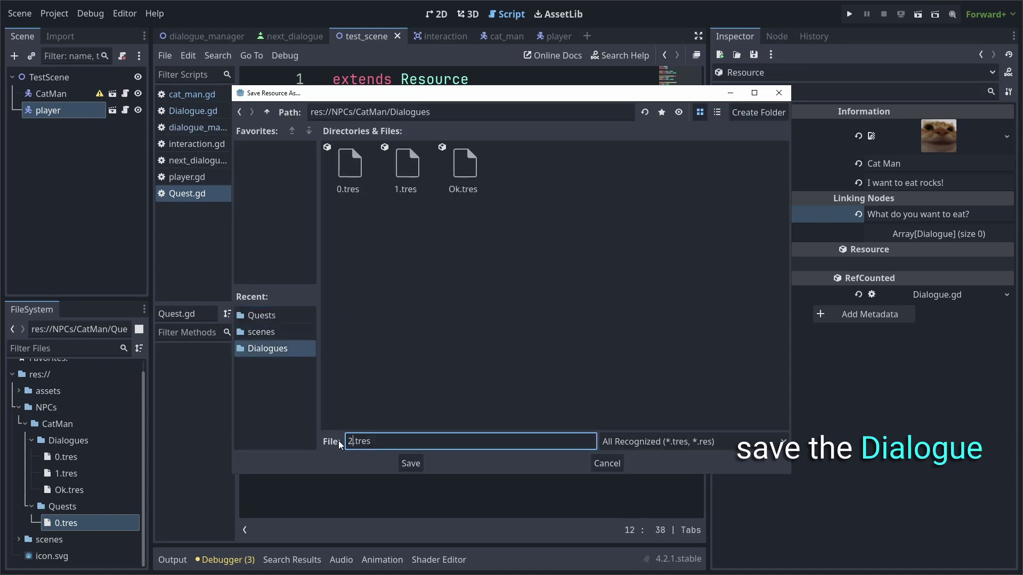
{"action": "key", "text": "Return"}
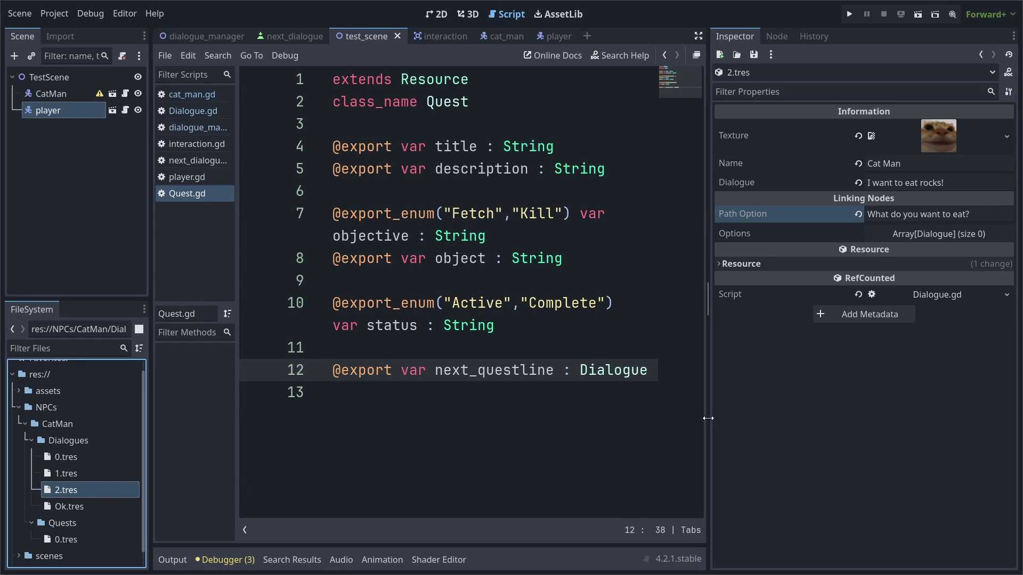
{"action": "left_click_drag", "start_coordinate": [708, 418], "coordinate": [774, 420]}
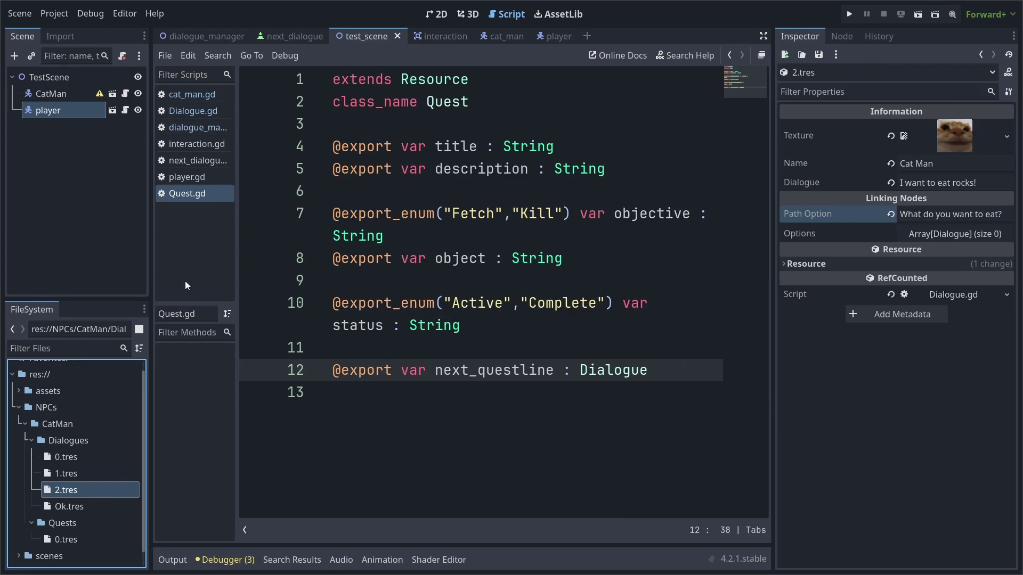
Attach quest 0.tres to the new dialogue
{"action": "left_click", "coordinate": [193, 112]}
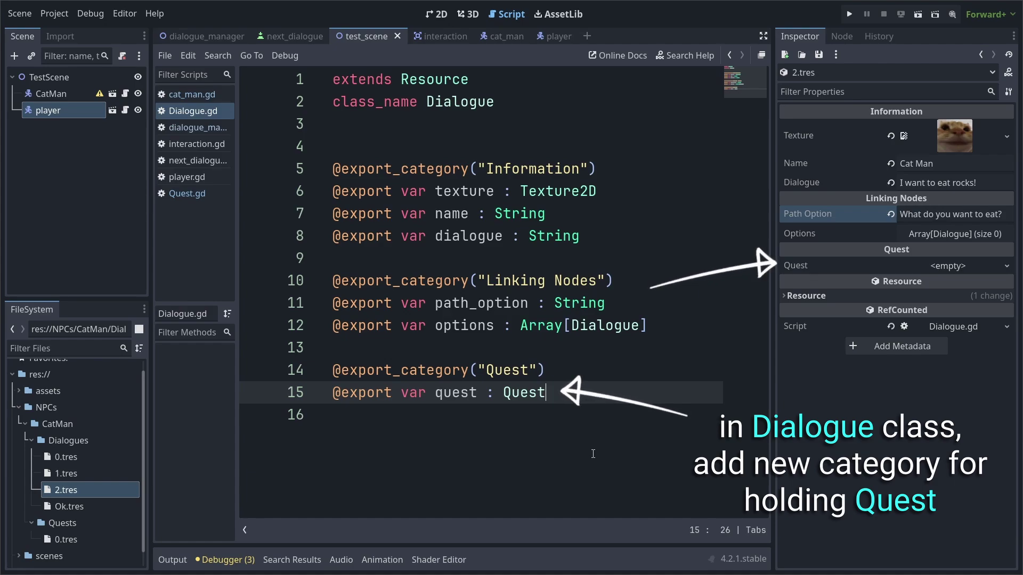
{"action": "left_click_drag", "start_coordinate": [771, 298], "coordinate": [757, 299]}
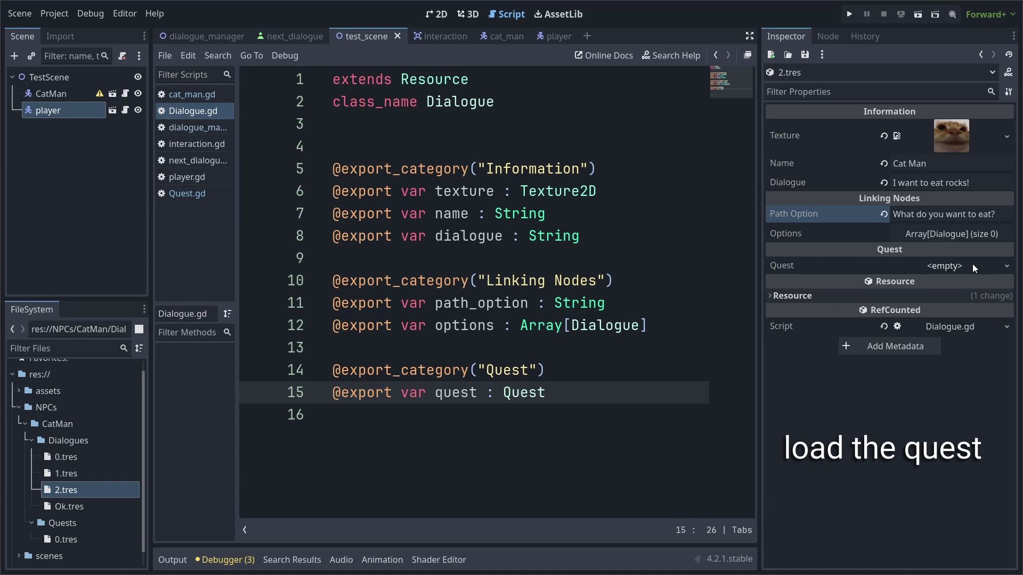
{"action": "left_click", "coordinate": [960, 268]}
{"action": "left_click", "coordinate": [959, 304]}
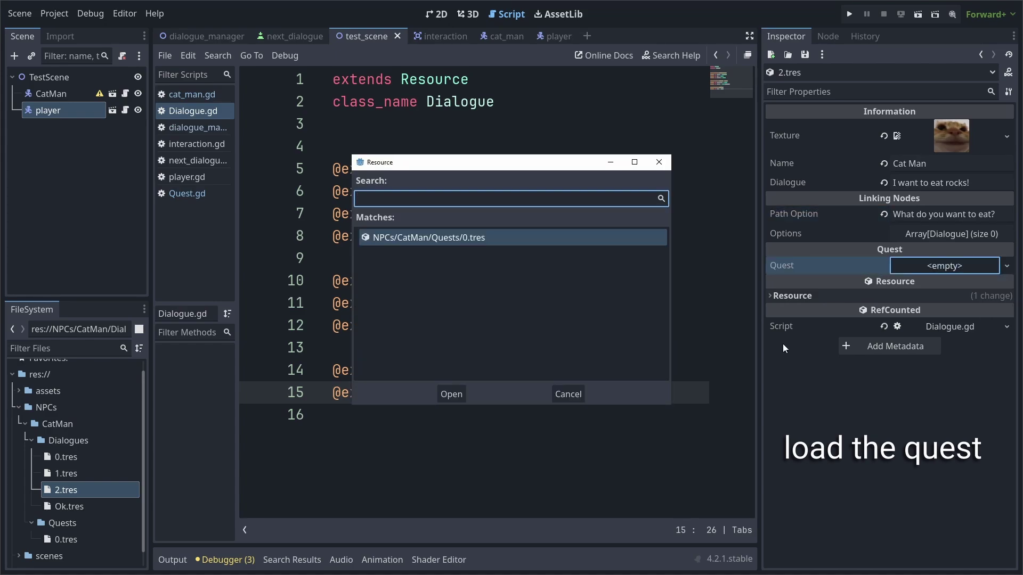
{"action": "left_click", "coordinate": [452, 395]}
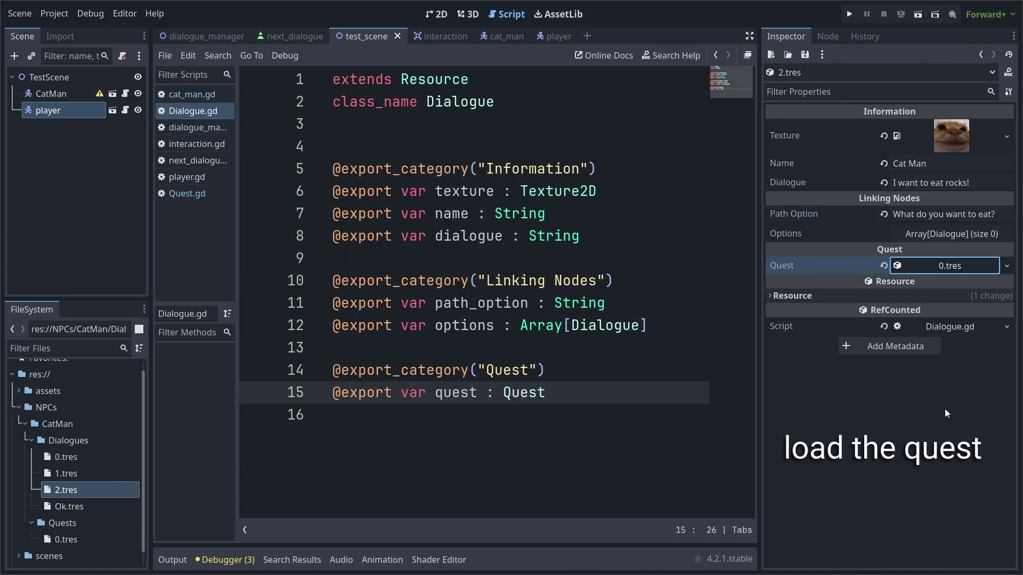
Add Ok.tres as the dialogue's single option
{"action": "left_click", "coordinate": [944, 234]}
{"action": "left_click", "coordinate": [927, 274]}
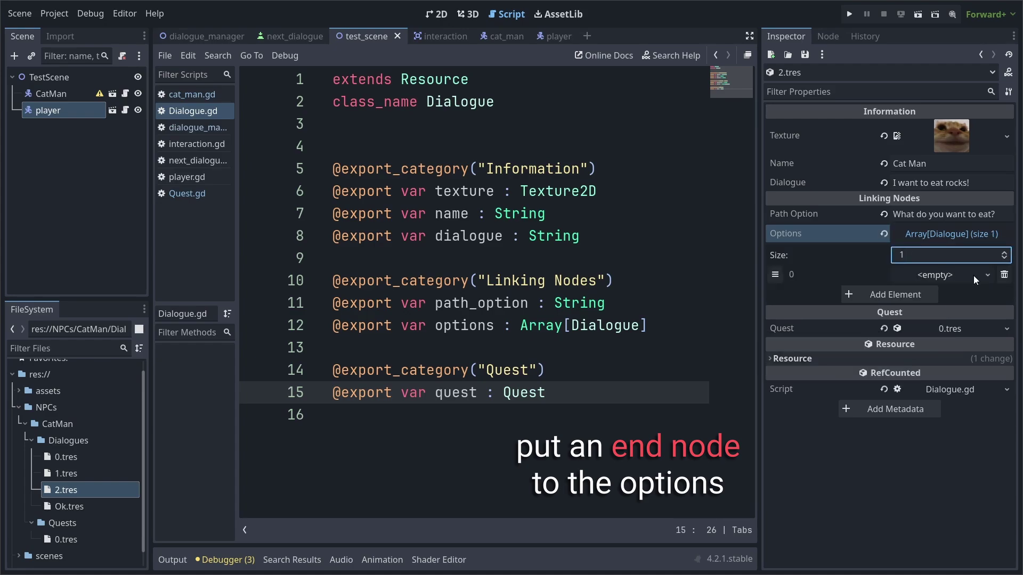
{"action": "mouse_move", "coordinate": [93, 510]}
{"action": "left_mouse_down"}
{"action": "mouse_move", "coordinate": [669, 462]}
{"action": "mouse_move", "coordinate": [918, 273]}
{"action": "left_mouse_up"}
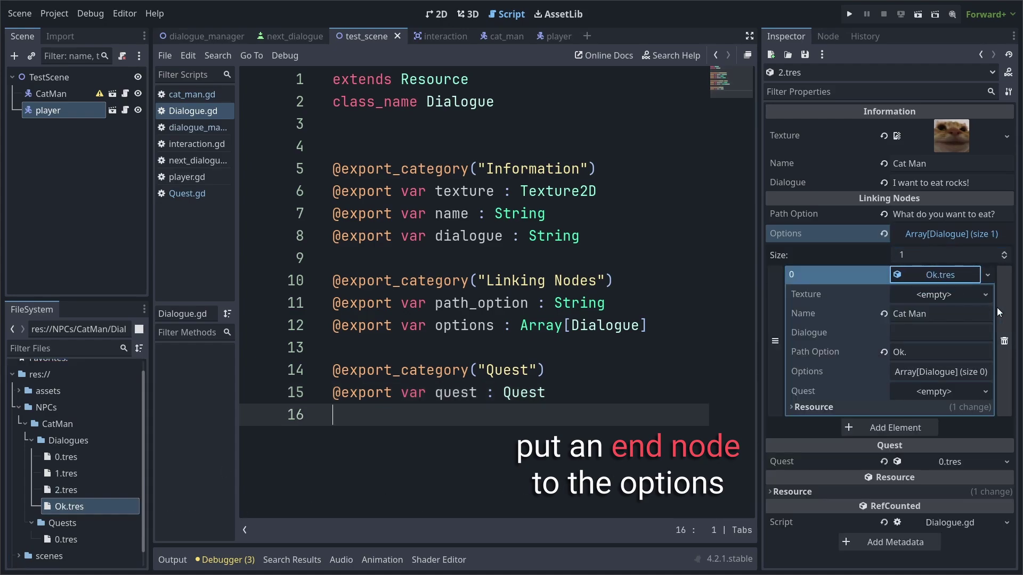
{"action": "left_click", "coordinate": [915, 274]}
{"action": "left_click", "coordinate": [911, 276]}
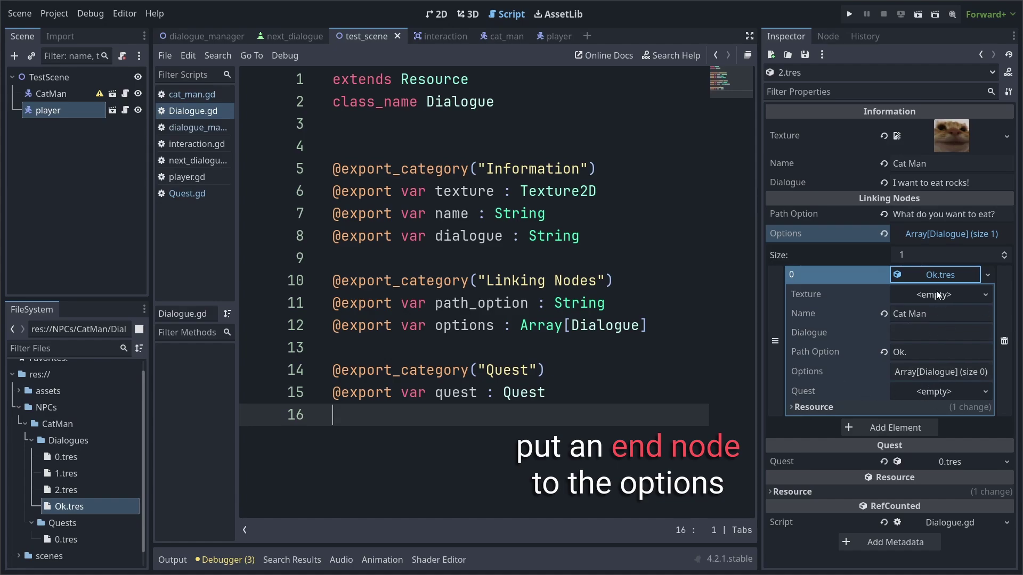
In 1.tres, replace the Ok.tres option with 2.tres
{"action": "left_click", "coordinate": [66, 473]}
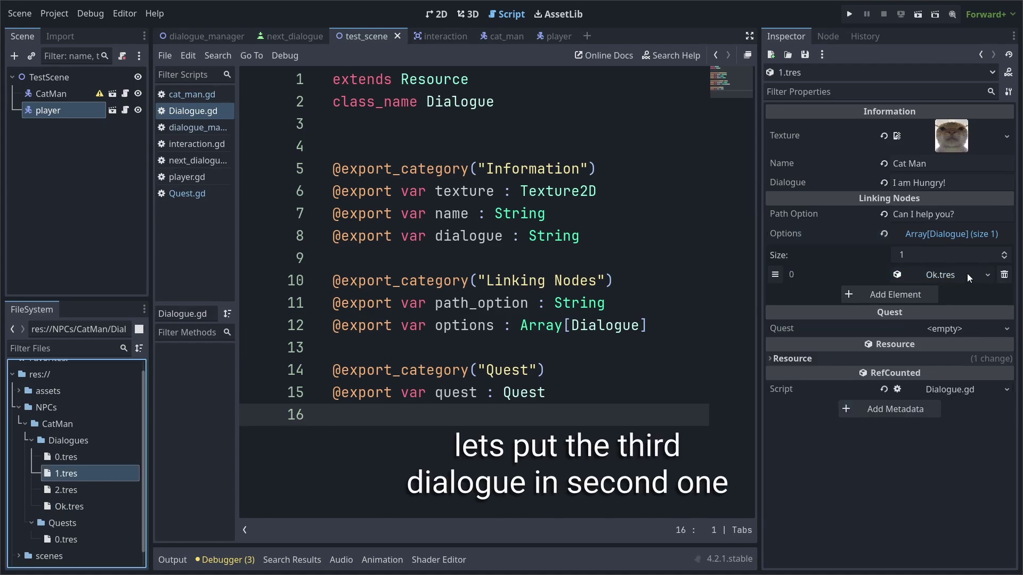
{"action": "left_click", "coordinate": [1005, 275]}
{"action": "left_click", "coordinate": [945, 273]}
{"action": "left_click", "coordinate": [987, 275]}
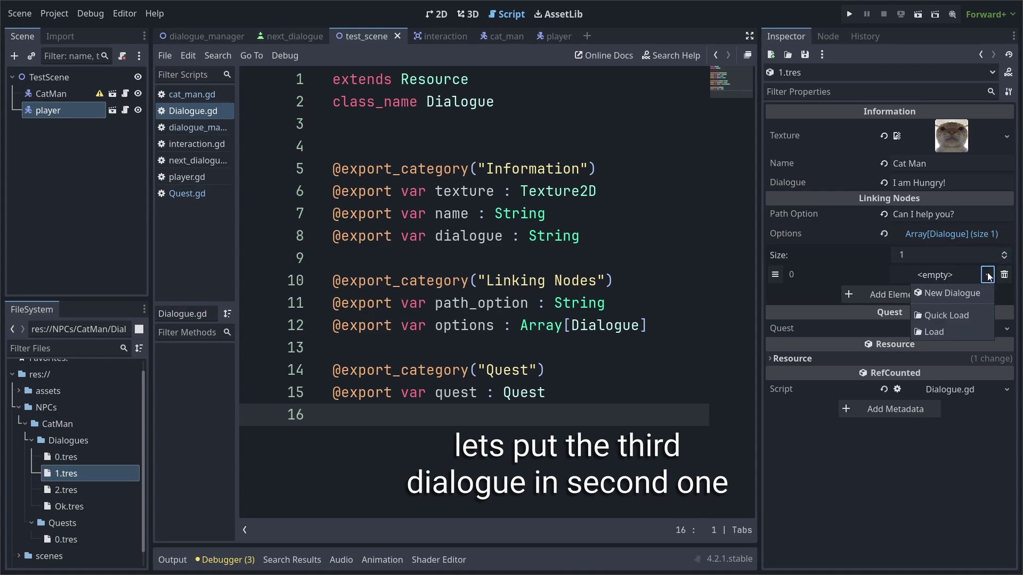
{"action": "left_click", "coordinate": [940, 315]}
{"action": "left_click", "coordinate": [434, 271]}
{"action": "left_click", "coordinate": [451, 394]}
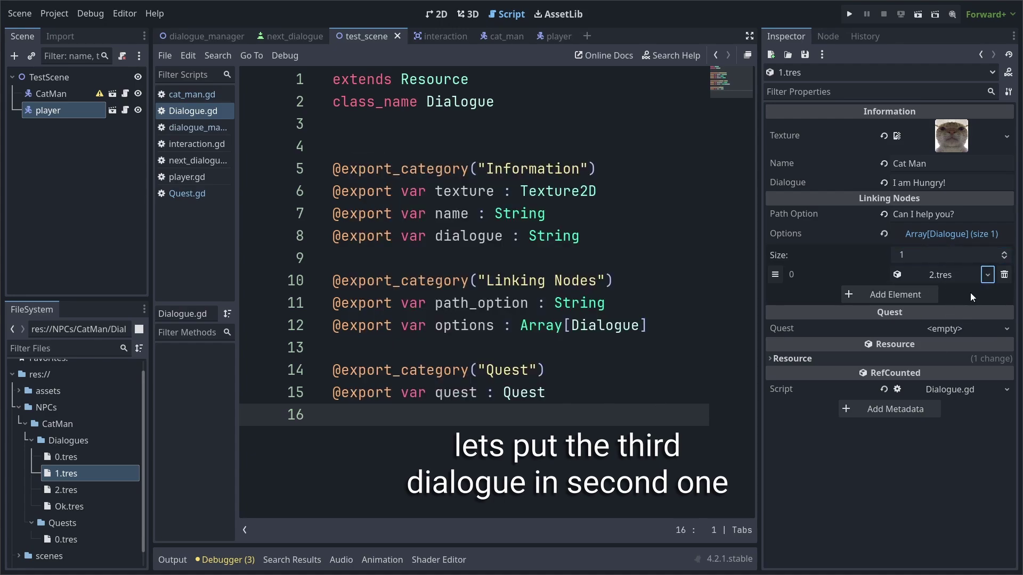
{"action": "left_click", "coordinate": [974, 275]}
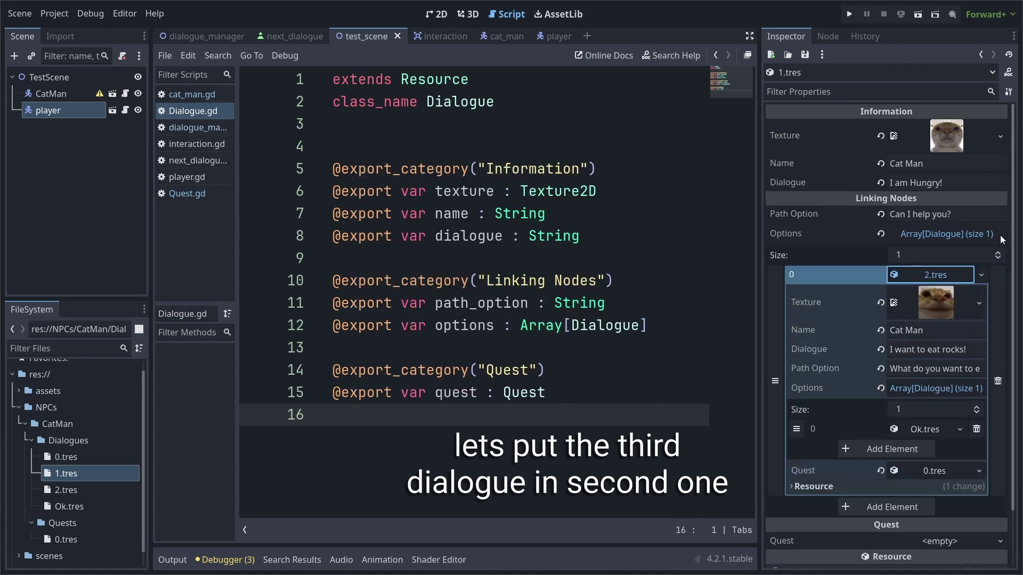
{"action": "left_click", "coordinate": [940, 275]}
Create a new scene with a Button root named QuestButton
{"action": "left_click", "coordinate": [587, 36]}
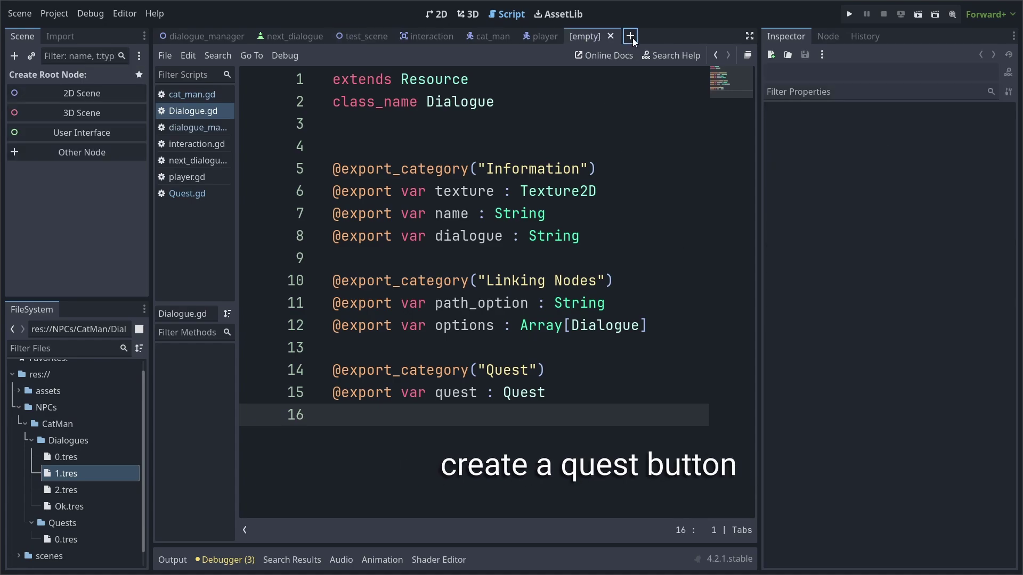
{"action": "left_click", "coordinate": [56, 157]}
{"action": "type", "text": "button"}
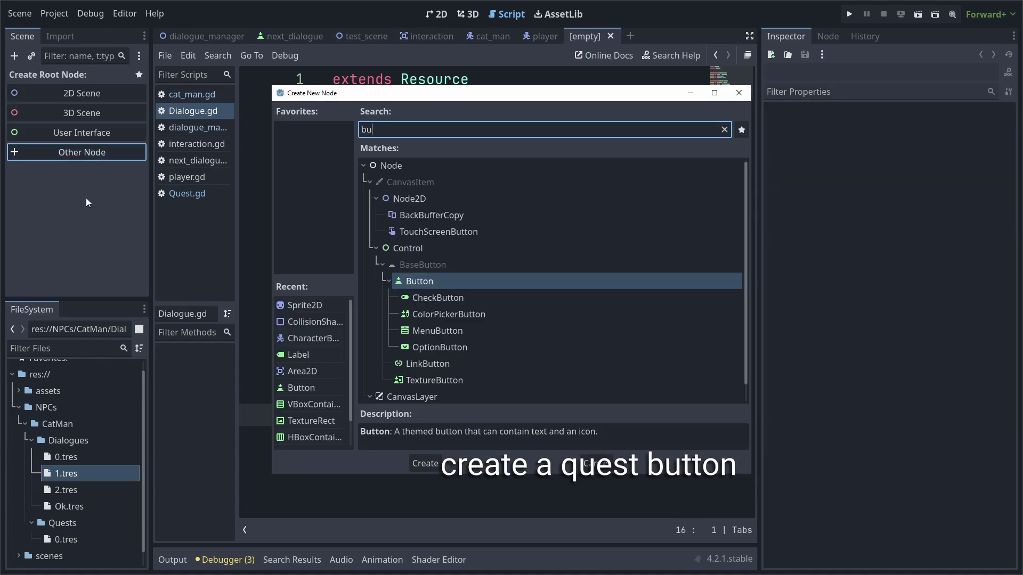
{"action": "key", "text": "Return"}
{"action": "type", "text": "Q"}
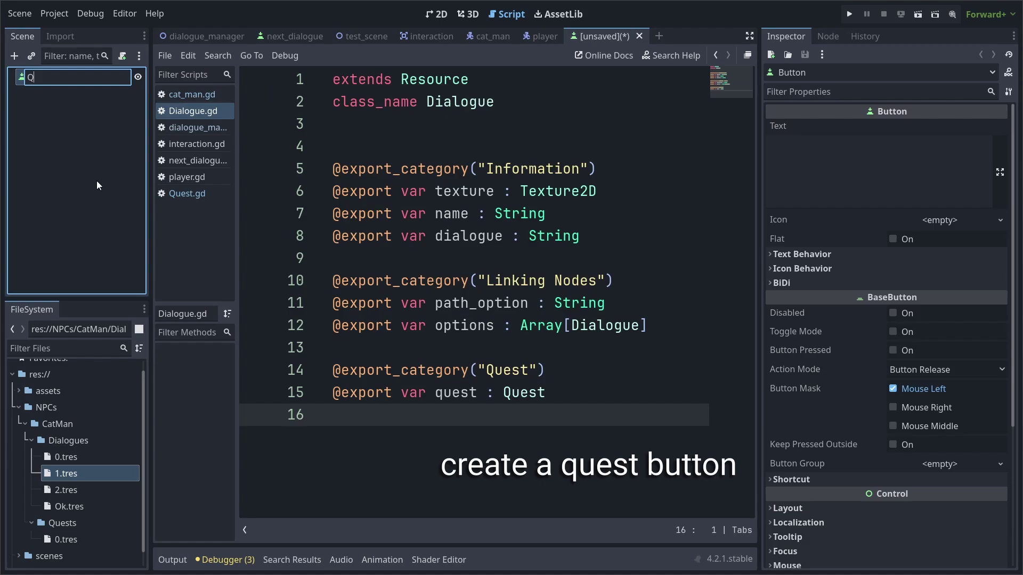
{"action": "type", "text": "uestButton"}
{"action": "key", "text": "Return"}
Set the button's Theme Overrides font size to 8 px
{"action": "left_click", "coordinate": [432, 11]}
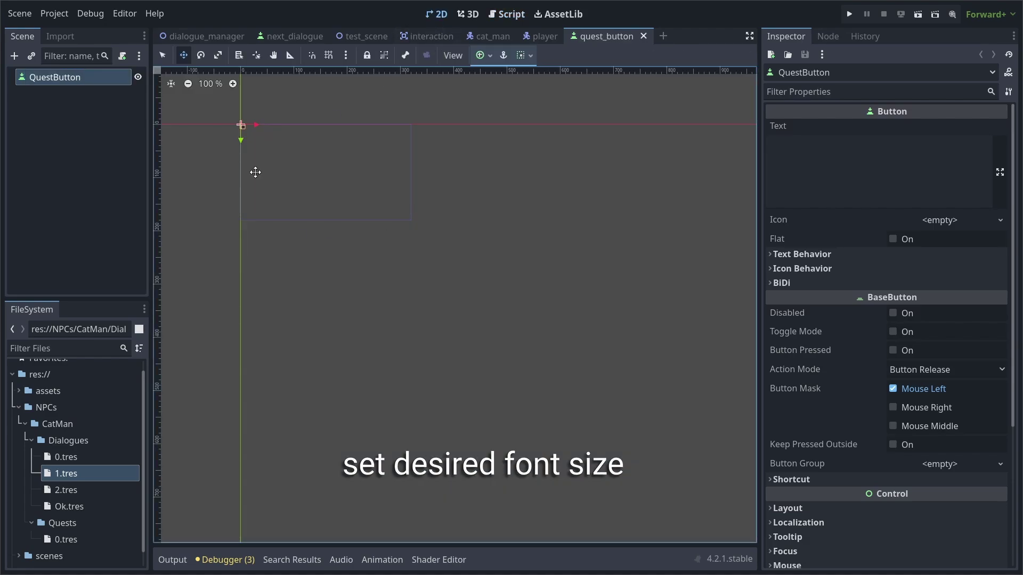
{"action": "scroll", "coordinate": [288, 138], "scroll_direction": "up", "scroll_amount": 4}
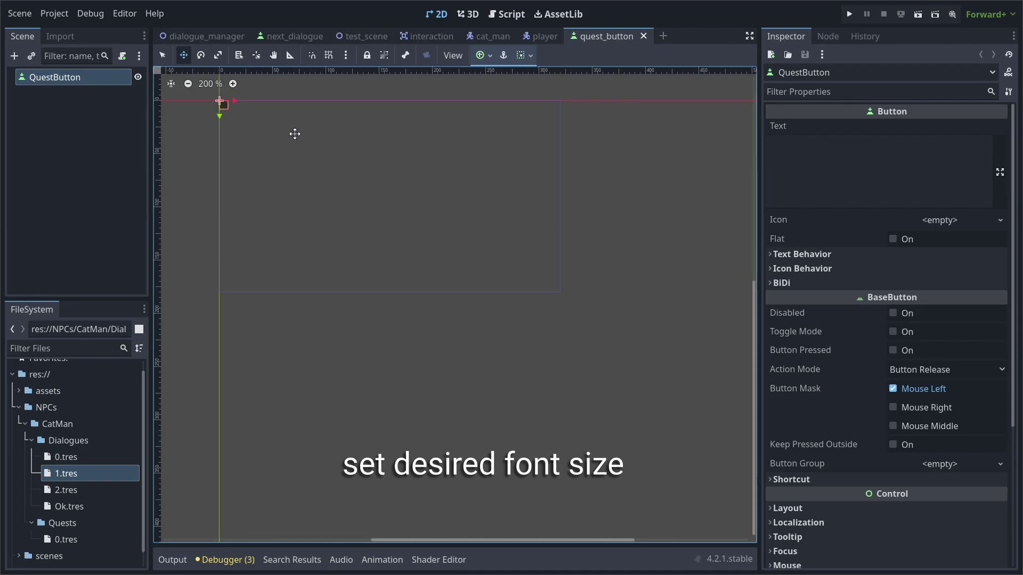
{"action": "scroll", "coordinate": [295, 135], "scroll_direction": "up", "scroll_amount": 1}
{"action": "scroll", "coordinate": [858, 356], "scroll_direction": "down", "scroll_amount": 5}
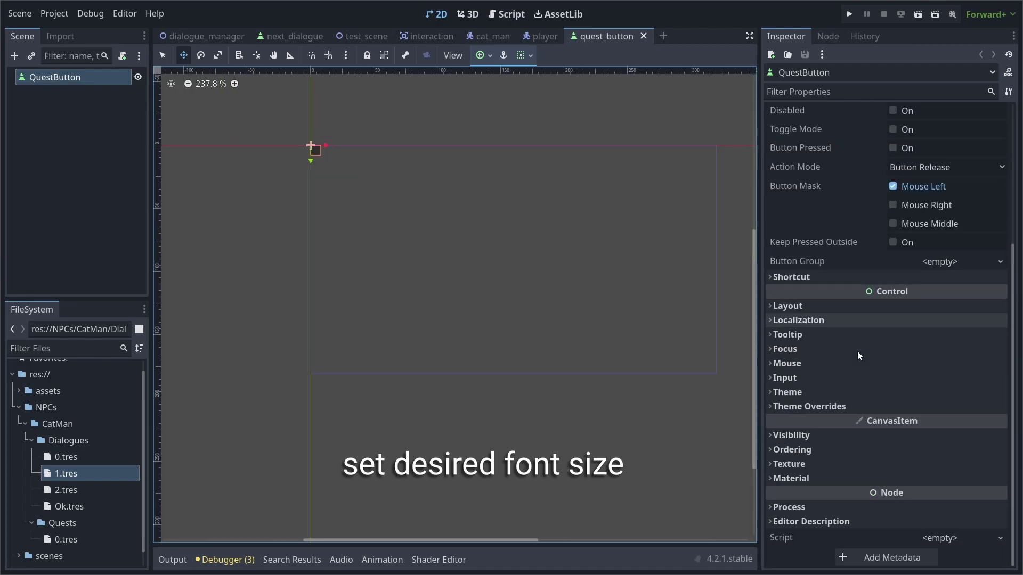
{"action": "left_click", "coordinate": [838, 406]}
{"action": "left_click", "coordinate": [872, 470]}
{"action": "left_click", "coordinate": [931, 484]}
{"action": "type", "text": "8"}
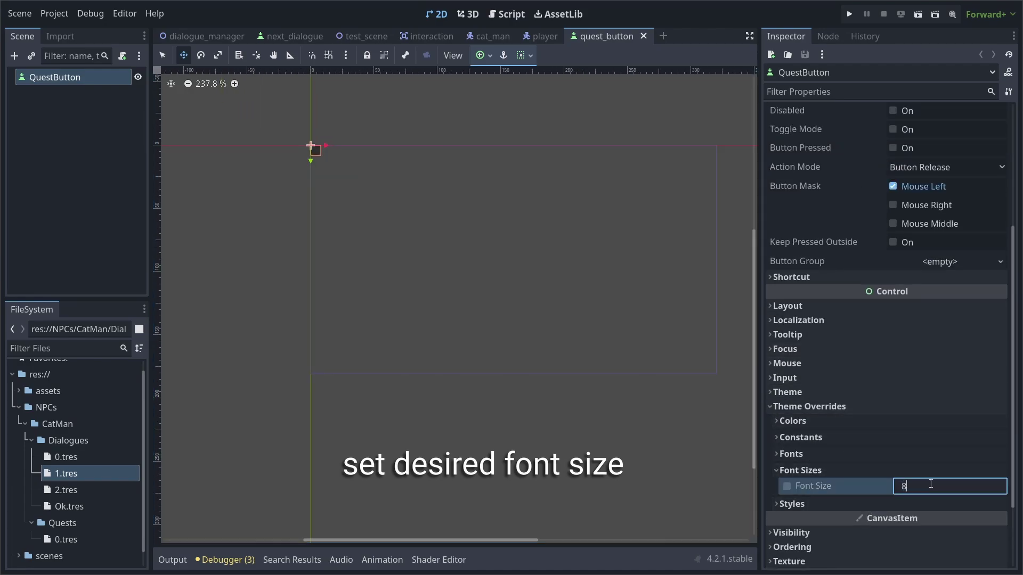
{"action": "key", "text": "Return"}
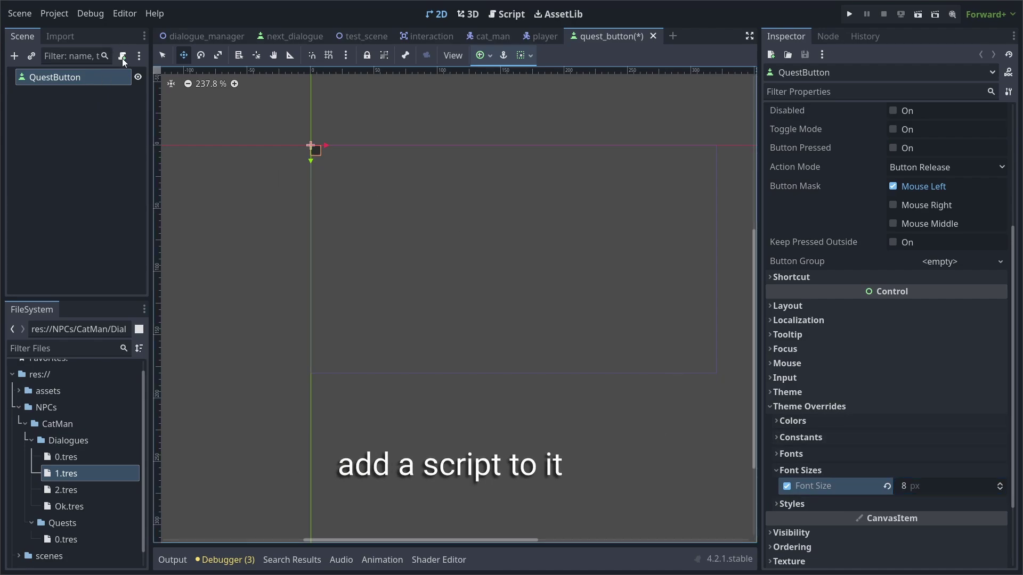
Attach quest_button.gd, save the scene, and write the quest setter code
{"action": "left_click", "coordinate": [122, 57]}
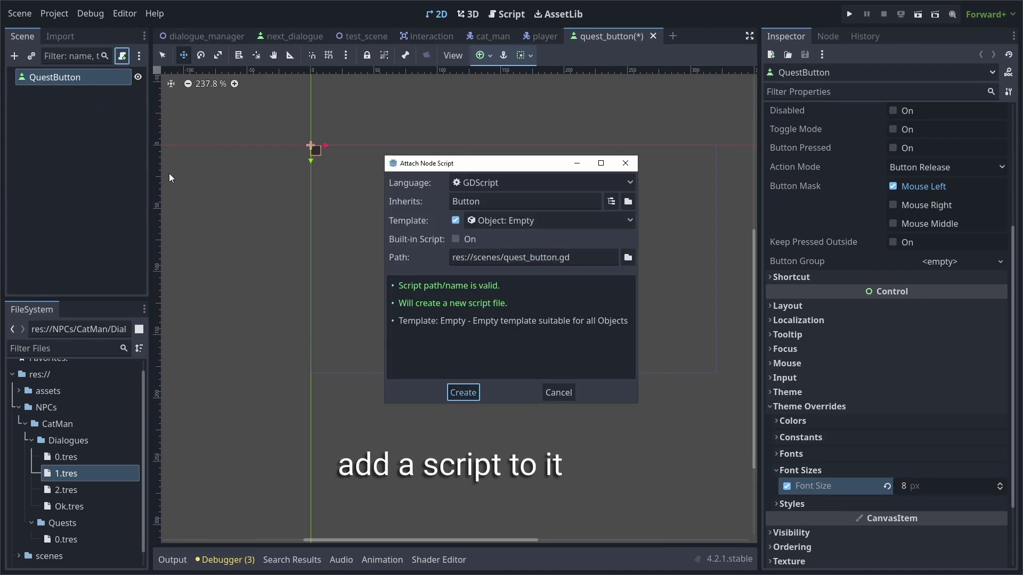
{"action": "key", "text": "Return"}
{"action": "key", "text": "ctrl+s"}
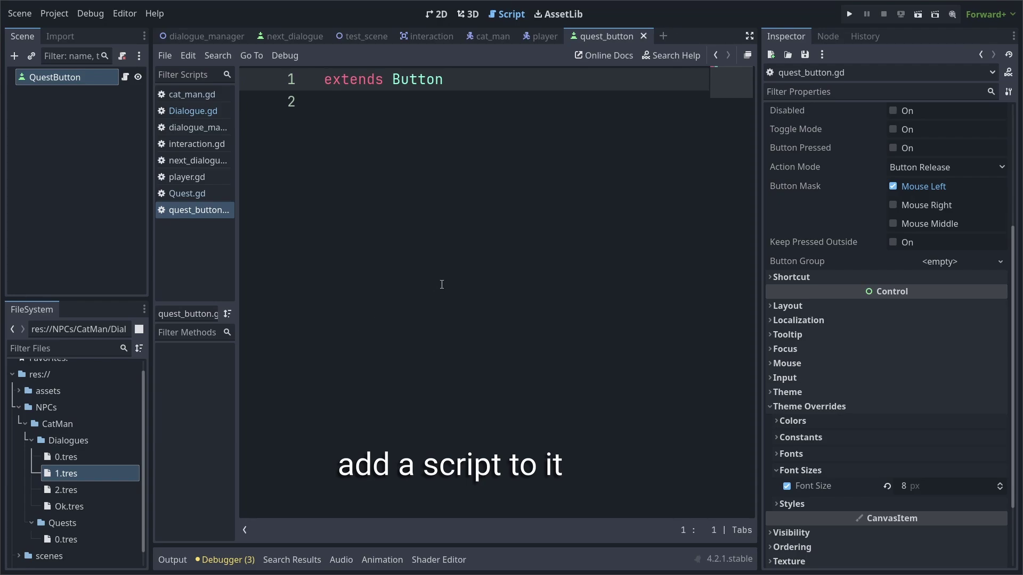
{"action": "key", "text": "ctrl+shift+F11"}
{"action": "key", "text": "Down"}
{"action": "key", "text": "Return"}
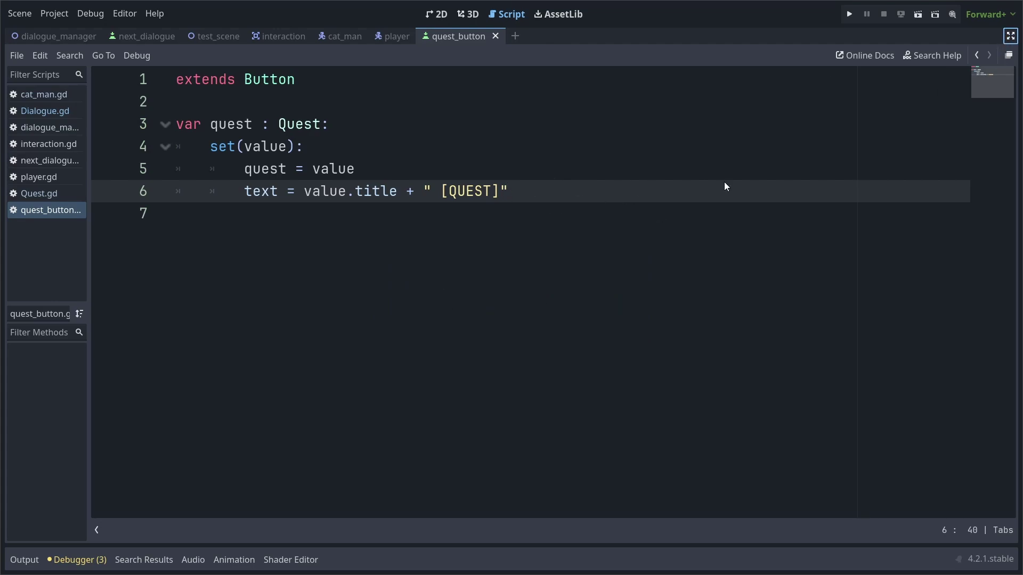
{"action": "key", "text": "ctrl+shift+F11"}
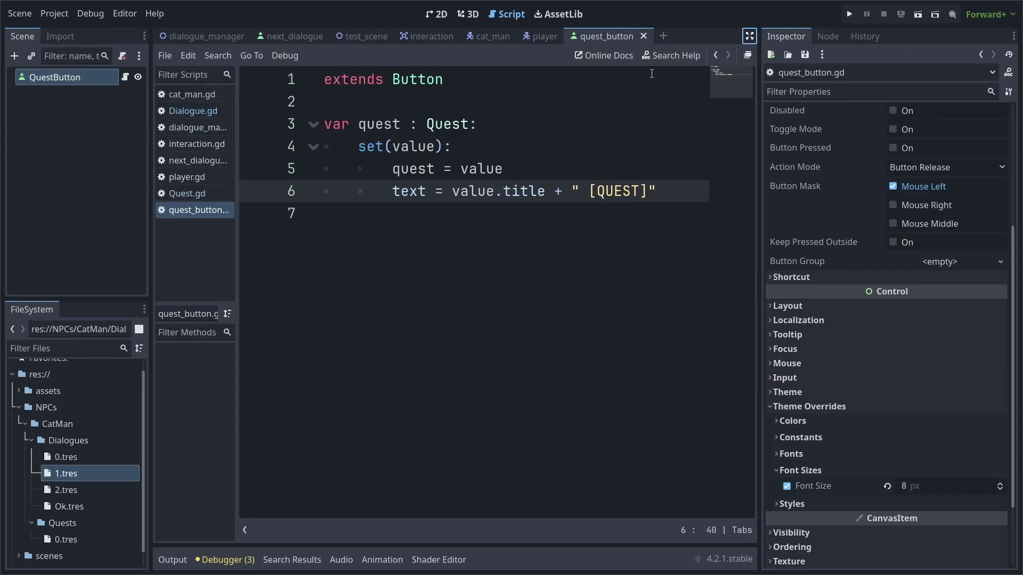
Create a 2D scene with a scripted QuestManager root, saved as quest_manager.tscn
{"action": "left_click", "coordinate": [662, 37]}
{"action": "left_click", "coordinate": [81, 100]}
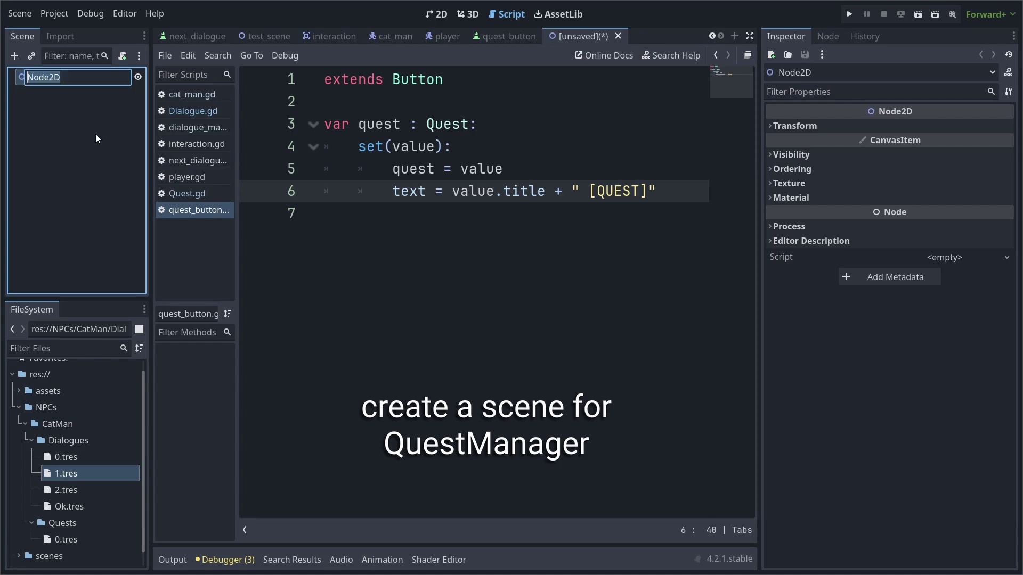
{"action": "type", "text": "QuestMana"}
{"action": "type", "text": "ger"}
{"action": "key", "text": "Return"}
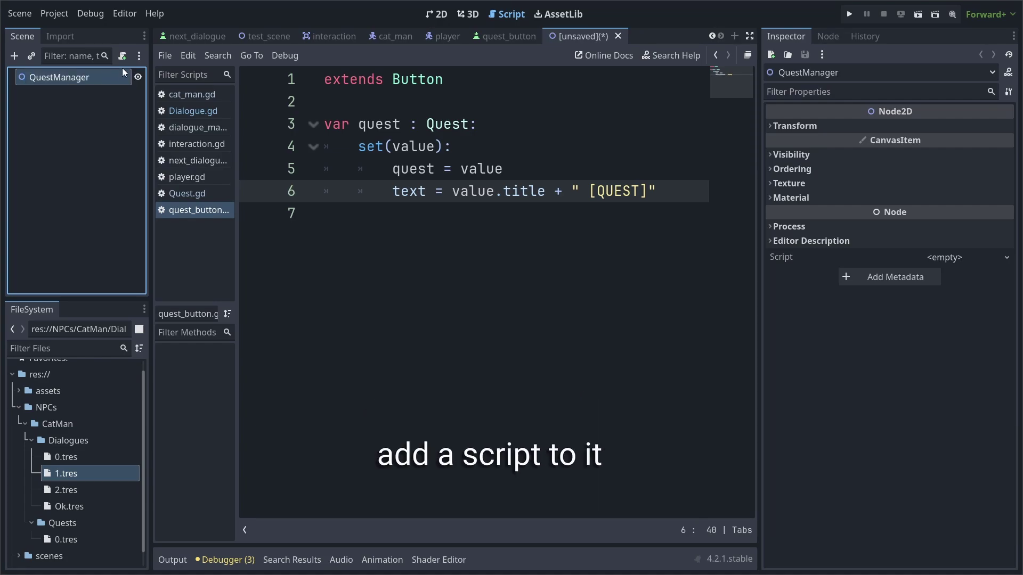
{"action": "left_click", "coordinate": [122, 56]}
{"action": "left_click", "coordinate": [458, 391]}
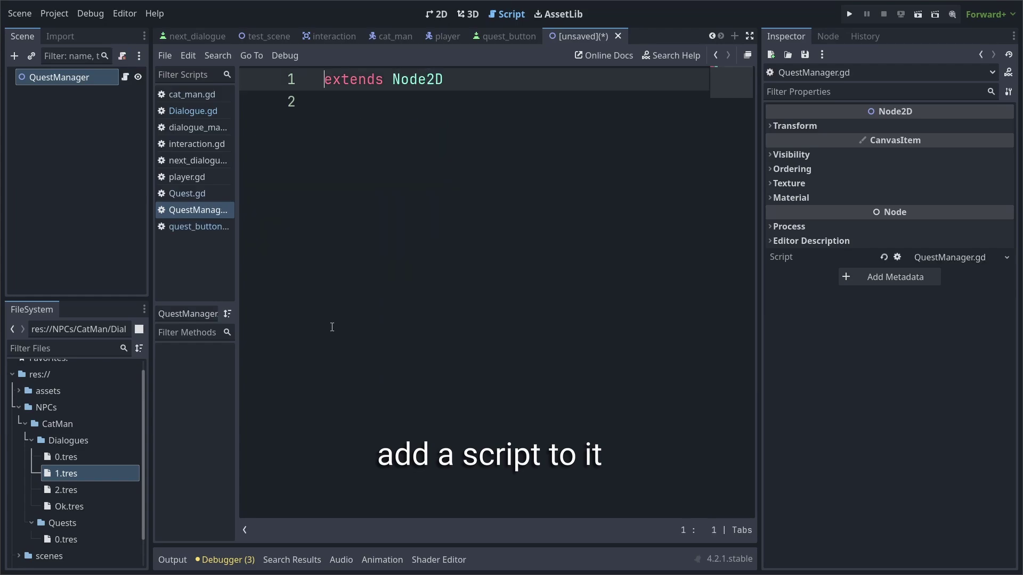
{"action": "key", "text": "ctrl+s"}
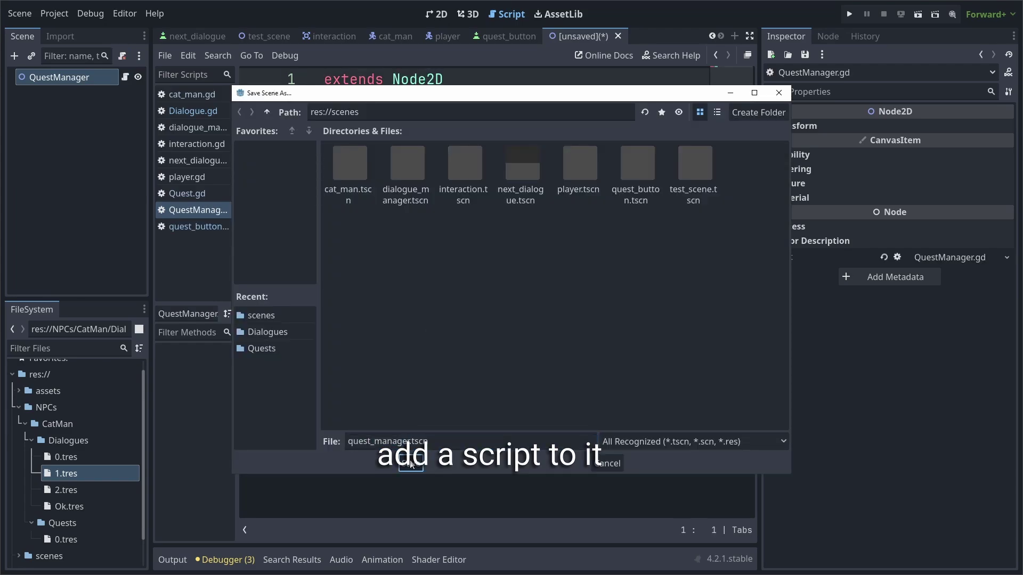
{"action": "left_click", "coordinate": [410, 463]}
Add a Label child below the origin, make it Access as Unique Name, and save
{"action": "left_click", "coordinate": [433, 14]}
{"action": "key", "text": "ctrl+a"}
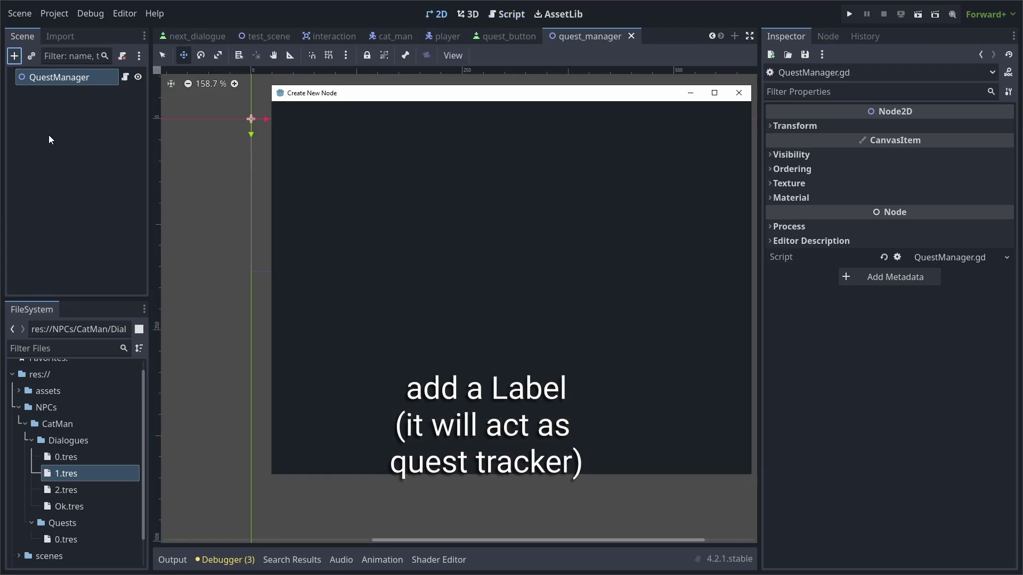
{"action": "type", "text": "Label"}
{"action": "key", "text": "Return"}
{"action": "left_click_drag", "start_coordinate": [280, 137], "coordinate": [272, 238]}
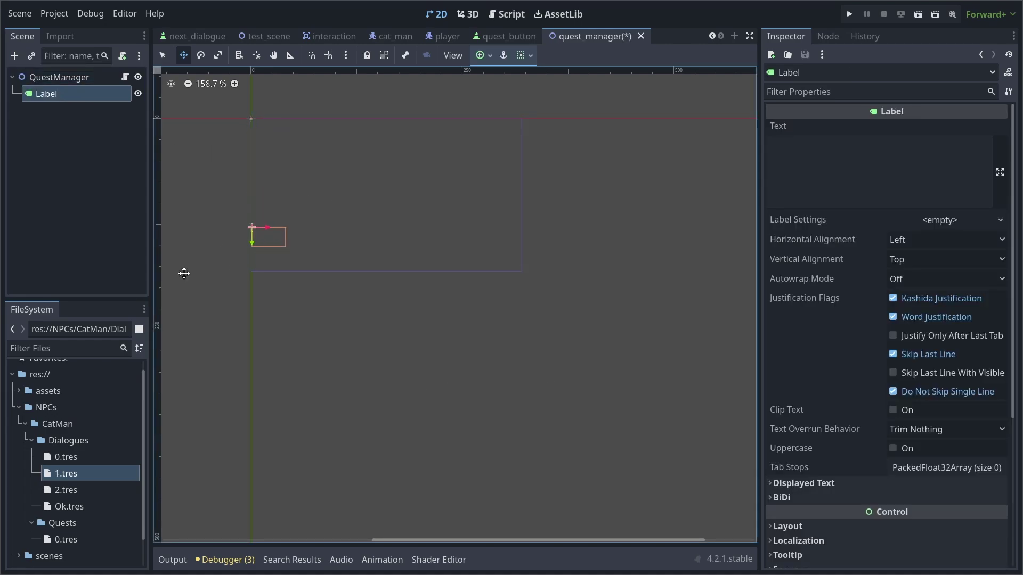
{"action": "key", "text": "ctrl+s"}
{"action": "right_click", "coordinate": [83, 95]}
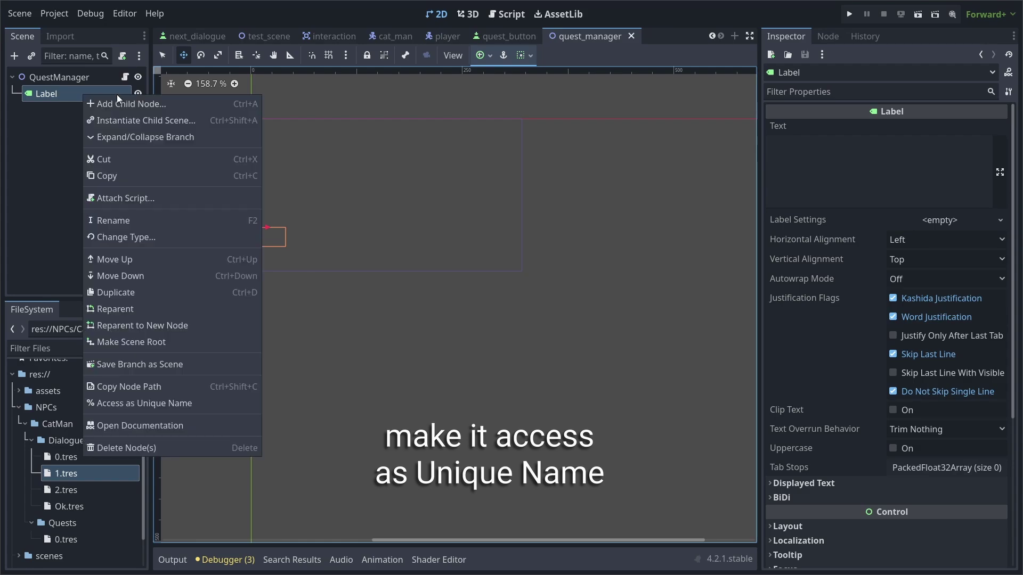
{"action": "left_click", "coordinate": [128, 403]}
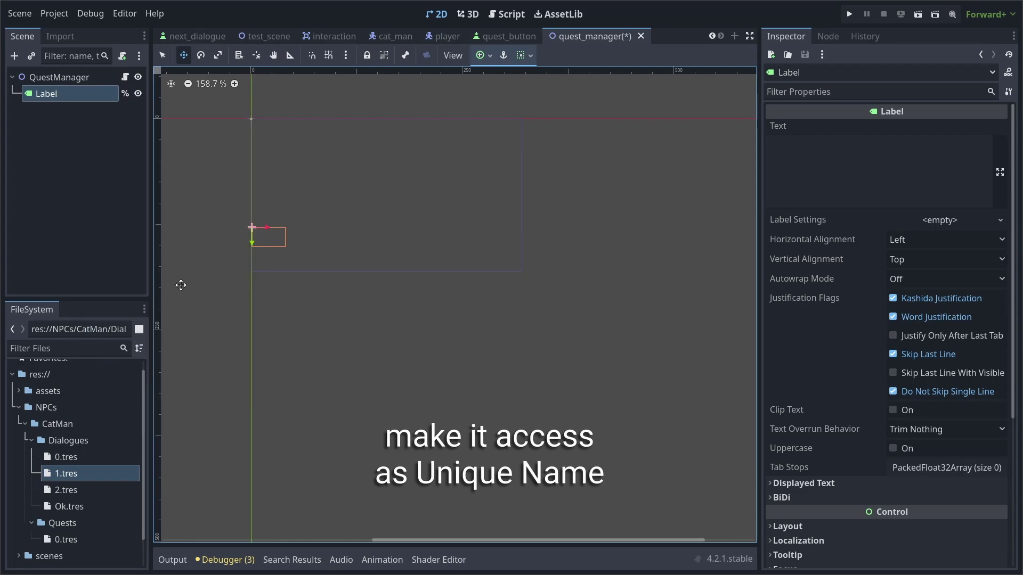
{"action": "key", "text": "ctrl+s"}
Add res://scenes/quest_manager.tscn as the QuestManager autoload in Project Settings
{"action": "left_click", "coordinate": [125, 77]}
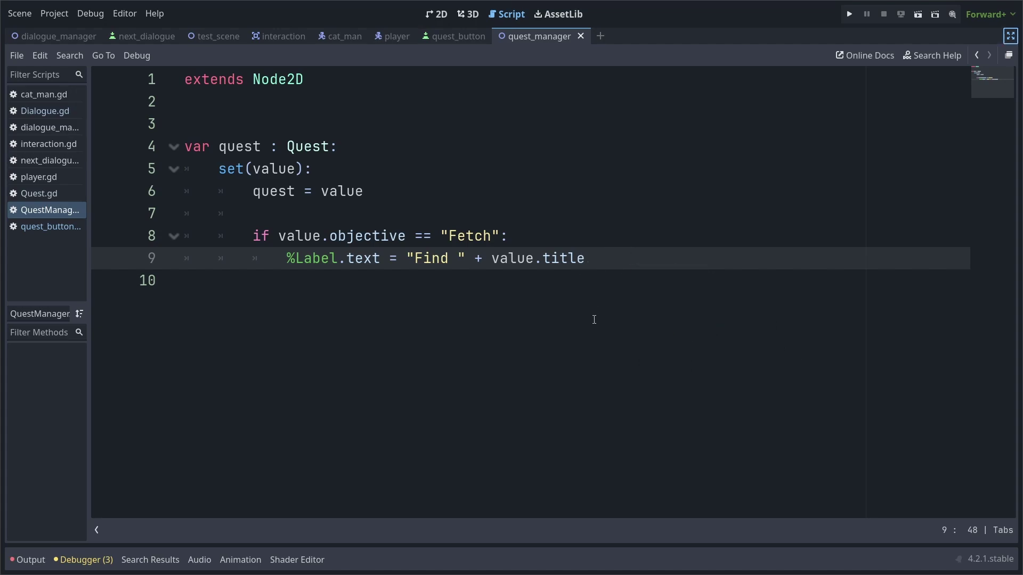
{"action": "left_click", "coordinate": [1010, 35]}
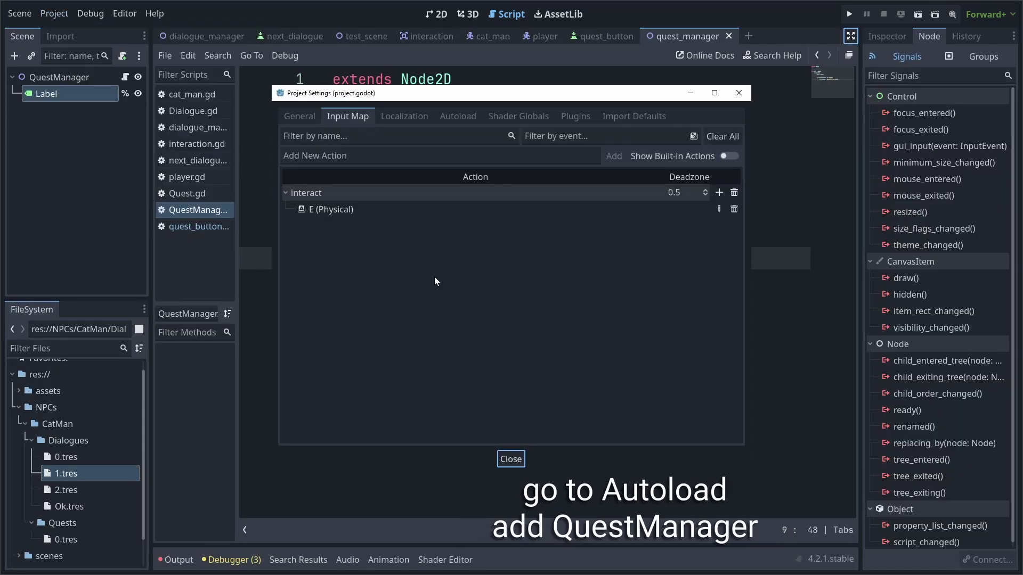
{"action": "left_click", "coordinate": [465, 113]}
{"action": "left_click", "coordinate": [474, 135]}
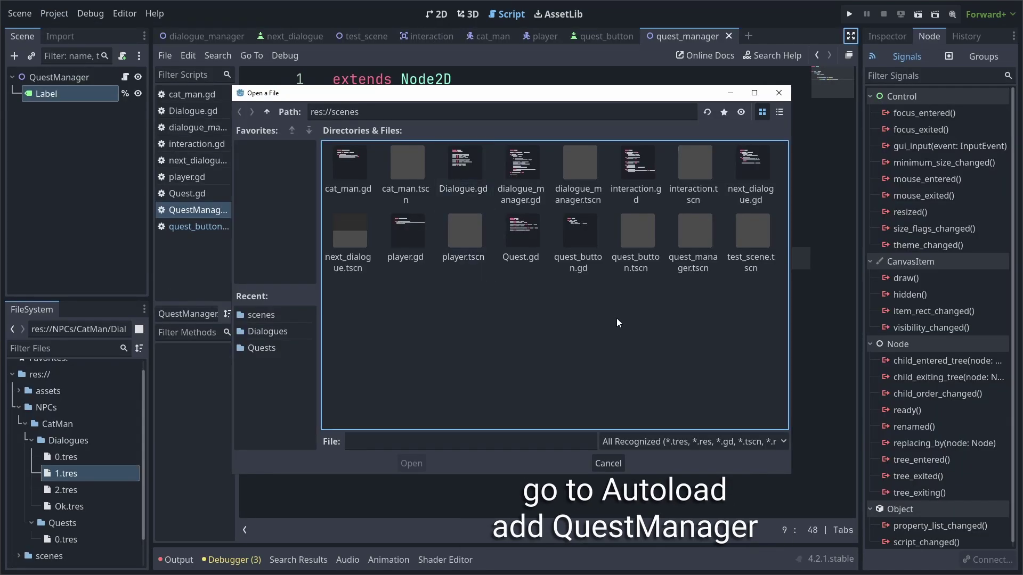
{"action": "left_click", "coordinate": [694, 234]}
{"action": "left_click", "coordinate": [411, 463]}
{"action": "left_click", "coordinate": [732, 137]}
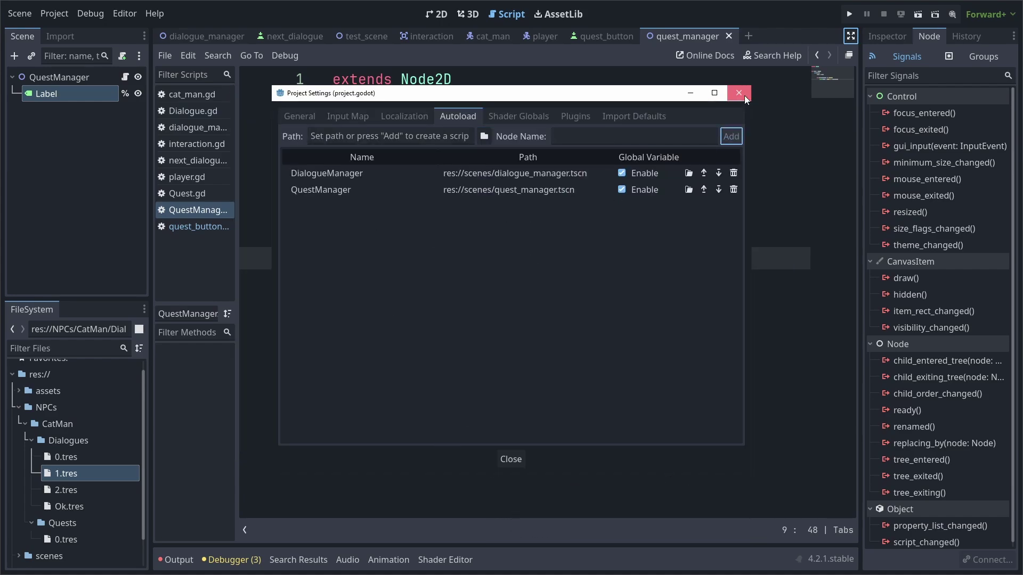
{"action": "left_click", "coordinate": [739, 93]}
Connect QuestButton's pressed signal to an _on_pressed handler in quest_button.gd
{"action": "left_click", "coordinate": [602, 36]}
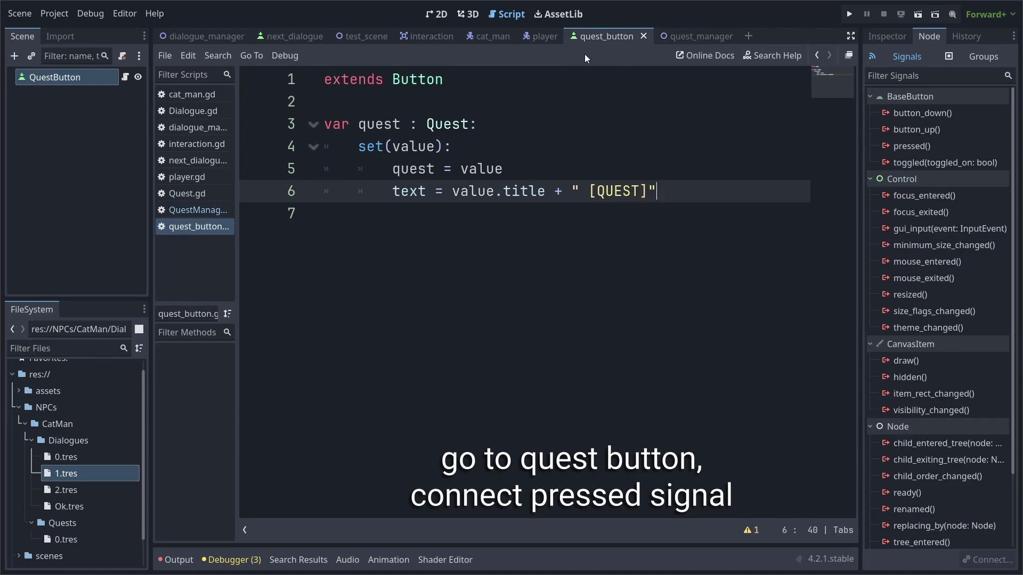
{"action": "double_click", "coordinate": [911, 146]}
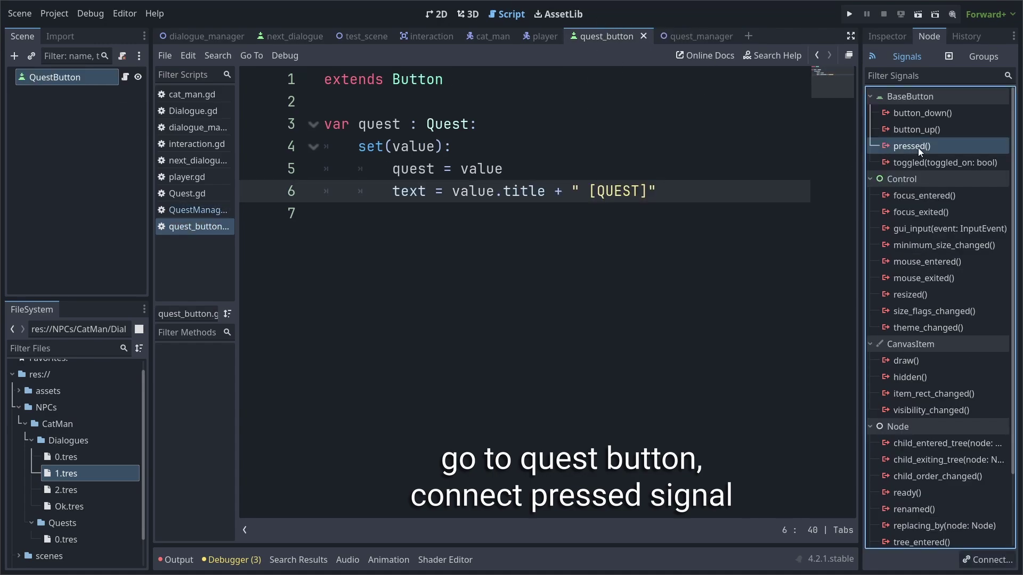
{"action": "left_click", "coordinate": [452, 409]}
{"action": "left_click", "coordinate": [850, 36]}
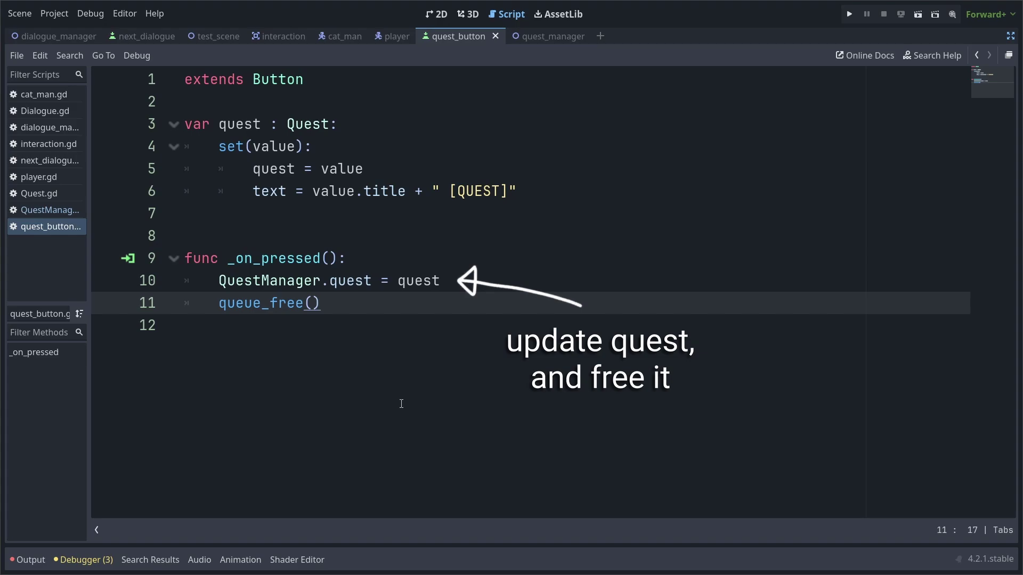
{"action": "left_click", "coordinate": [56, 36]}
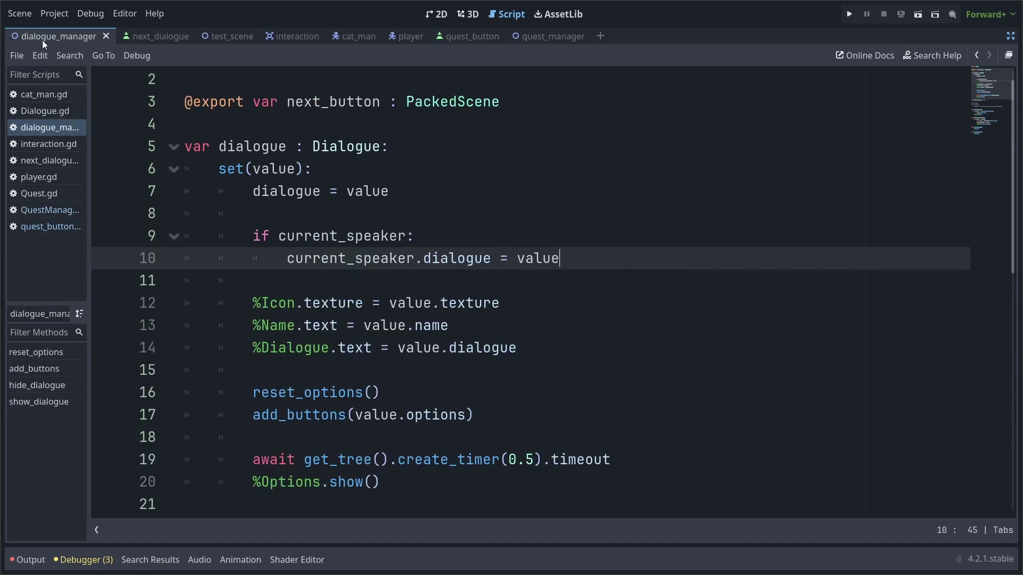
{"action": "scroll", "coordinate": [594, 176], "scroll_direction": "up", "scroll_amount": 1}
{"action": "left_click", "coordinate": [594, 126]}
{"action": "key", "text": "Return"}
{"action": "type", "text": "@export var quest_button : PackedScene"}
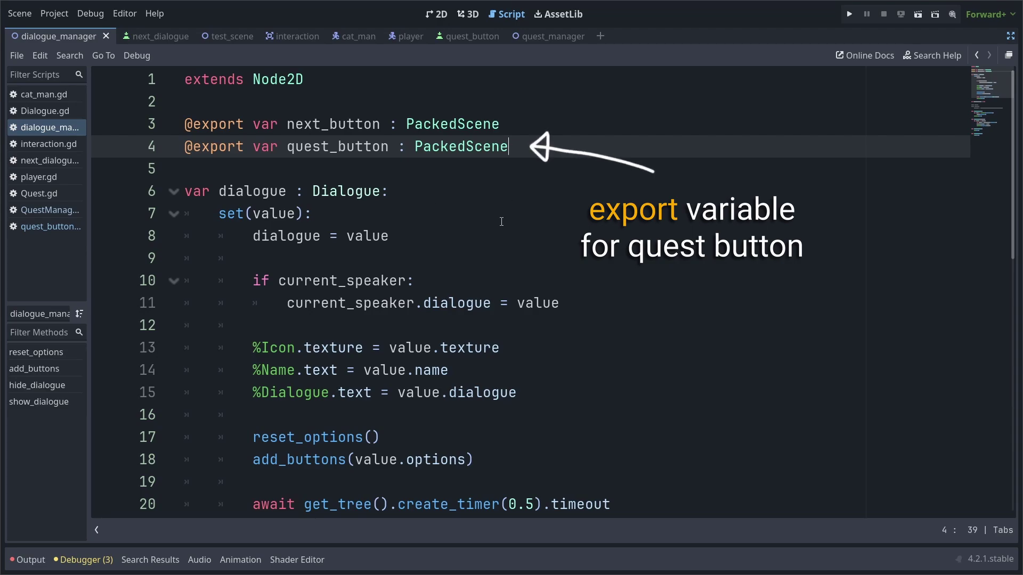
Assign quest_button.tscn to the dialogue manager's Quest Button property
{"action": "left_click", "coordinate": [1010, 36]}
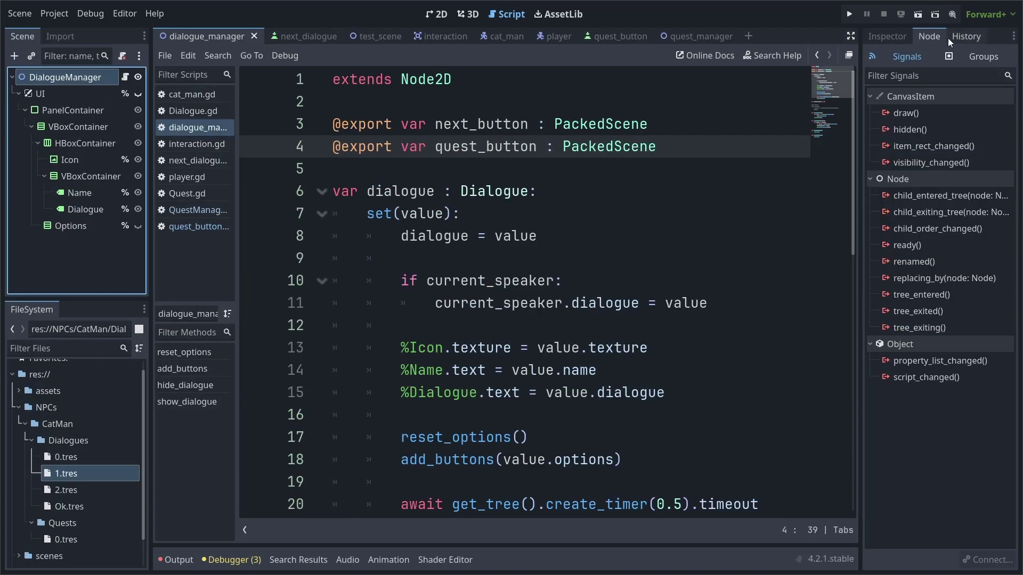
{"action": "left_click", "coordinate": [887, 36]}
{"action": "left_click", "coordinate": [1007, 164]}
{"action": "left_click", "coordinate": [948, 211]}
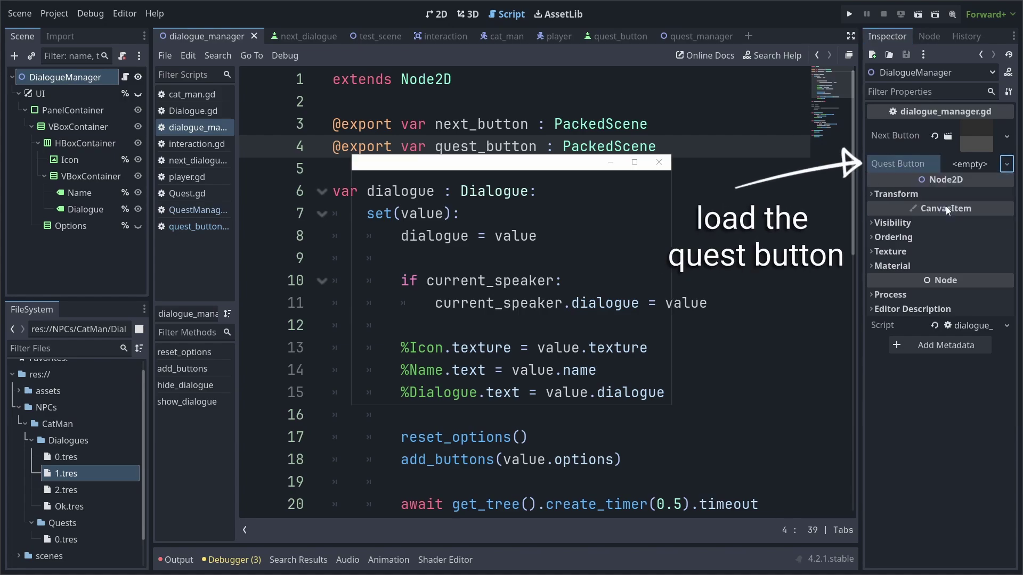
{"action": "left_click", "coordinate": [424, 321]}
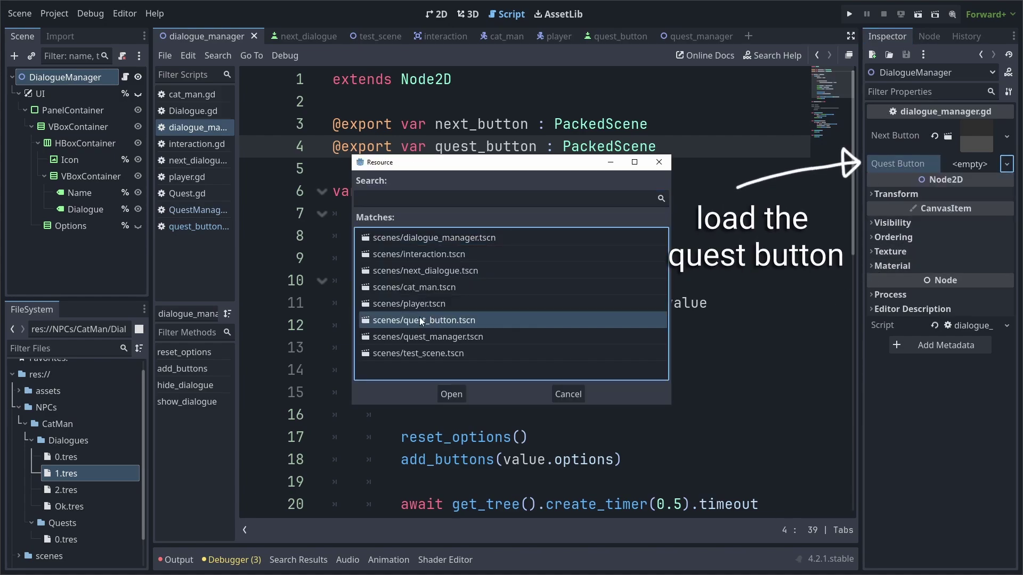
{"action": "left_click", "coordinate": [447, 397]}
Add 'if value.quest: add_quest(value.quest)' after reset_options() and run the scene
{"action": "scroll", "coordinate": [567, 391], "scroll_direction": "down", "scroll_amount": 9}
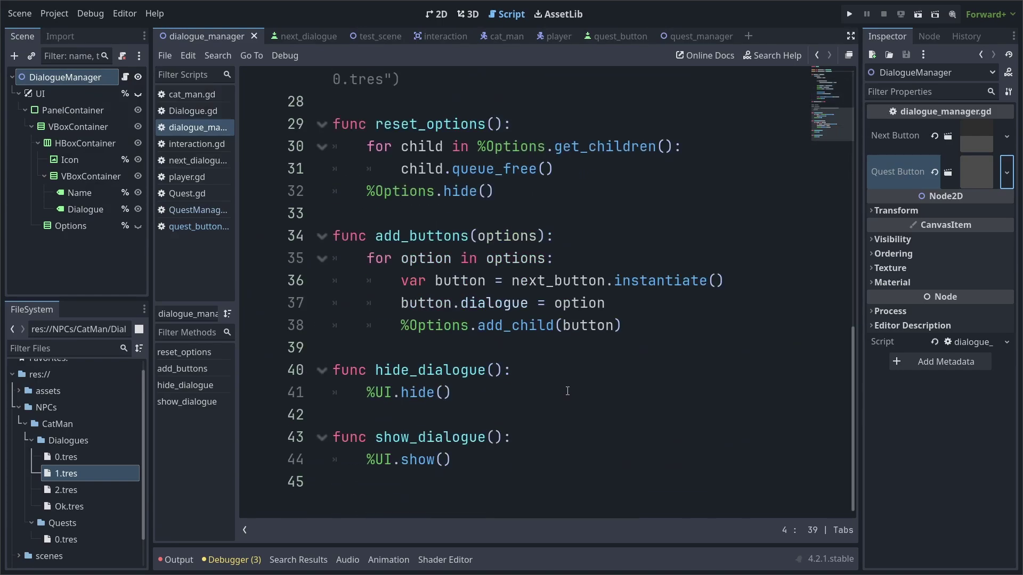
{"action": "left_click", "coordinate": [851, 36]}
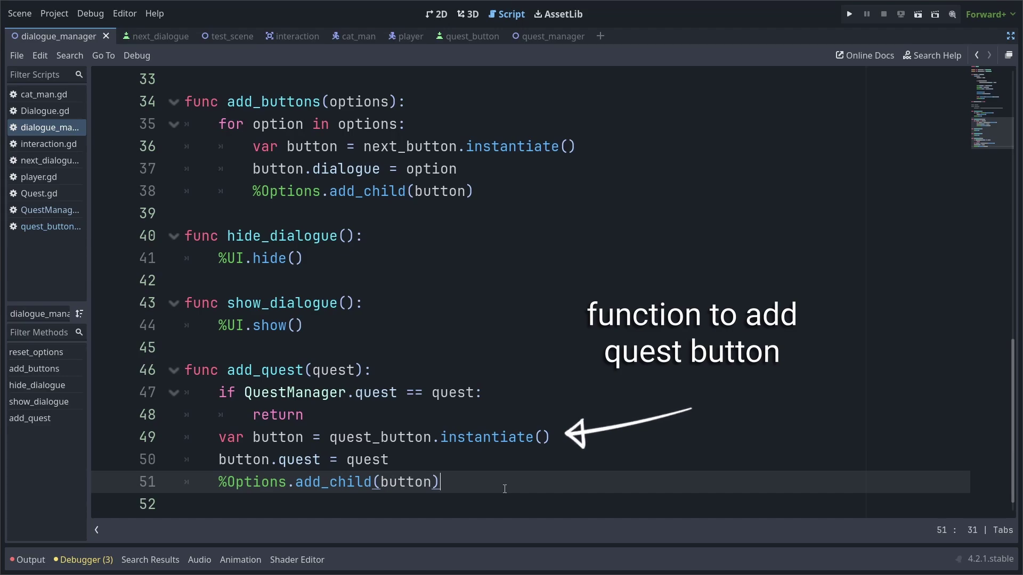
{"action": "scroll", "coordinate": [693, 399], "scroll_direction": "up", "scroll_amount": 10}
{"action": "scroll", "coordinate": [464, 332], "scroll_direction": "down", "scroll_amount": 1}
{"action": "left_click", "coordinate": [464, 331]}
{"action": "key", "text": "Return"}
{"action": "key", "text": "Return"}
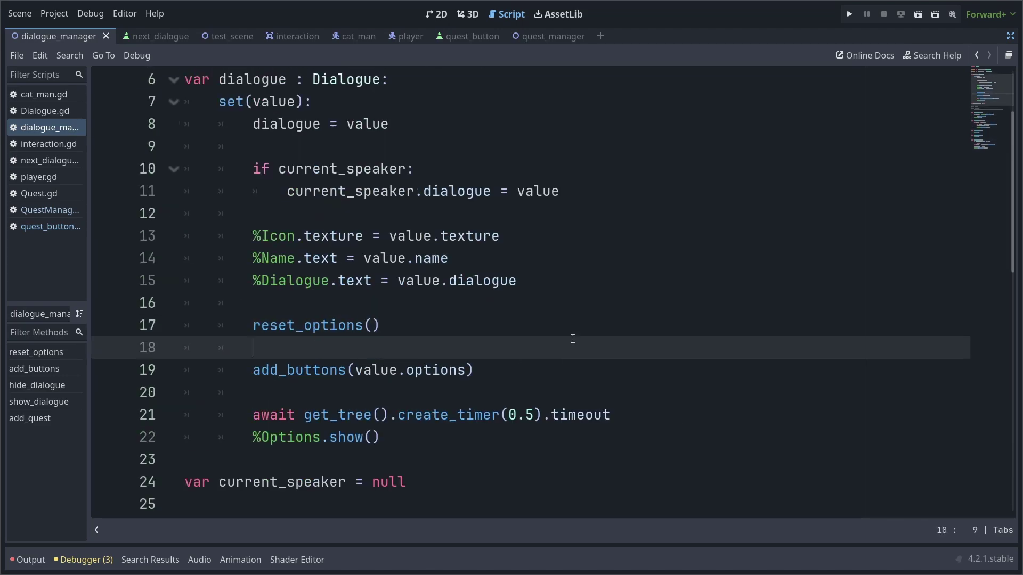
{"action": "type", "text": "if value.quest: add_quest(value.quest)"}
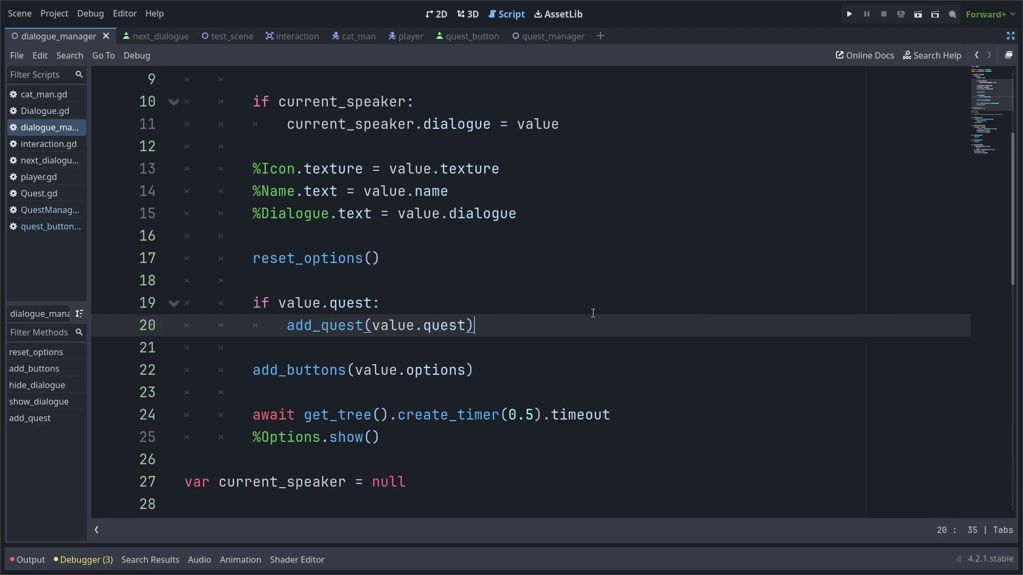
{"action": "key", "text": "F5"}
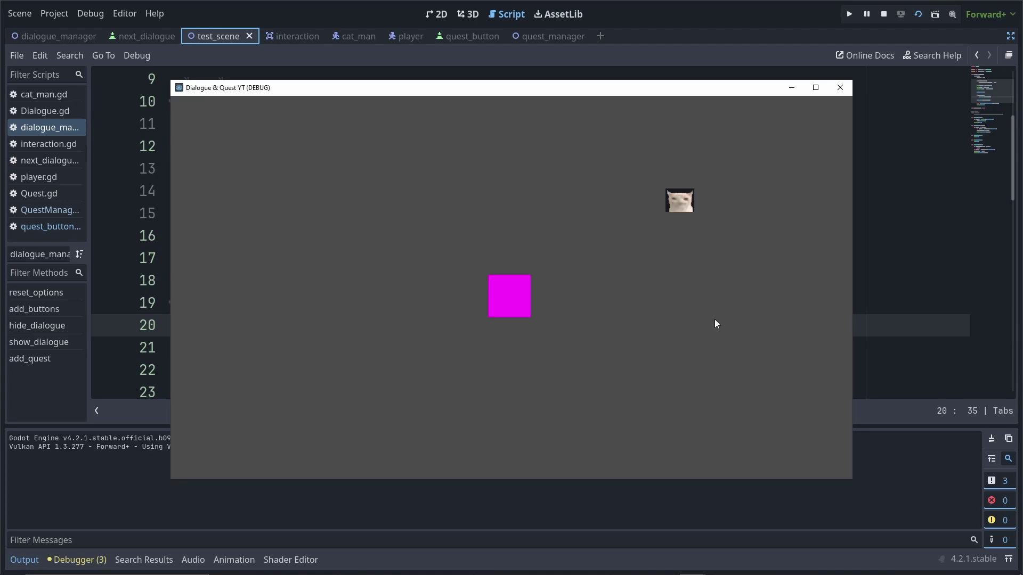
Walk to Cat Man, ask what he wants to eat, and accept the Cat Food quest
{"action": "key", "text": "Up"}
{"action": "key", "text": "Right"}
{"action": "key", "text": "e"}
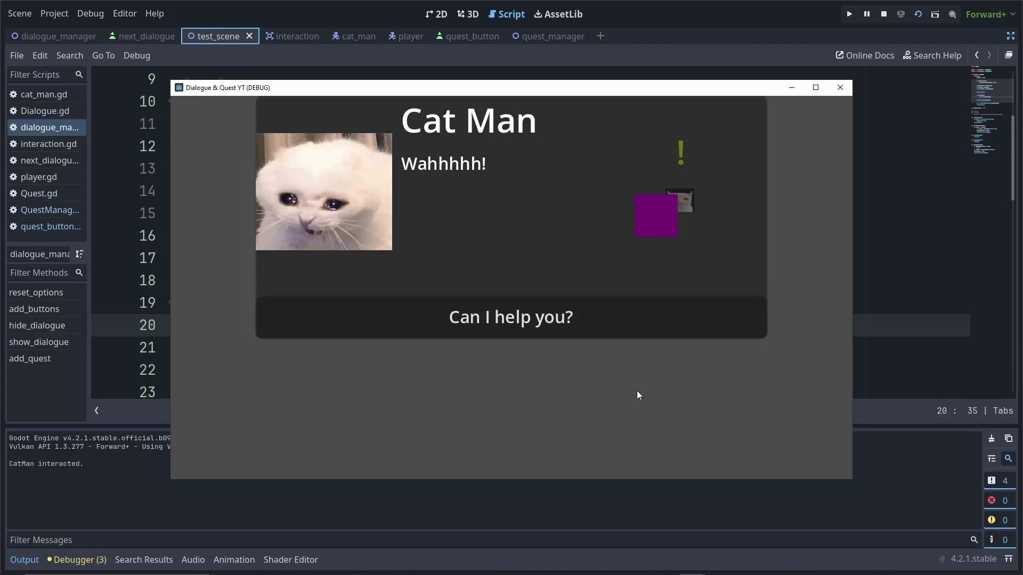
{"action": "left_click", "coordinate": [481, 320]}
{"action": "left_click", "coordinate": [476, 326]}
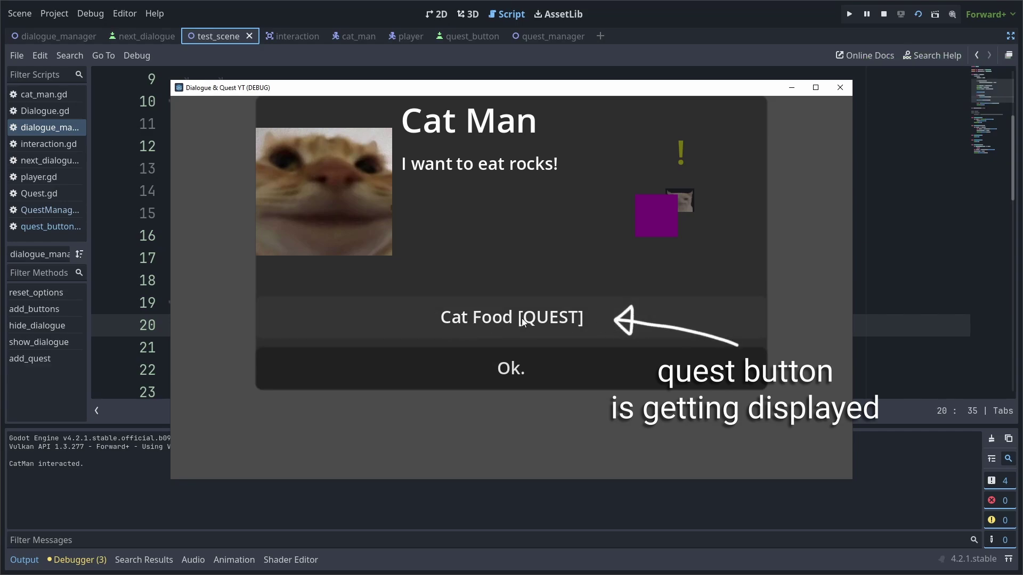
{"action": "left_click", "coordinate": [484, 317]}
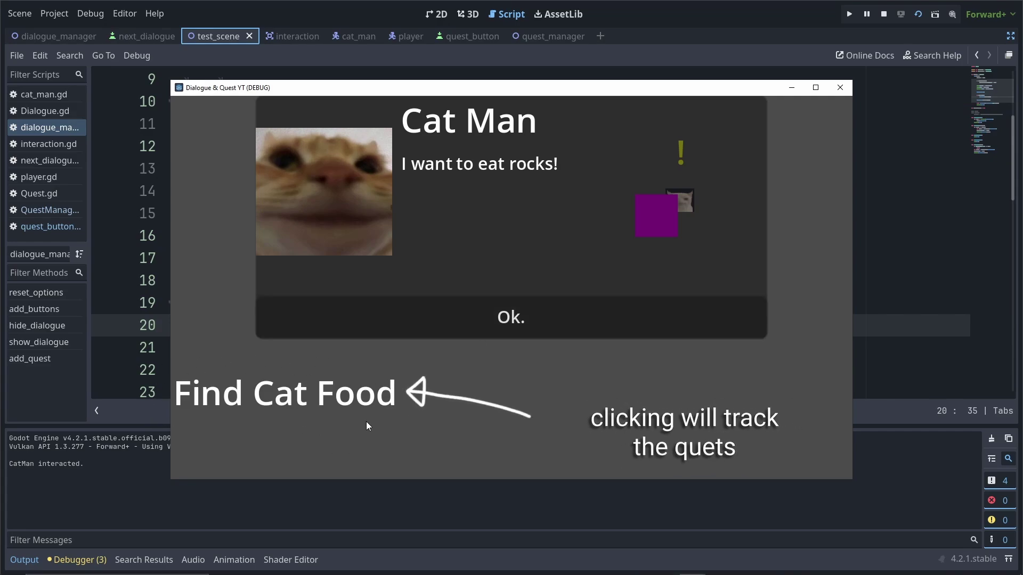
{"action": "left_click", "coordinate": [499, 322]}
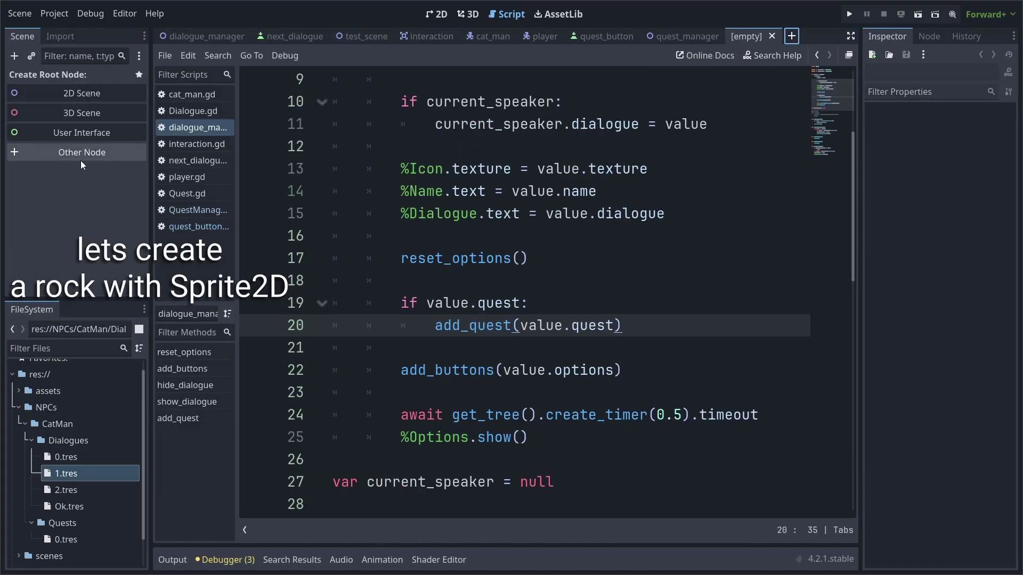
Create a Sprite2D root node and rename it Rock
{"action": "left_click", "coordinate": [81, 159]}
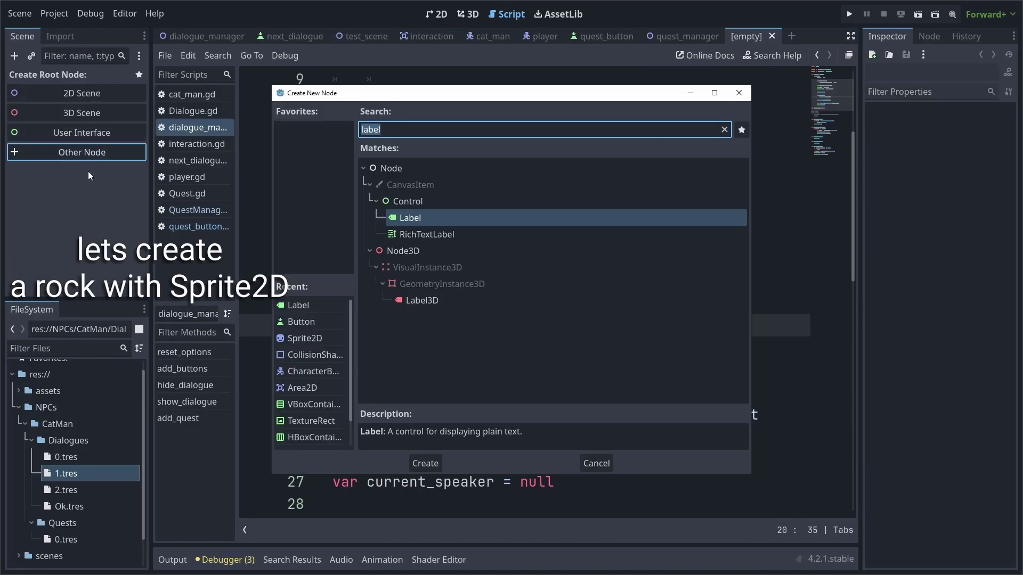
{"action": "type", "text": "sprite"}
{"action": "key", "text": "Return"}
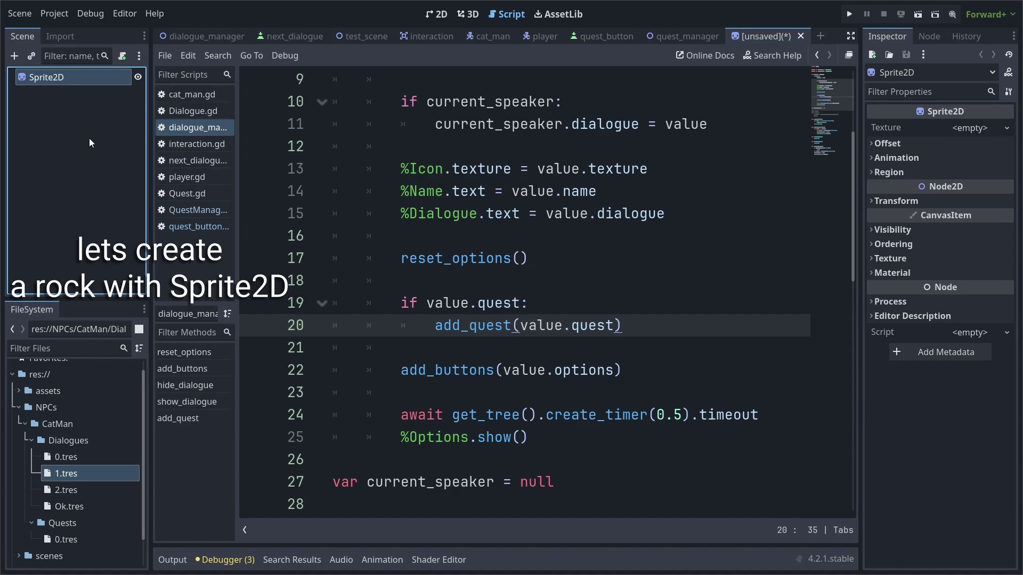
{"action": "key", "text": "ctrl+F1"}
{"action": "key", "text": "F2"}
{"action": "type", "text": "Rock"}
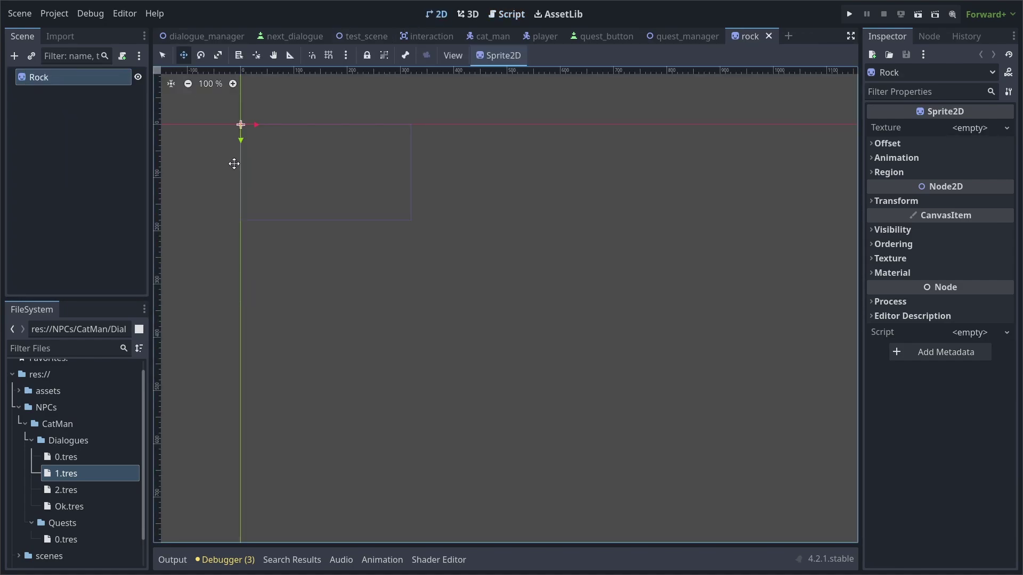
Give the Rock sprite the rock.png texture, shrink it, and save the scene
{"action": "left_click", "coordinate": [1007, 128]}
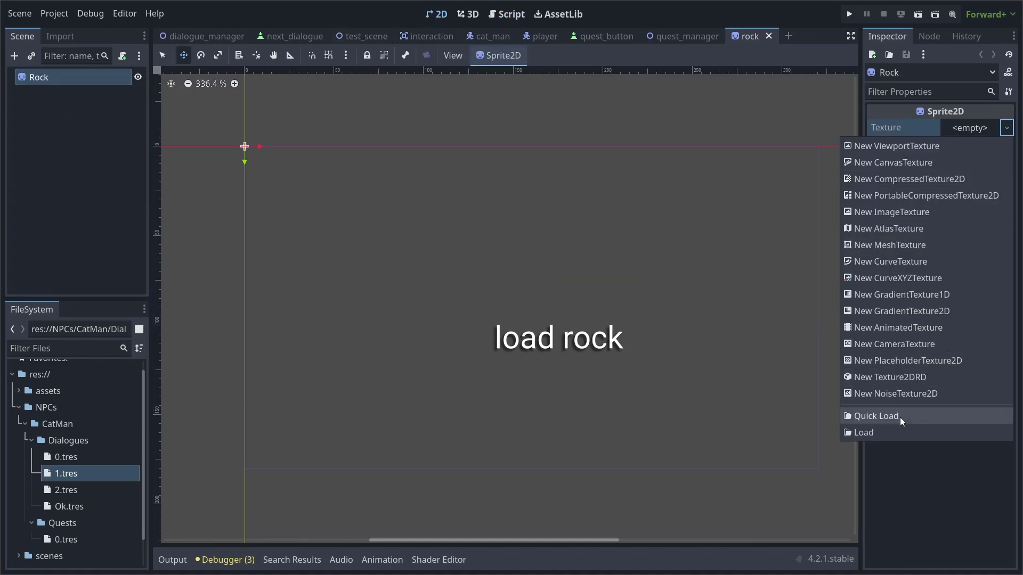
{"action": "left_click", "coordinate": [900, 417]}
{"action": "scroll", "coordinate": [418, 320], "scroll_direction": "down", "scroll_amount": 2}
{"action": "left_click", "coordinate": [405, 352]}
{"action": "left_click", "coordinate": [447, 397]}
{"action": "key", "text": "s"}
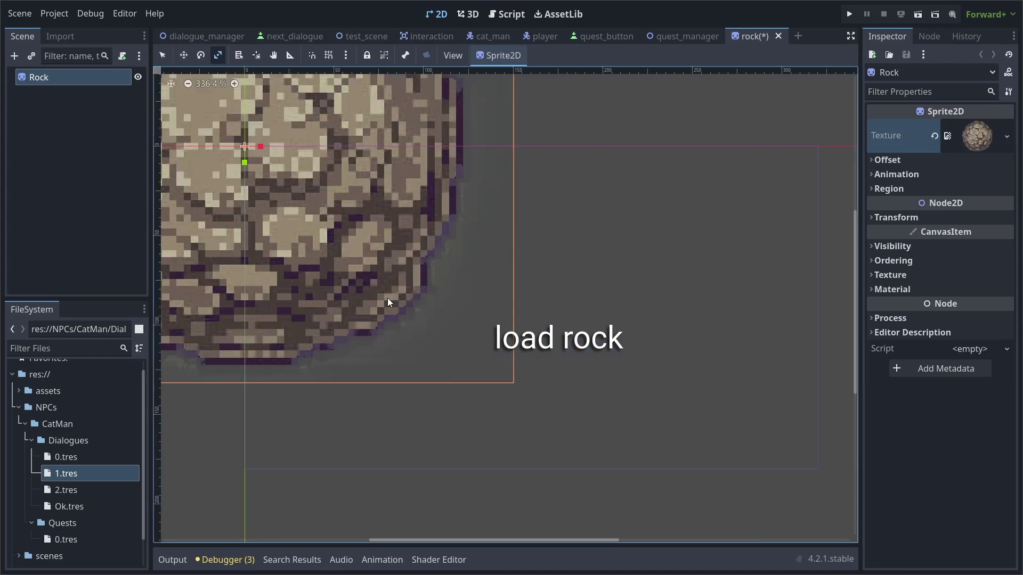
{"action": "left_click_drag", "start_coordinate": [388, 299], "coordinate": [244, 161]}
{"action": "key", "text": "ctrl+s"}
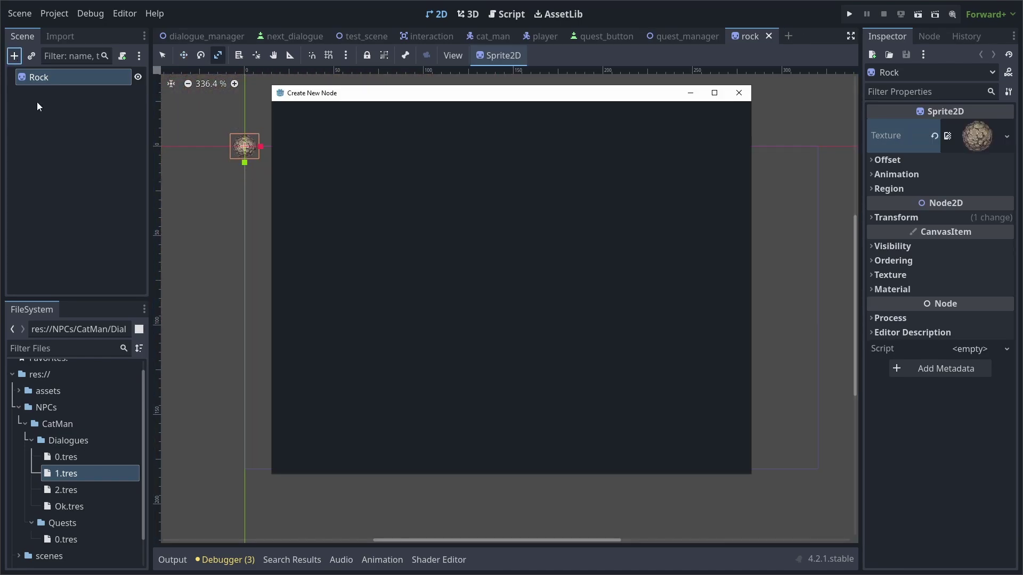
Add a CollisionShape2D with a circle shape of radius 131.49 px and save
{"action": "key", "text": "ctrl+a"}
{"action": "type", "text": "collisionshape2d"}
{"action": "key", "text": "Return"}
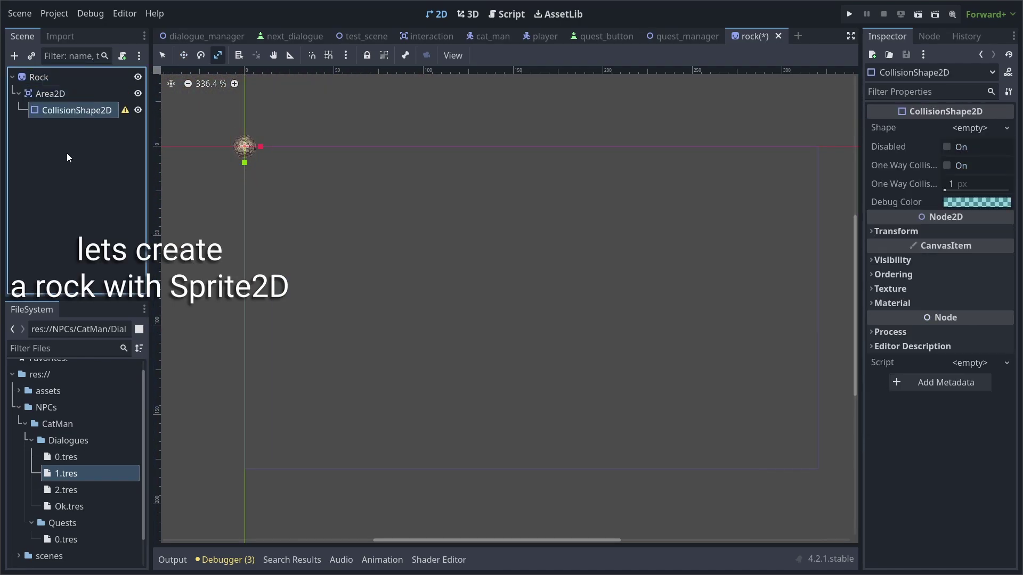
{"action": "left_click", "coordinate": [975, 127]}
{"action": "left_click", "coordinate": [929, 195]}
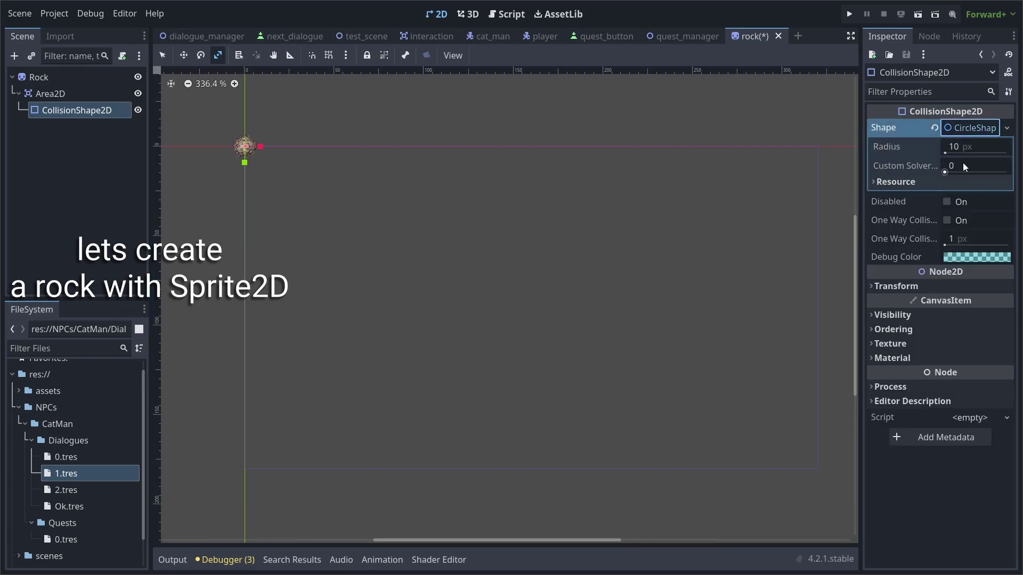
{"action": "left_click_drag", "start_coordinate": [952, 155], "coordinate": [965, 155]}
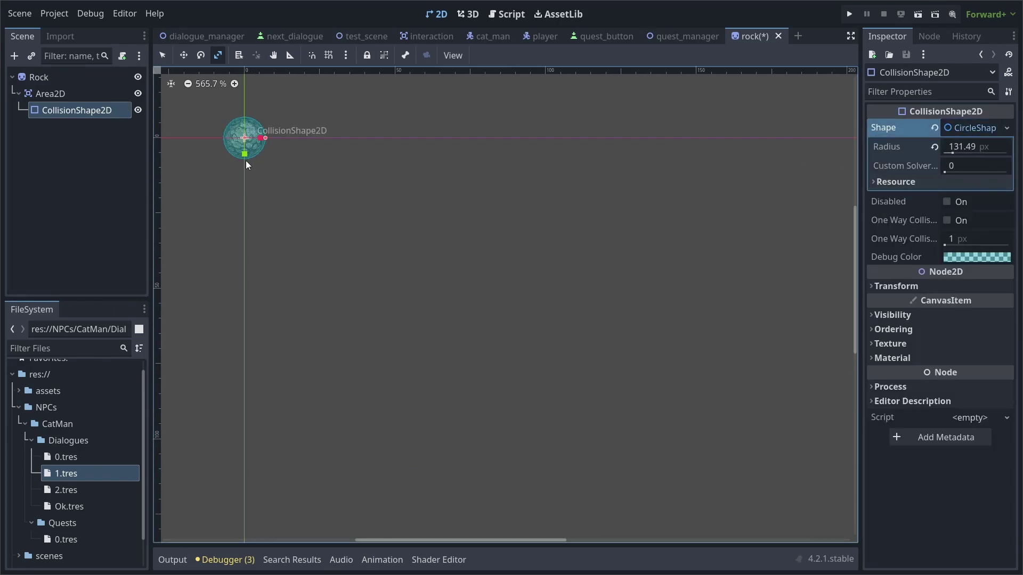
{"action": "scroll", "coordinate": [245, 161], "scroll_direction": "up", "scroll_amount": 3}
{"action": "key", "text": "ctrl+s"}
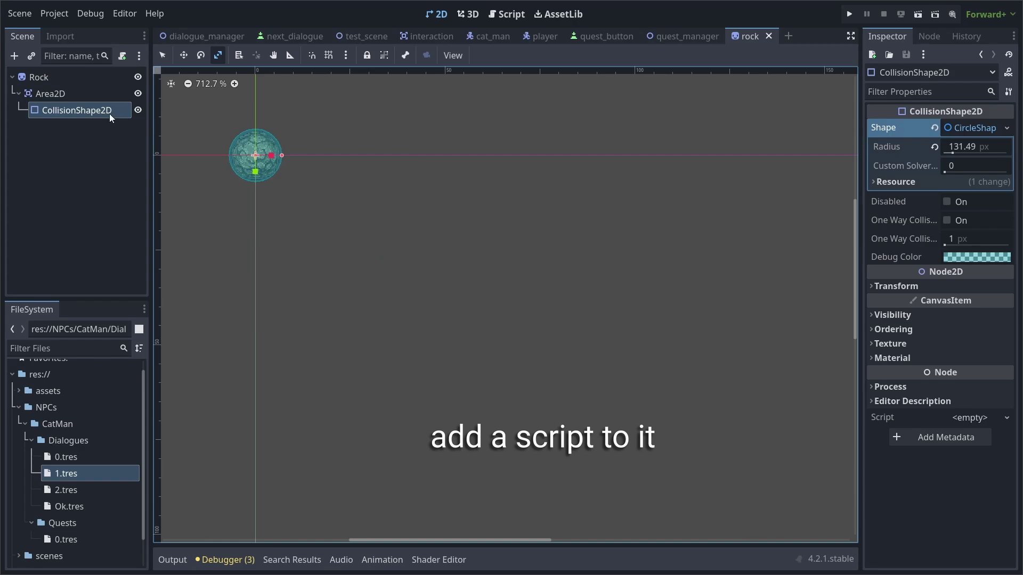
Attach a new rock.gd script to Rock and select its template code
{"action": "left_click", "coordinate": [82, 78]}
{"action": "left_click", "coordinate": [122, 55]}
{"action": "left_click", "coordinate": [450, 391]}
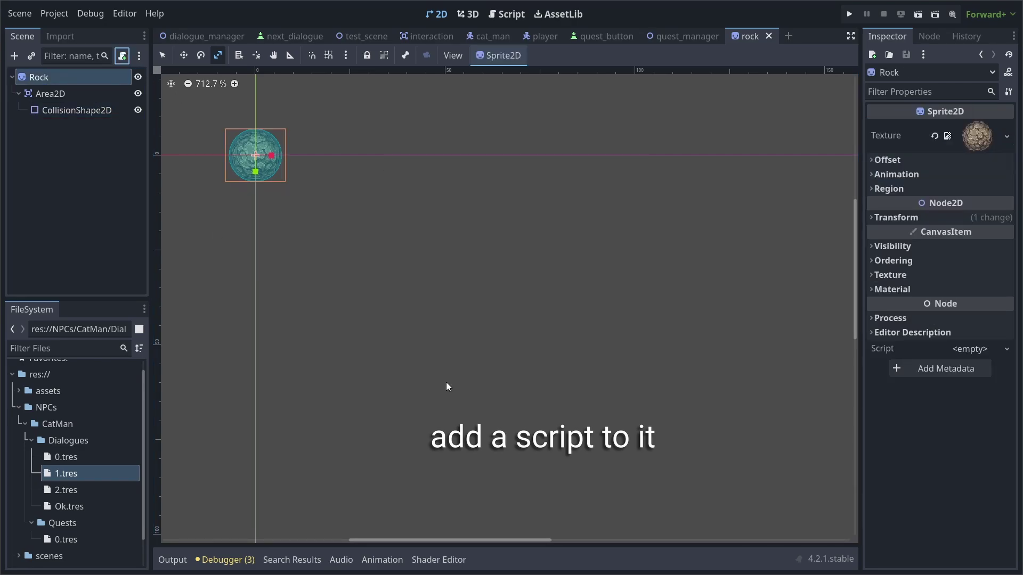
{"action": "left_click_drag", "start_coordinate": [352, 379], "coordinate": [293, 140]}
Trim rock.gd to extends Sprite2D and connect Area2D's body_entered to _on_body_entered
{"action": "key", "text": "BackSpace"}
{"action": "key", "text": "ctrl+s"}
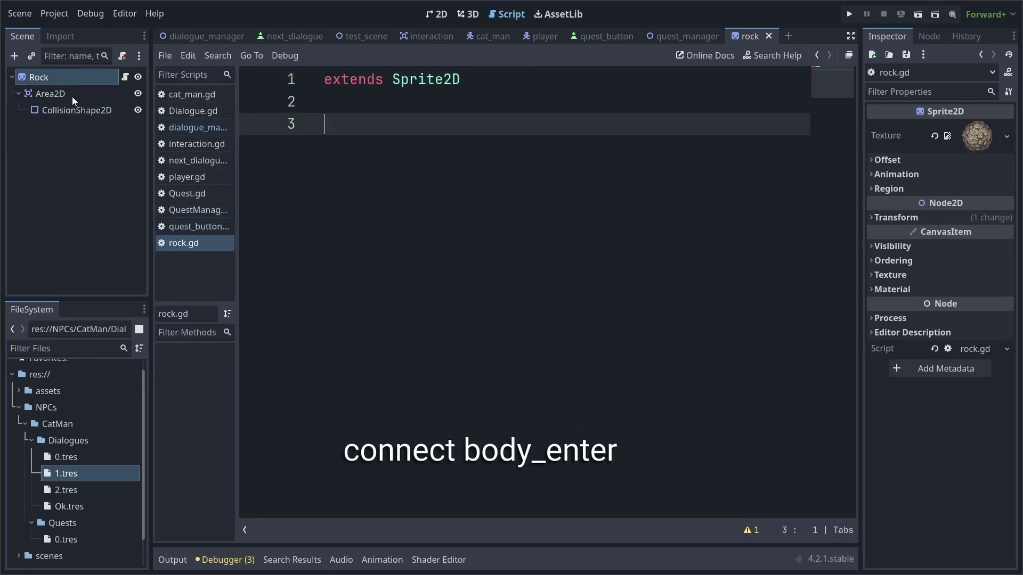
{"action": "left_click", "coordinate": [72, 96]}
{"action": "left_click", "coordinate": [929, 36]}
{"action": "left_click", "coordinate": [916, 180]}
{"action": "double_click", "coordinate": [915, 184]}
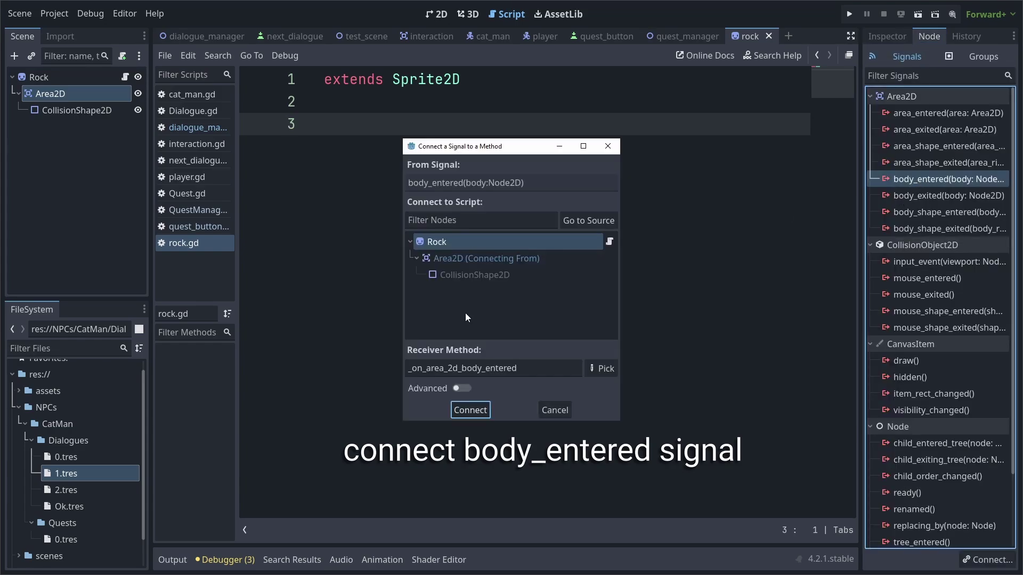
{"action": "left_click", "coordinate": [424, 369]}
{"action": "key", "text": "Delete"}
{"action": "key", "text": "Delete"}
{"action": "key", "text": "Delete"}
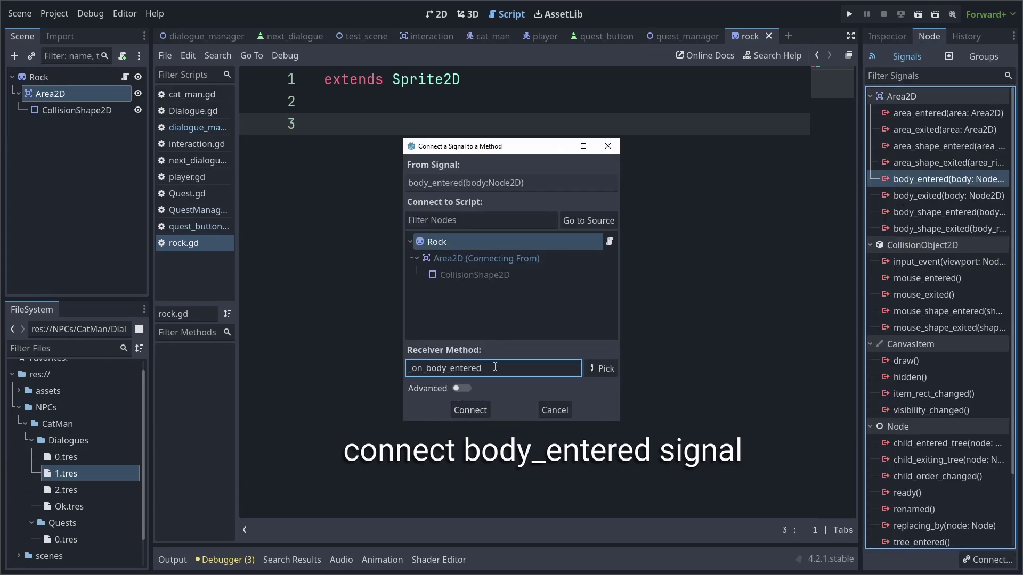
{"action": "key", "text": "Return"}
{"action": "key", "text": "ctrl+s"}
Write the quest check and queue_free in the handler, then add next_quest() to quest_manager.gd
{"action": "key", "text": "ctrl+shift+F11"}
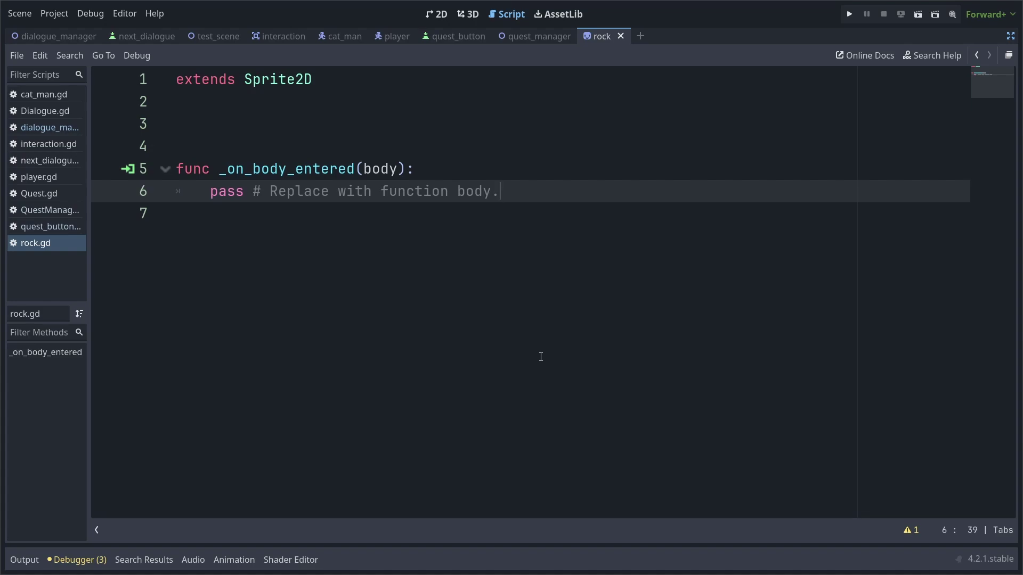
{"action": "key", "text": "shift+Home"}
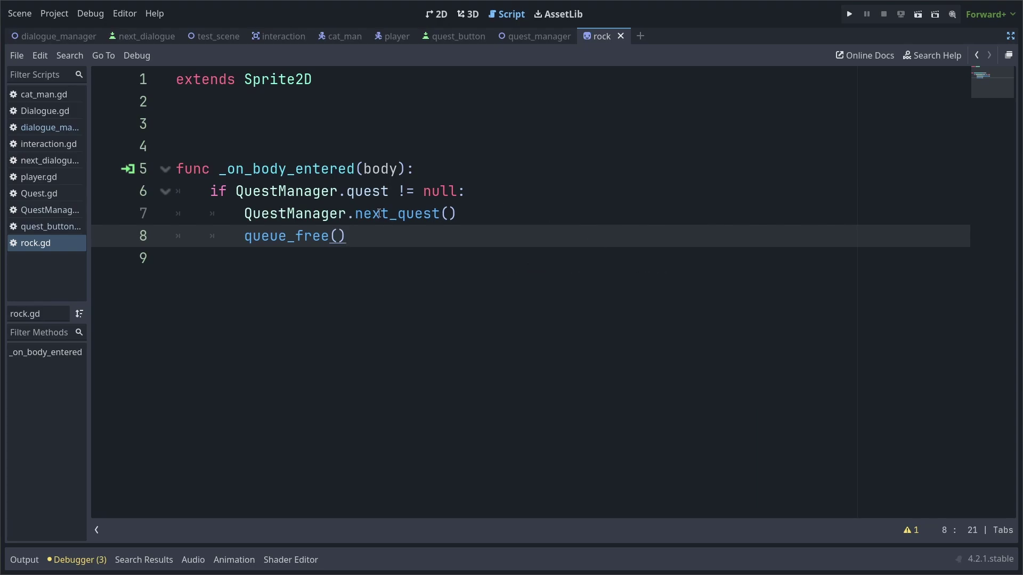
{"action": "left_click", "coordinate": [538, 36]}
{"action": "key", "text": "Return"}
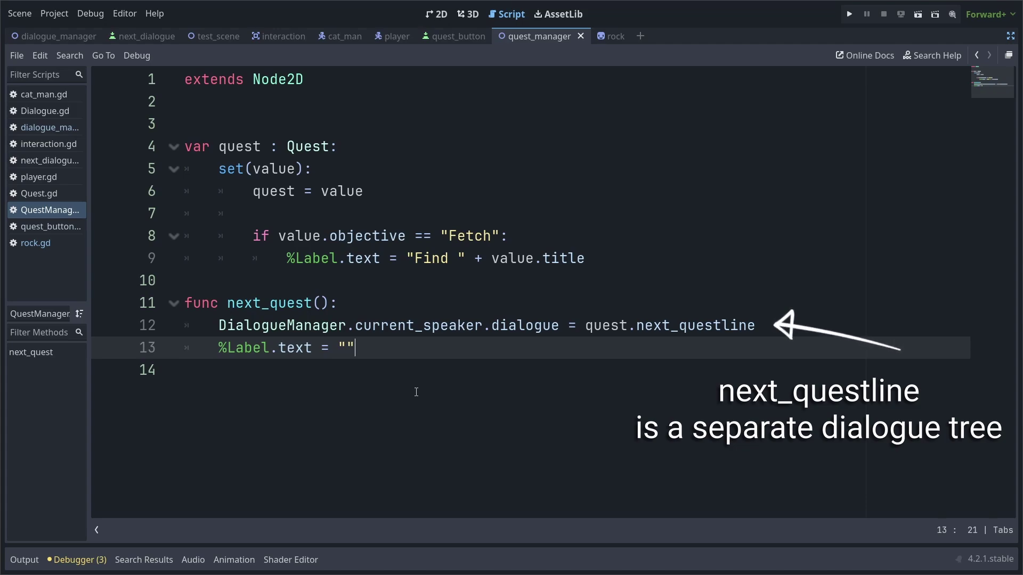
{"action": "left_click", "coordinate": [1011, 36]}
Create a Dialogue resource with the cat texture, name Cat Man, and line "Have you found any rocks yet?"
{"action": "left_click_drag", "start_coordinate": [861, 191], "coordinate": [781, 191]}
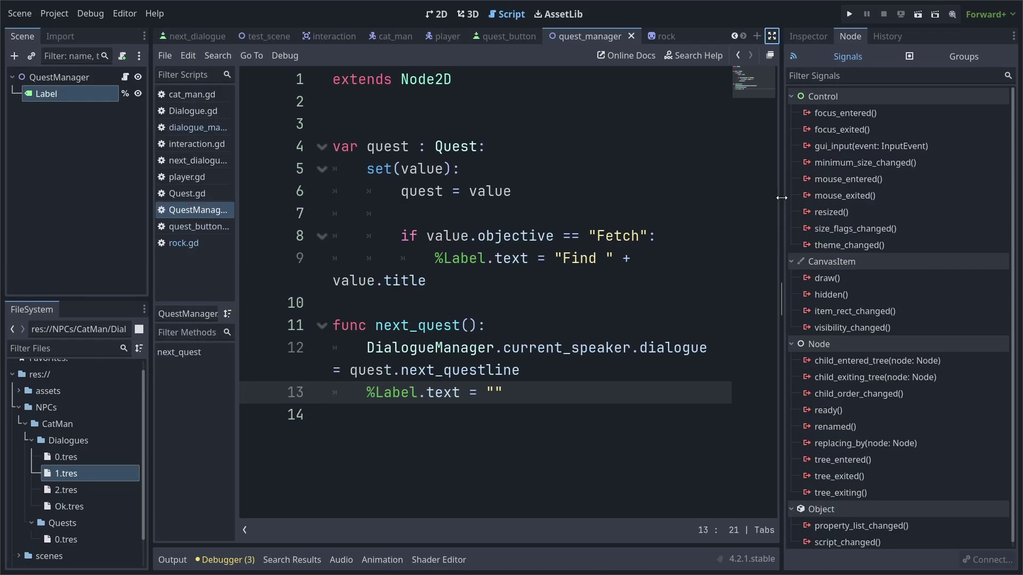
{"action": "left_click", "coordinate": [808, 36]}
{"action": "left_click", "coordinate": [793, 55]}
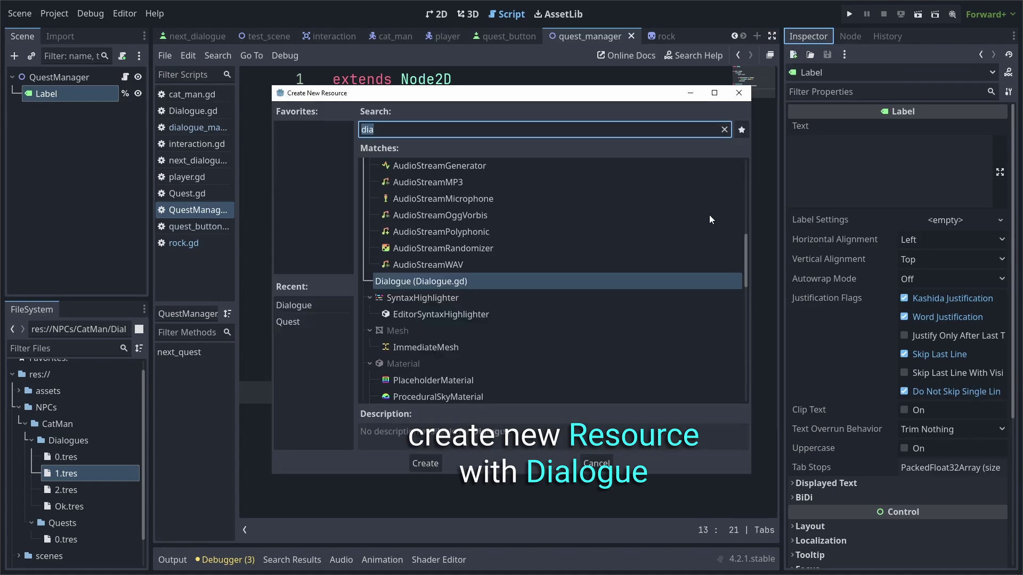
{"action": "type", "text": "dia"}
{"action": "key", "text": "Return"}
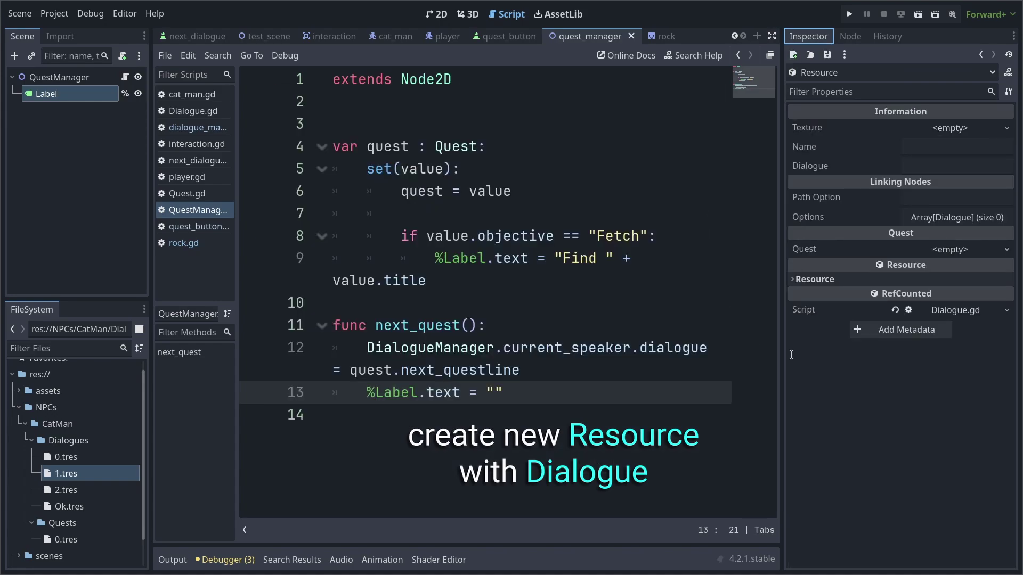
{"action": "left_click", "coordinate": [1006, 127]}
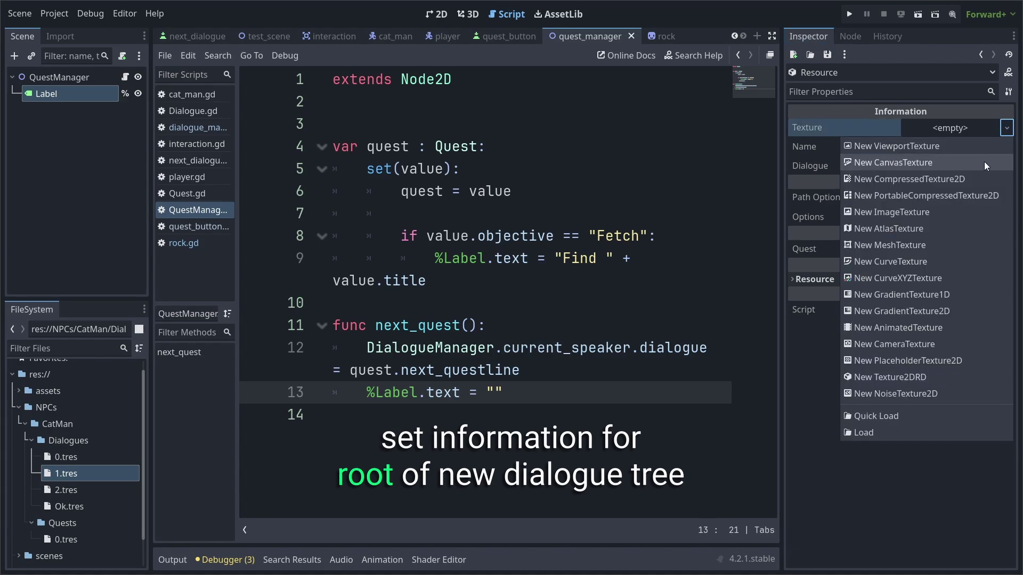
{"action": "left_click", "coordinate": [906, 416]}
{"action": "double_click", "coordinate": [497, 355]}
{"action": "left_click", "coordinate": [939, 147]}
{"action": "type", "text": "Cat"}
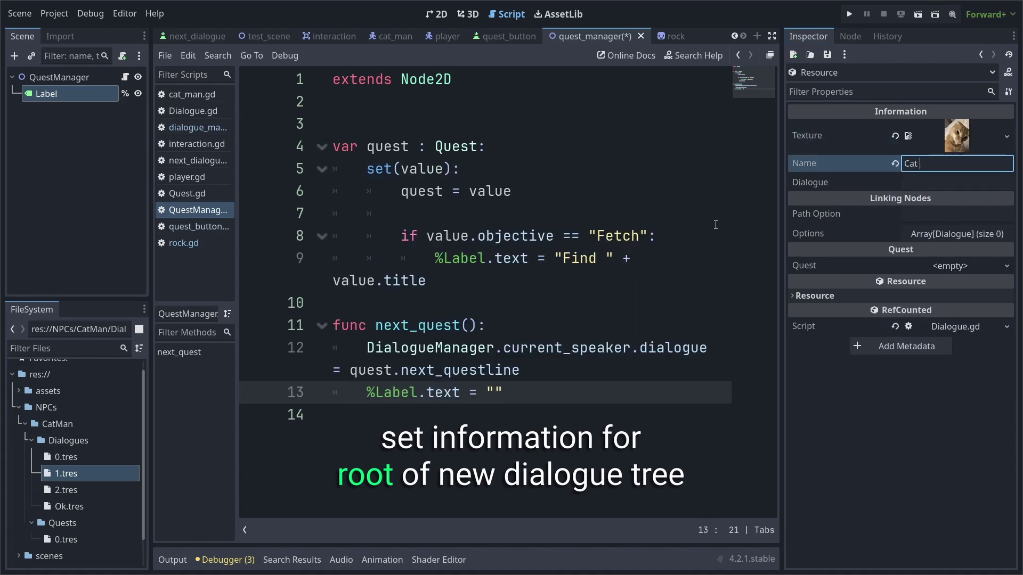
{"action": "type", "text": "Man"}
{"action": "key", "text": "Tab"}
{"action": "type", "text": "Have you found"}
{"action": "type", "text": " any rocks yet?"}
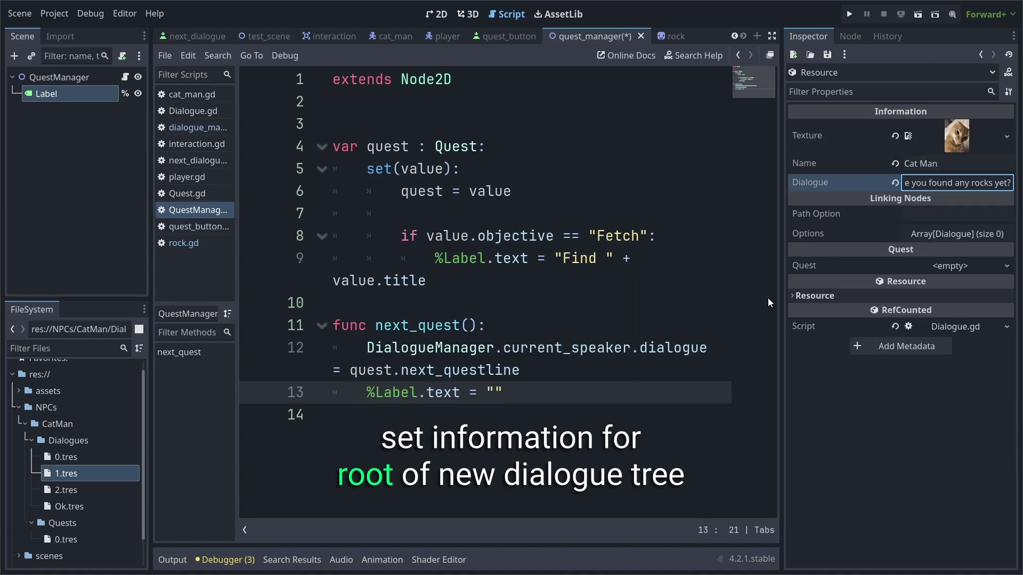
Give the dialogue two empty option slots and save it as 3.tres
{"action": "left_click_drag", "start_coordinate": [781, 299], "coordinate": [704, 299]}
{"action": "left_click", "coordinate": [919, 234]}
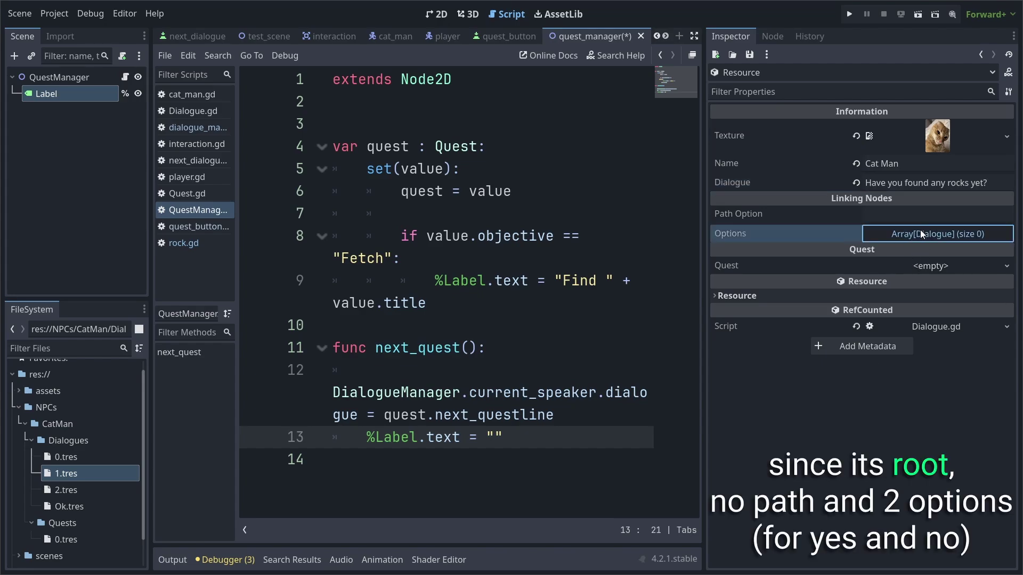
{"action": "left_click", "coordinate": [916, 255]}
{"action": "type", "text": "2"}
{"action": "key", "text": "Return"}
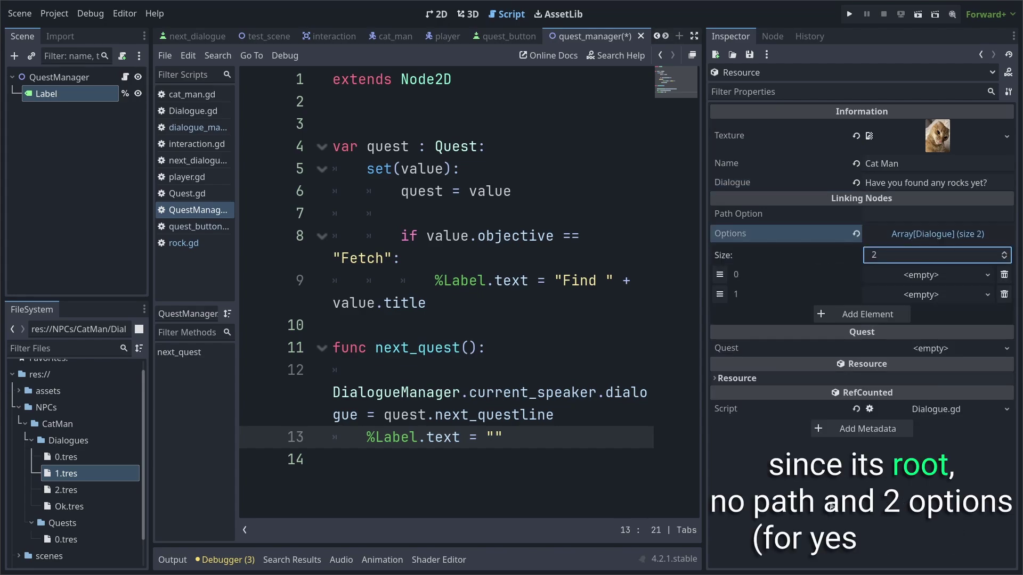
{"action": "left_click", "coordinate": [749, 55]}
{"action": "left_click", "coordinate": [767, 80]}
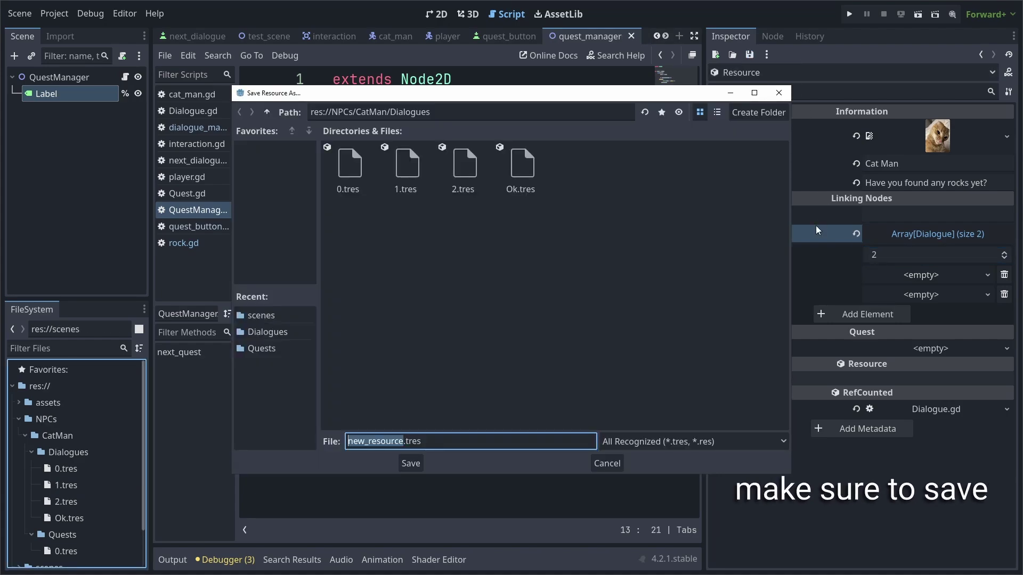
{"action": "type", "text": "3"}
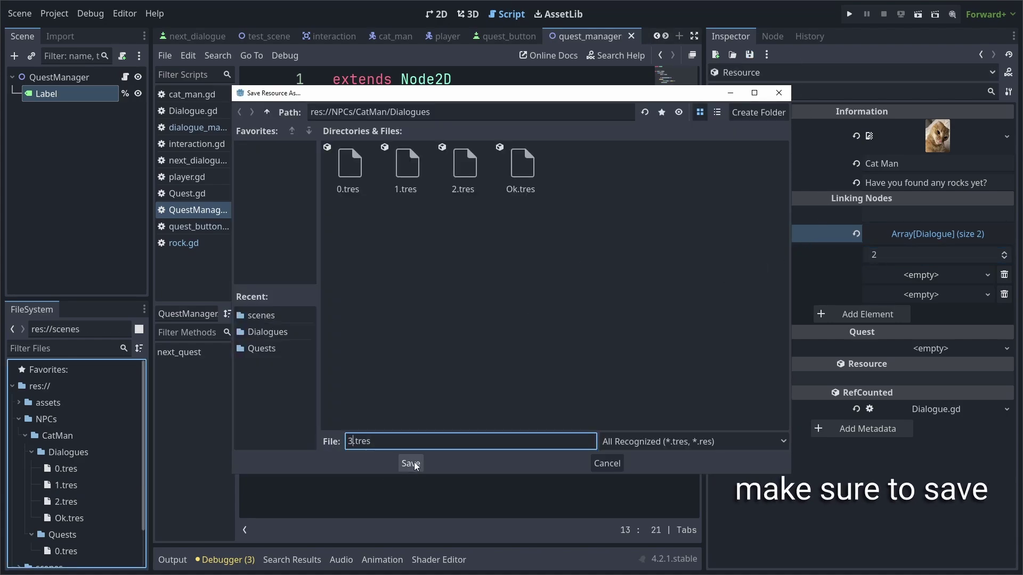
{"action": "left_click", "coordinate": [411, 463]}
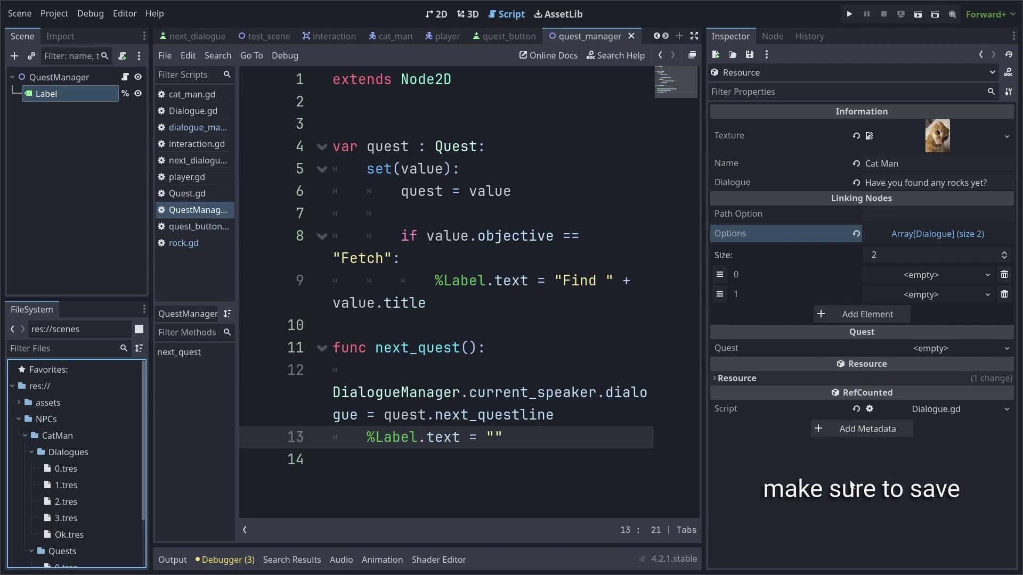
Create a Cat Man dialogue saying "Thank you! I eat rocks." with Path Option Yes
{"action": "left_click", "coordinate": [715, 55]}
{"action": "key", "text": "Return"}
{"action": "left_click", "coordinate": [1007, 136]}
{"action": "left_click", "coordinate": [786, 470]}
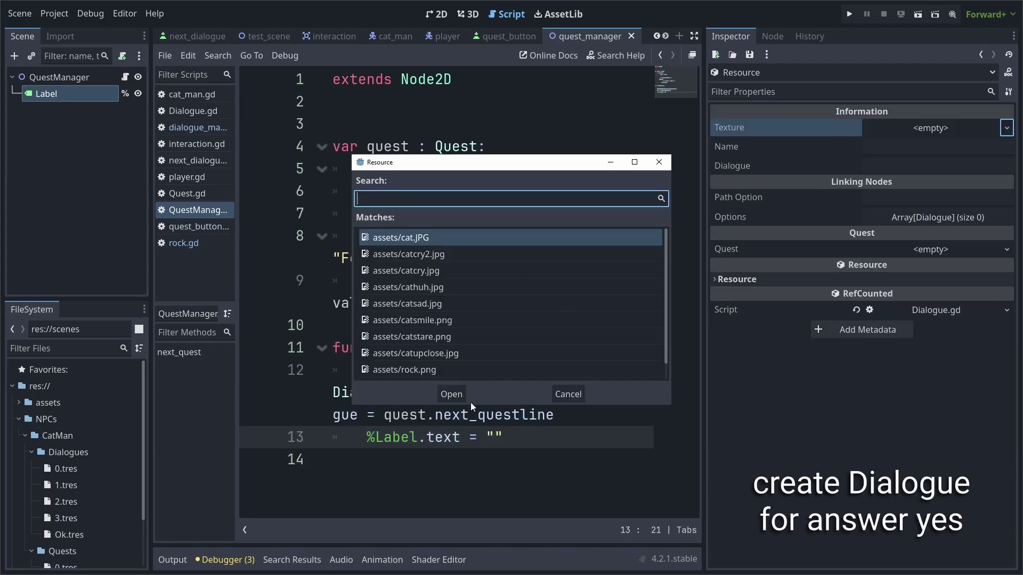
{"action": "left_click", "coordinate": [449, 392]}
{"action": "left_click", "coordinate": [899, 162]}
{"action": "type", "text": "Cat Man"}
{"action": "left_click", "coordinate": [899, 182]}
{"action": "type", "text": "Thank you! I eat rocks."}
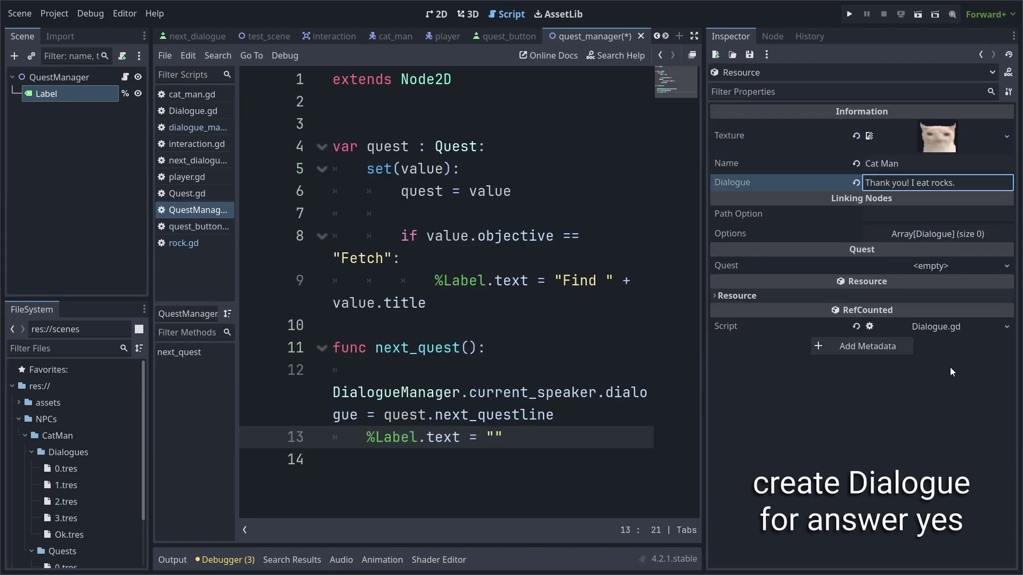
{"action": "key", "text": "Tab"}
{"action": "type", "text": "Ye"}
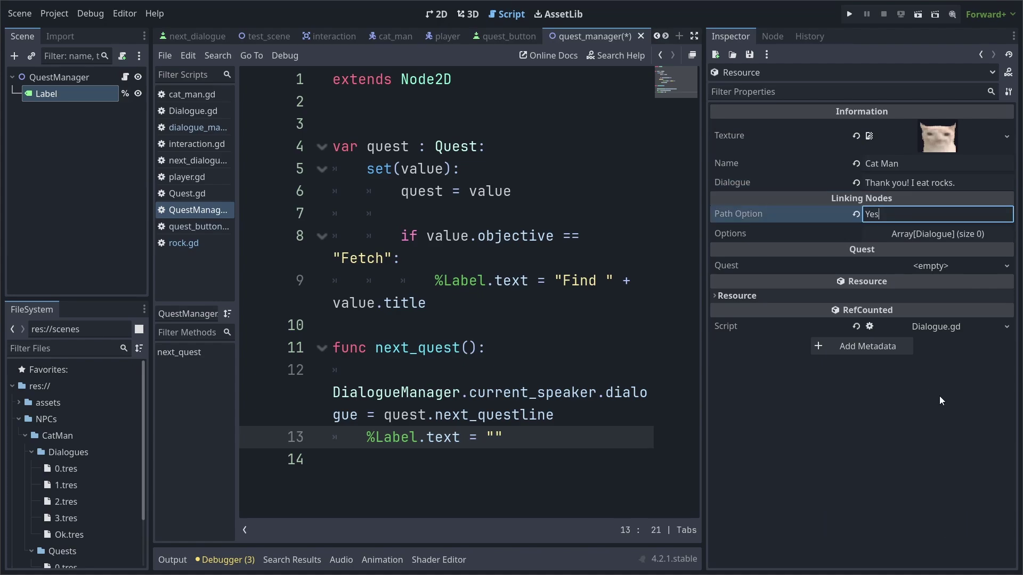
Give it a single option slot holding Ok.tres and save it as yes.tres
{"action": "left_click", "coordinate": [913, 234]}
{"action": "left_click", "coordinate": [913, 255]}
{"action": "type", "text": "1"}
{"action": "key", "text": "Return"}
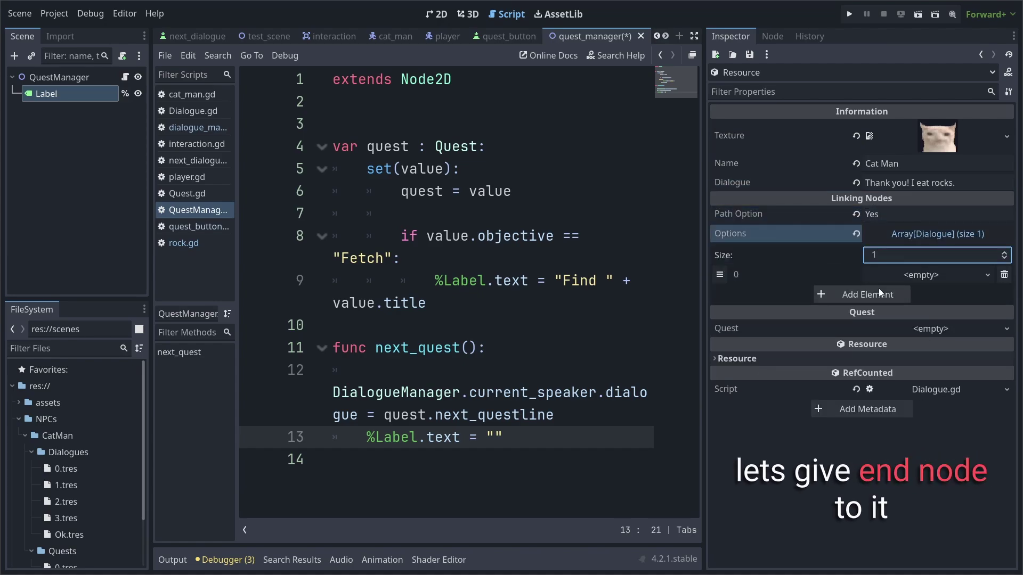
{"action": "left_click_drag", "start_coordinate": [69, 534], "coordinate": [623, 487]}
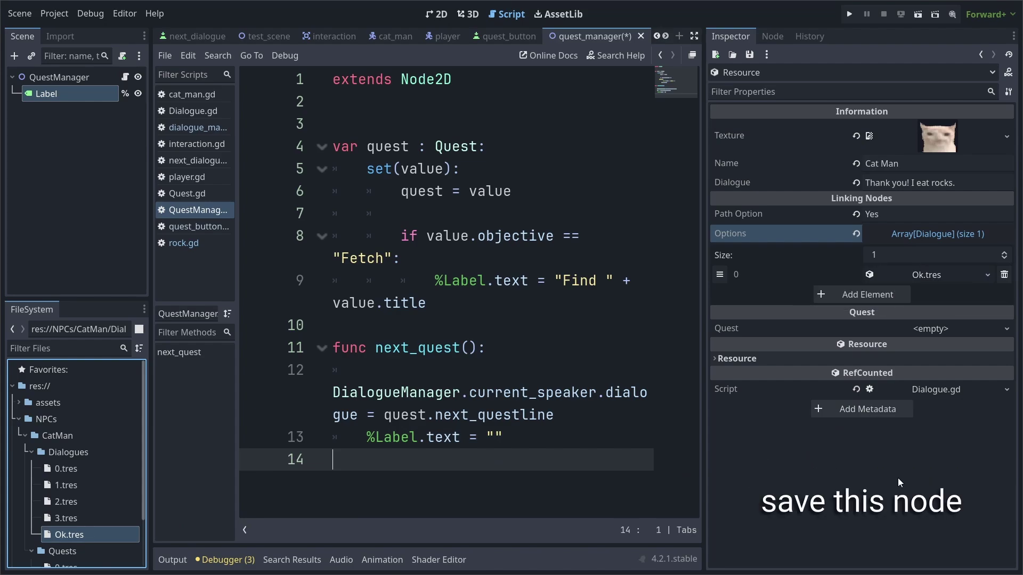
{"action": "left_click", "coordinate": [748, 59]}
{"action": "left_click", "coordinate": [772, 84]}
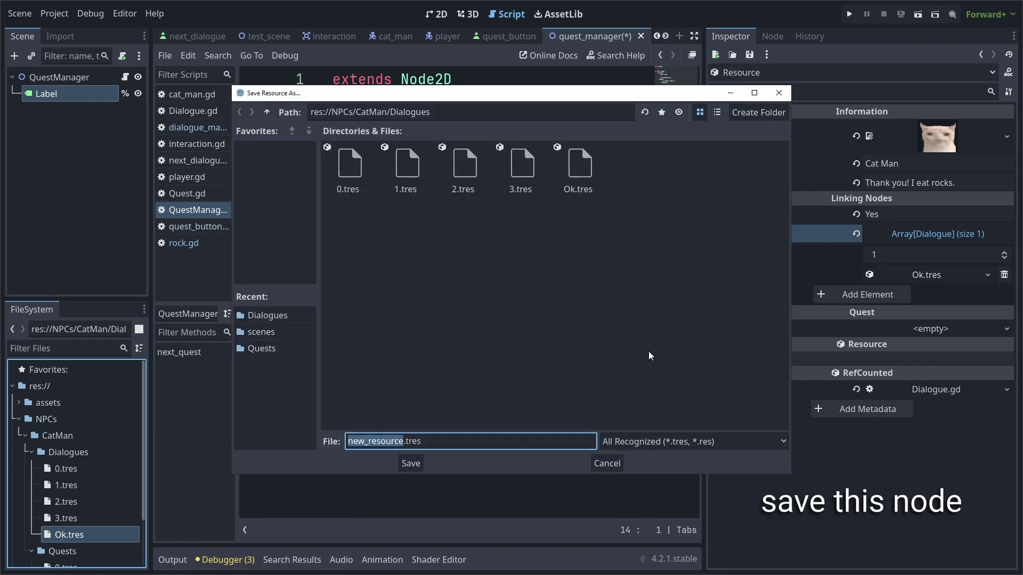
{"action": "type", "text": "yes"}
{"action": "key", "text": "Return"}
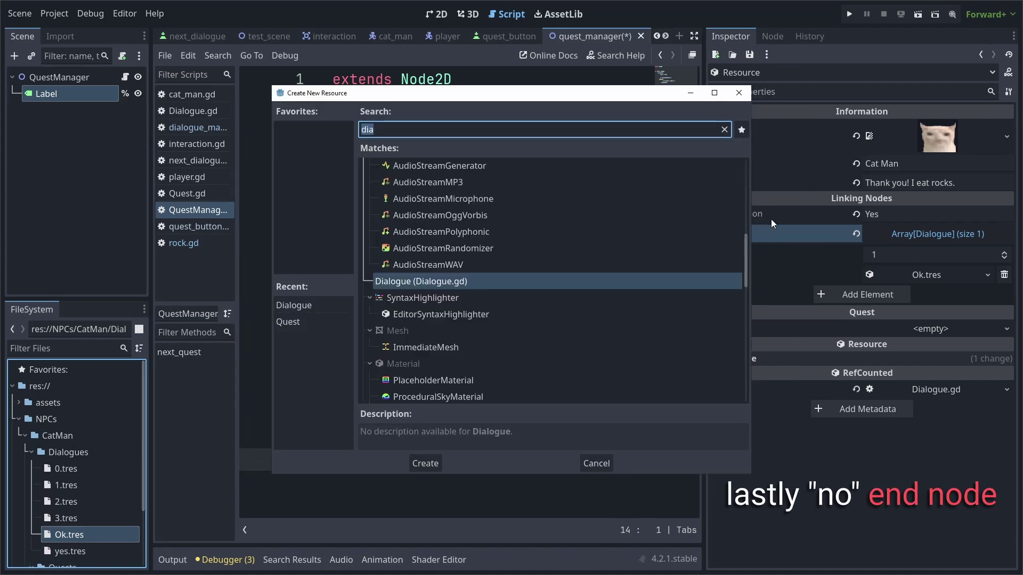
Create a Dialogue with Path Option 'No.' and save it as no.tres
{"action": "key", "text": "Return"}
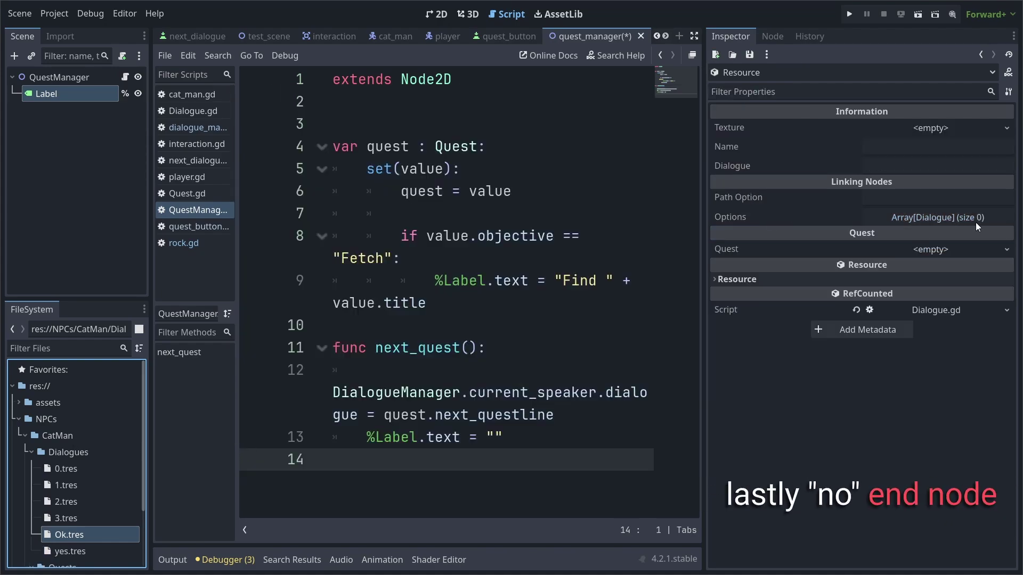
{"action": "left_click", "coordinate": [896, 197]}
{"action": "type", "text": "No."}
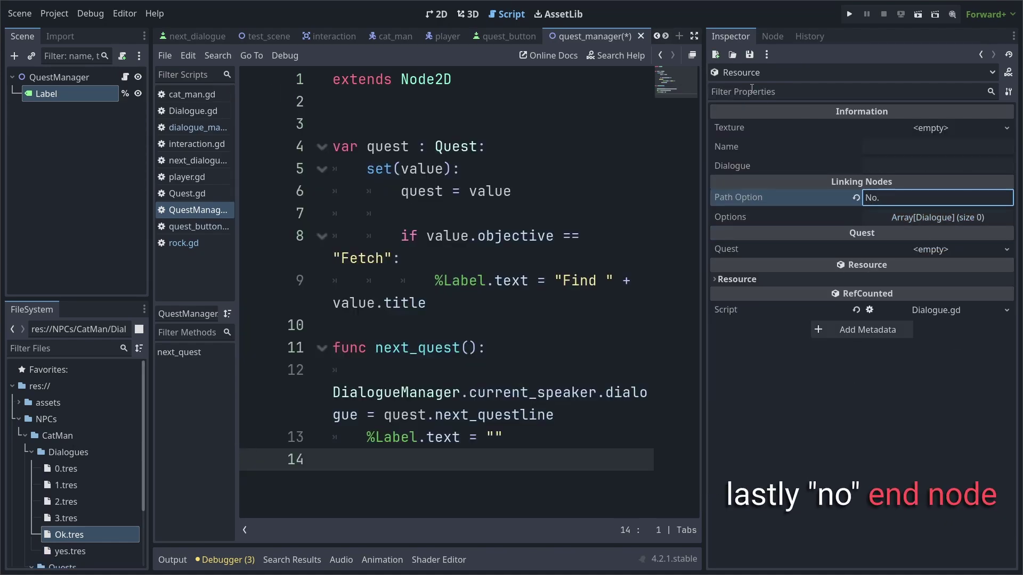
{"action": "left_click", "coordinate": [750, 55]}
{"action": "type", "text": "no.tres"}
{"action": "key", "text": "Return"}
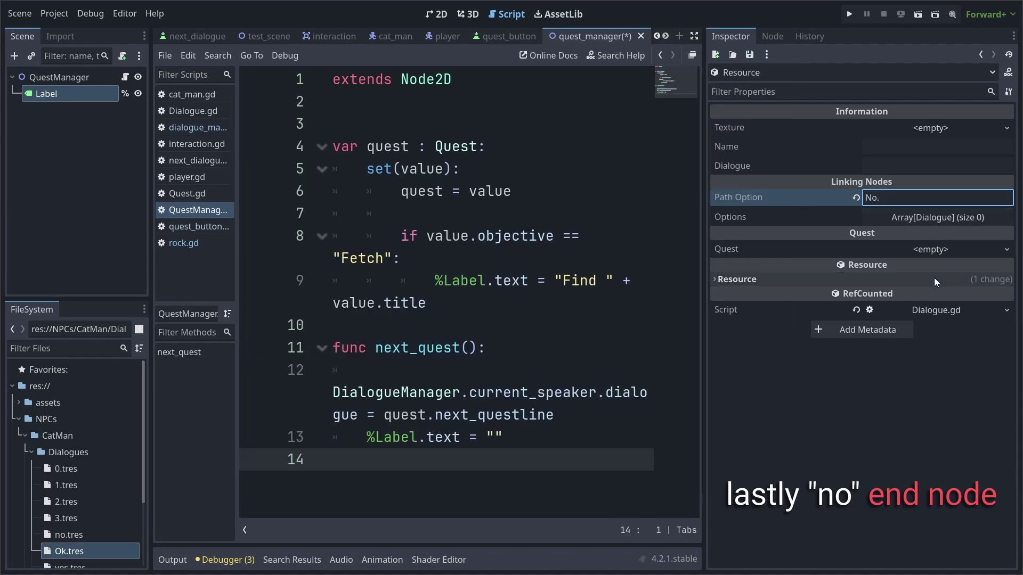
Put yes.tres and no.tres into the two option slots of 3.tres
{"action": "left_click", "coordinate": [62, 519]}
{"action": "scroll", "coordinate": [76, 481], "scroll_direction": "down", "scroll_amount": 3}
{"action": "left_click_drag", "start_coordinate": [70, 474], "coordinate": [265, 473]}
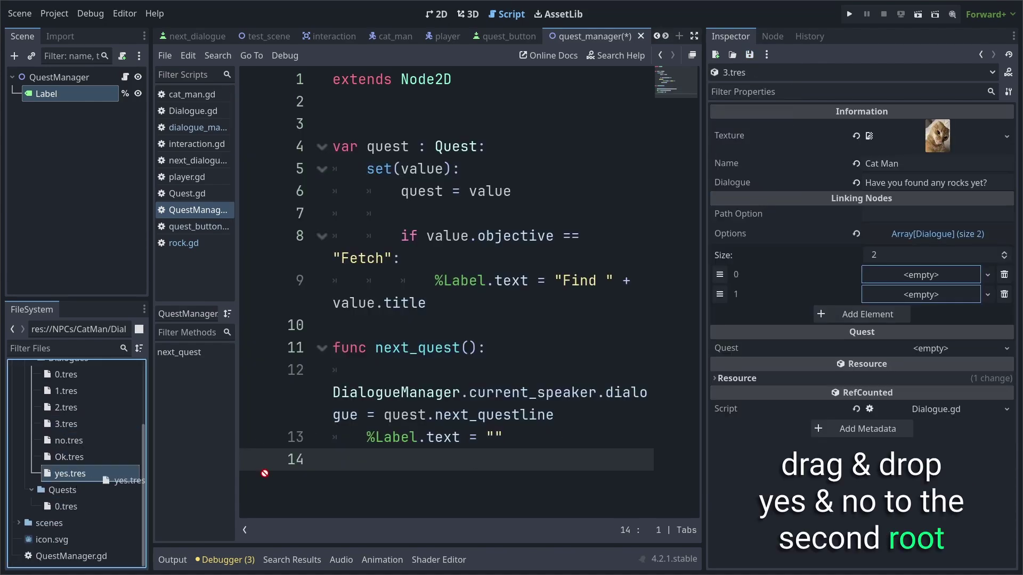
{"action": "left_click_drag", "start_coordinate": [894, 285], "coordinate": [901, 276]}
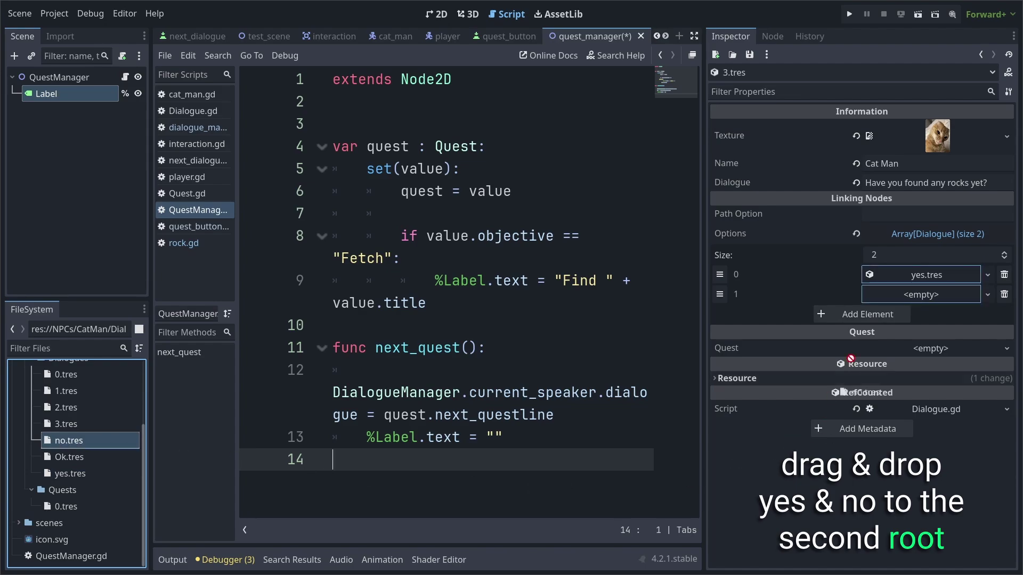
{"action": "left_click_drag", "start_coordinate": [70, 440], "coordinate": [916, 294]}
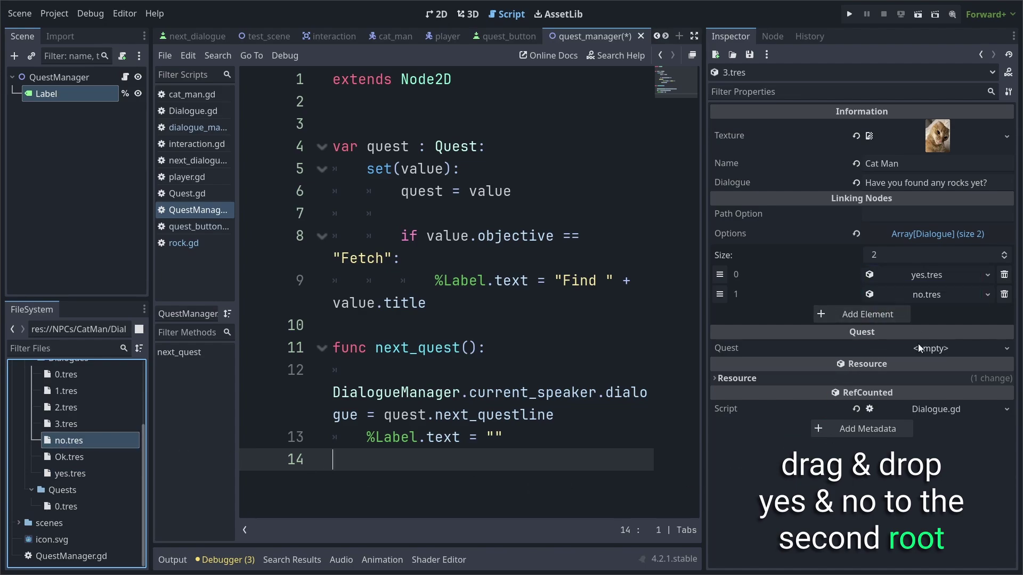
Set 3.tres as the Next Questline of the Cat Food quest 0.tres
{"action": "left_click", "coordinate": [86, 507]}
{"action": "left_click", "coordinate": [60, 424]}
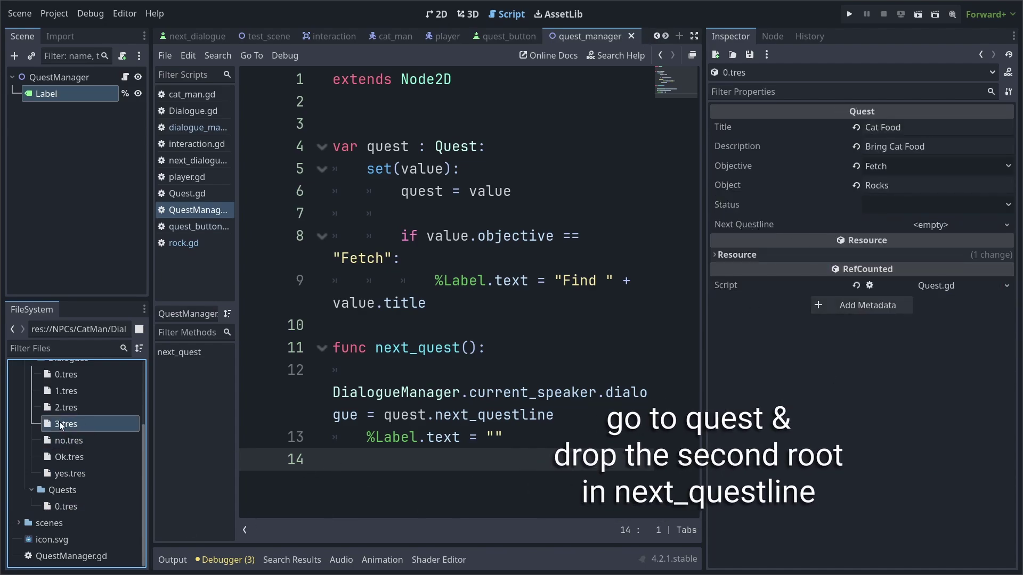
{"action": "left_click_drag", "start_coordinate": [900, 224], "coordinate": [899, 224]}
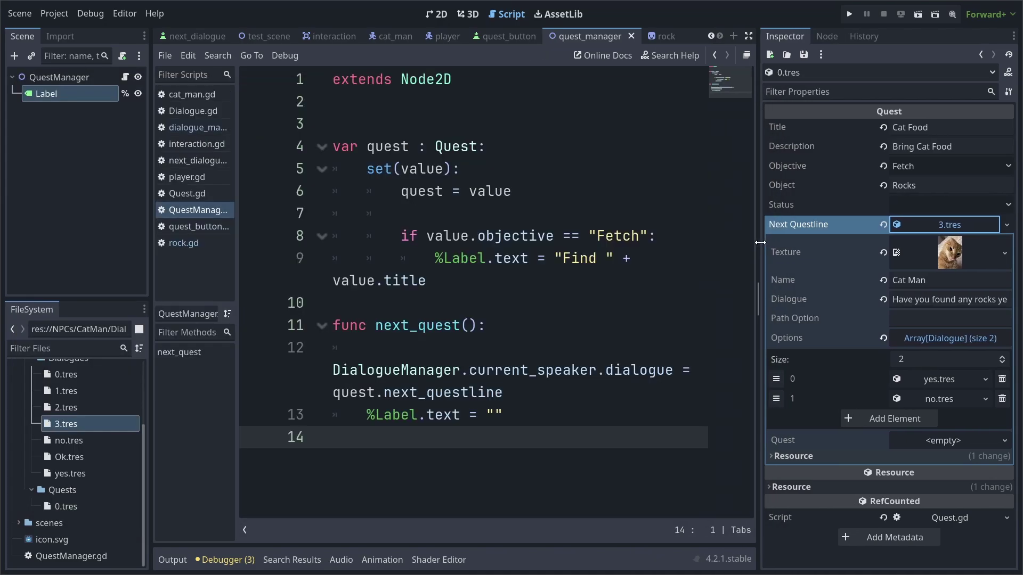
Instance the rock scene in TestScene left of the player and run the scene
{"action": "left_click", "coordinate": [354, 42]}
{"action": "left_click", "coordinate": [429, 16]}
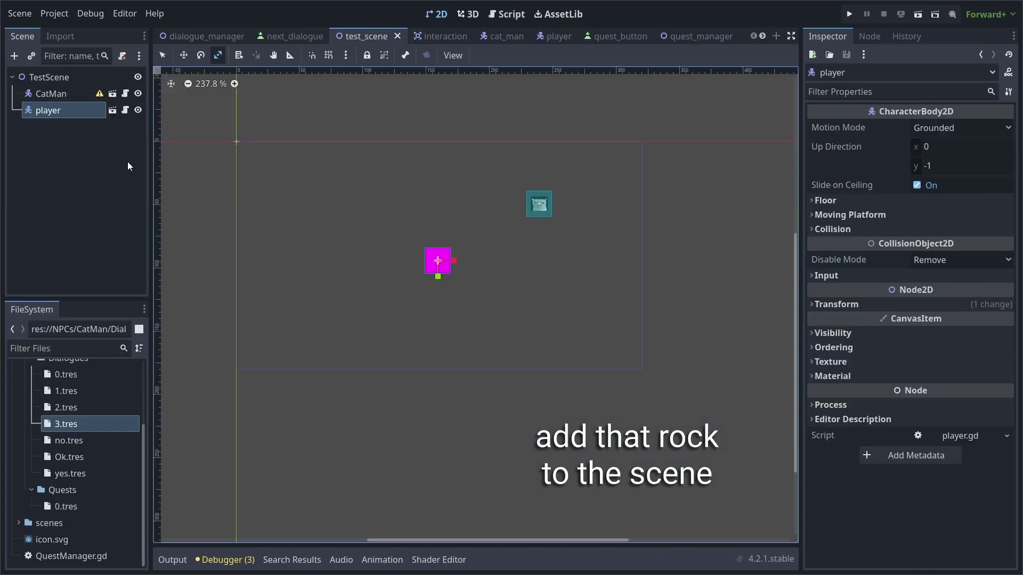
{"action": "left_click", "coordinate": [49, 76]}
{"action": "key", "text": "ctrl+shift+a"}
{"action": "type", "text": "rock"}
{"action": "key", "text": "Return"}
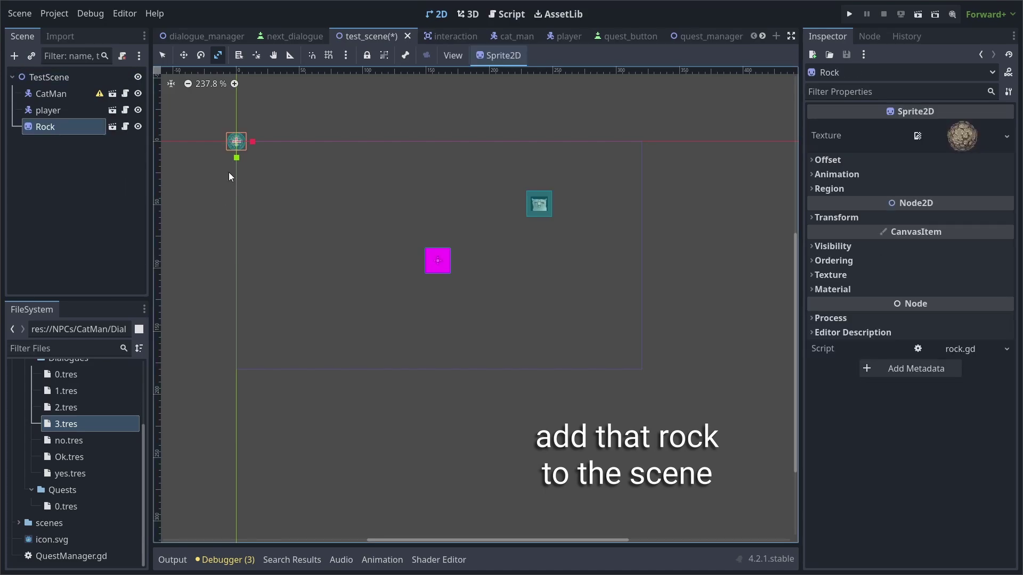
{"action": "key", "text": "w"}
{"action": "left_click_drag", "start_coordinate": [236, 142], "coordinate": [346, 218]}
{"action": "left_click", "coordinate": [395, 306]}
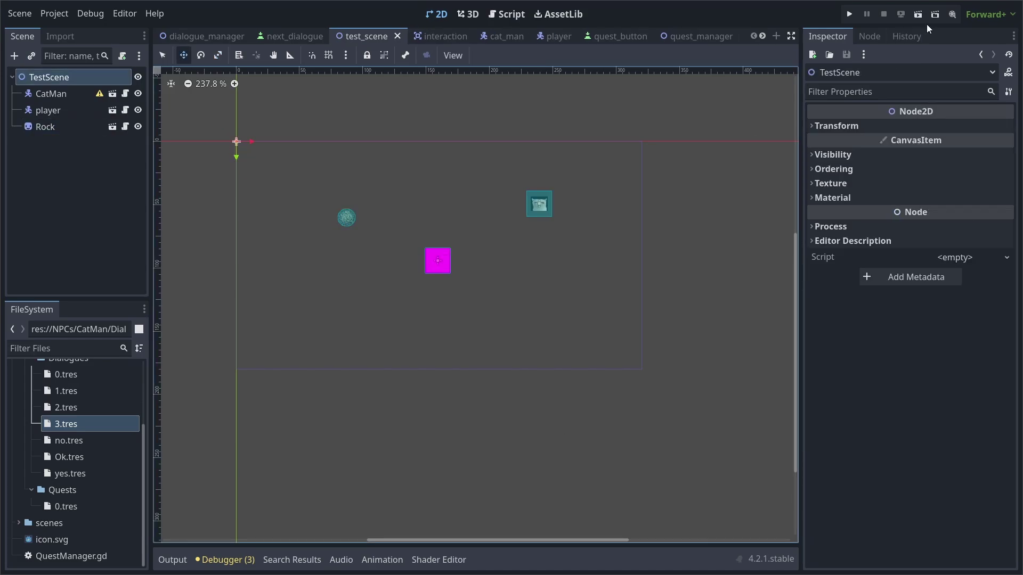
{"action": "key", "text": "F6"}
Walk to Cat Man and accept the Cat Food quest
{"action": "key", "text": "Right"}
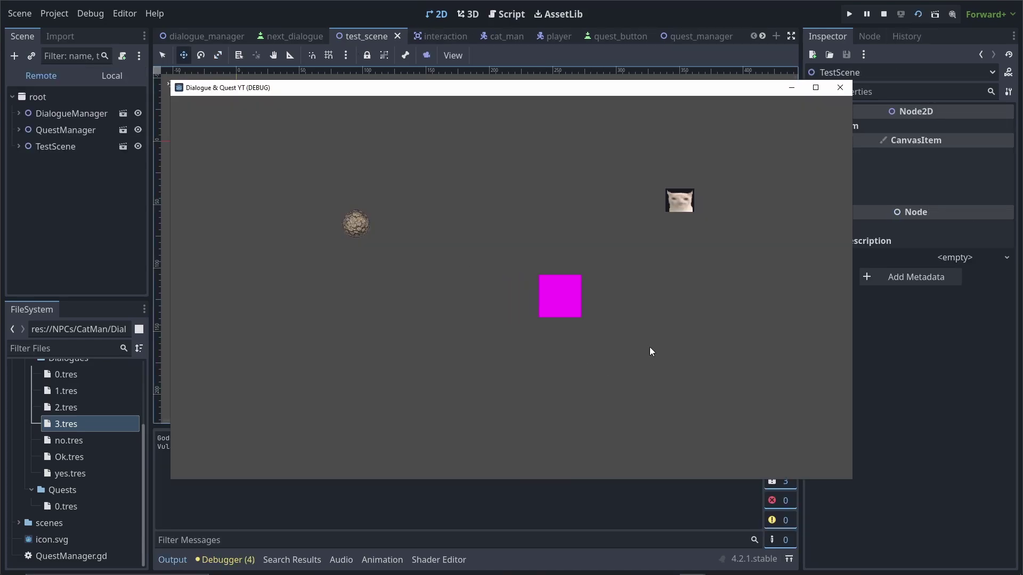
{"action": "key", "text": "Up"}
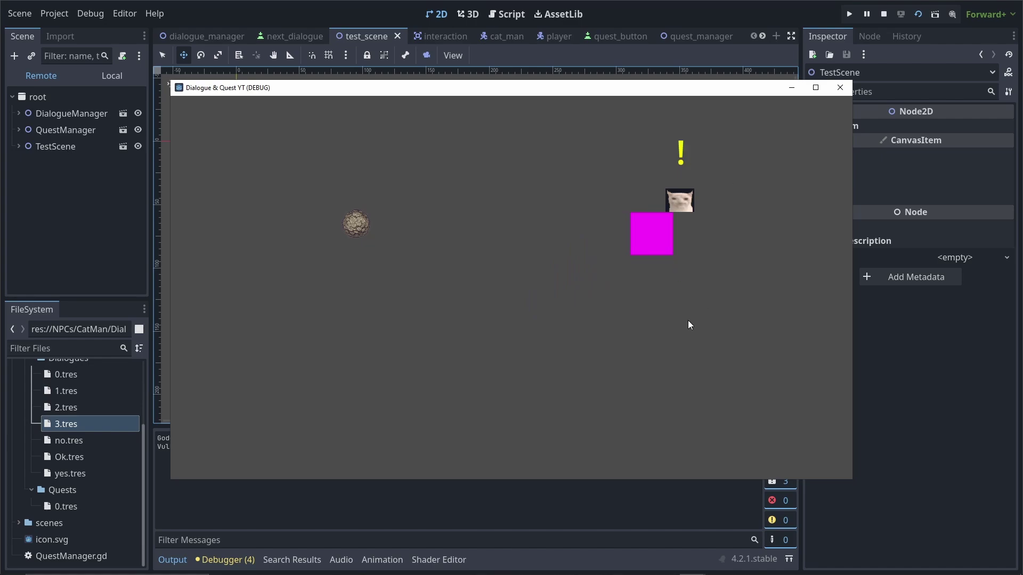
{"action": "key", "text": "e"}
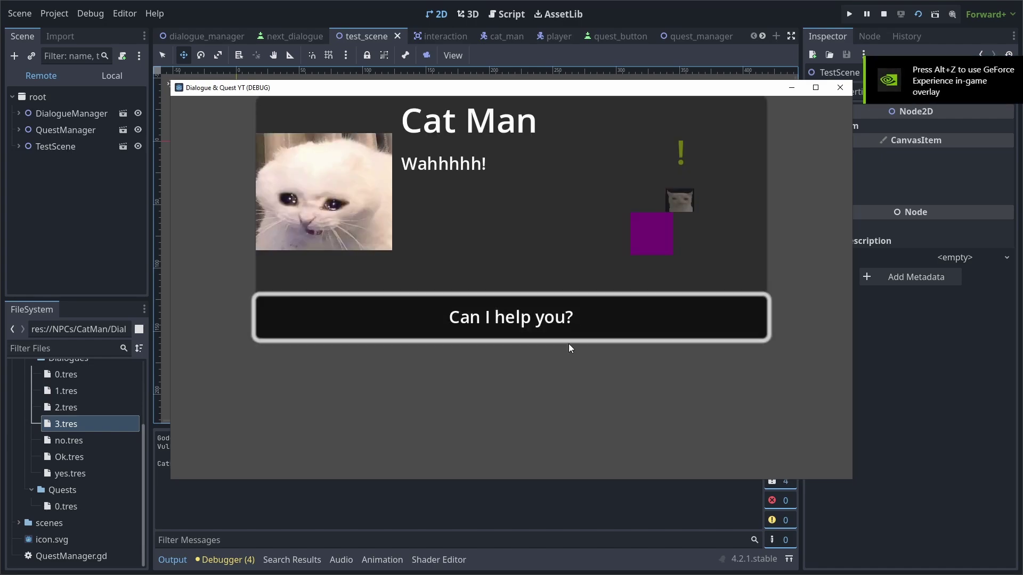
{"action": "left_click", "coordinate": [560, 335]}
{"action": "left_click", "coordinate": [507, 329]}
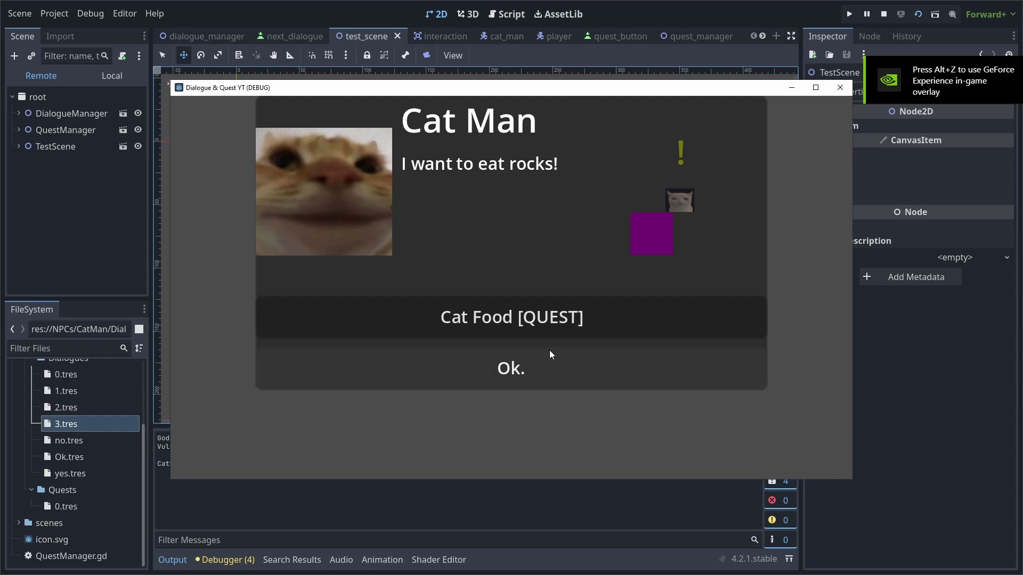
{"action": "left_click", "coordinate": [511, 318]}
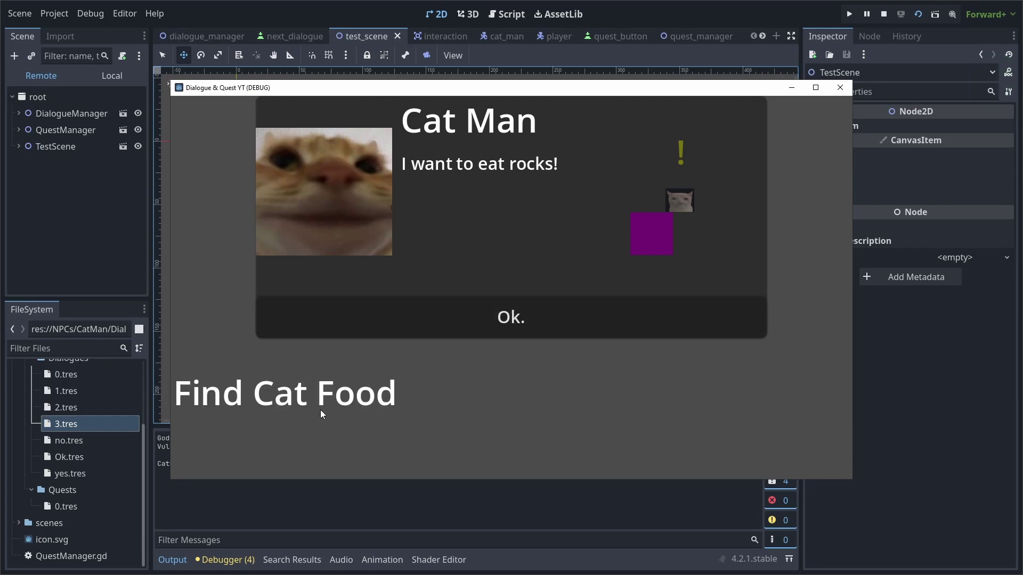
{"action": "left_click", "coordinate": [519, 334]}
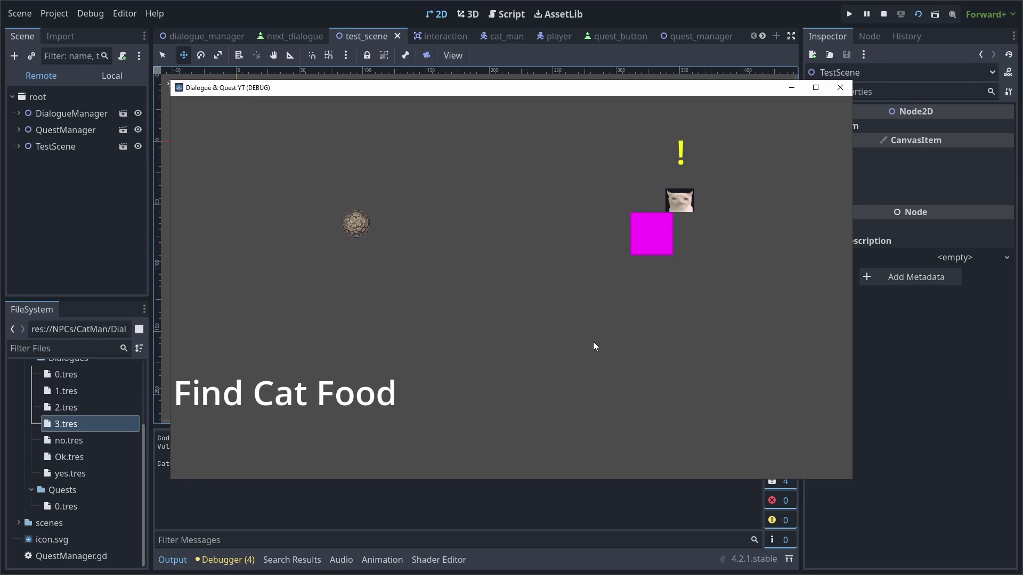
Walk over the rock to collect it and return to the cat
{"action": "key", "text": "Left"}
{"action": "key", "text": "Down"}
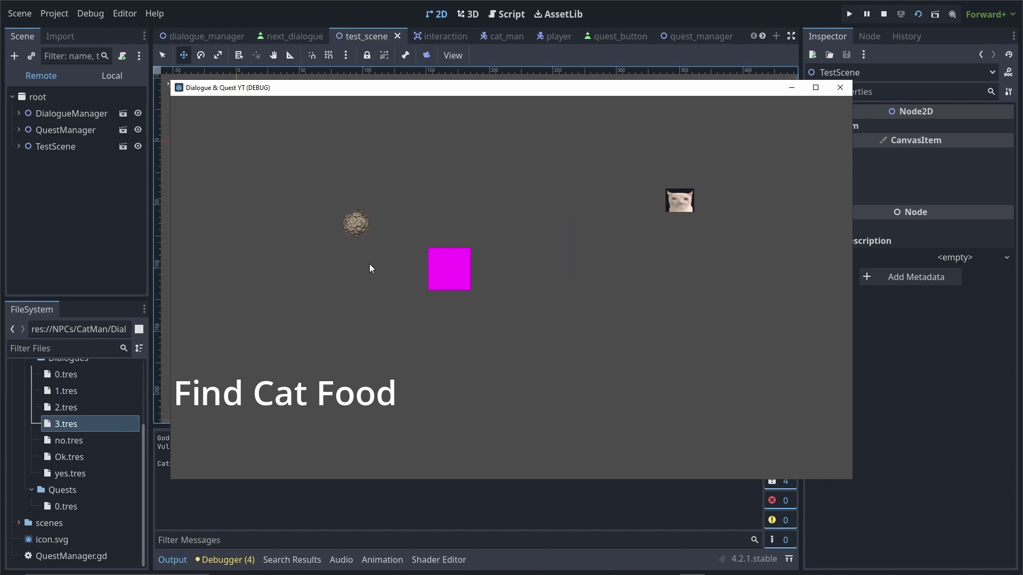
{"action": "key", "text": "Left"}
{"action": "key", "text": "Up"}
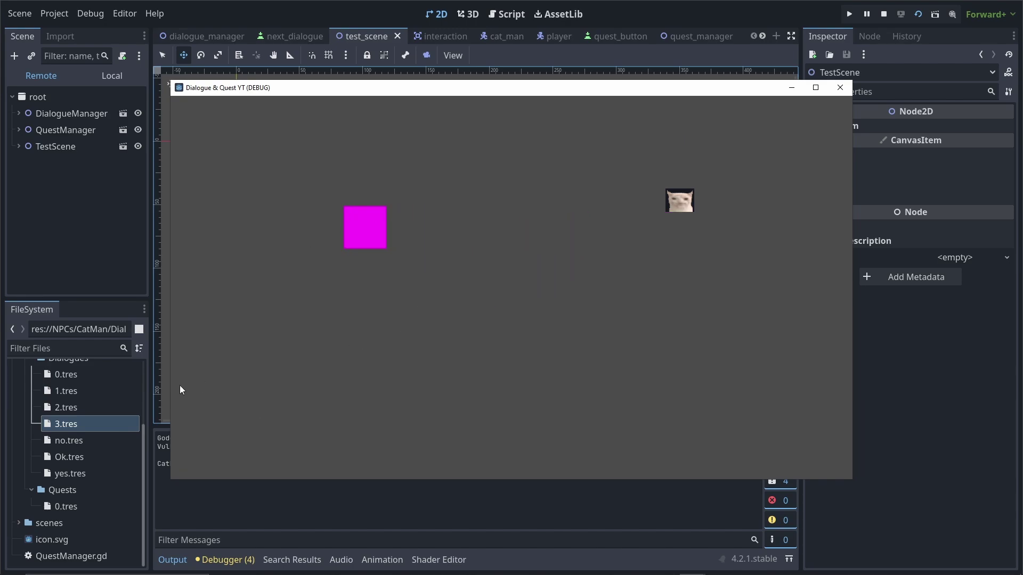
{"action": "key", "text": "Right"}
{"action": "key", "text": "Up"}
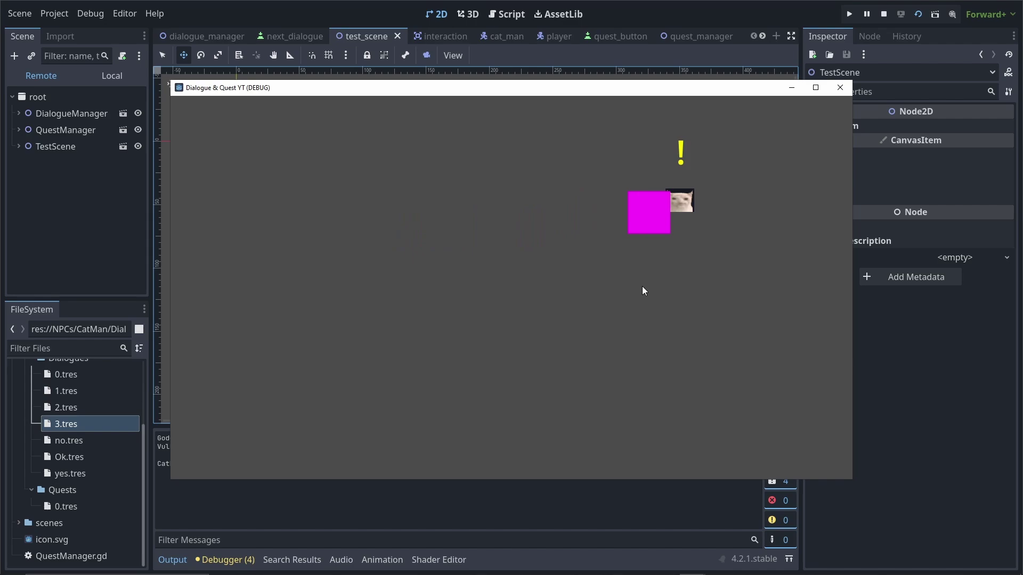
Talk to Cat Man, answer No. twice, then Yes to get "Thank you! I eat rocks."
{"action": "key", "text": "e"}
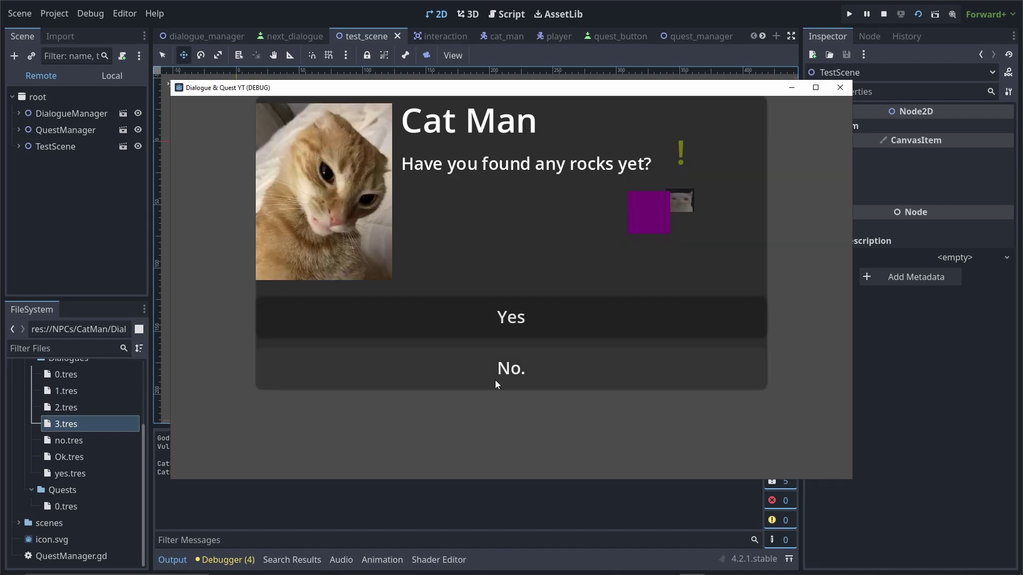
{"action": "left_click", "coordinate": [515, 373]}
{"action": "key", "text": "e"}
{"action": "left_click", "coordinate": [509, 370]}
{"action": "key", "text": "e"}
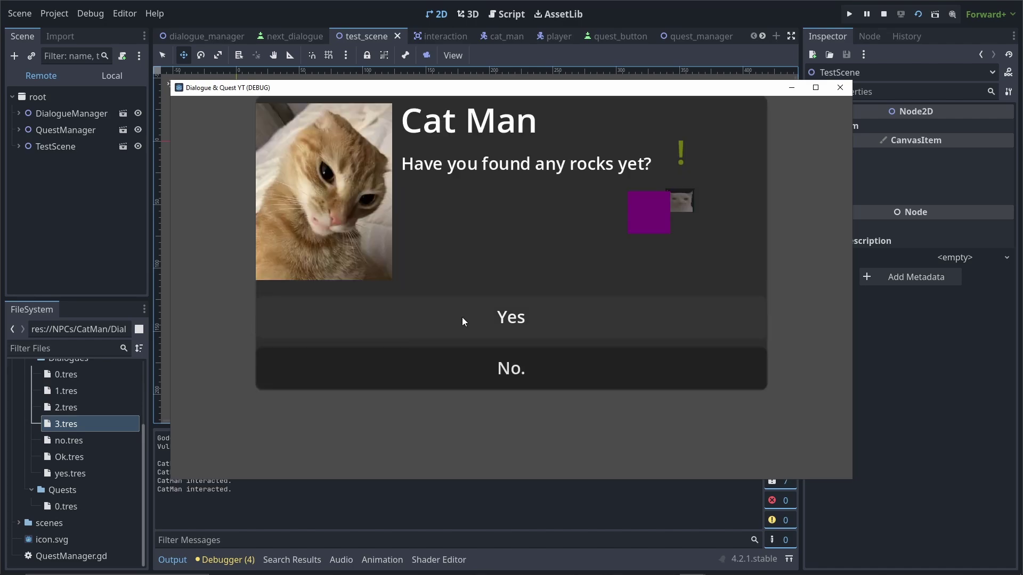
{"action": "left_click", "coordinate": [462, 317]}
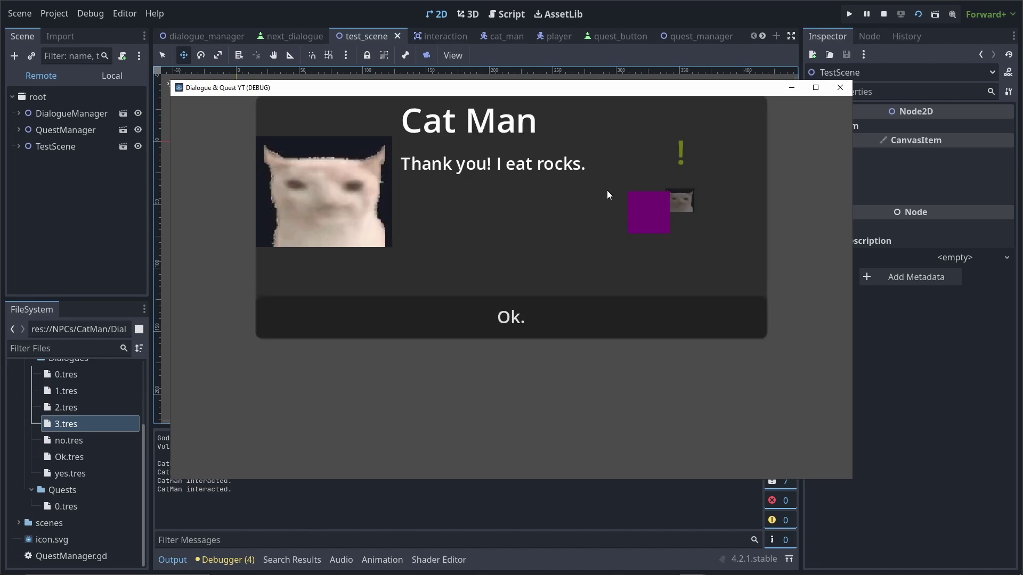
{"action": "left_click", "coordinate": [506, 322]}
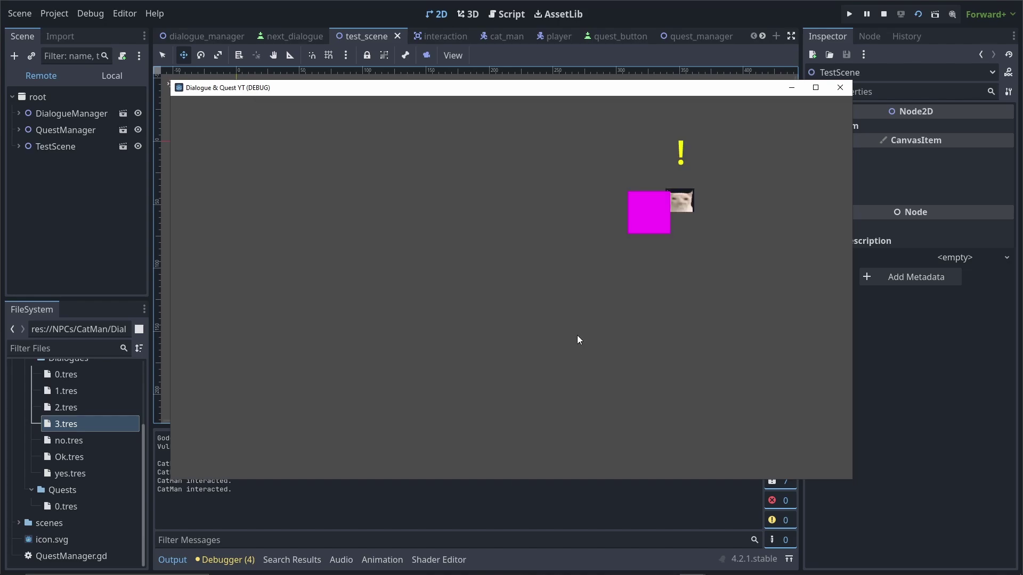
{"action": "key", "text": "e"}
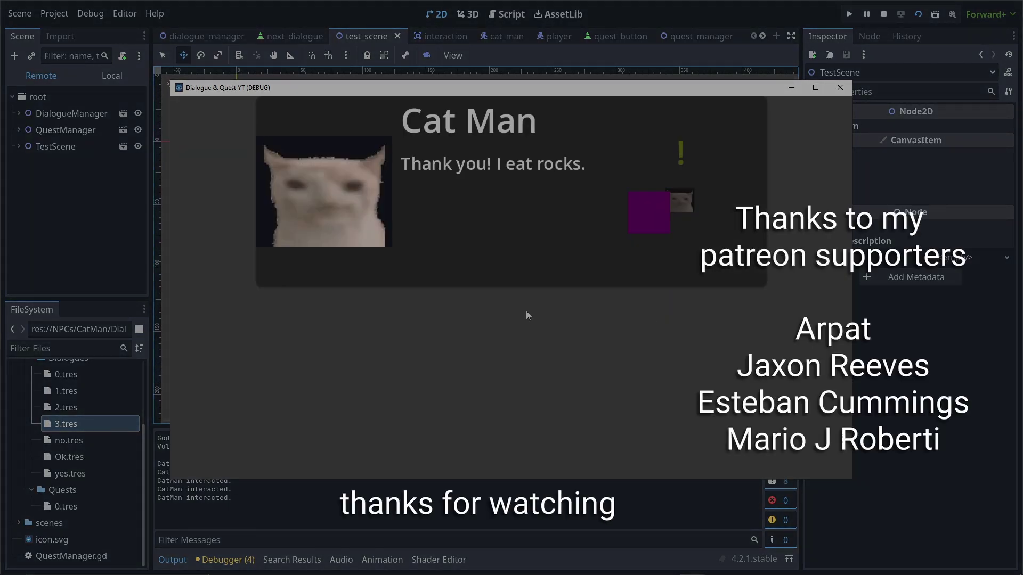
{"action": "left_click", "coordinate": [524, 324]}
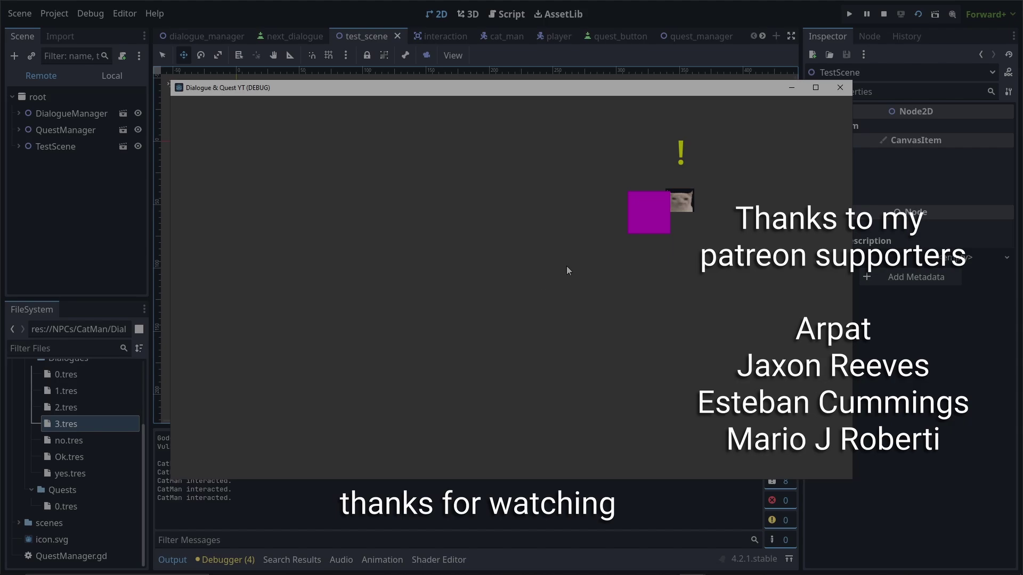
{"action": "key", "text": "e"}
{"action": "left_click", "coordinate": [488, 318]}
{"action": "key", "text": "a"}
{"action": "key", "text": "s"}
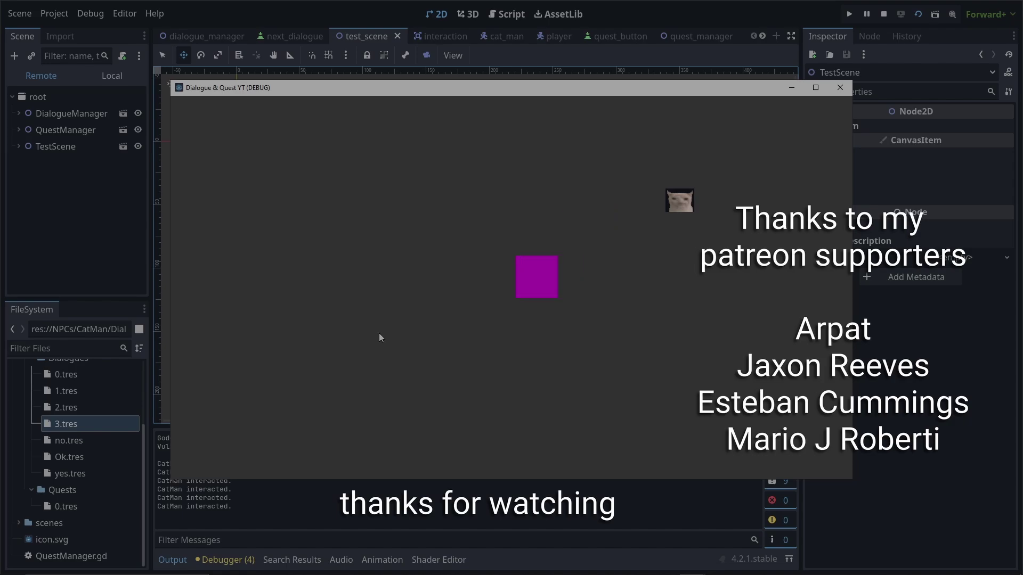